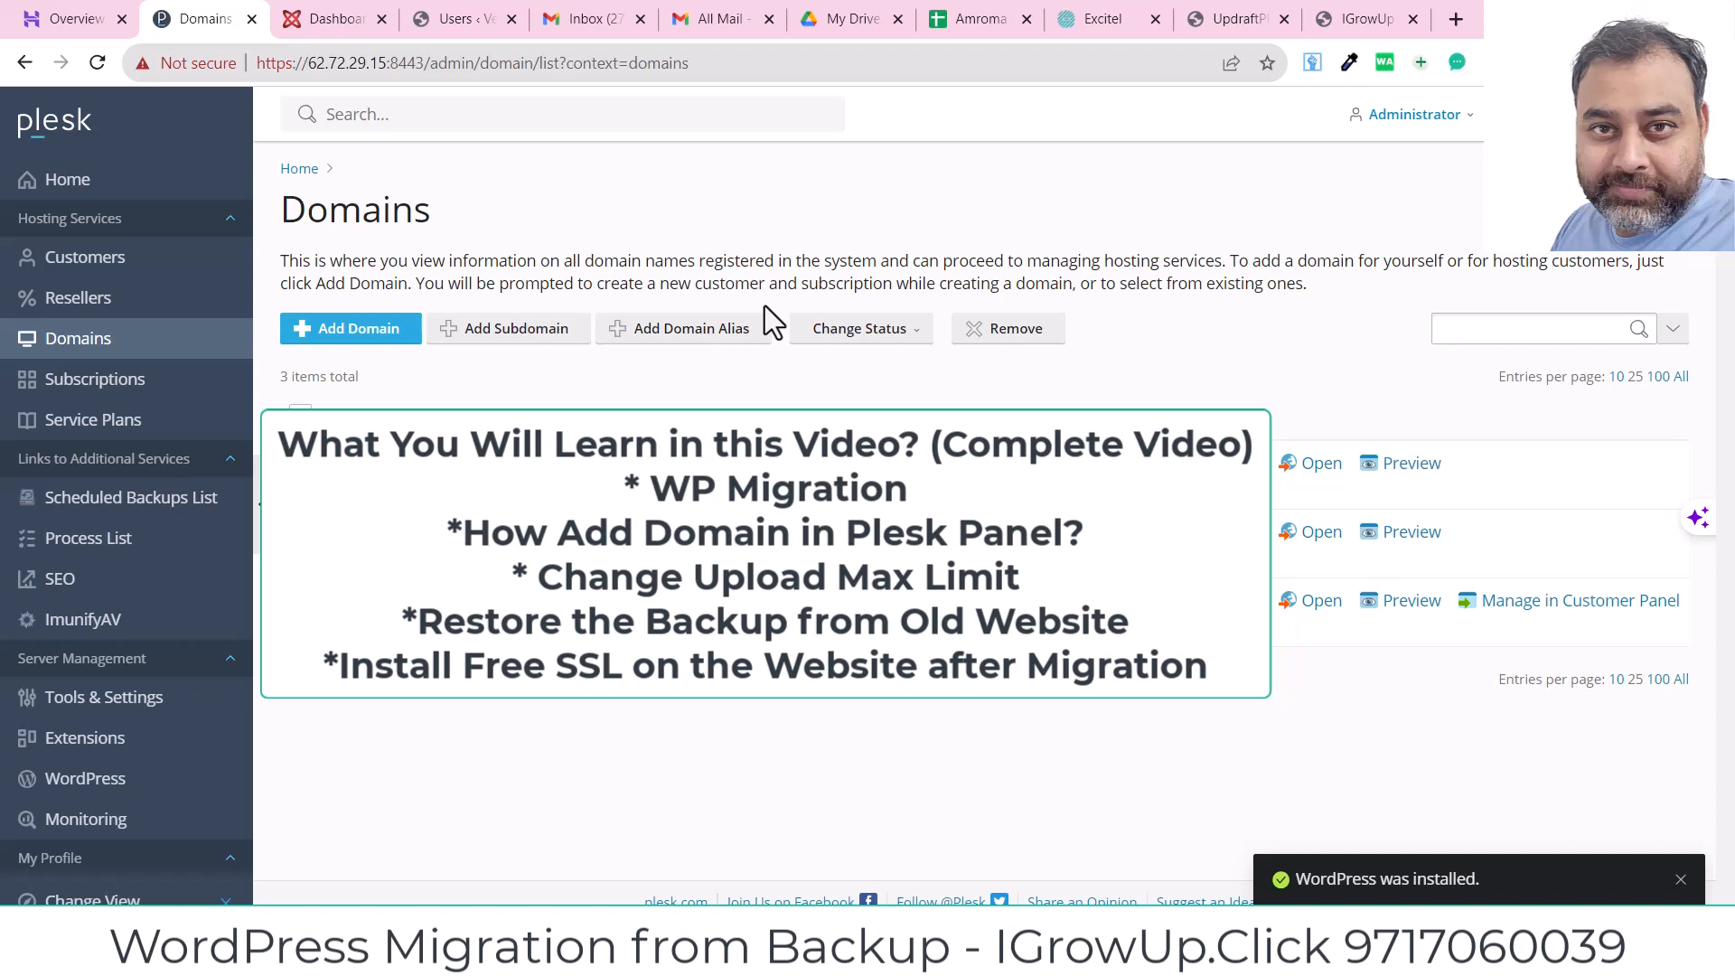
Step: Switch to the IGrowUp browser tab to view the live igrowup.click homepage
{"action": "left_click", "coordinate": [1333, 13]}
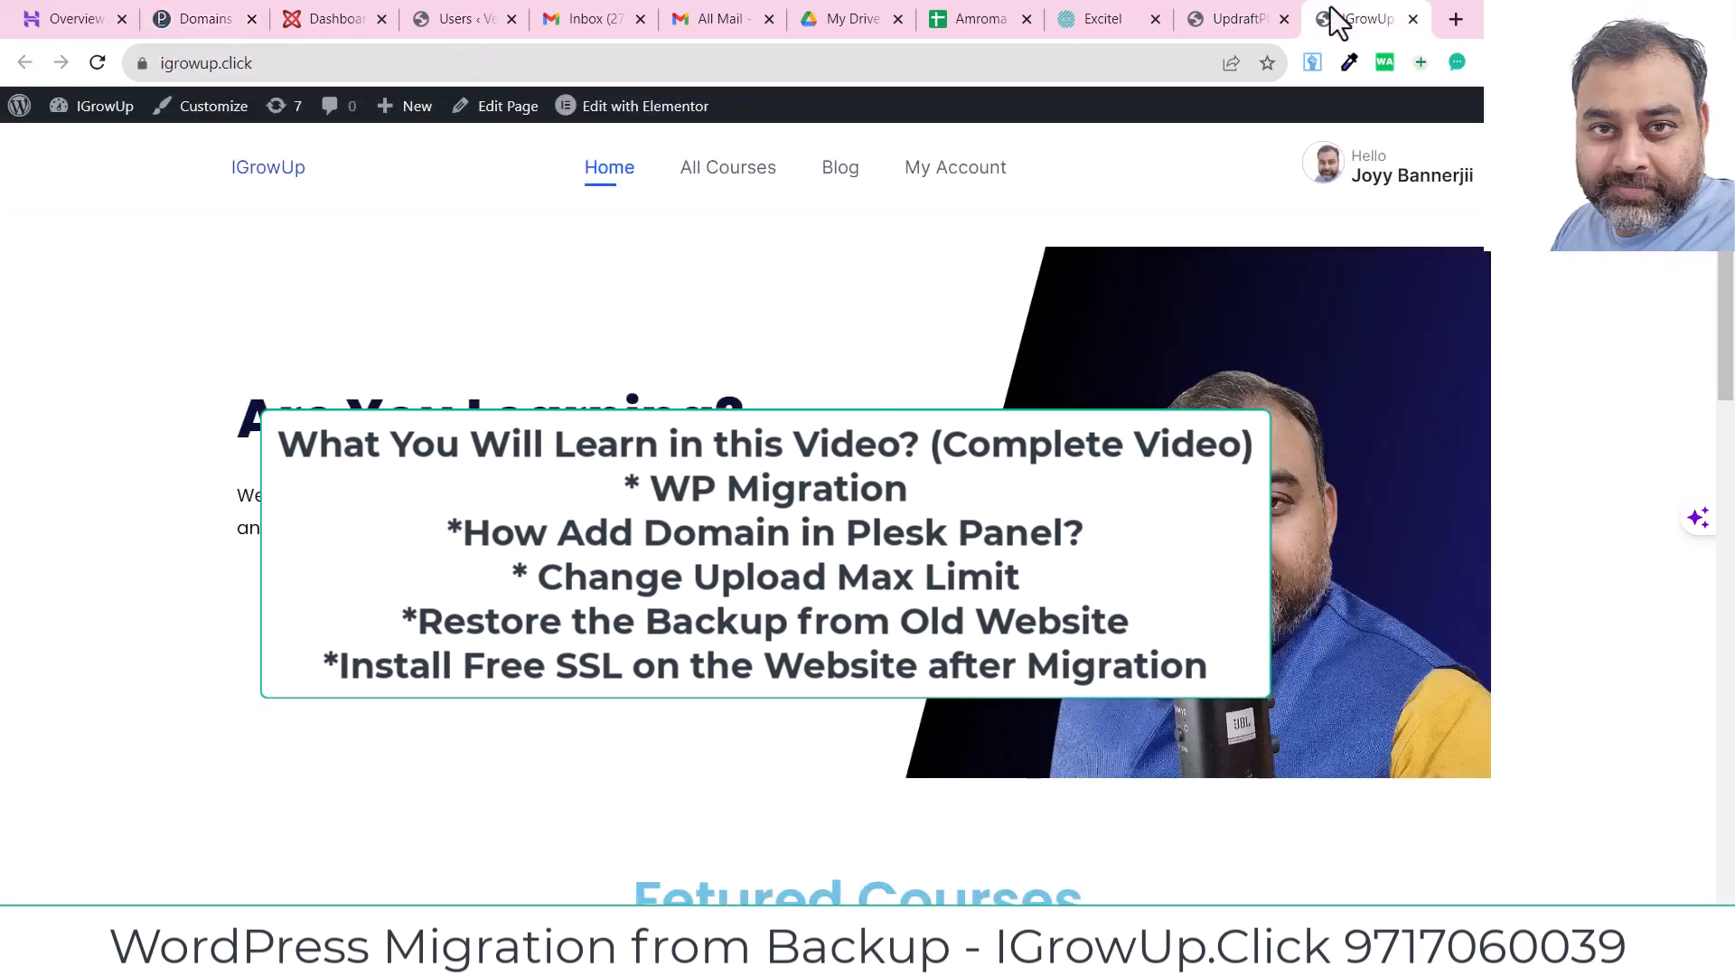
Step: Save the Sep 14, 2023 plugins and uploads archives to the IGrowup folder and dismiss both notices
{"action": "left_click", "coordinate": [1242, 20]}
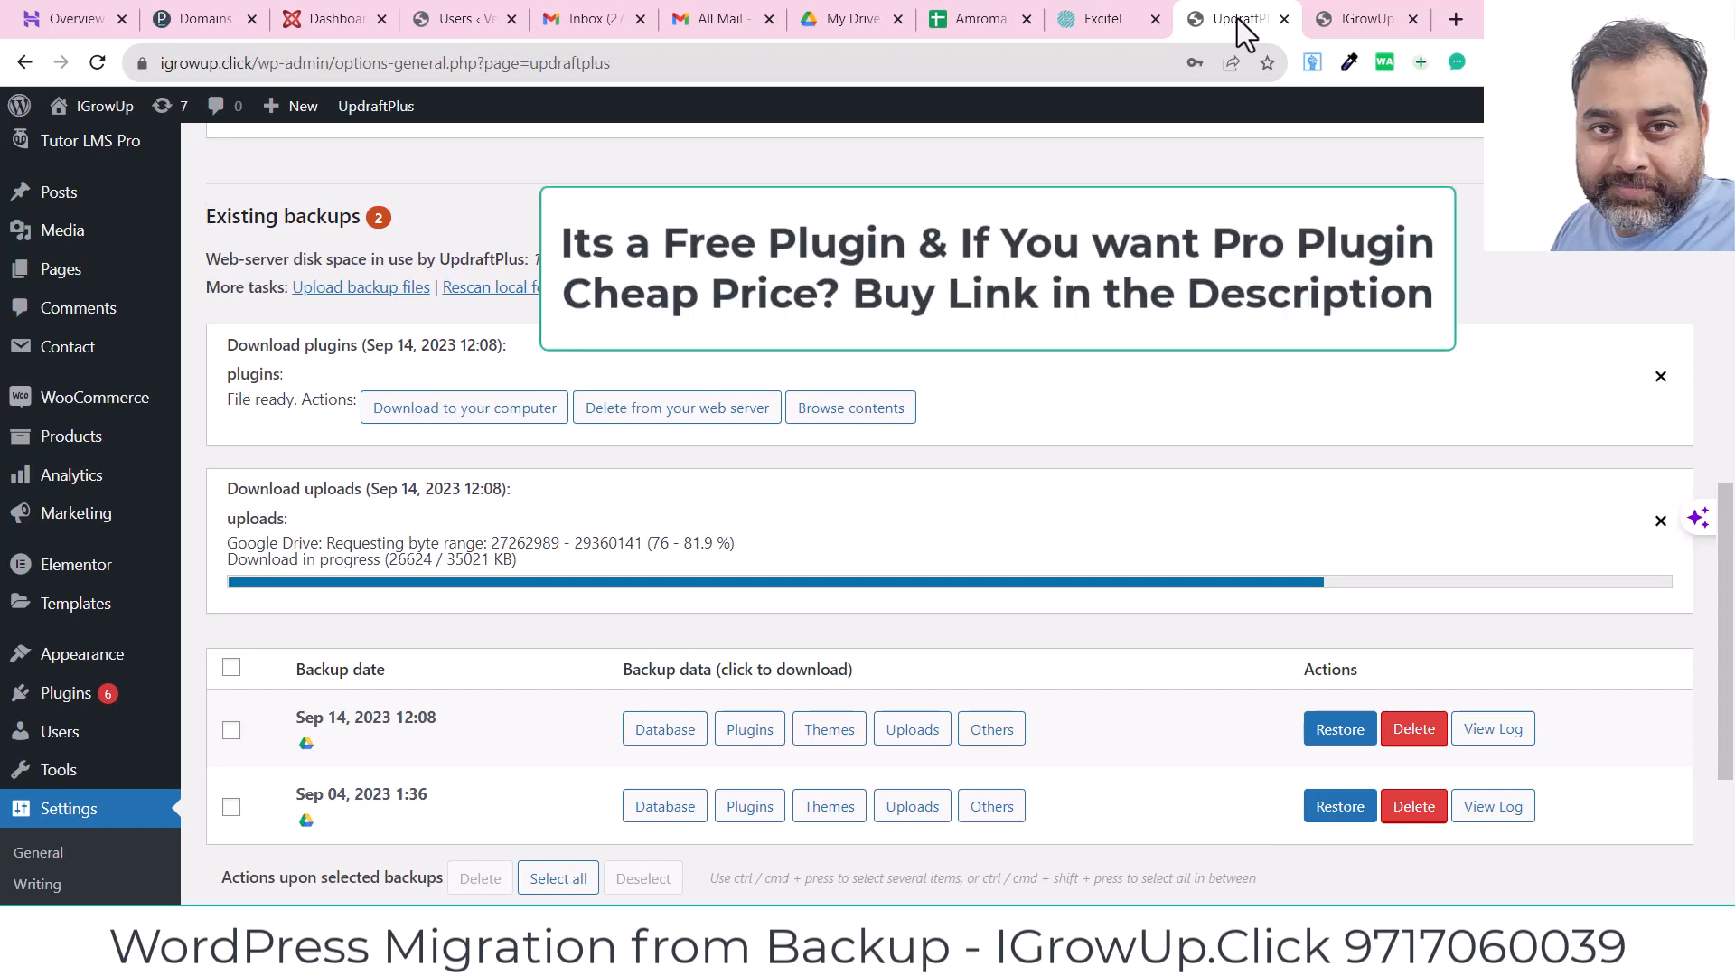
{"action": "left_click", "coordinate": [479, 414]}
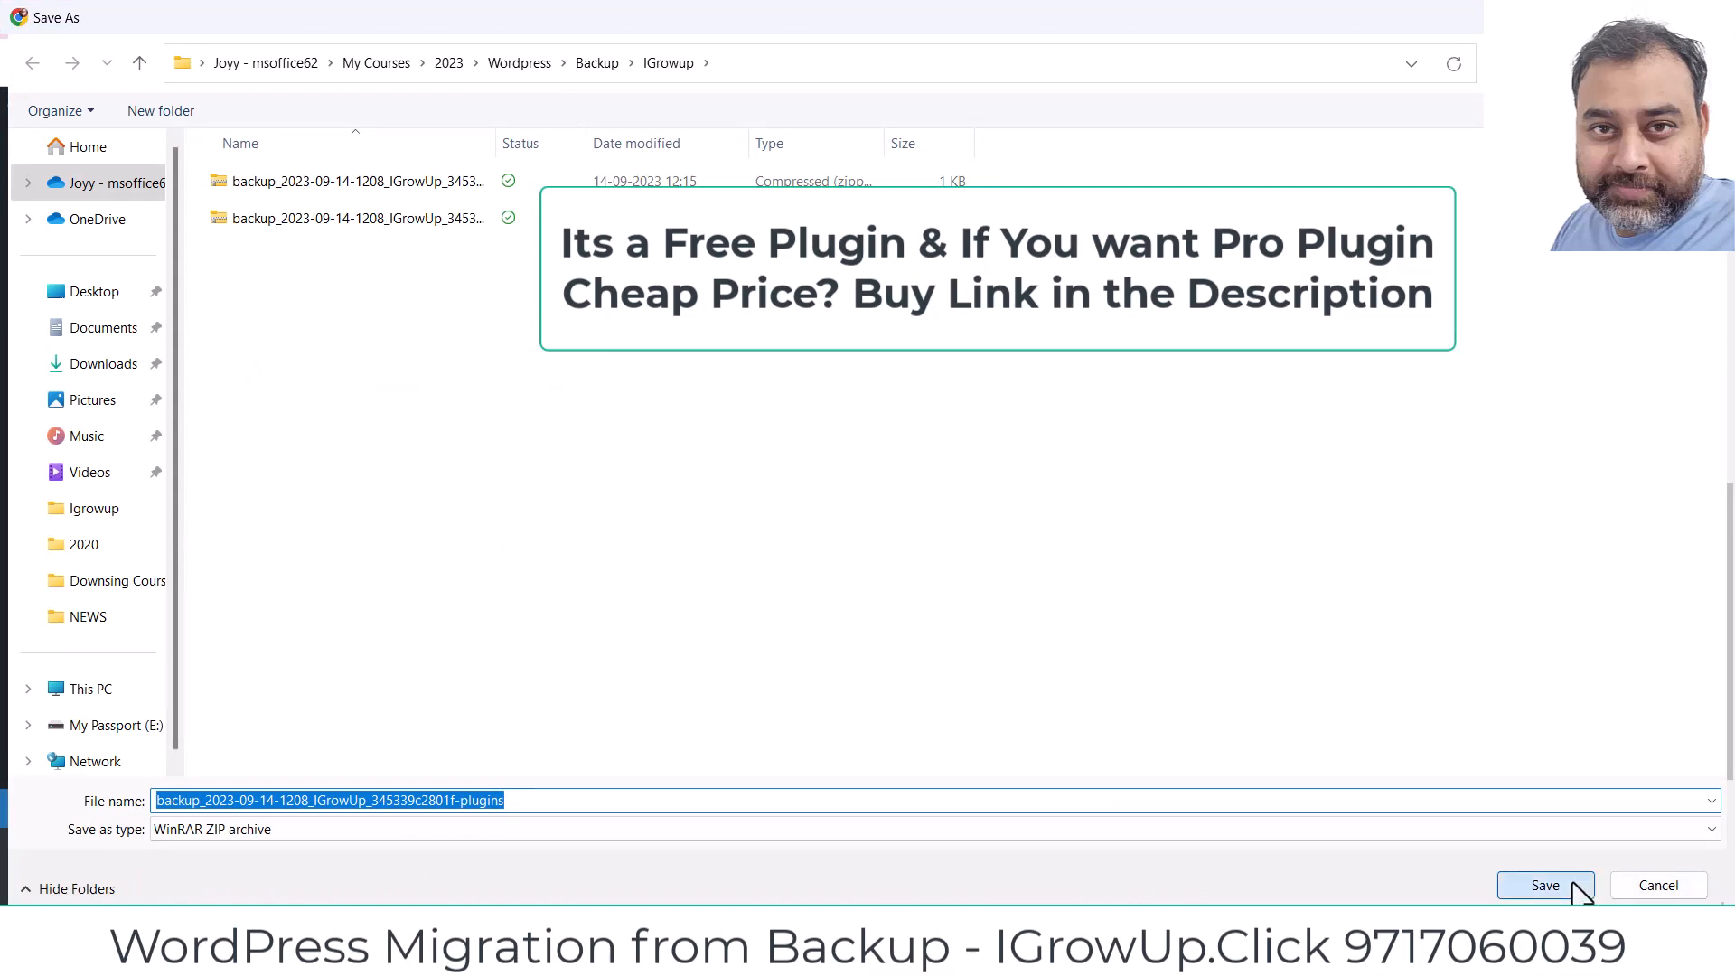
{"action": "left_click", "coordinate": [1546, 885]}
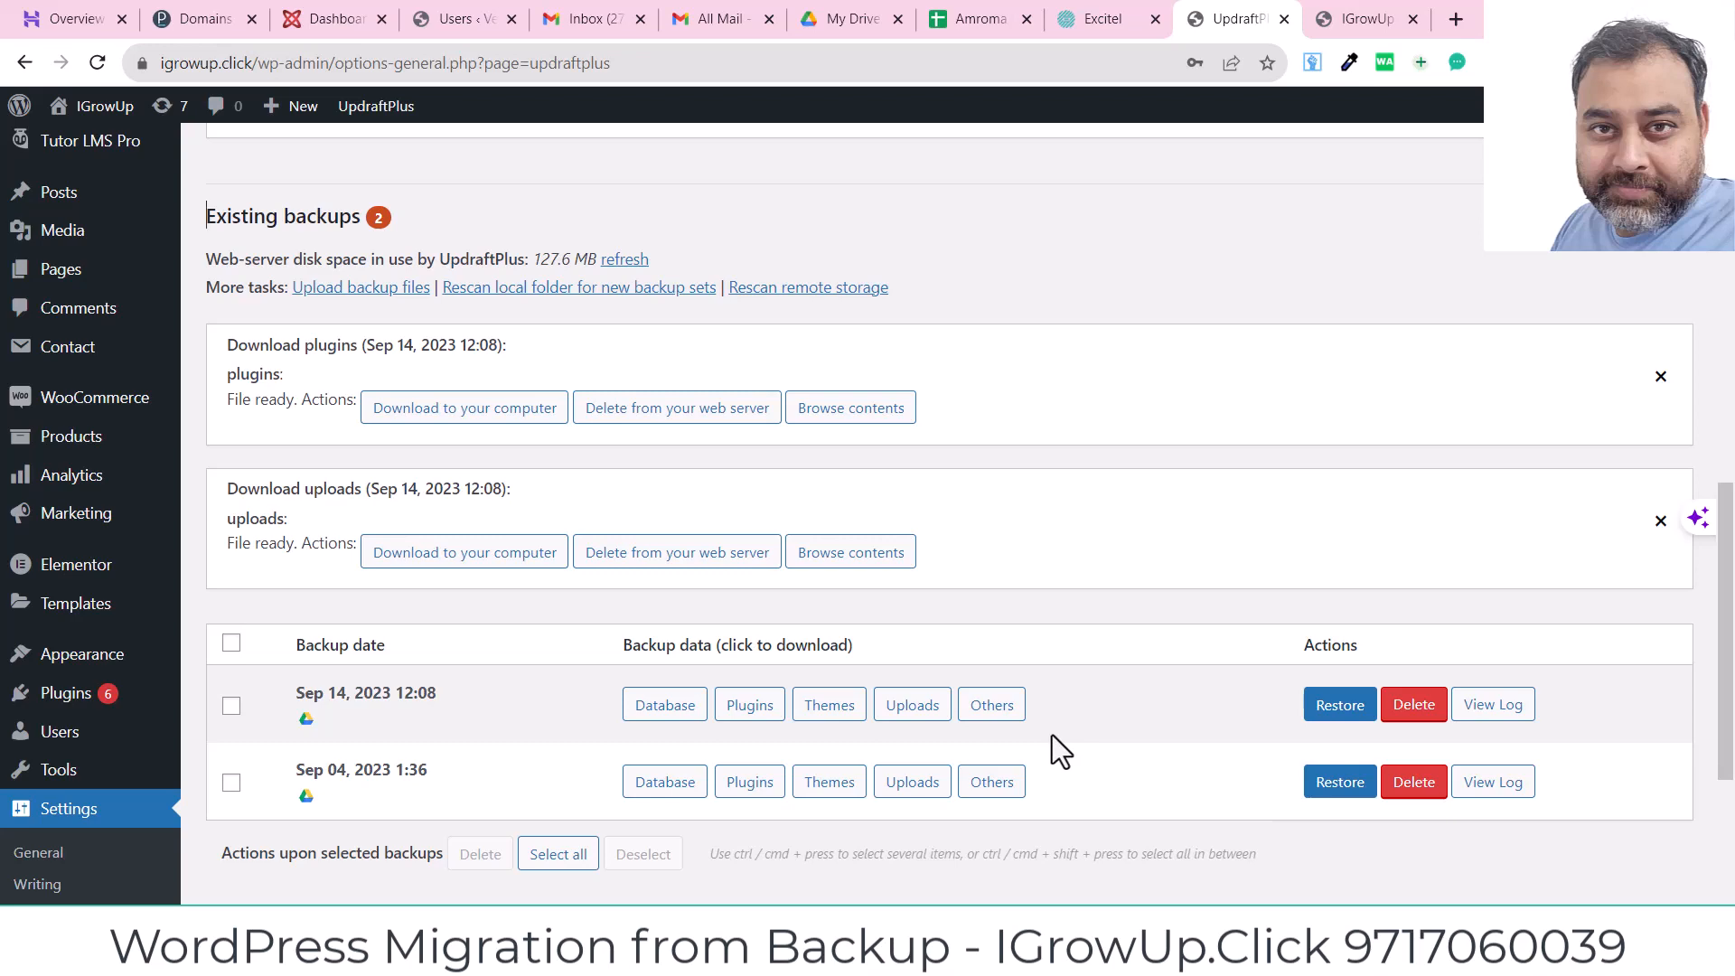
{"action": "left_click", "coordinate": [463, 553]}
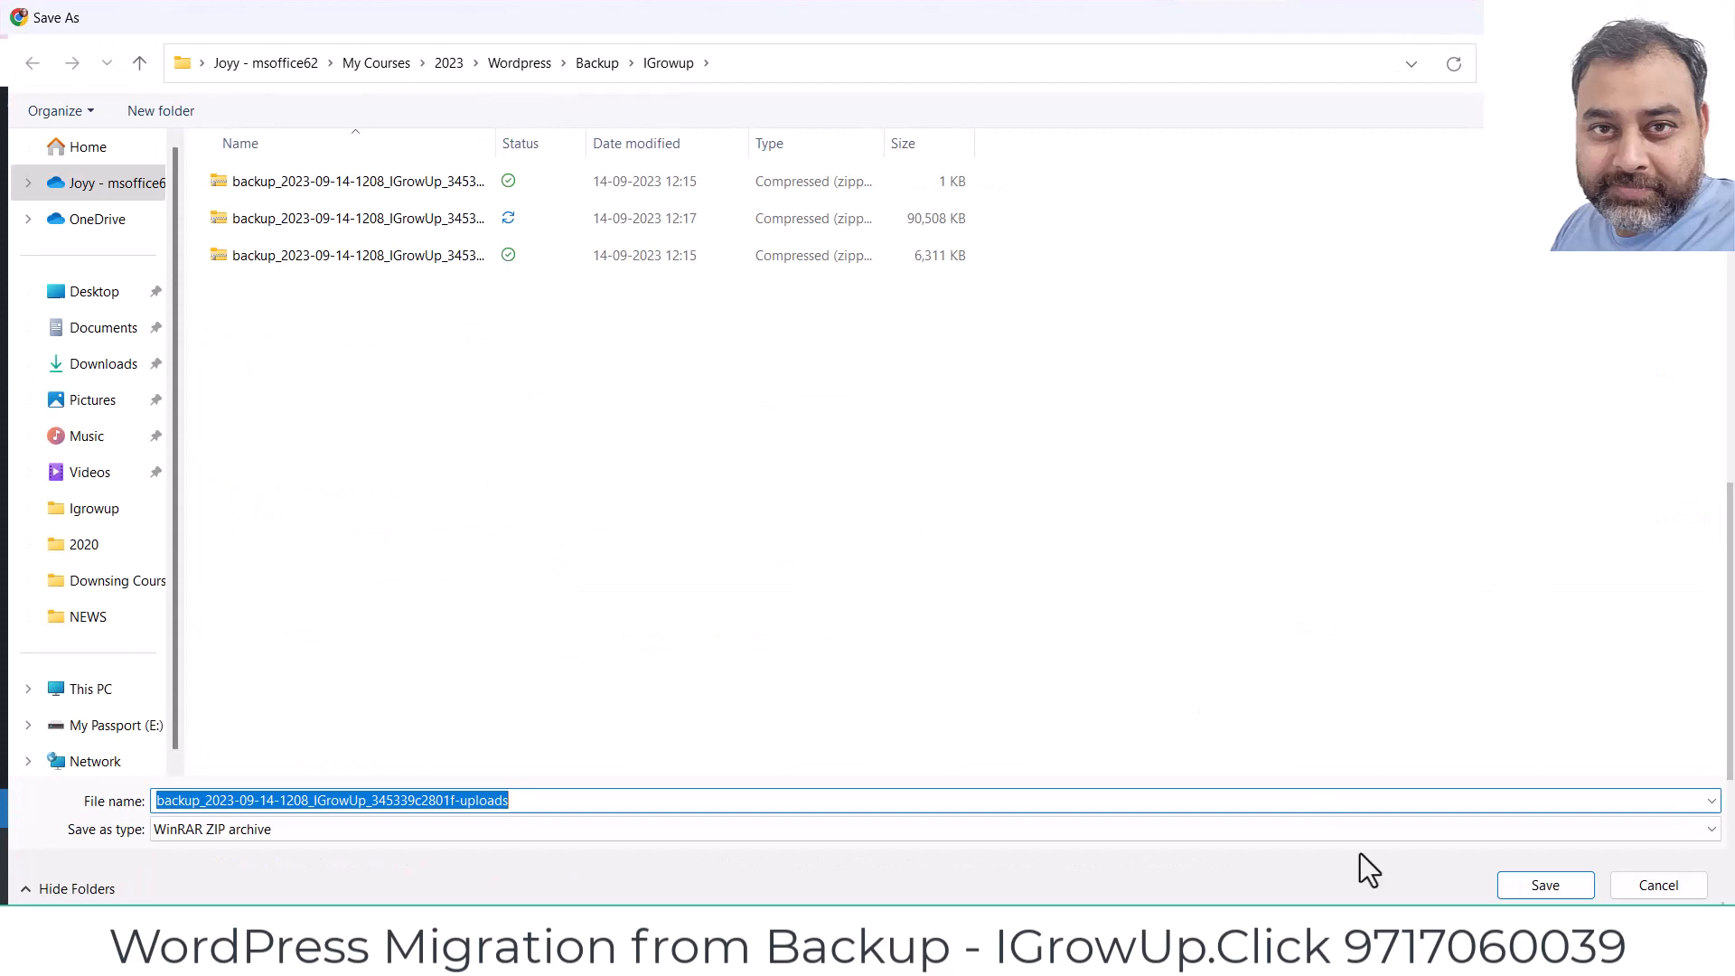
{"action": "left_click", "coordinate": [1537, 887]}
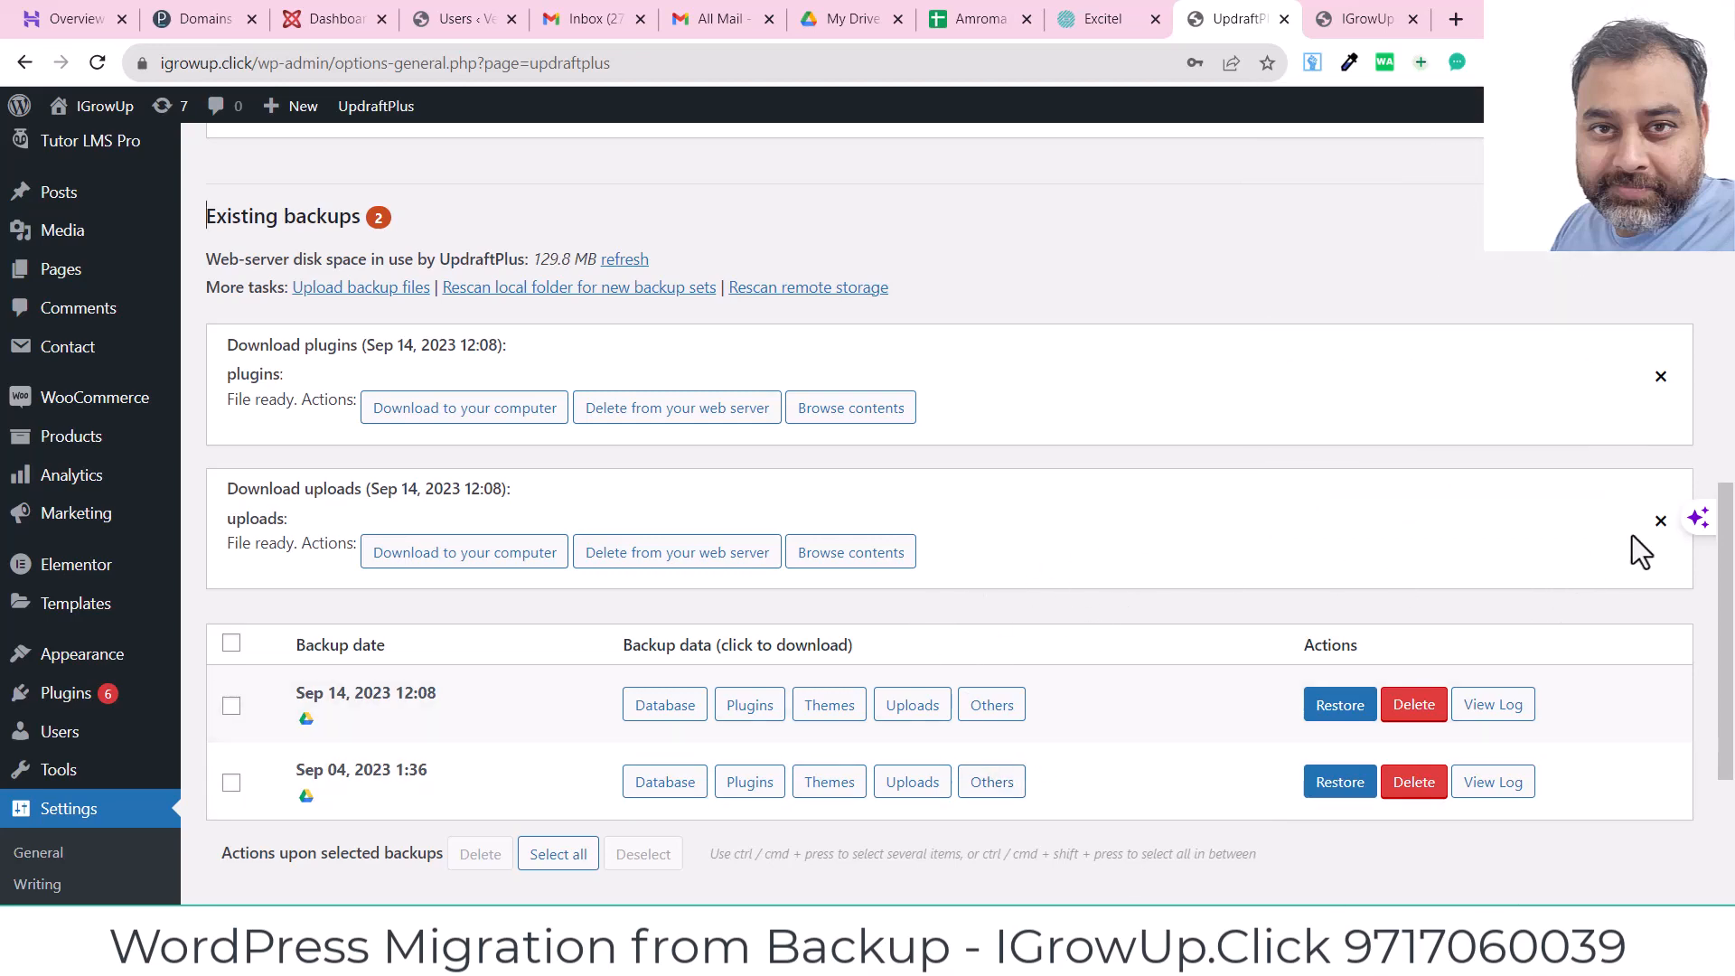
{"action": "left_click", "coordinate": [1662, 522]}
{"action": "left_click", "coordinate": [1663, 379]}
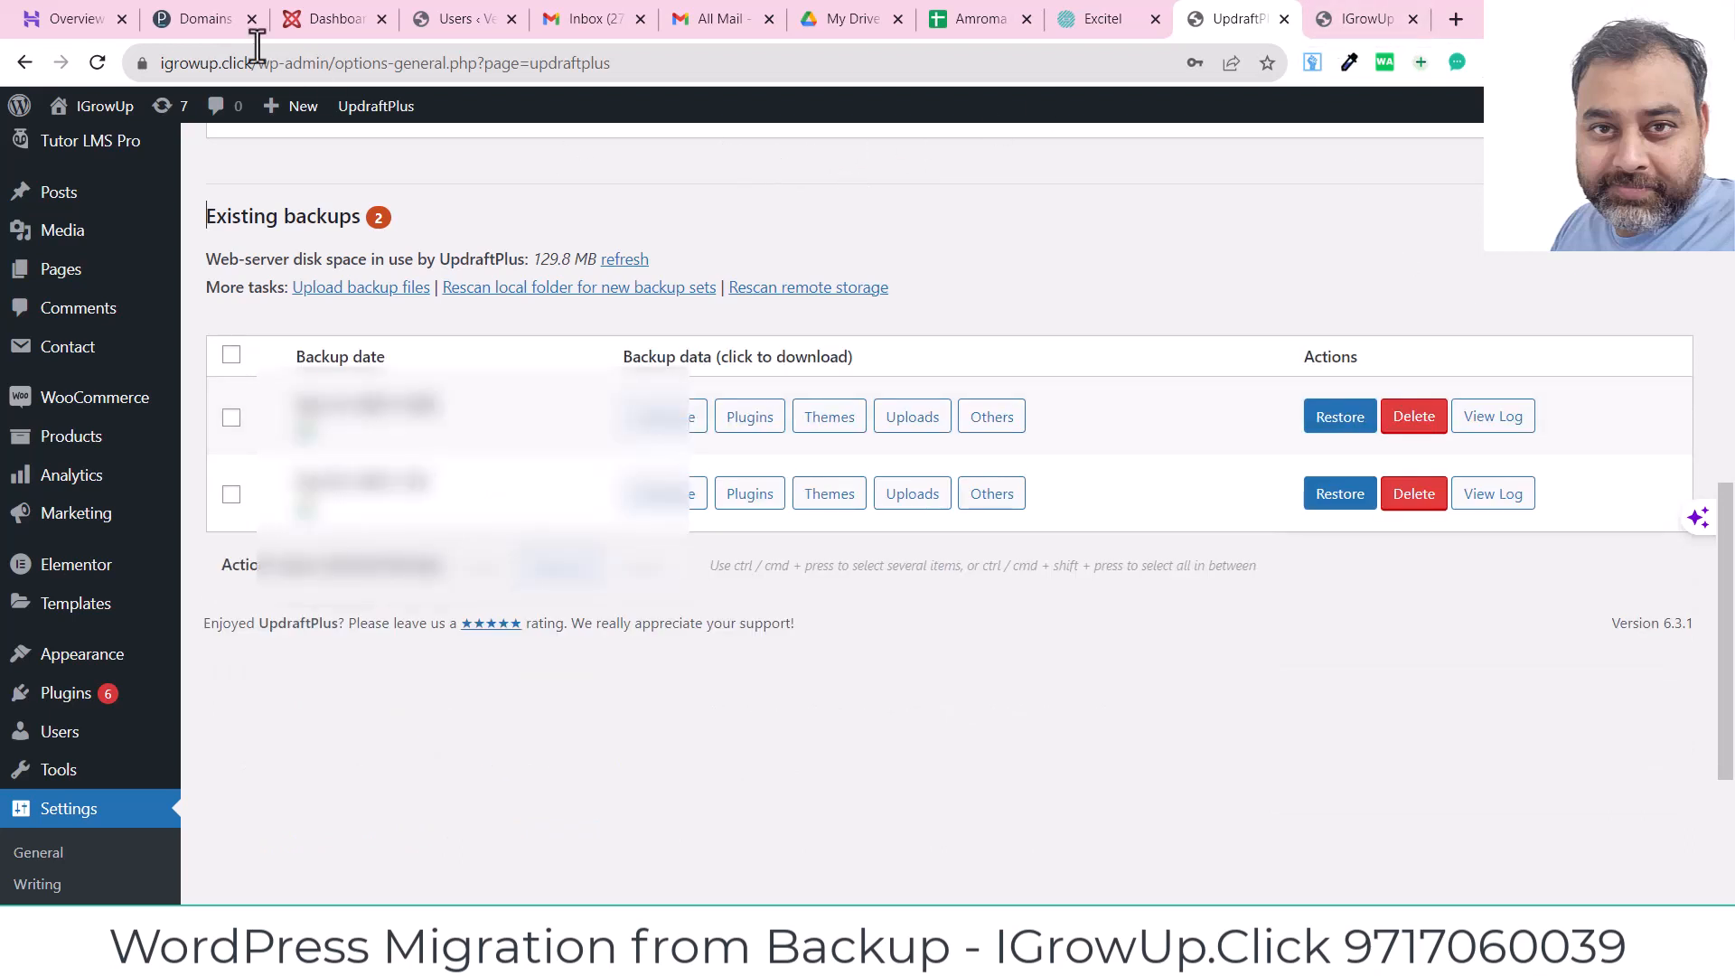
Step: Return to the Plesk Domains list and begin adding a new domain
{"action": "left_click", "coordinate": [184, 20]}
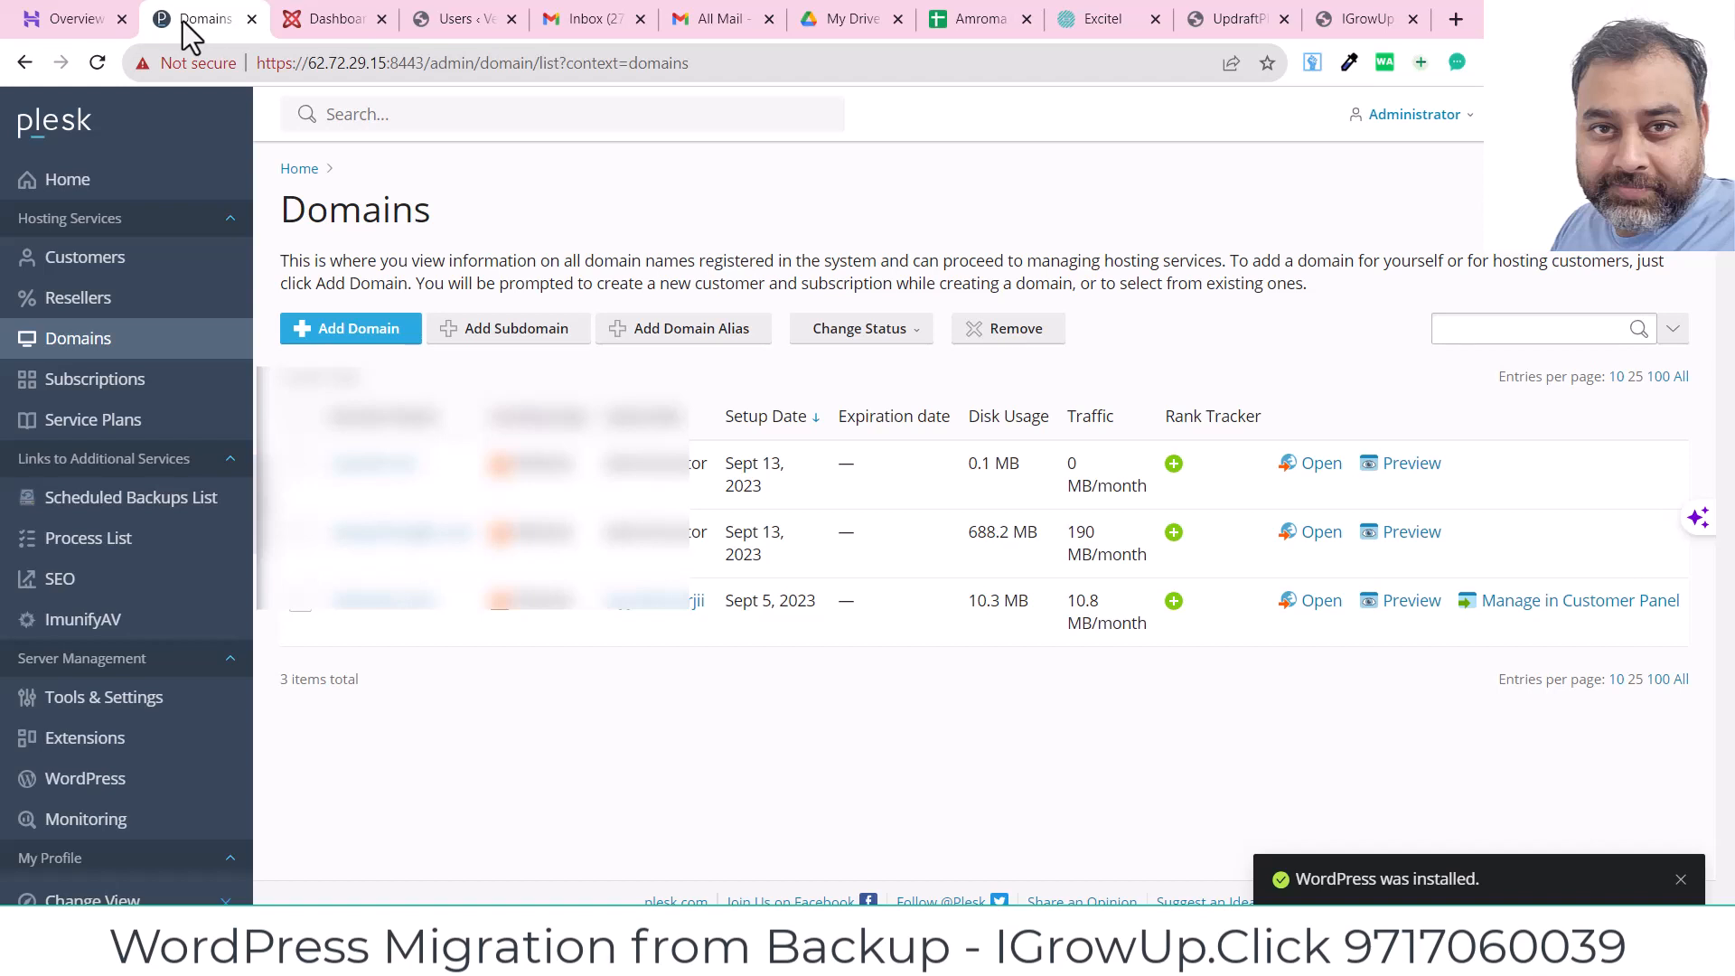
{"action": "left_click", "coordinate": [344, 337]}
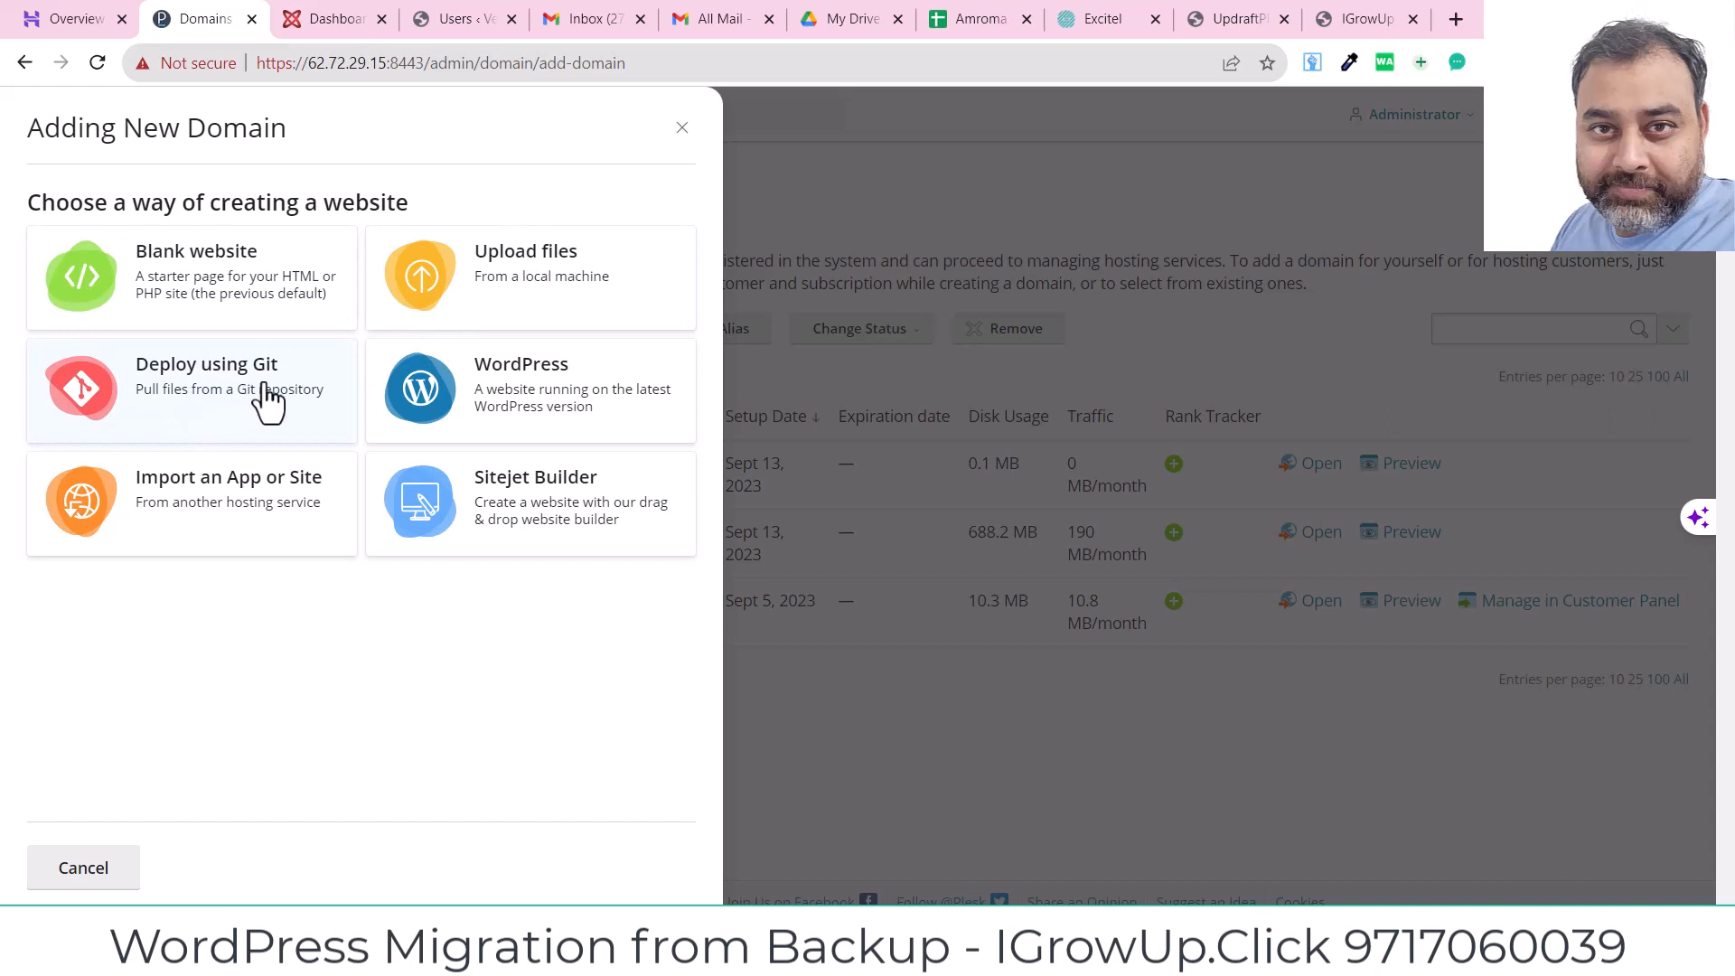
Step: Create igrowup.click as a Blank website registered domain on a new subscription
{"action": "left_click", "coordinate": [215, 297]}
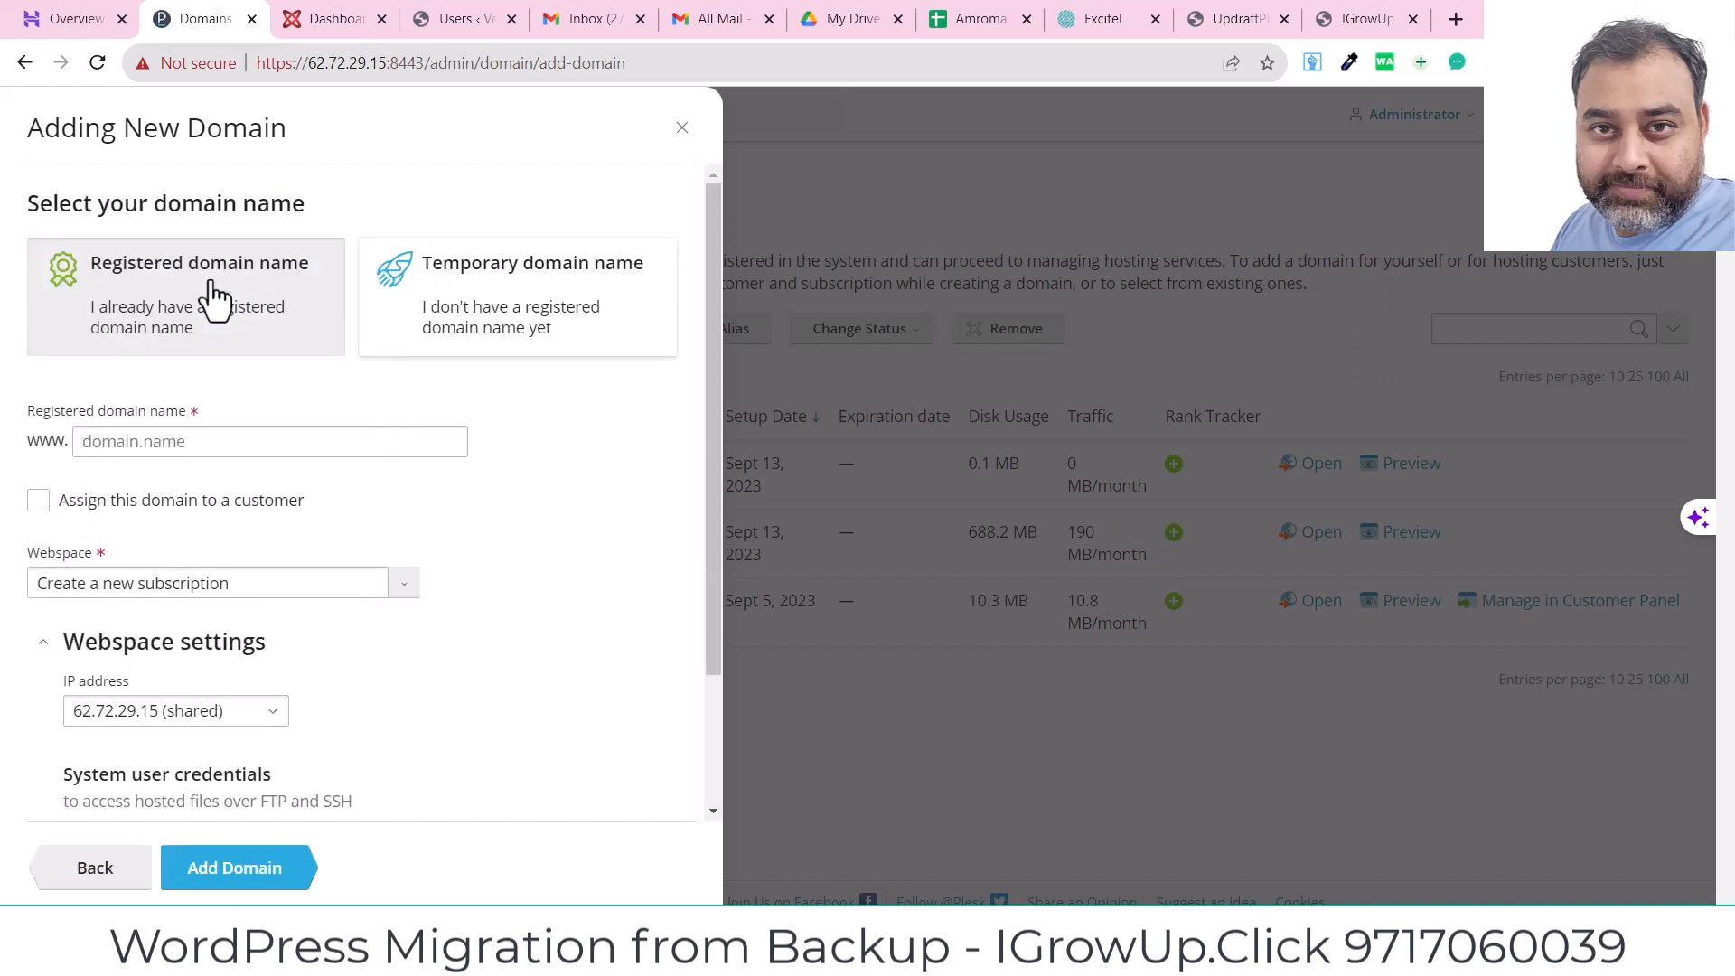
{"action": "left_click", "coordinate": [187, 450]}
{"action": "left_click", "coordinate": [187, 449]}
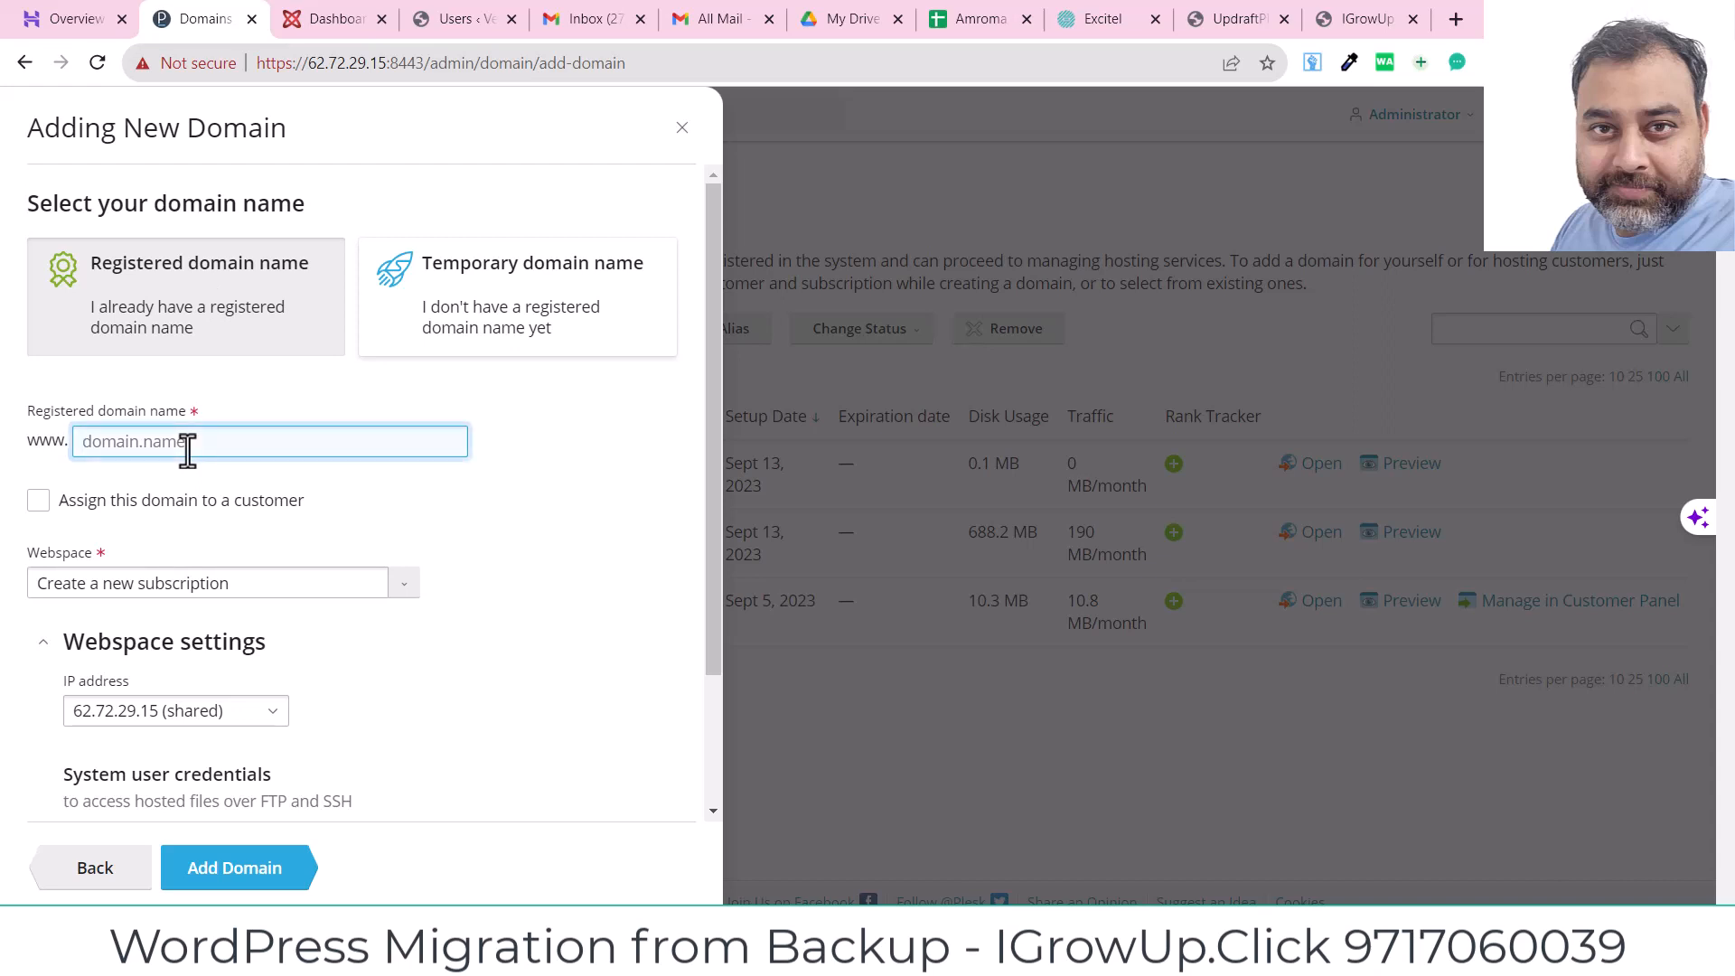
{"action": "type", "text": "I"}
{"action": "key", "text": "BackSpace"}
{"action": "type", "text": "igrowup.click"}
{"action": "left_click_drag", "start_coordinate": [710, 671], "coordinate": [708, 822]}
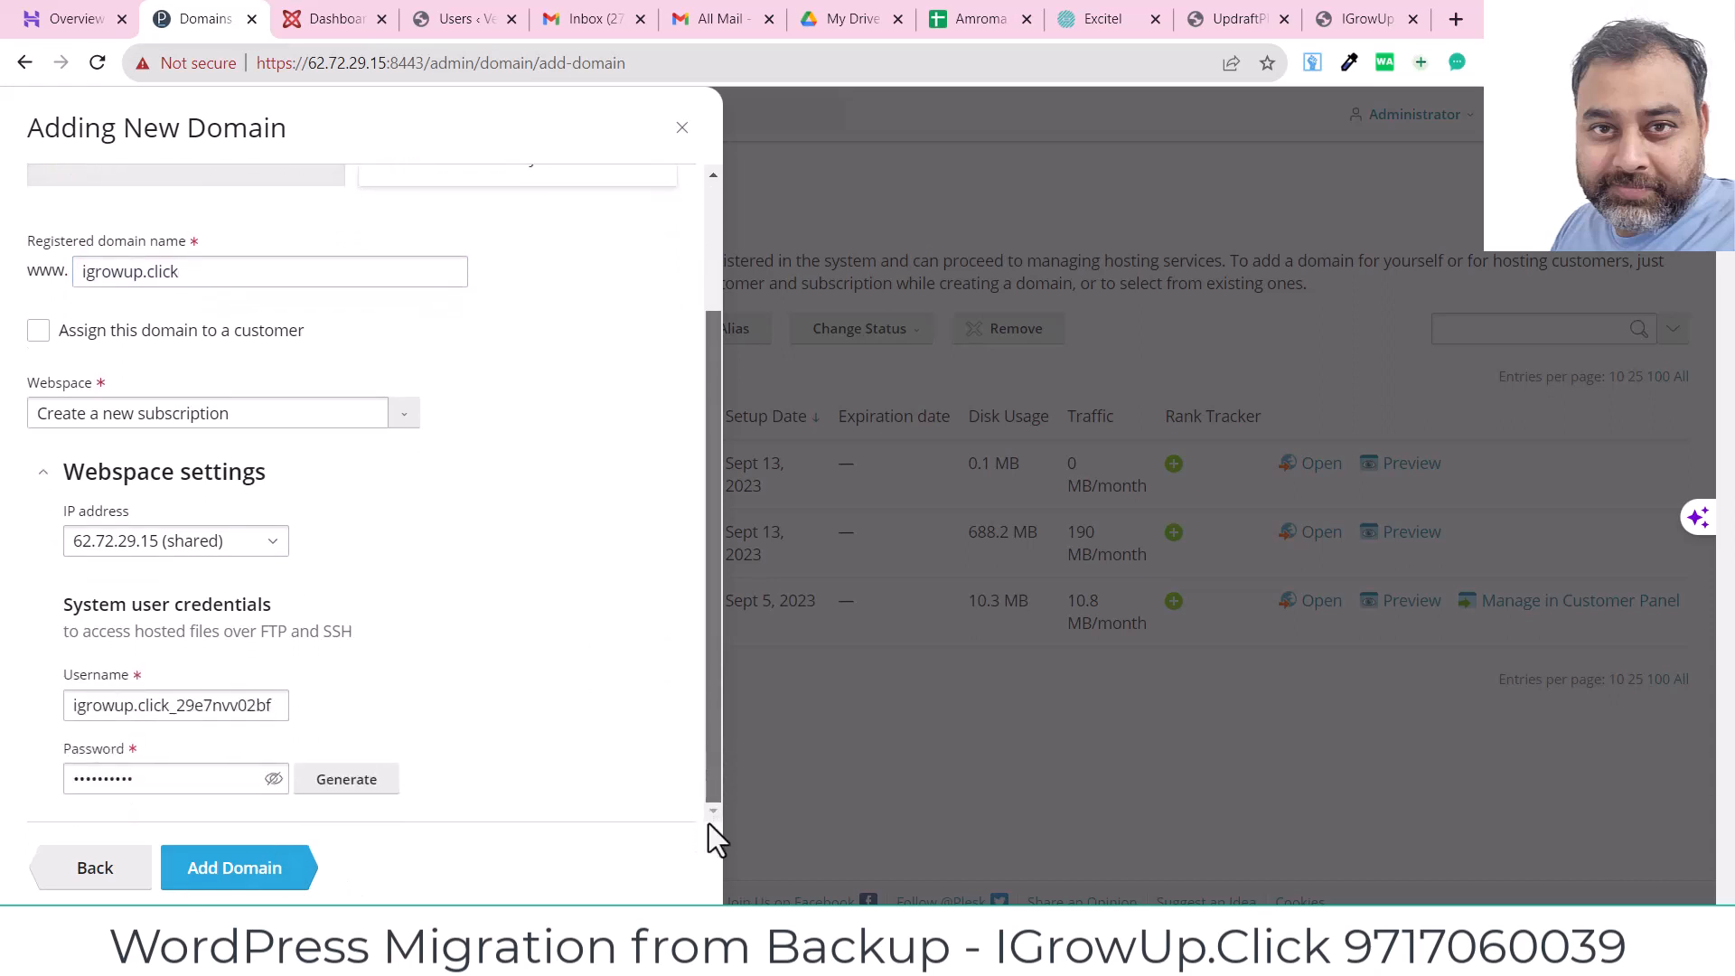
{"action": "left_click", "coordinate": [67, 708]}
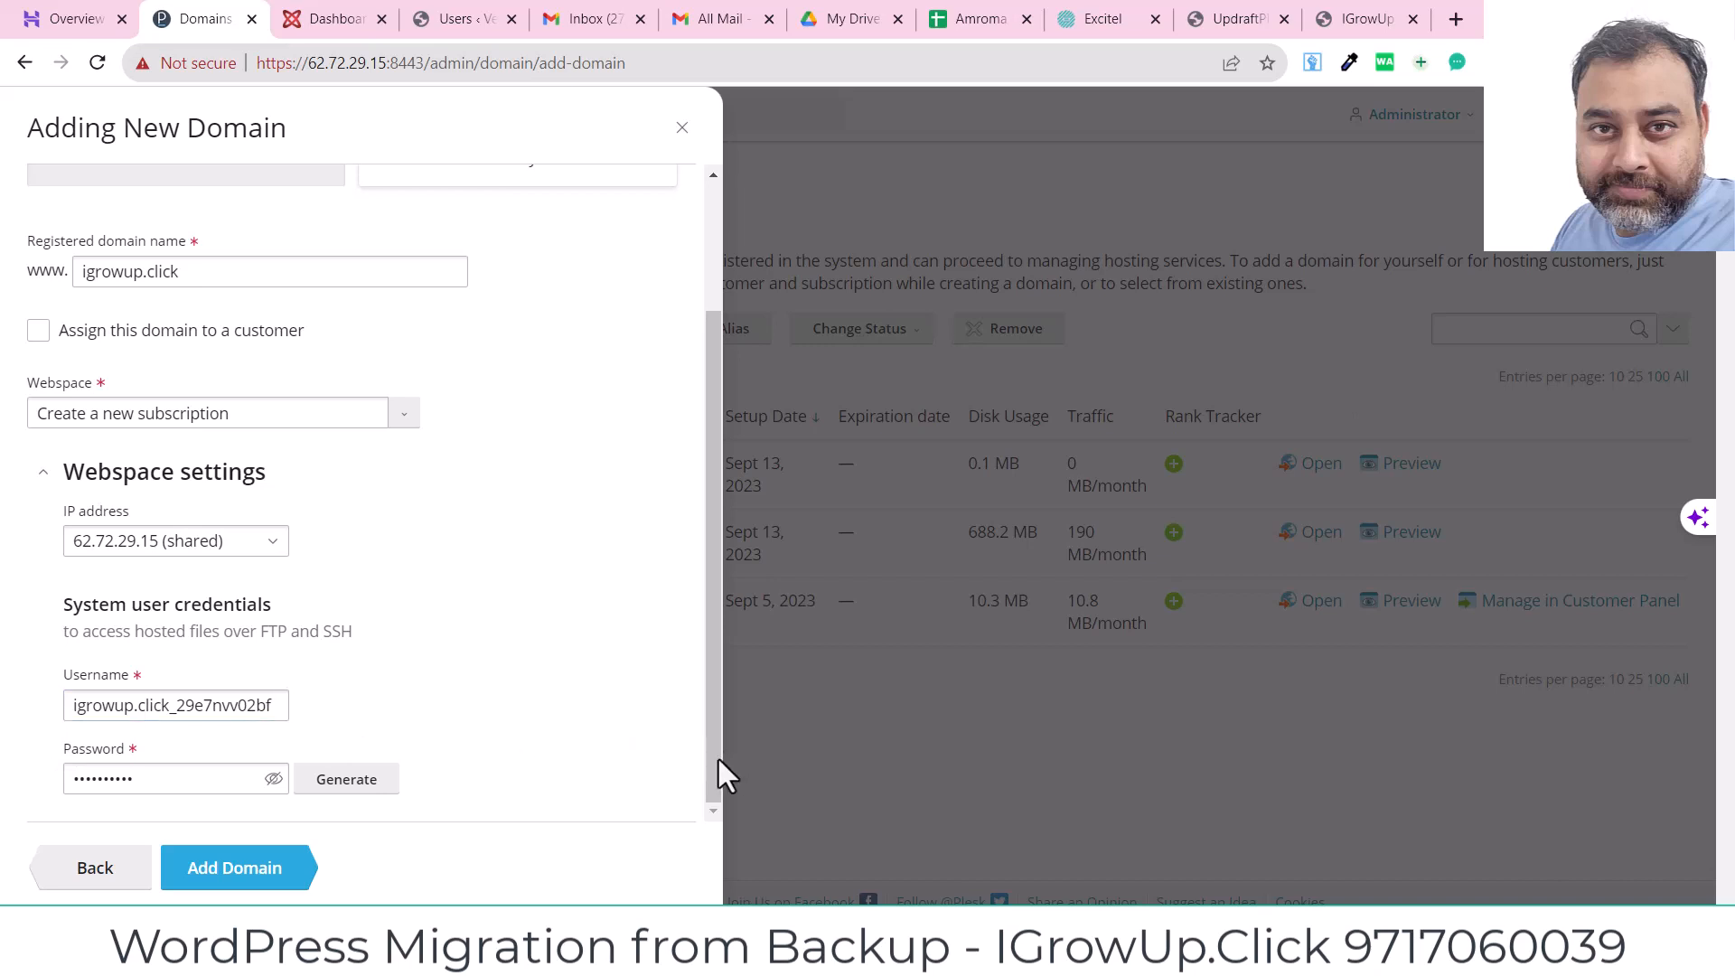
{"action": "left_click_drag", "start_coordinate": [718, 757], "coordinate": [703, 796]}
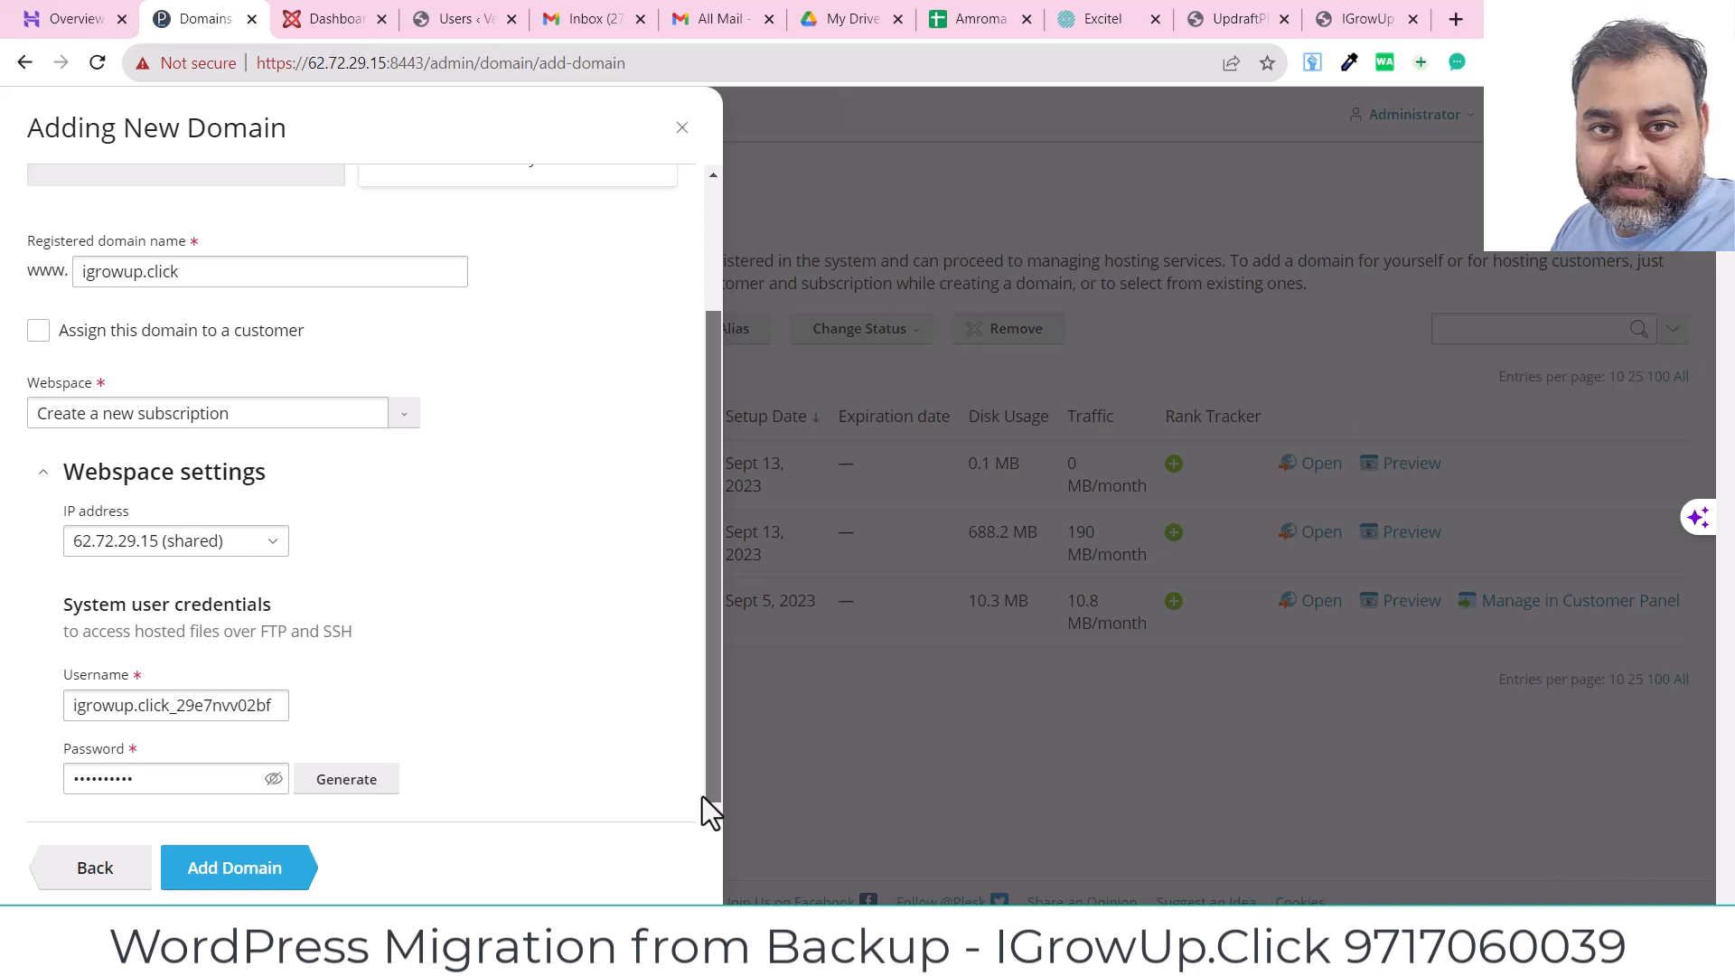
{"action": "left_click", "coordinate": [224, 879]}
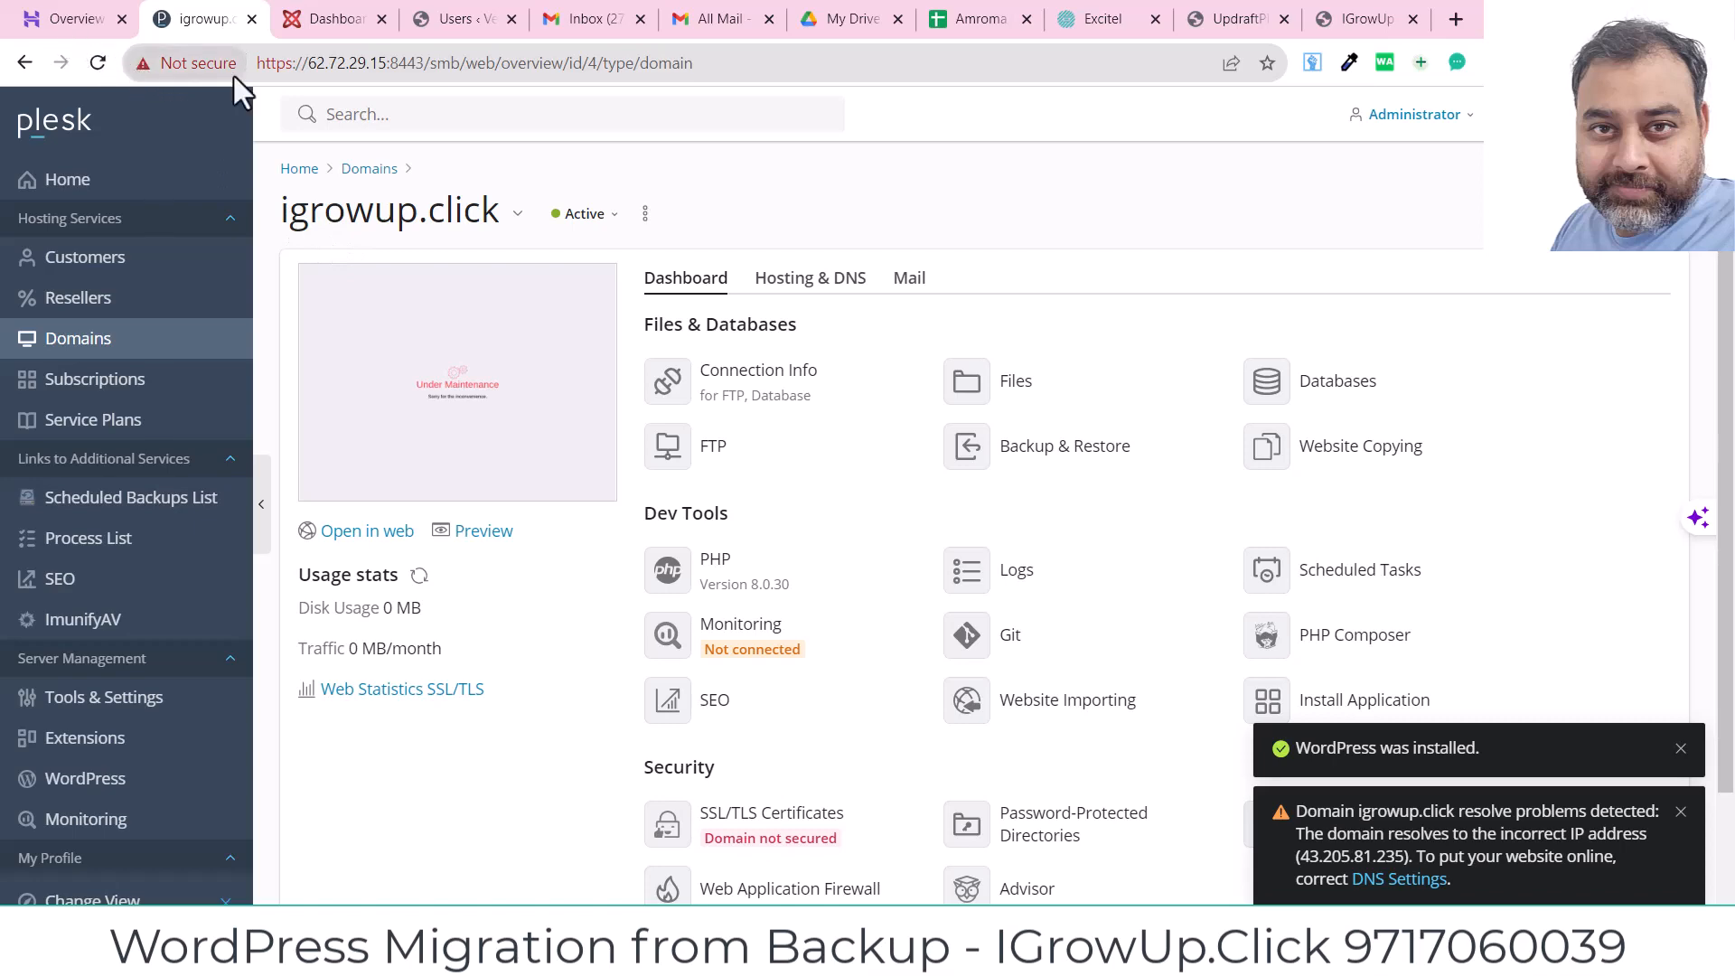
Step: Switch to Hostinger's Domain Overview for igrowup.click to check its current nameservers
{"action": "left_click", "coordinate": [79, 20]}
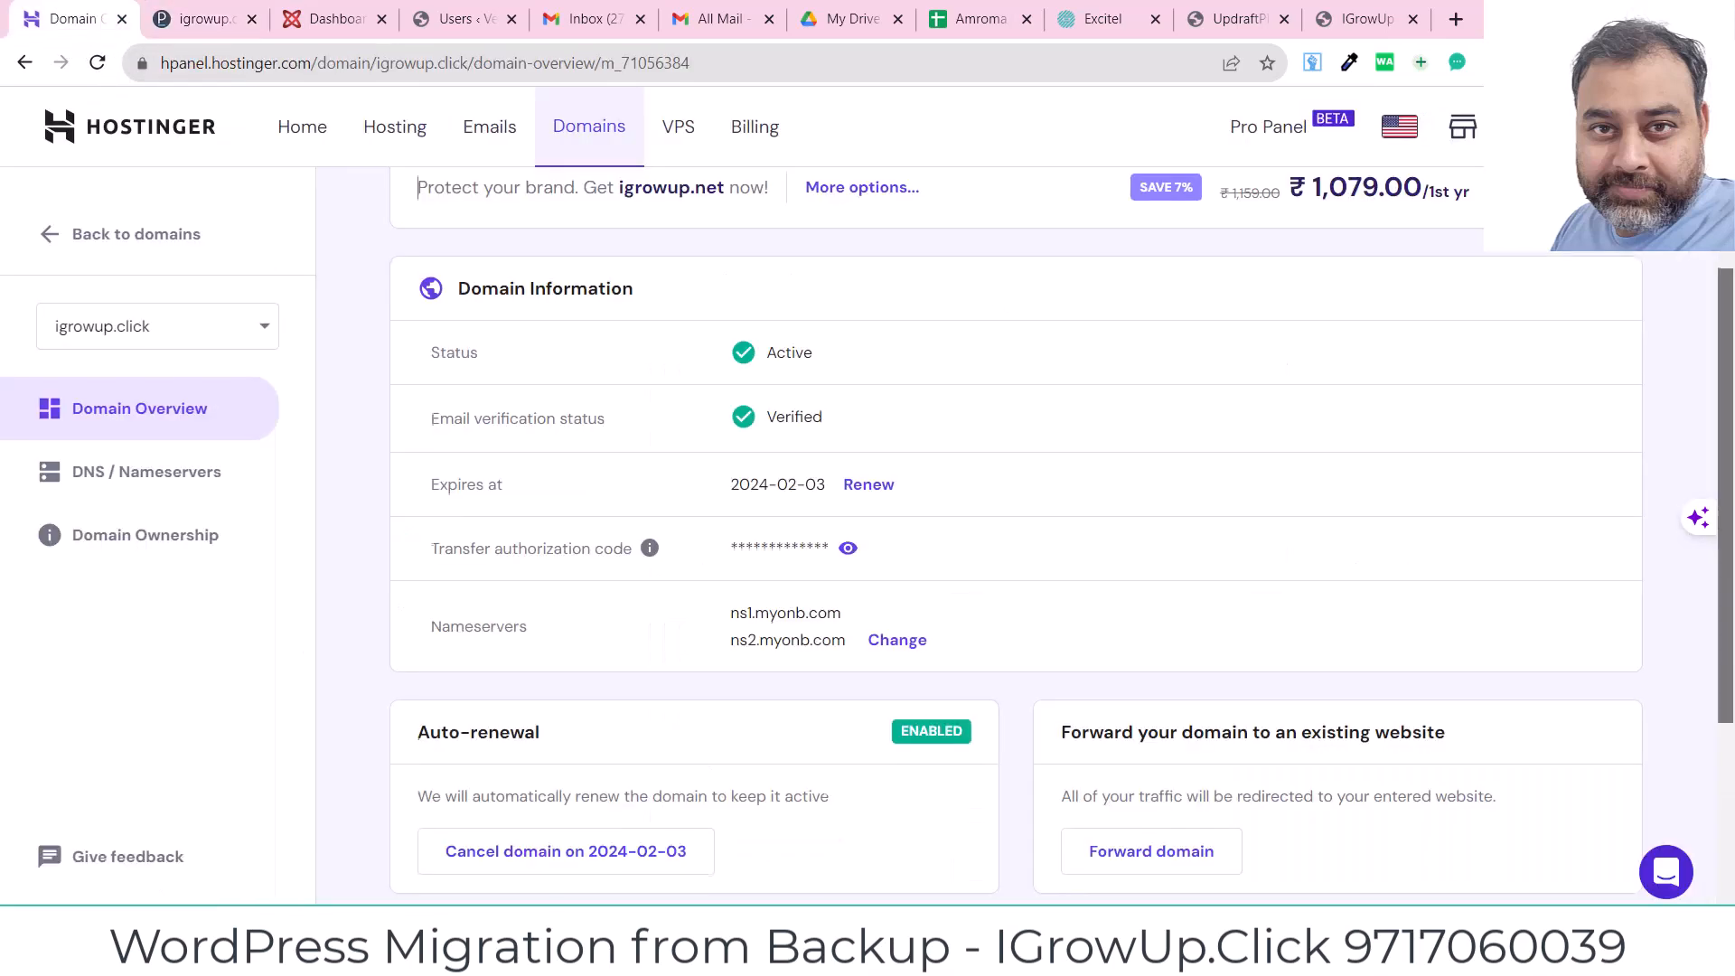
{"action": "mouse_move", "coordinate": [1725, 236]}
{"action": "left_mouse_down"}
{"action": "mouse_move", "coordinate": [1726, 83]}
{"action": "mouse_move", "coordinate": [1726, 241]}
{"action": "left_mouse_up"}
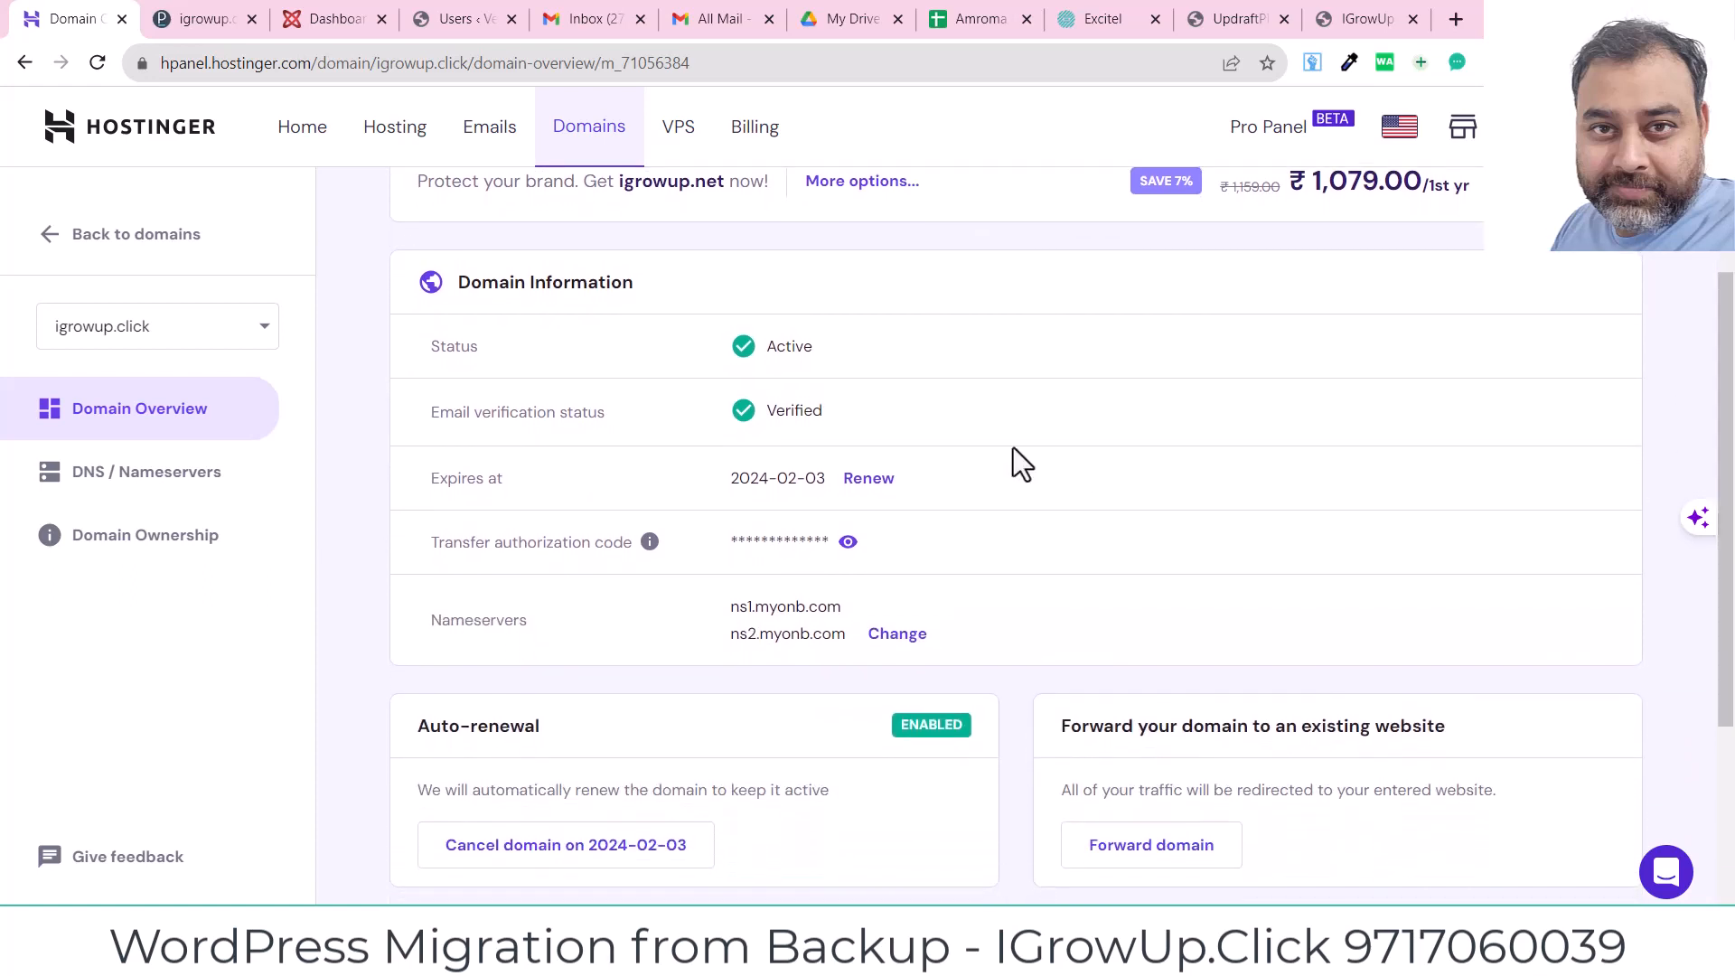
Step: Change the nameserver entries to ns3.myonb.com and ns4.myonb.com
{"action": "left_click", "coordinate": [898, 638]}
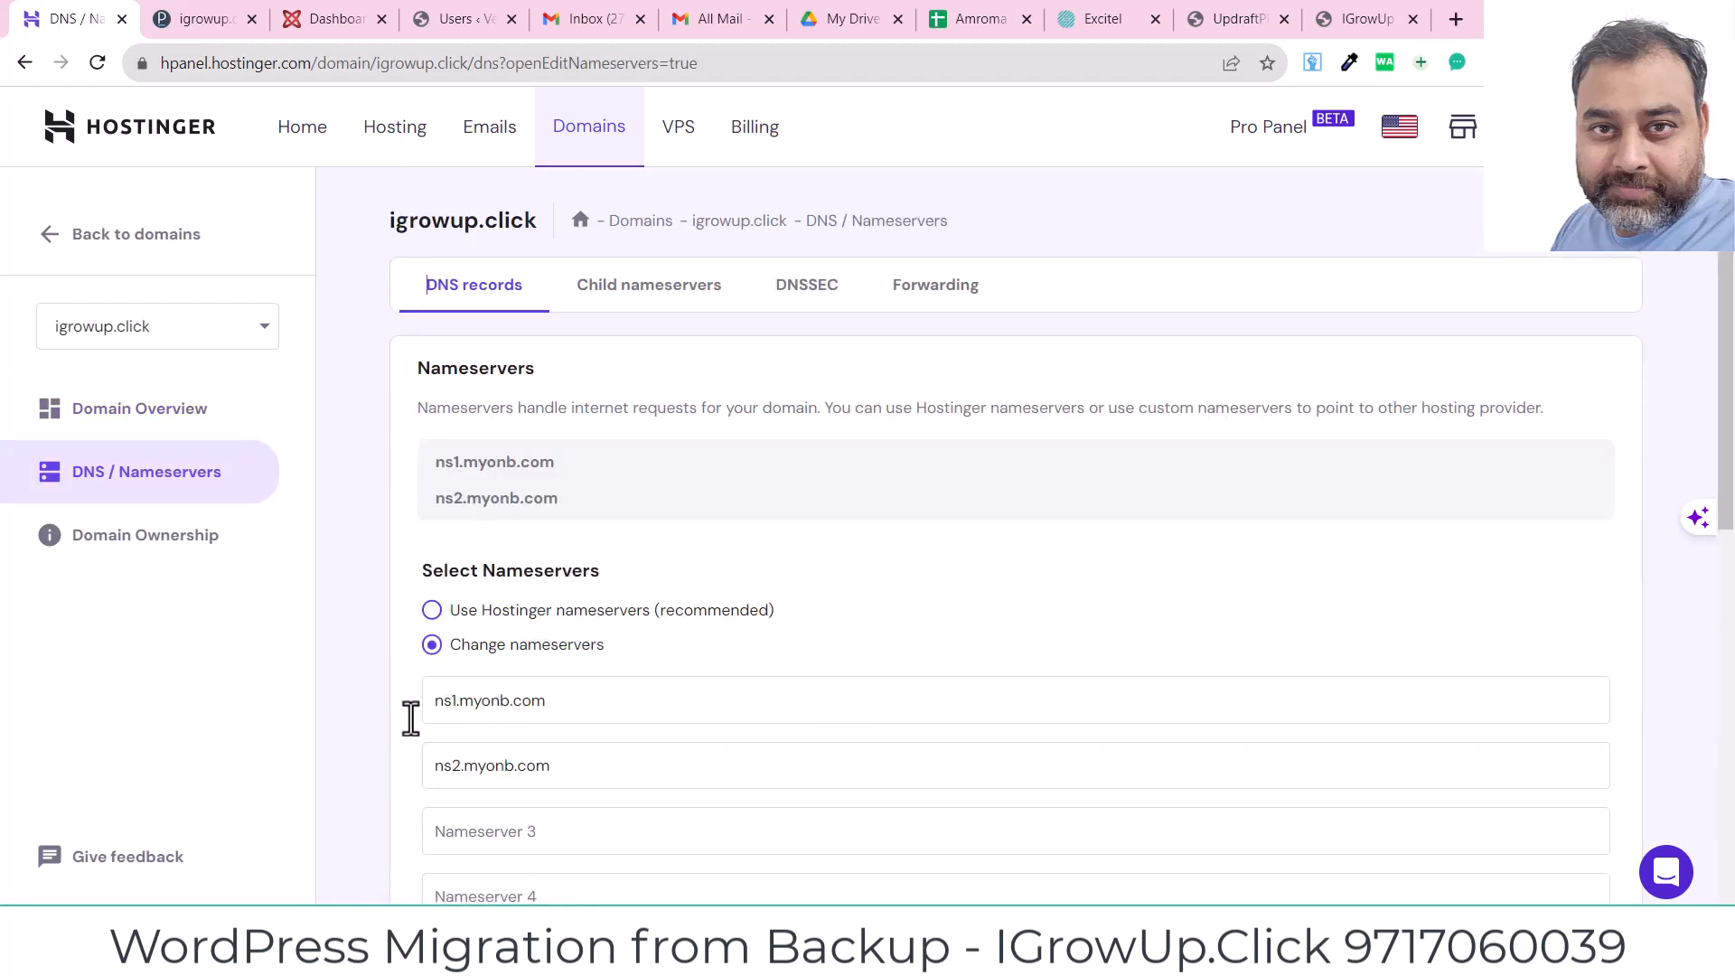
{"action": "left_click", "coordinate": [456, 702]}
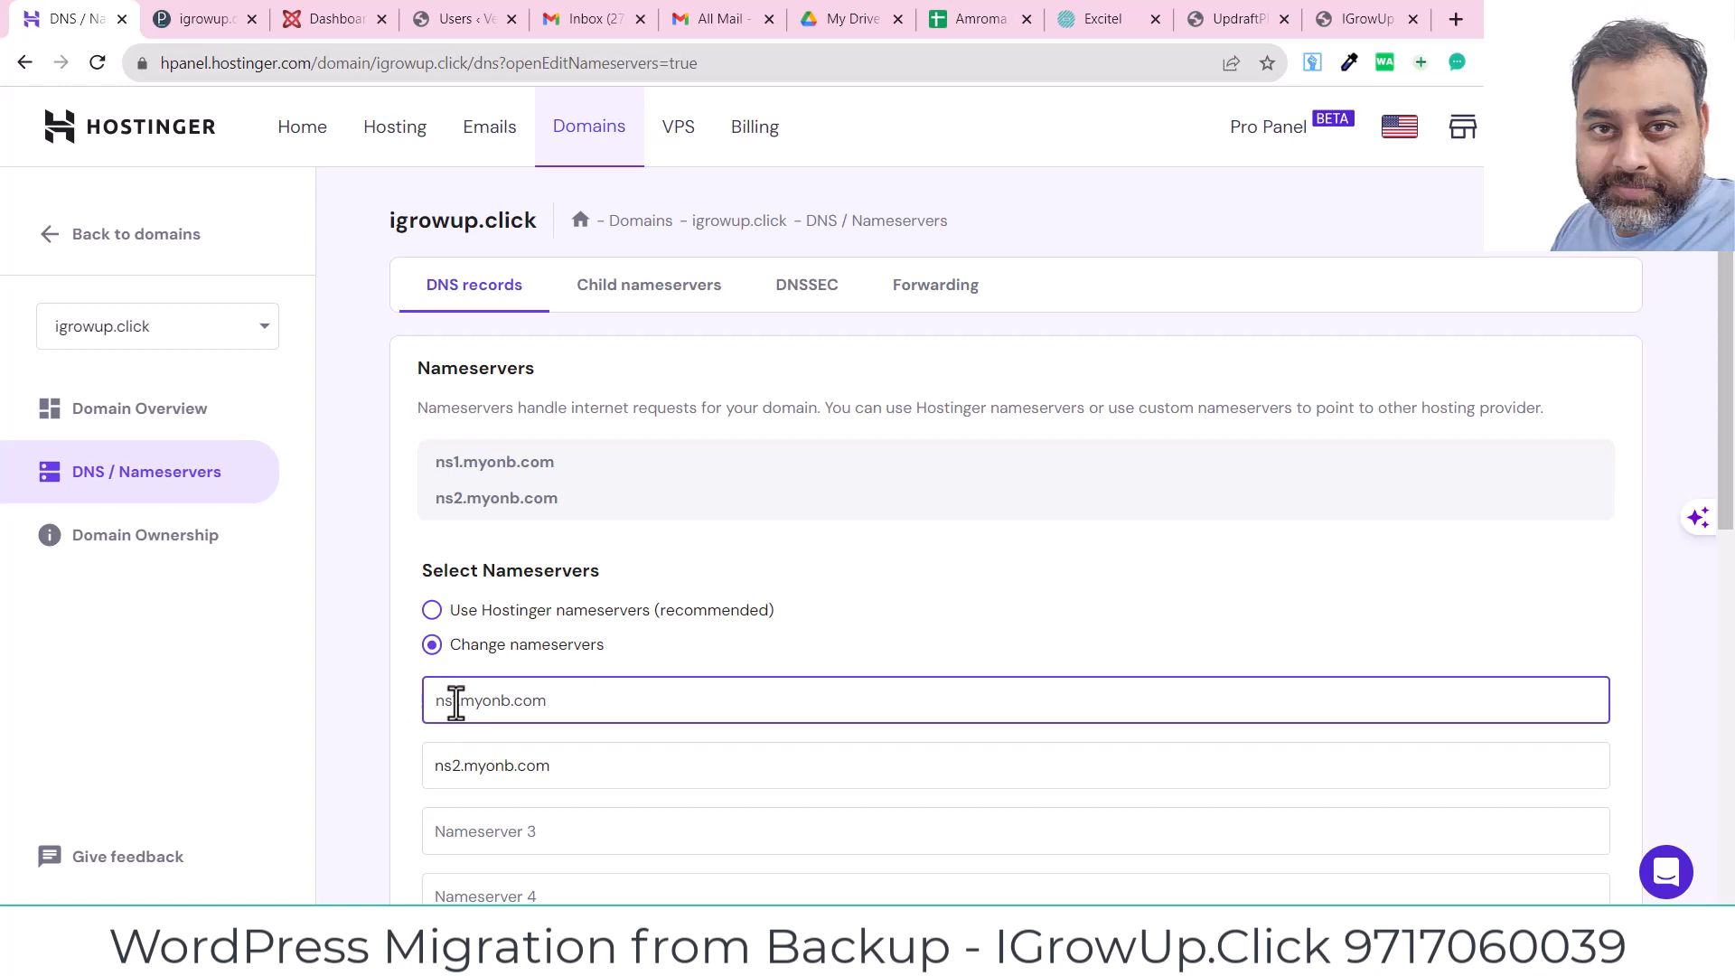
{"action": "key", "text": "BackSpace"}
{"action": "type", "text": "2"}
{"action": "key", "text": "BackSpace"}
{"action": "type", "text": "3"}
{"action": "left_click", "coordinate": [456, 771]}
{"action": "key", "text": "BackSpace"}
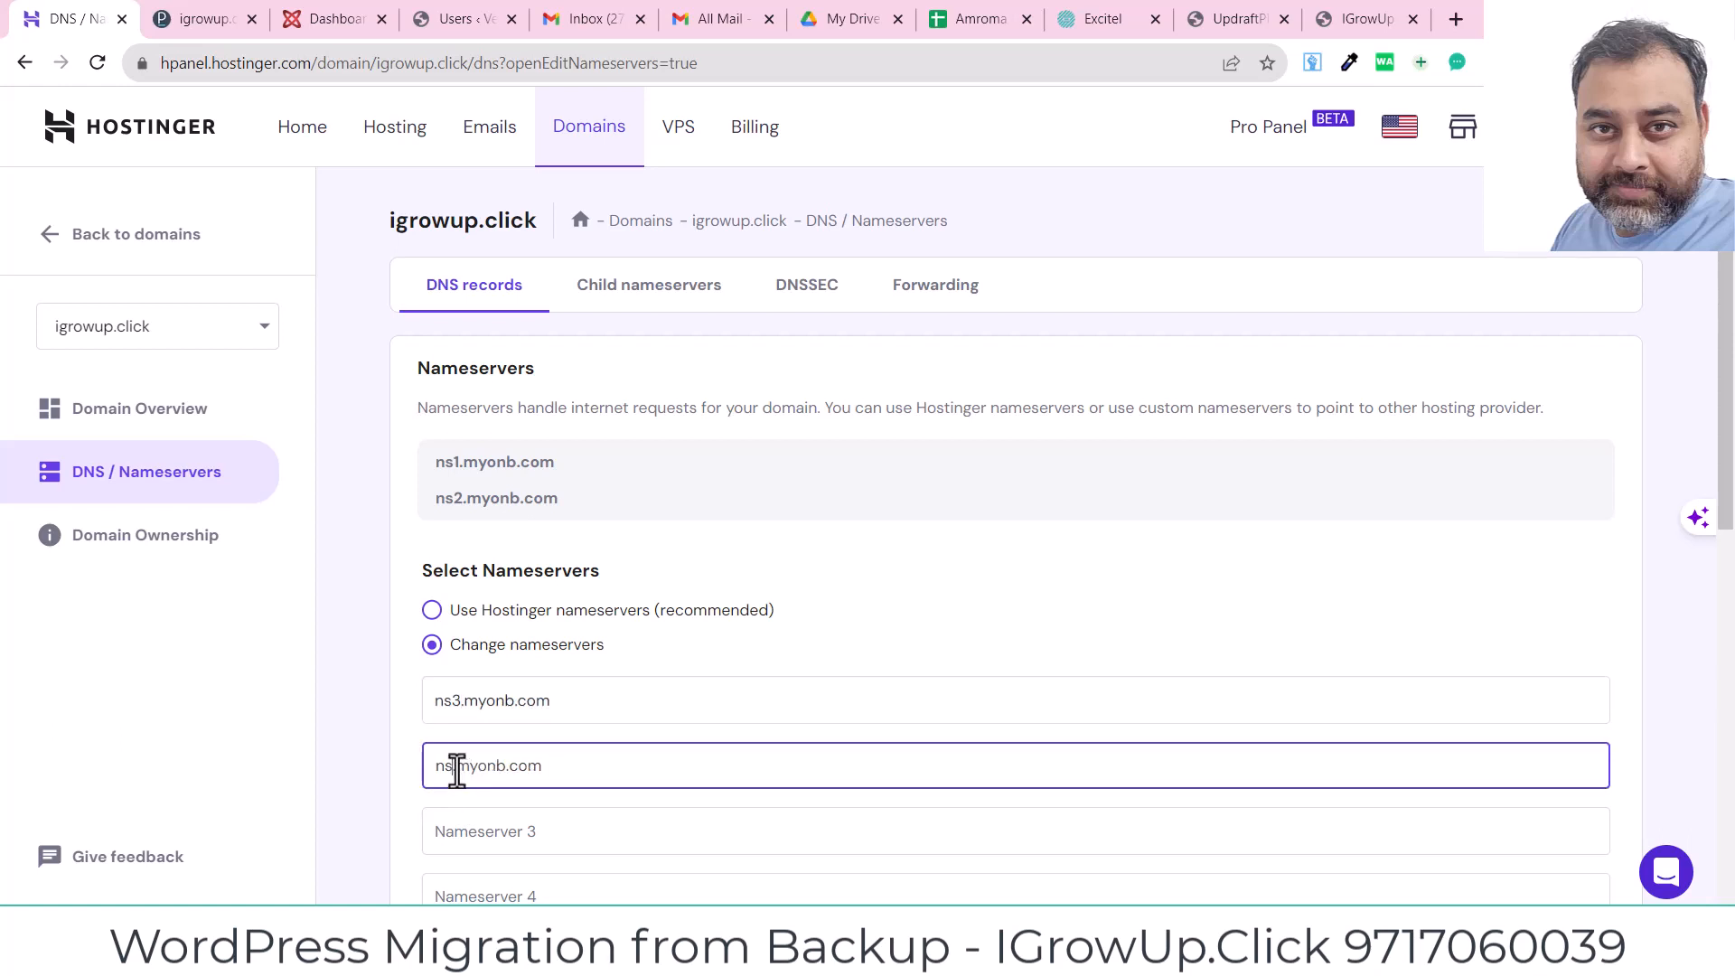
{"action": "type", "text": "4"}
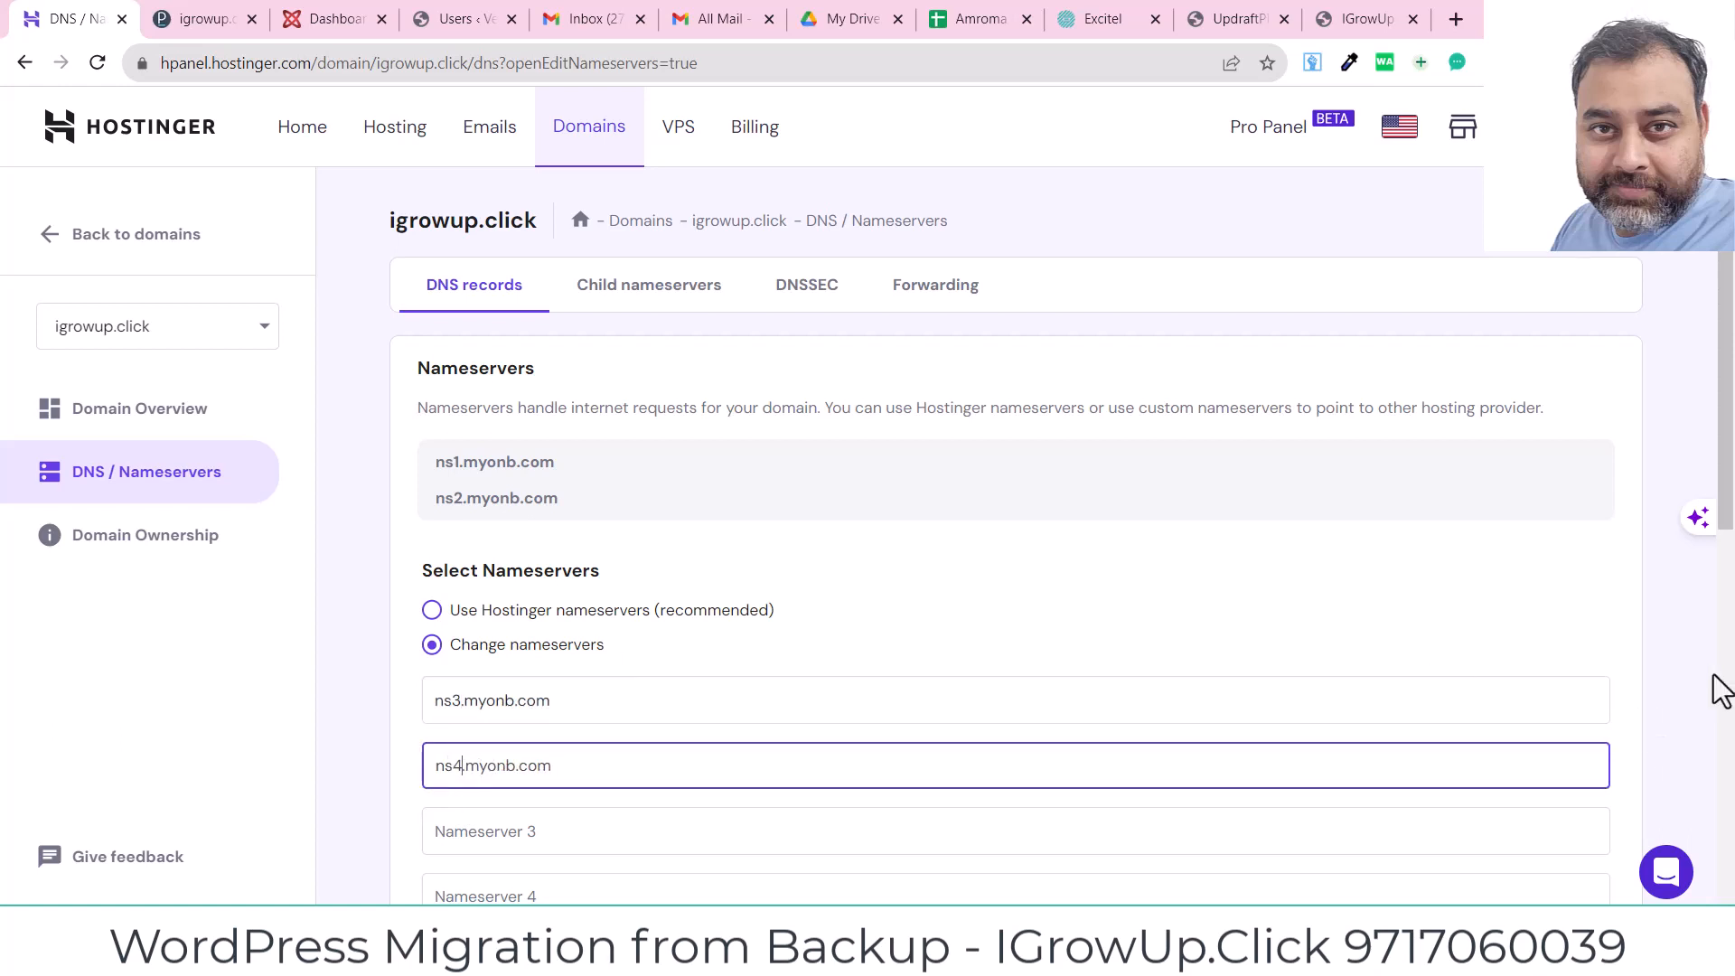
{"action": "left_click", "coordinate": [1682, 704]}
Step: Save the new nameservers and close the confirmation message
{"action": "scroll", "coordinate": [1729, 502], "scroll_direction": "down", "scroll_amount": 4}
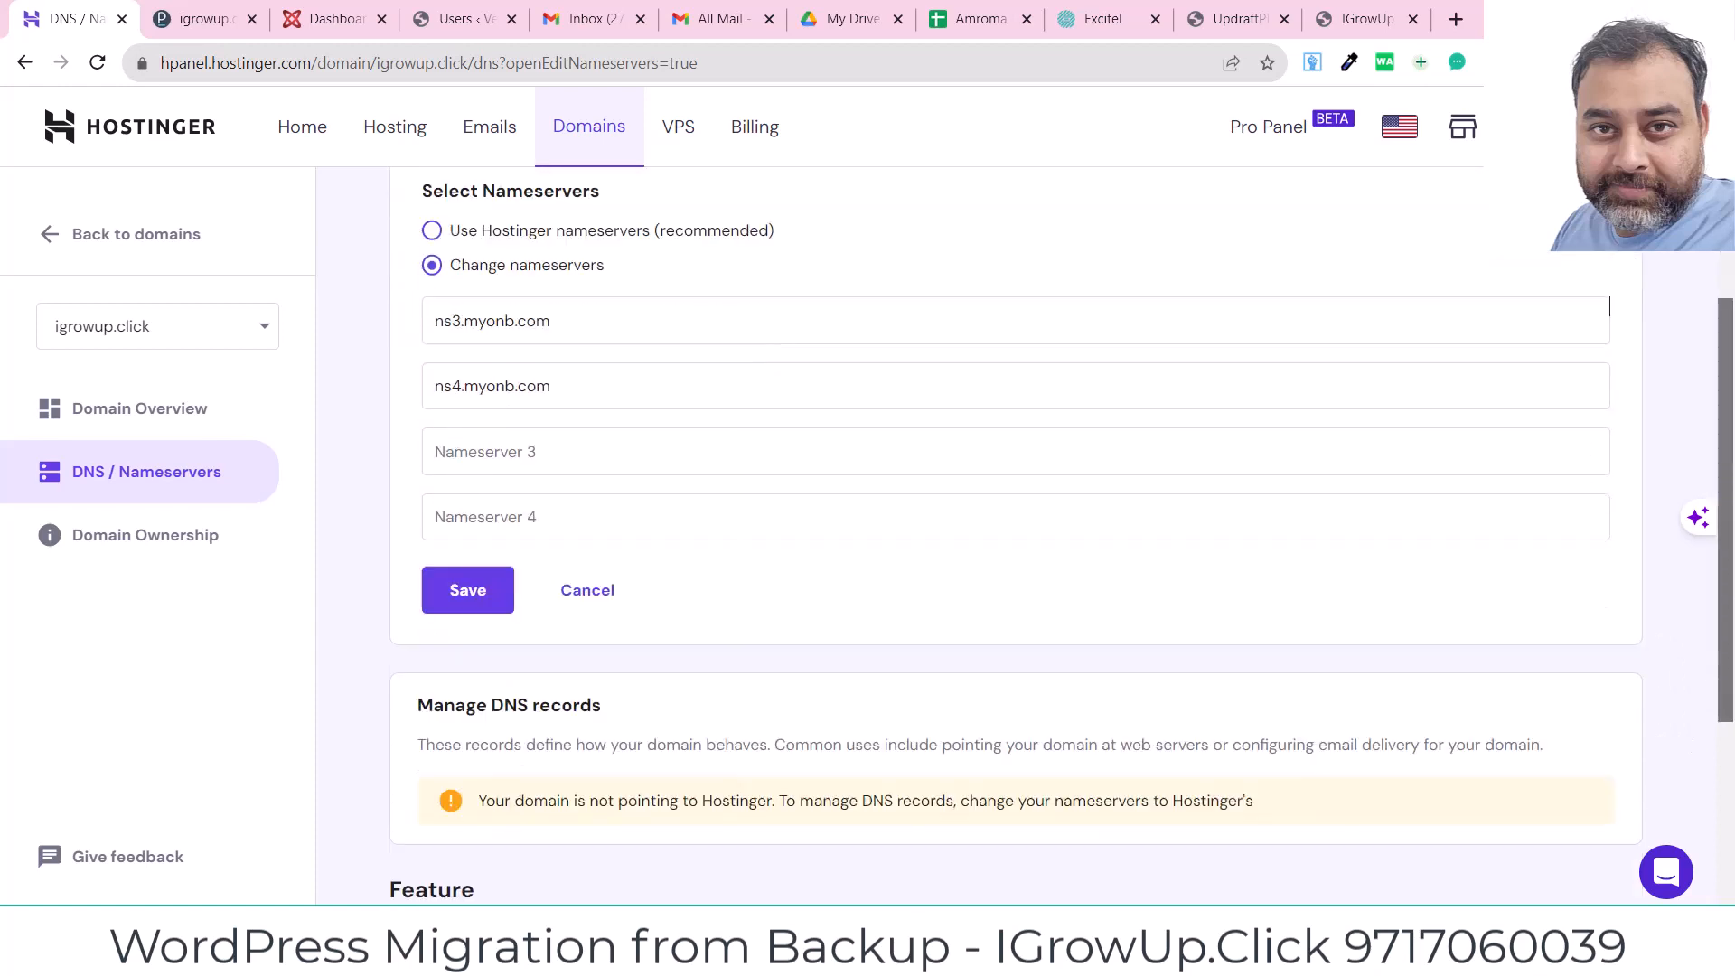
{"action": "left_click", "coordinate": [488, 598]}
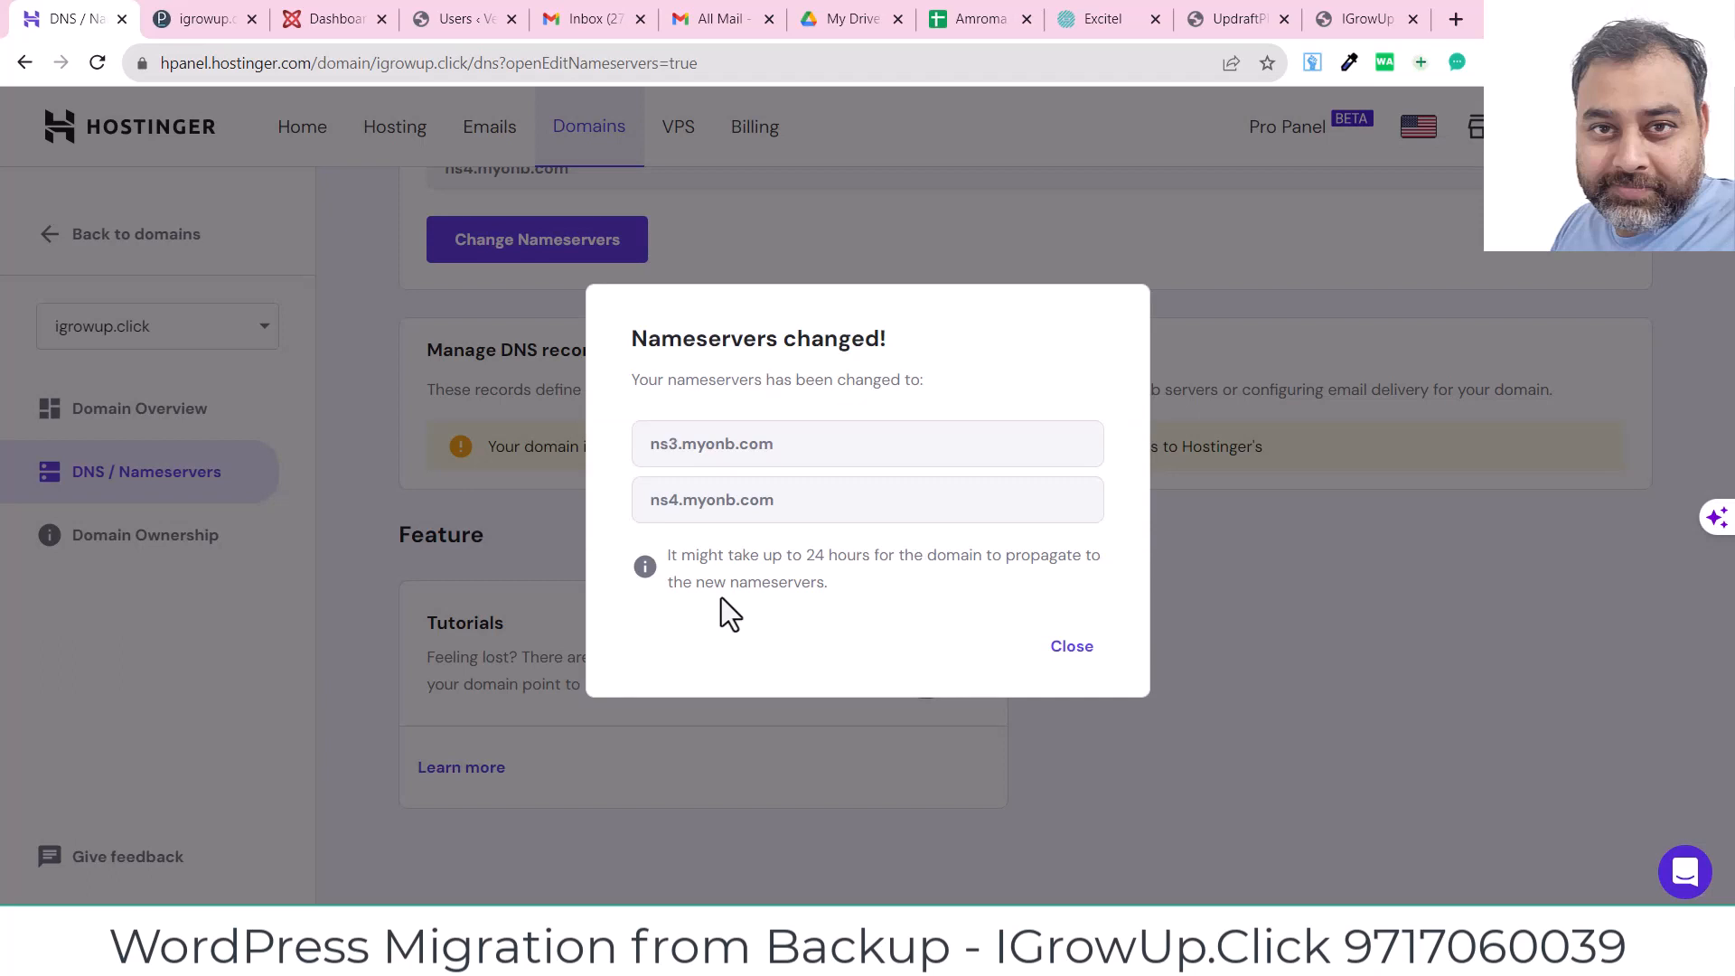
{"action": "left_click", "coordinate": [1071, 644]}
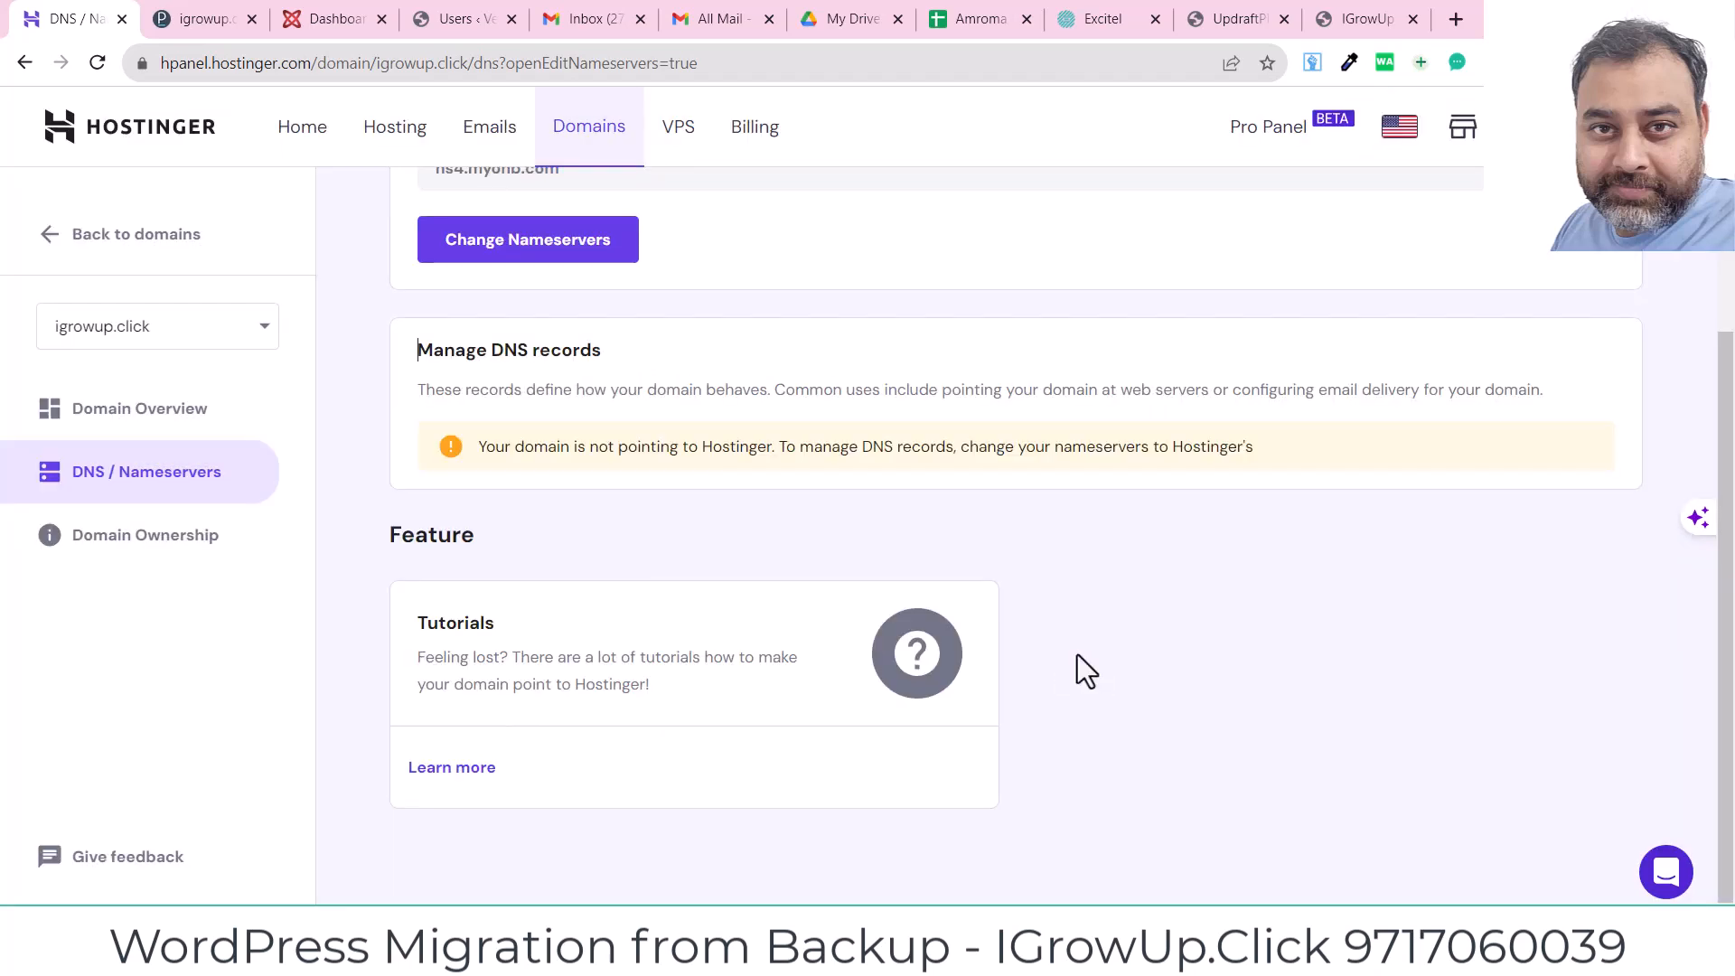
{"action": "scroll", "coordinate": [1728, 262], "scroll_direction": "up", "scroll_amount": 4}
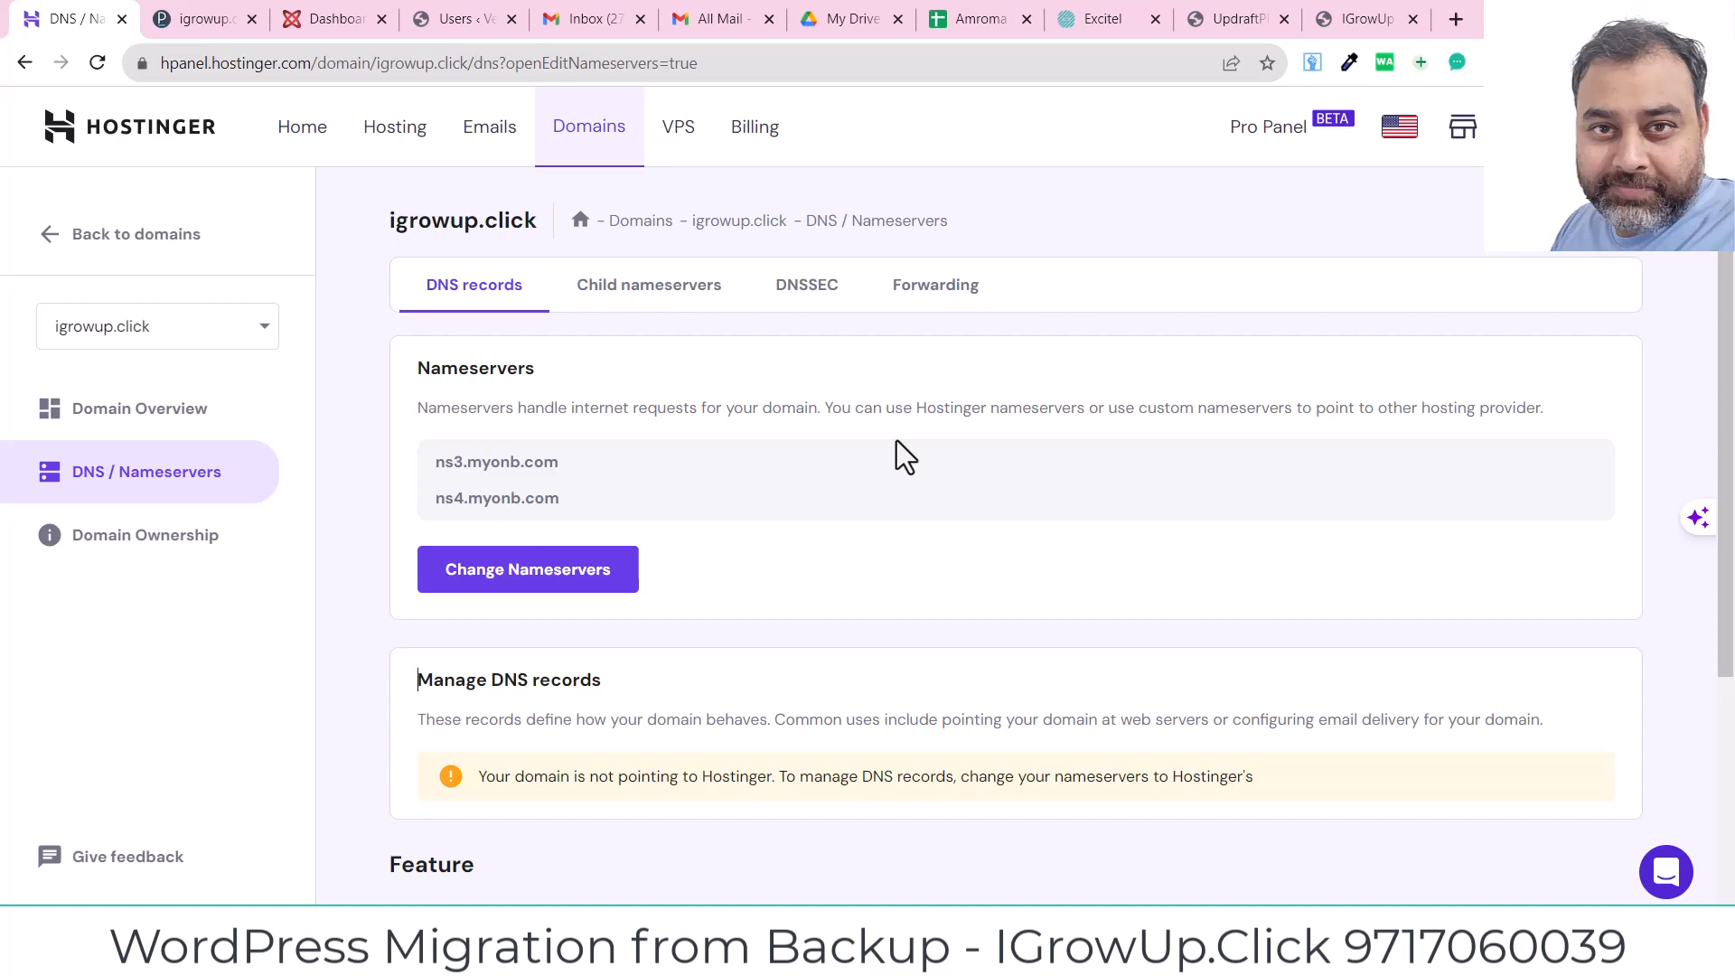
Step: In Plesk, dismiss the WordPress-installed and resolve-problems notices and go to WP Toolkit
{"action": "left_click", "coordinate": [213, 20]}
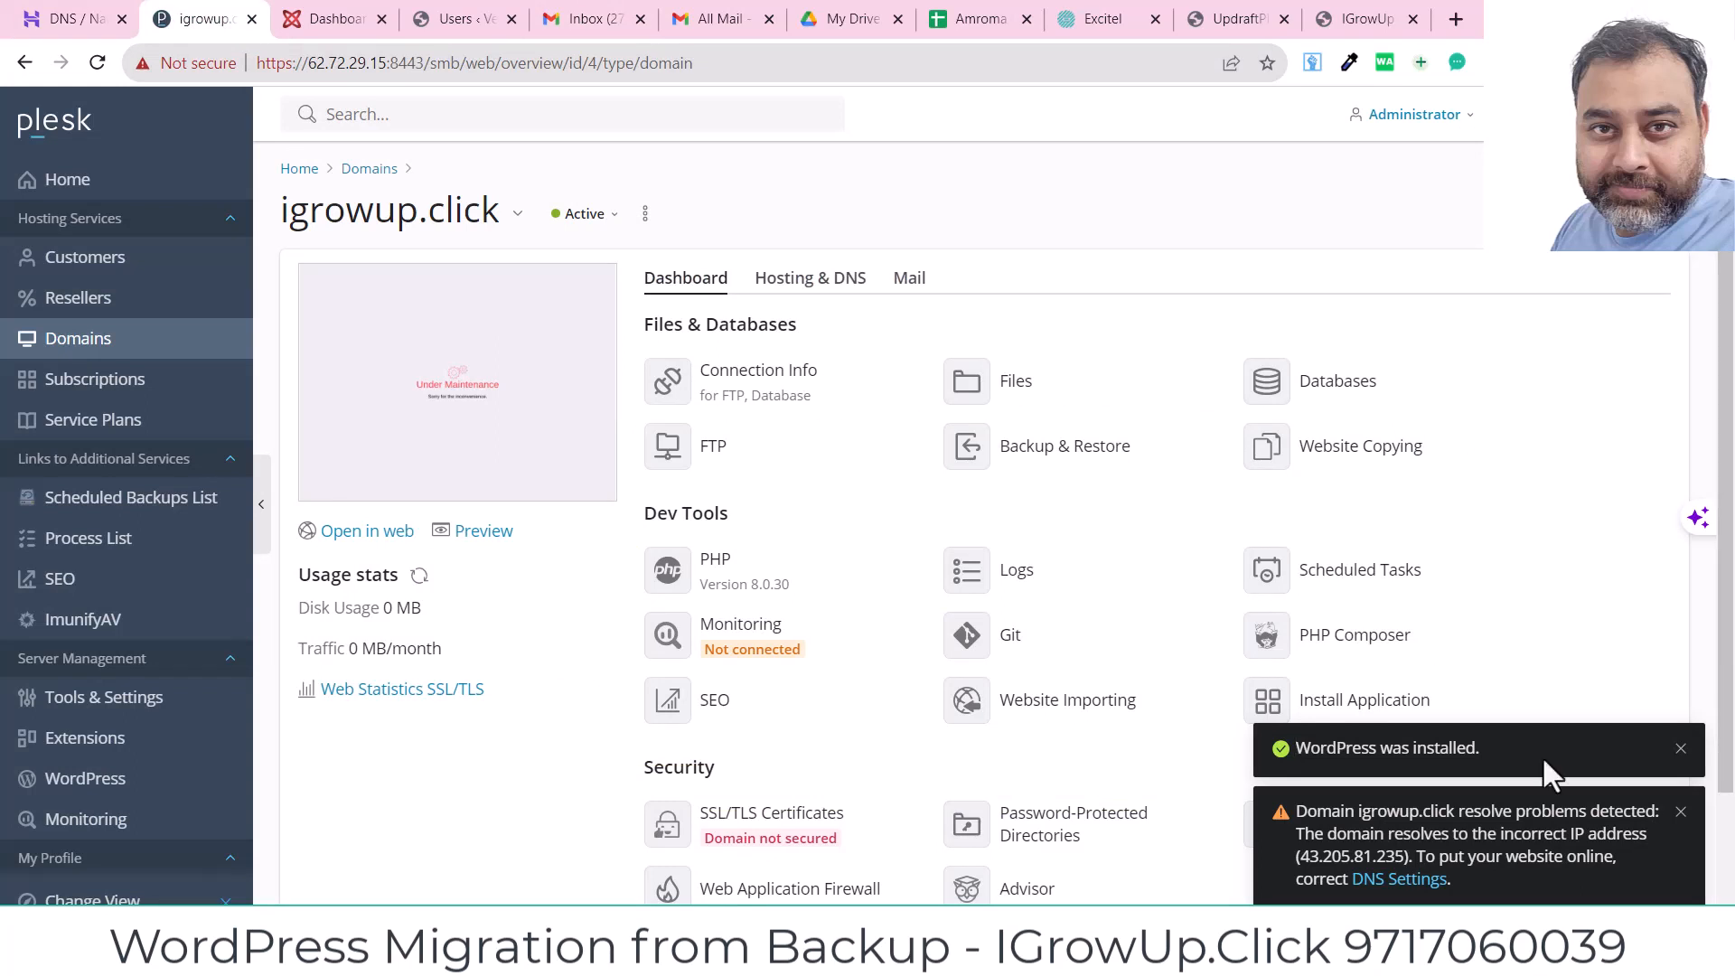
{"action": "left_click", "coordinate": [1681, 749]}
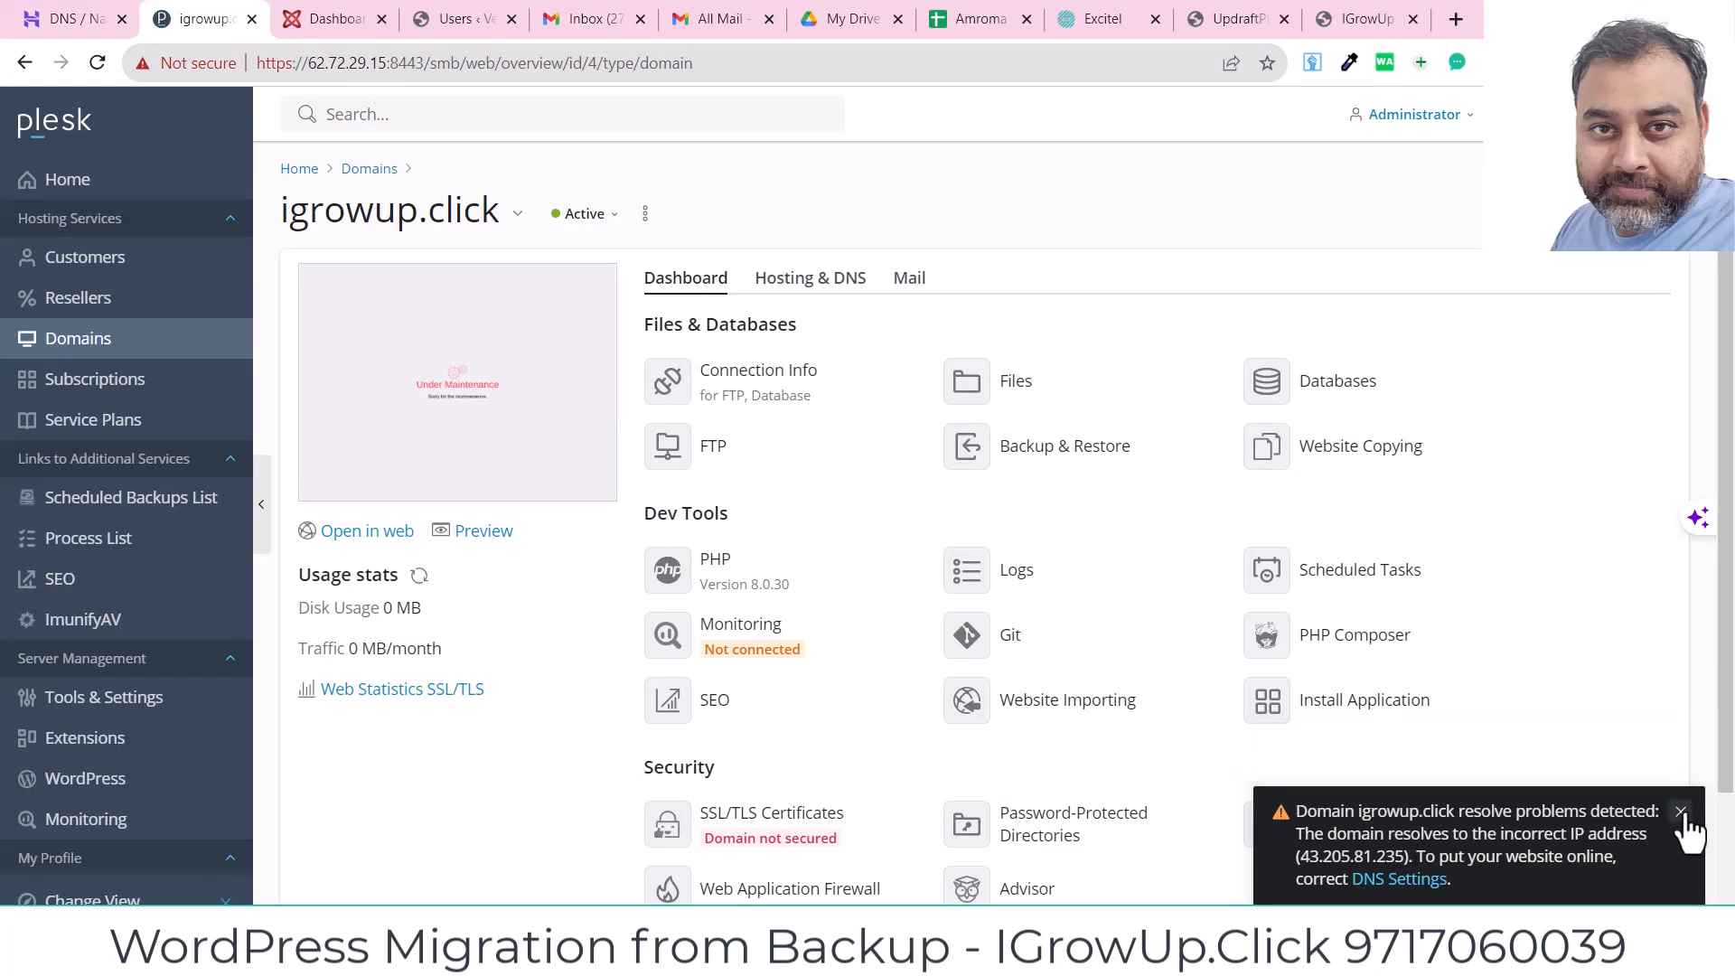
{"action": "left_click", "coordinate": [1679, 811]}
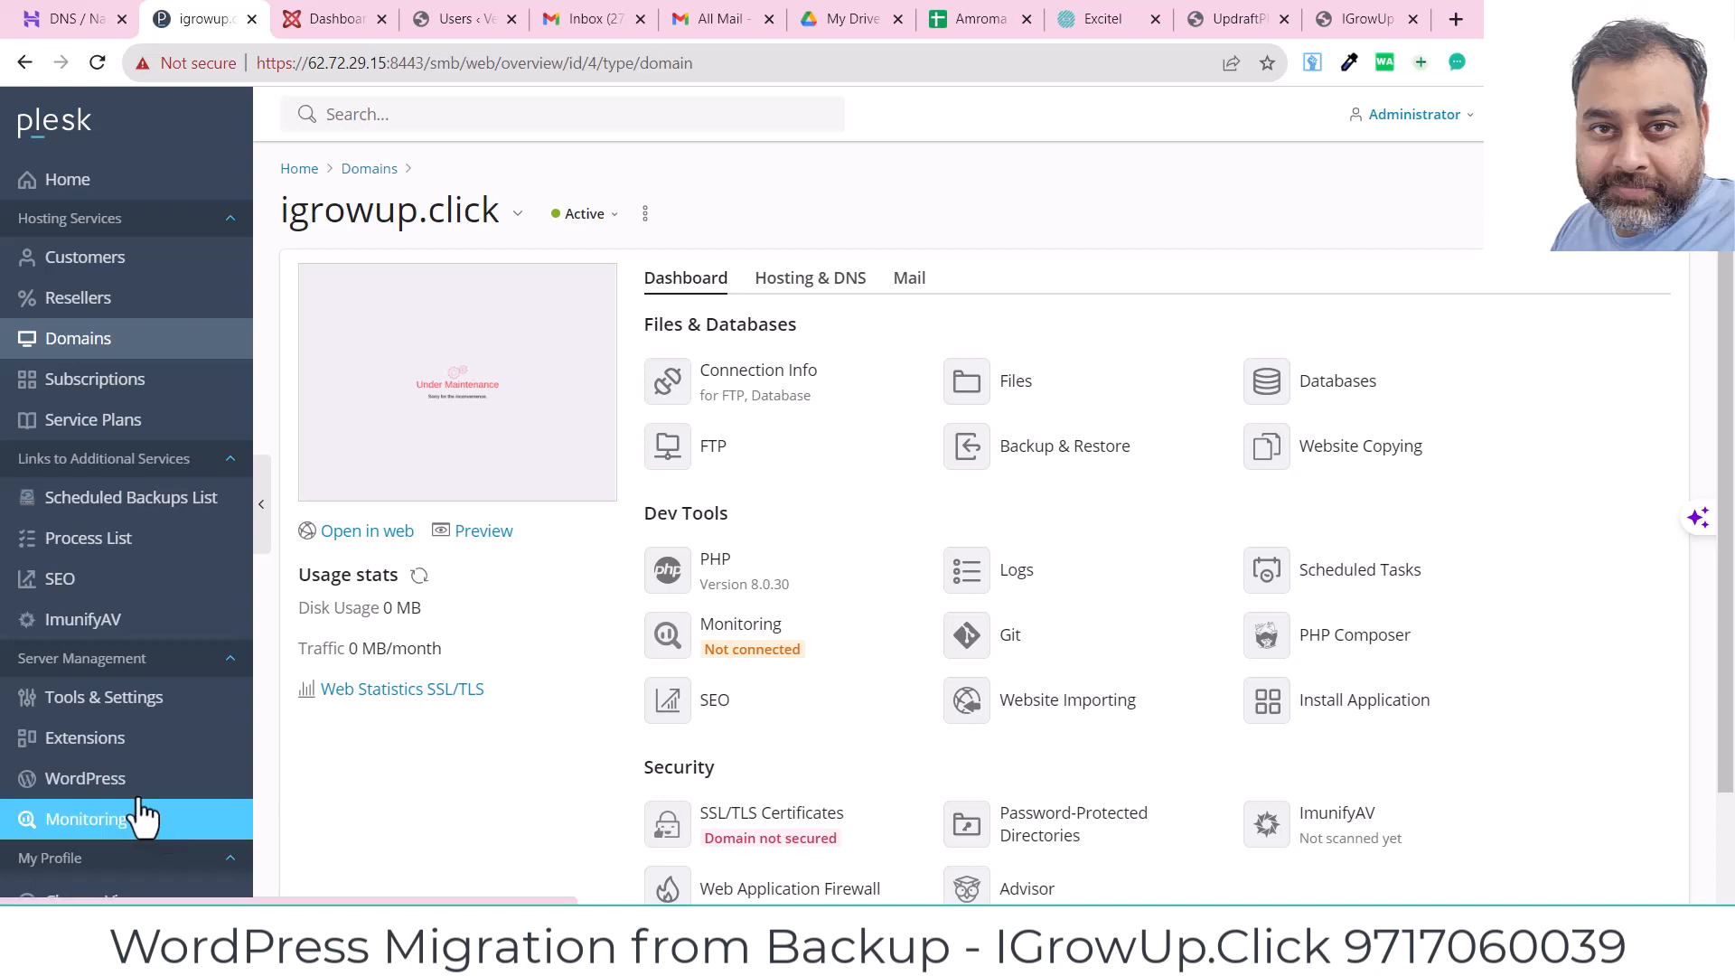
{"action": "left_click", "coordinate": [86, 795]}
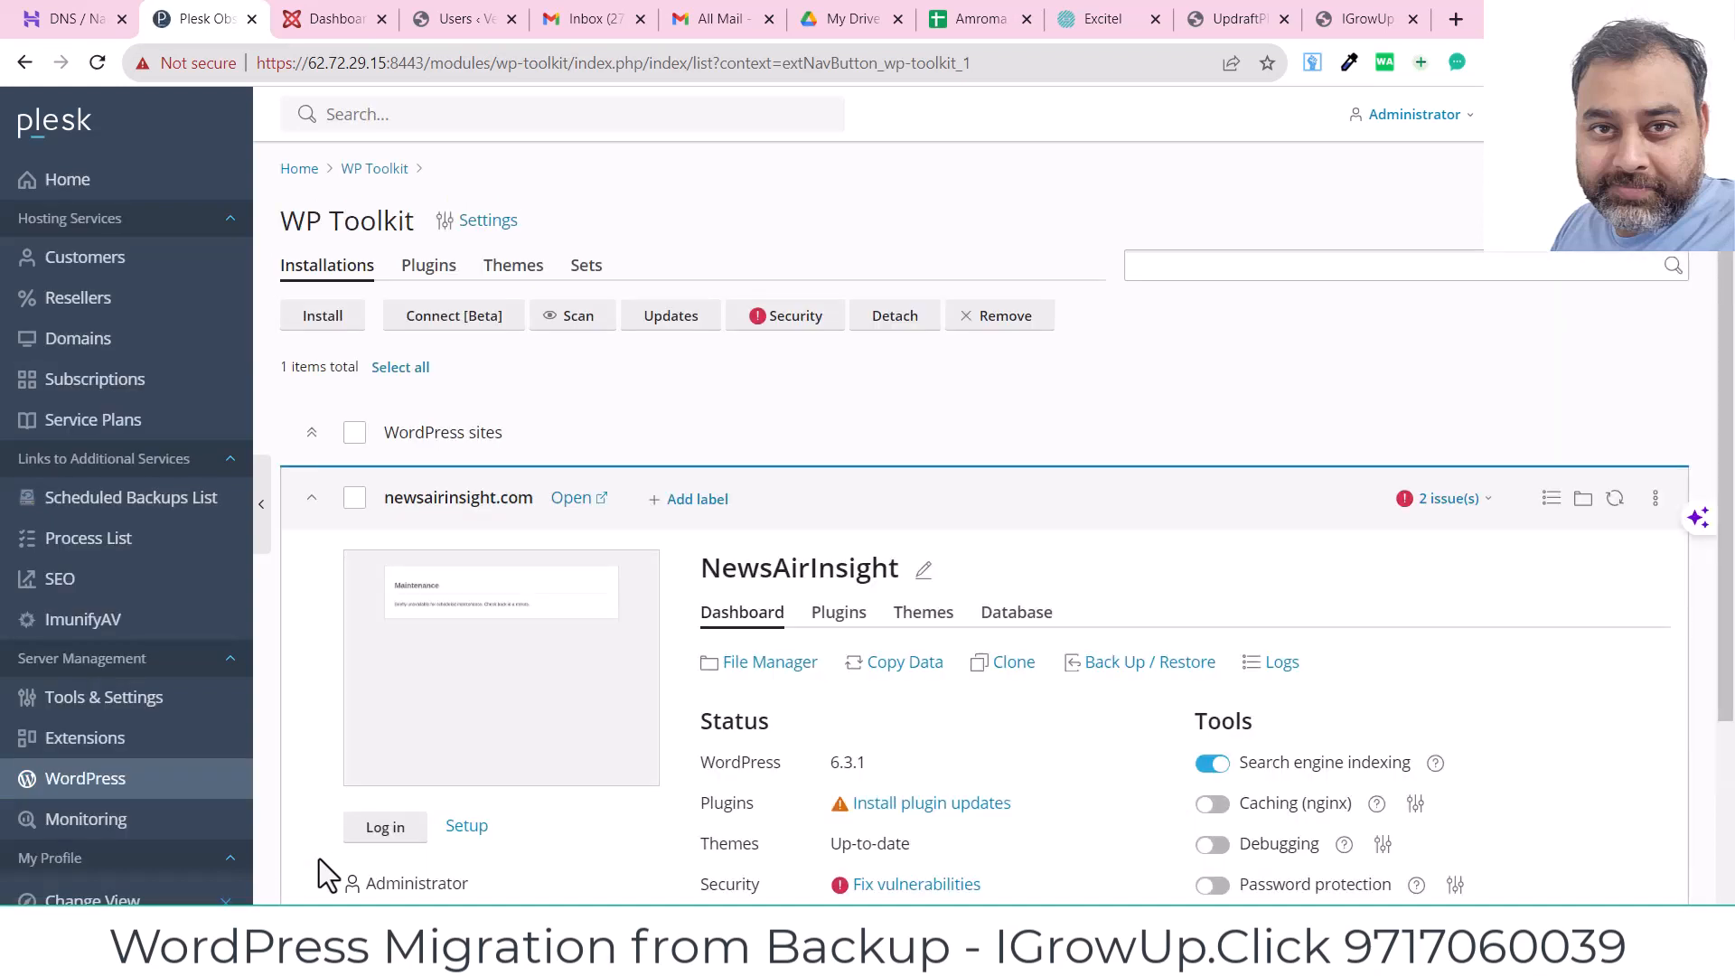
Step: Start a WordPress install on igrowup.click titled Demo with plugin/theme set None
{"action": "left_click", "coordinate": [321, 324]}
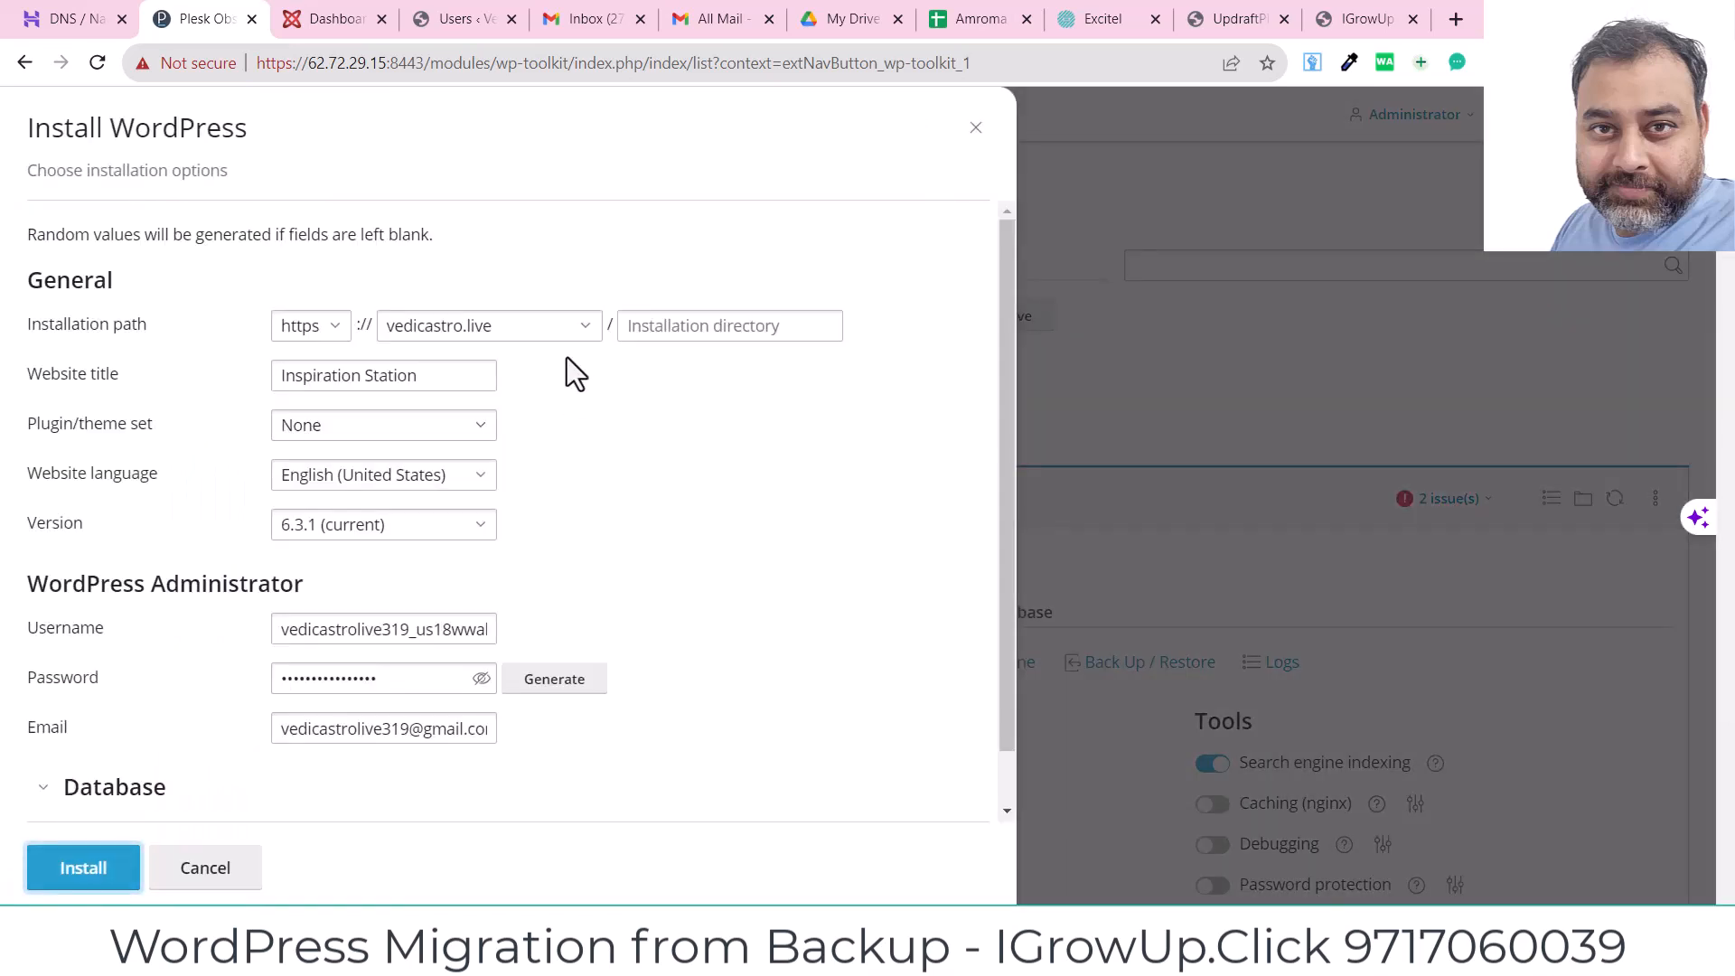
{"action": "left_click", "coordinate": [588, 328]}
{"action": "left_click", "coordinate": [478, 373]}
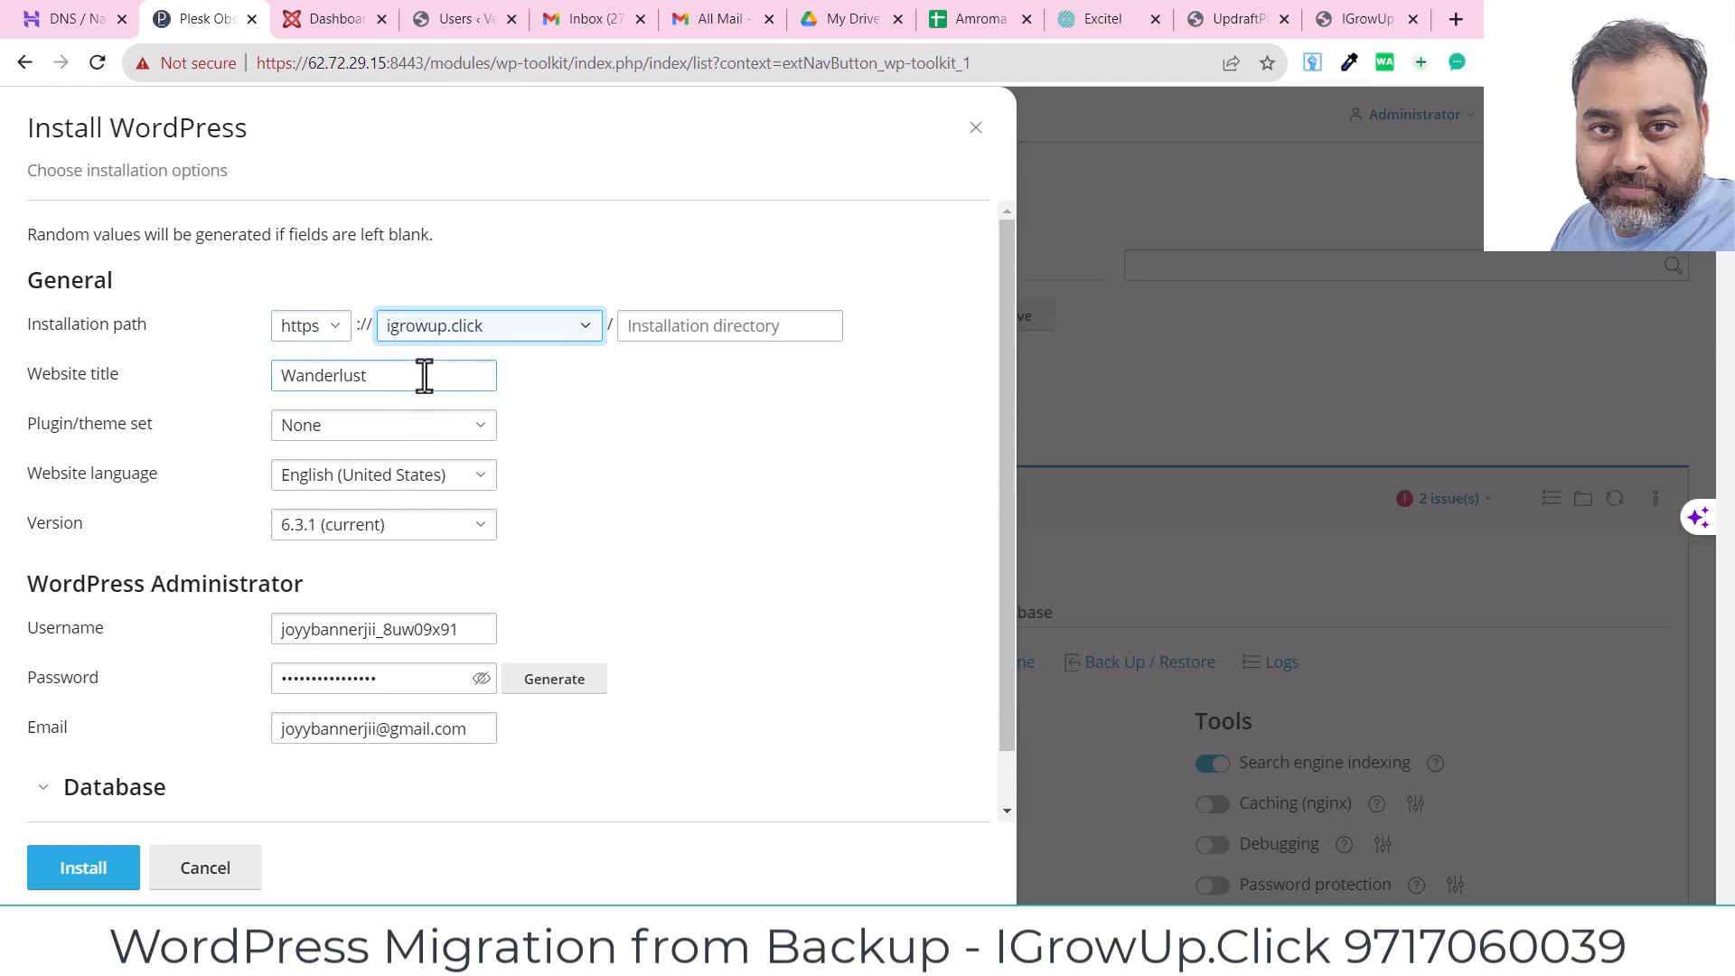
{"action": "left_click_drag", "start_coordinate": [424, 375], "coordinate": [107, 385]}
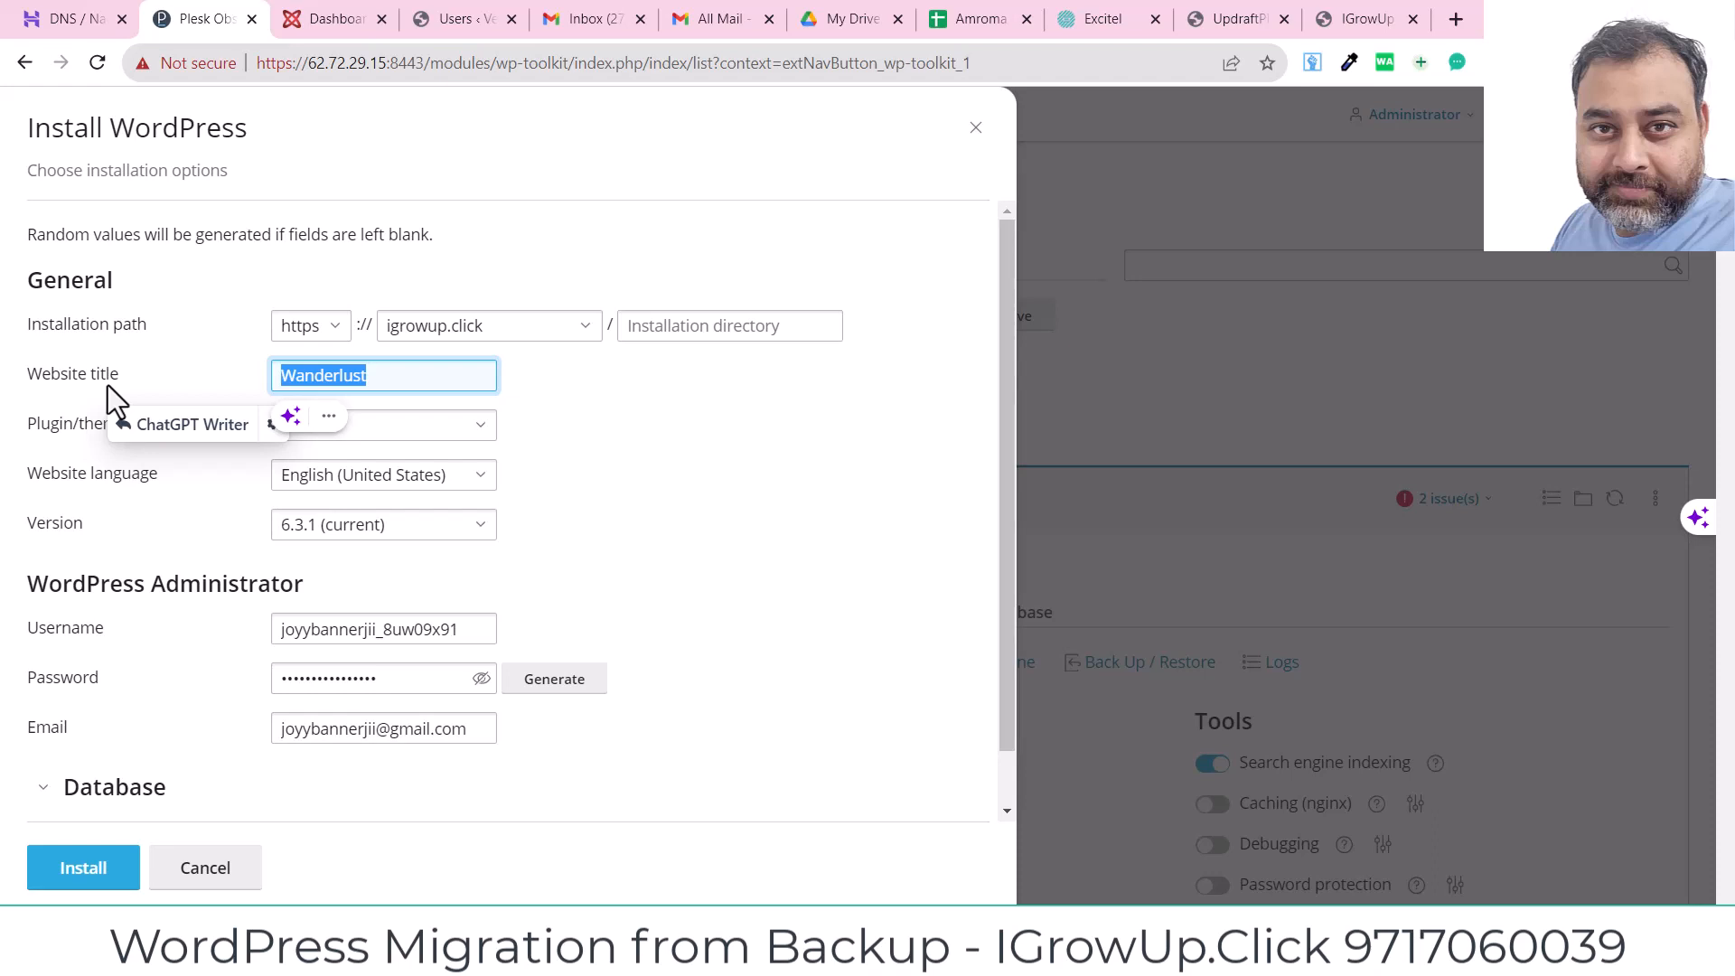
{"action": "type", "text": "Demo"}
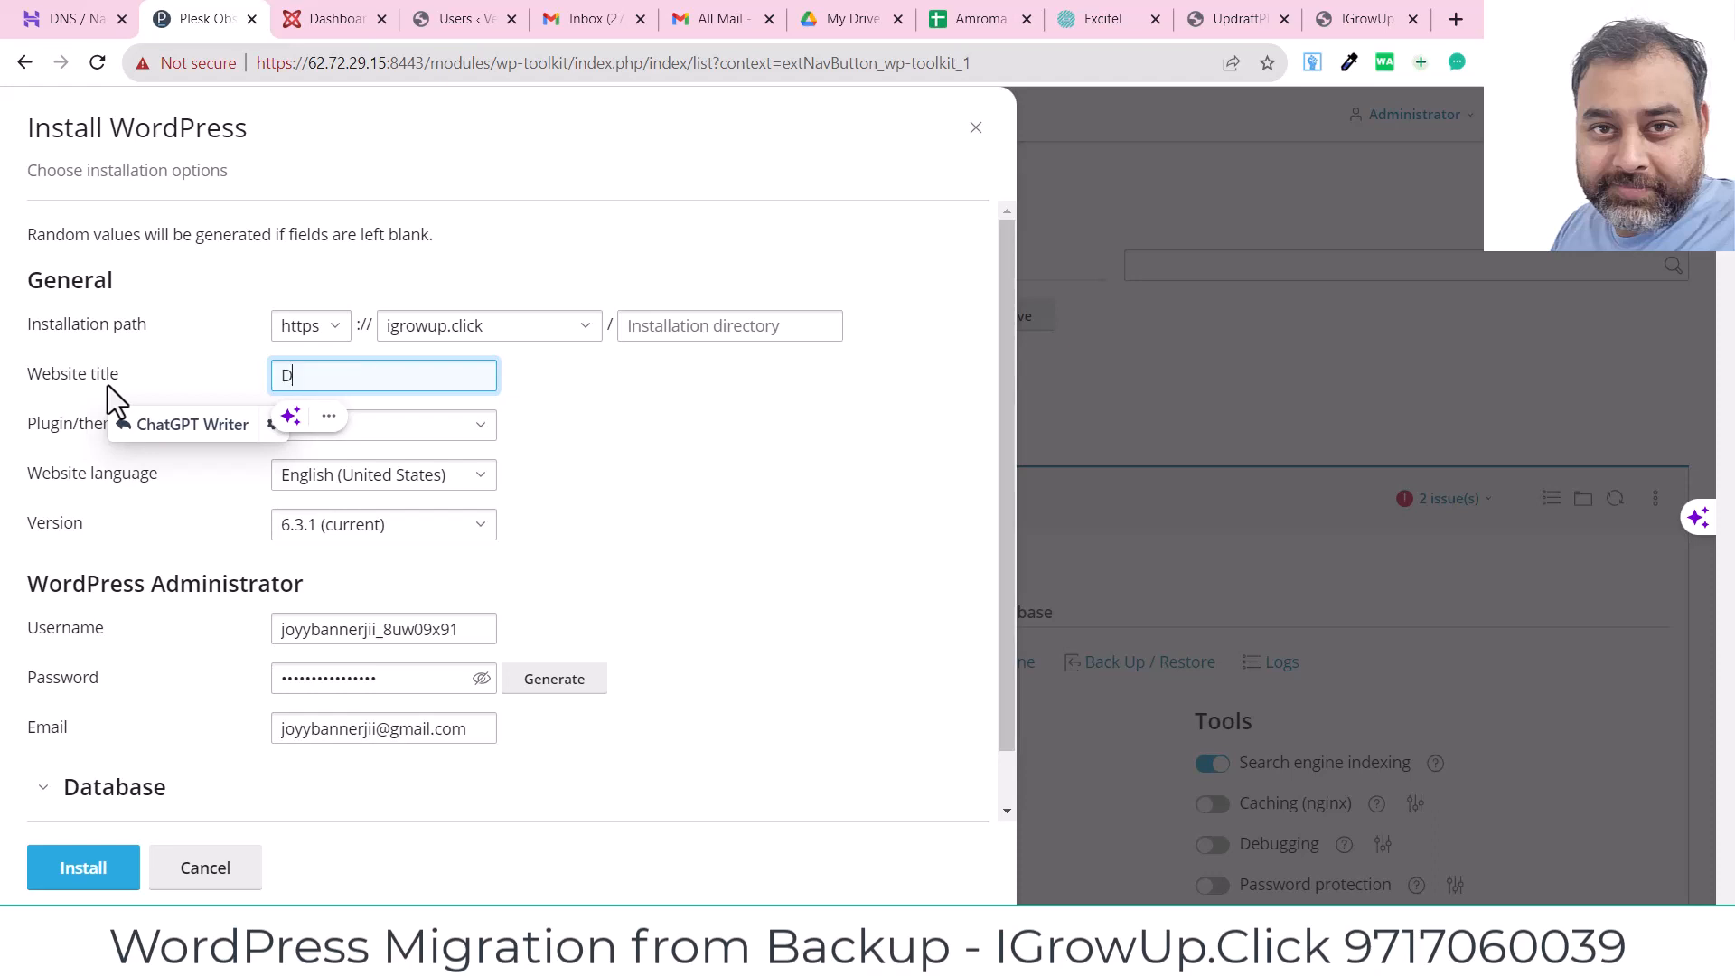
{"action": "left_click", "coordinate": [698, 426]}
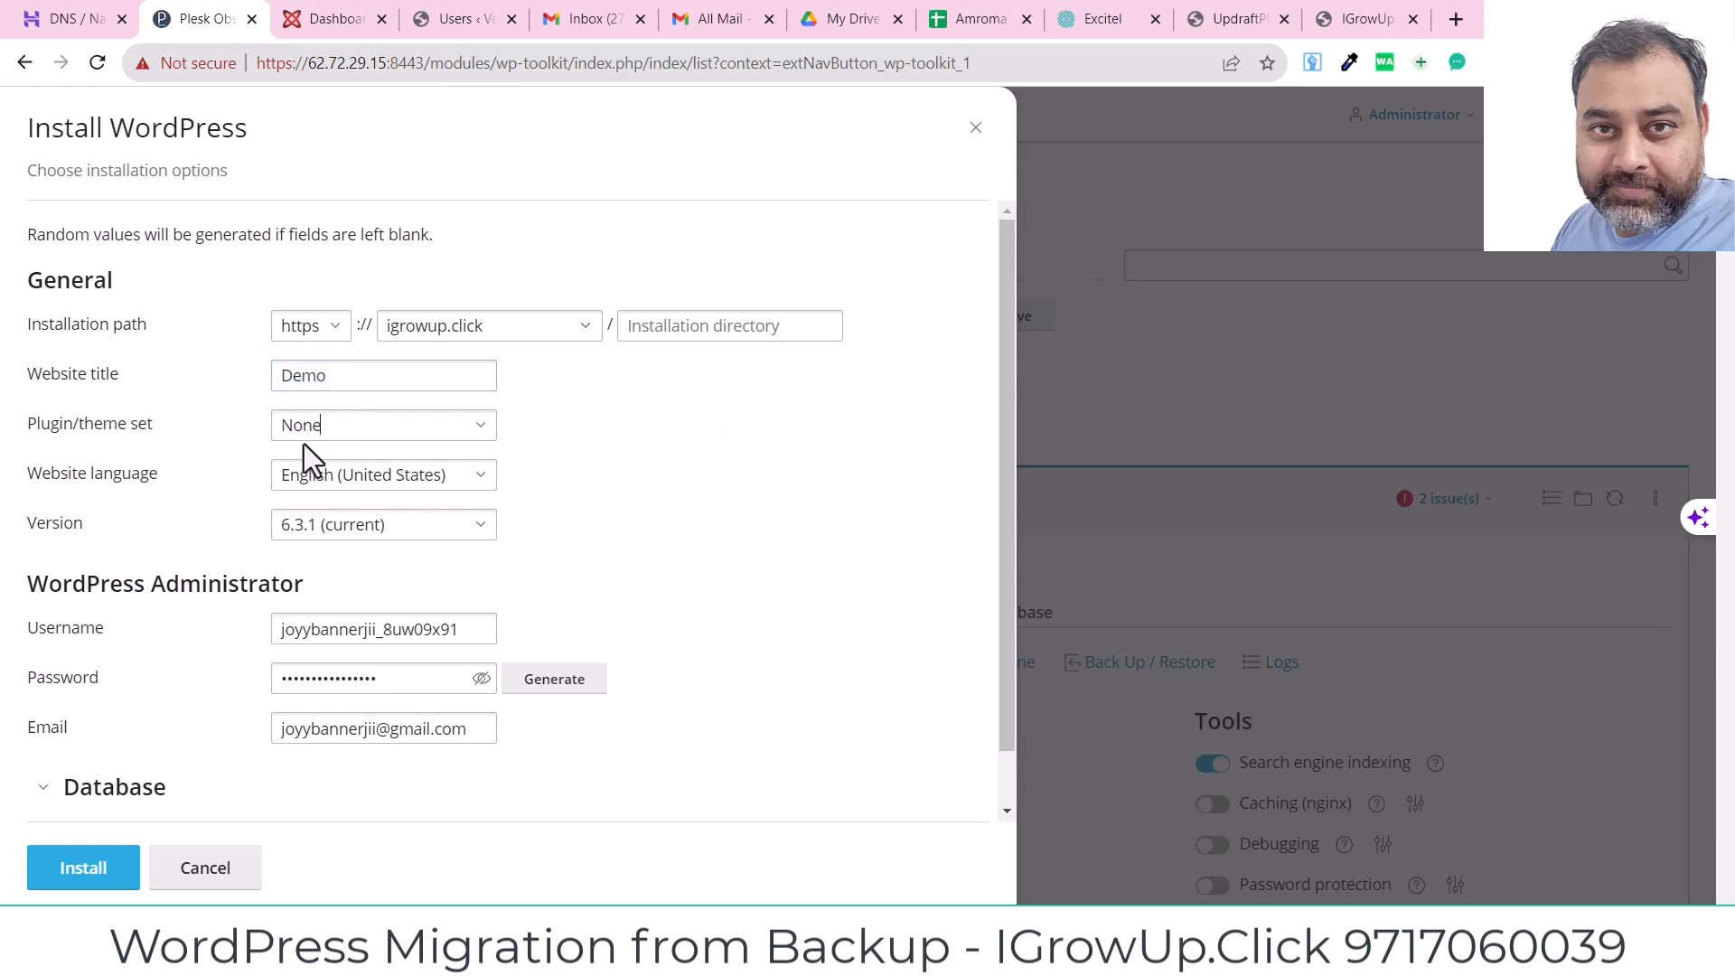
{"action": "left_click", "coordinate": [484, 432]}
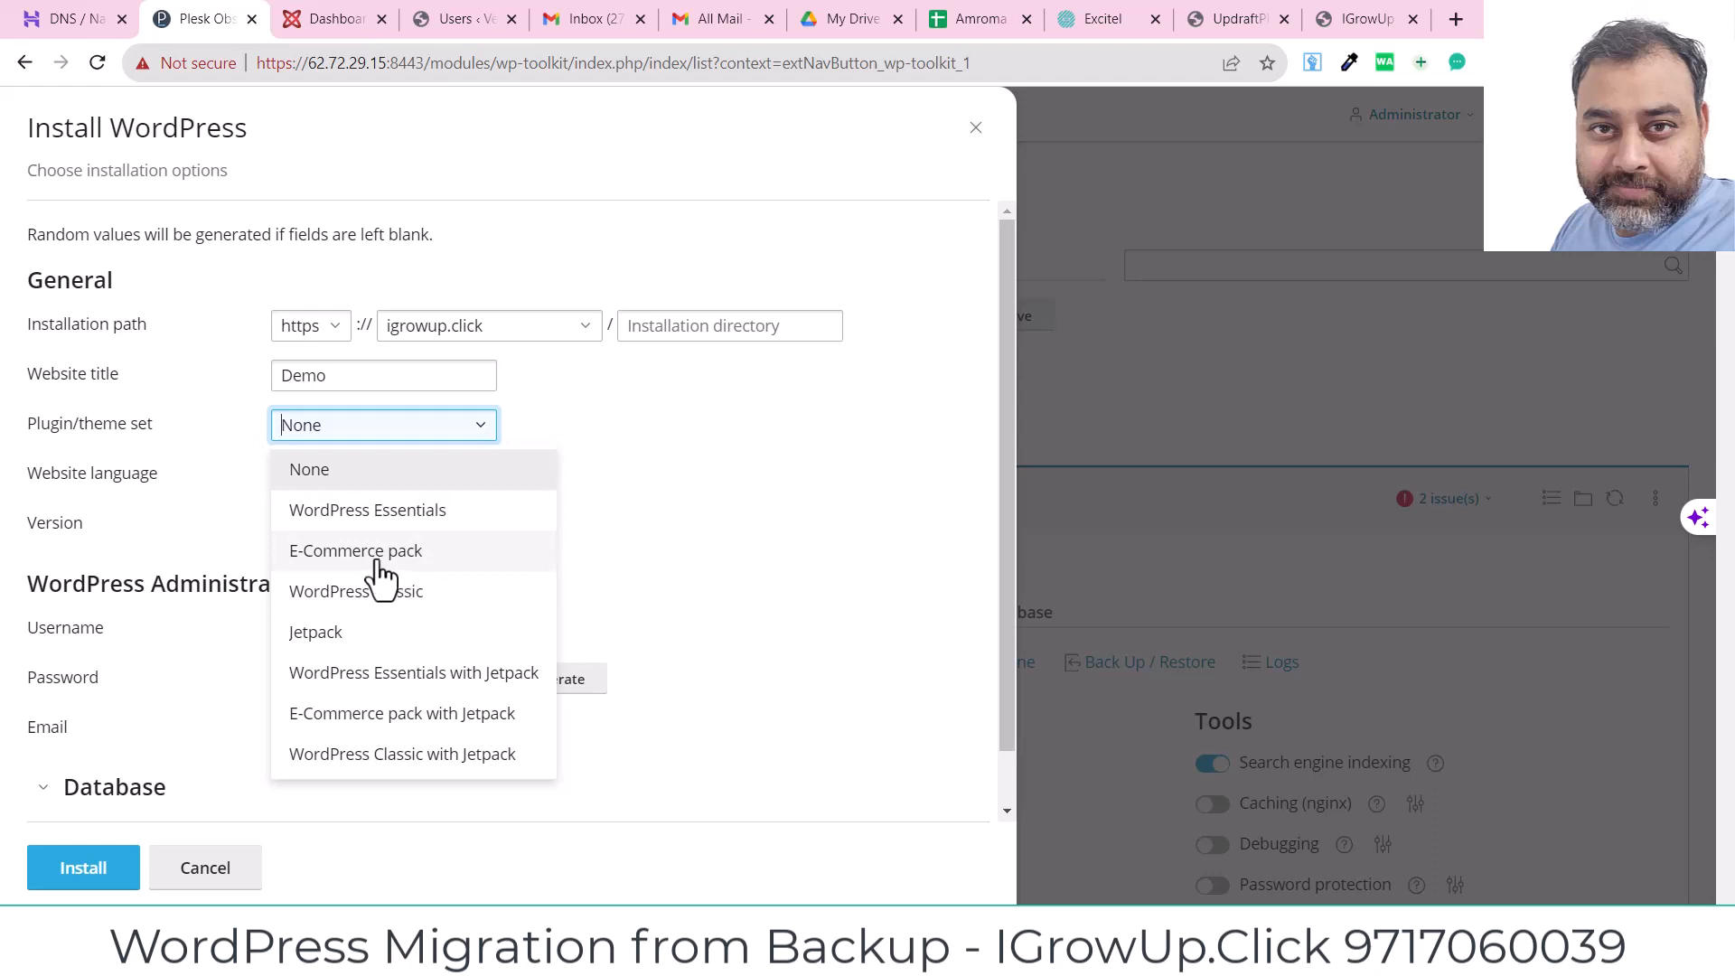
{"action": "left_click", "coordinate": [682, 488]}
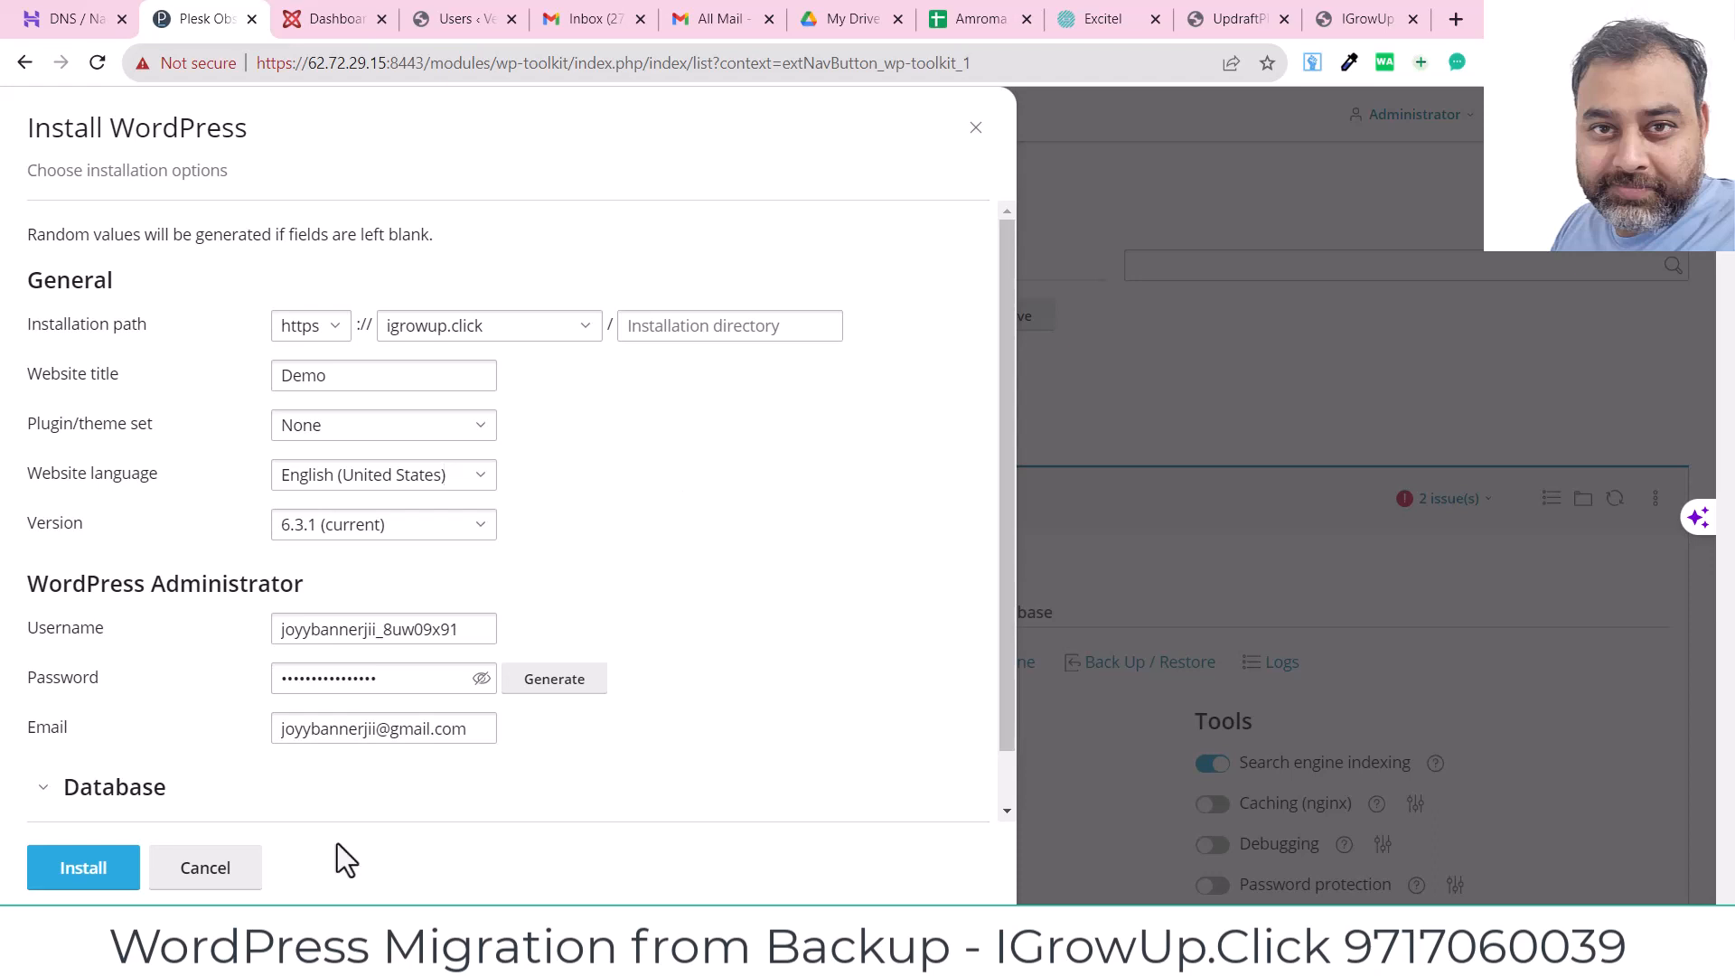
Step: Enter a new admin username and password, then launch the installation
{"action": "left_click_drag", "start_coordinate": [477, 630], "coordinate": [3, 647]}
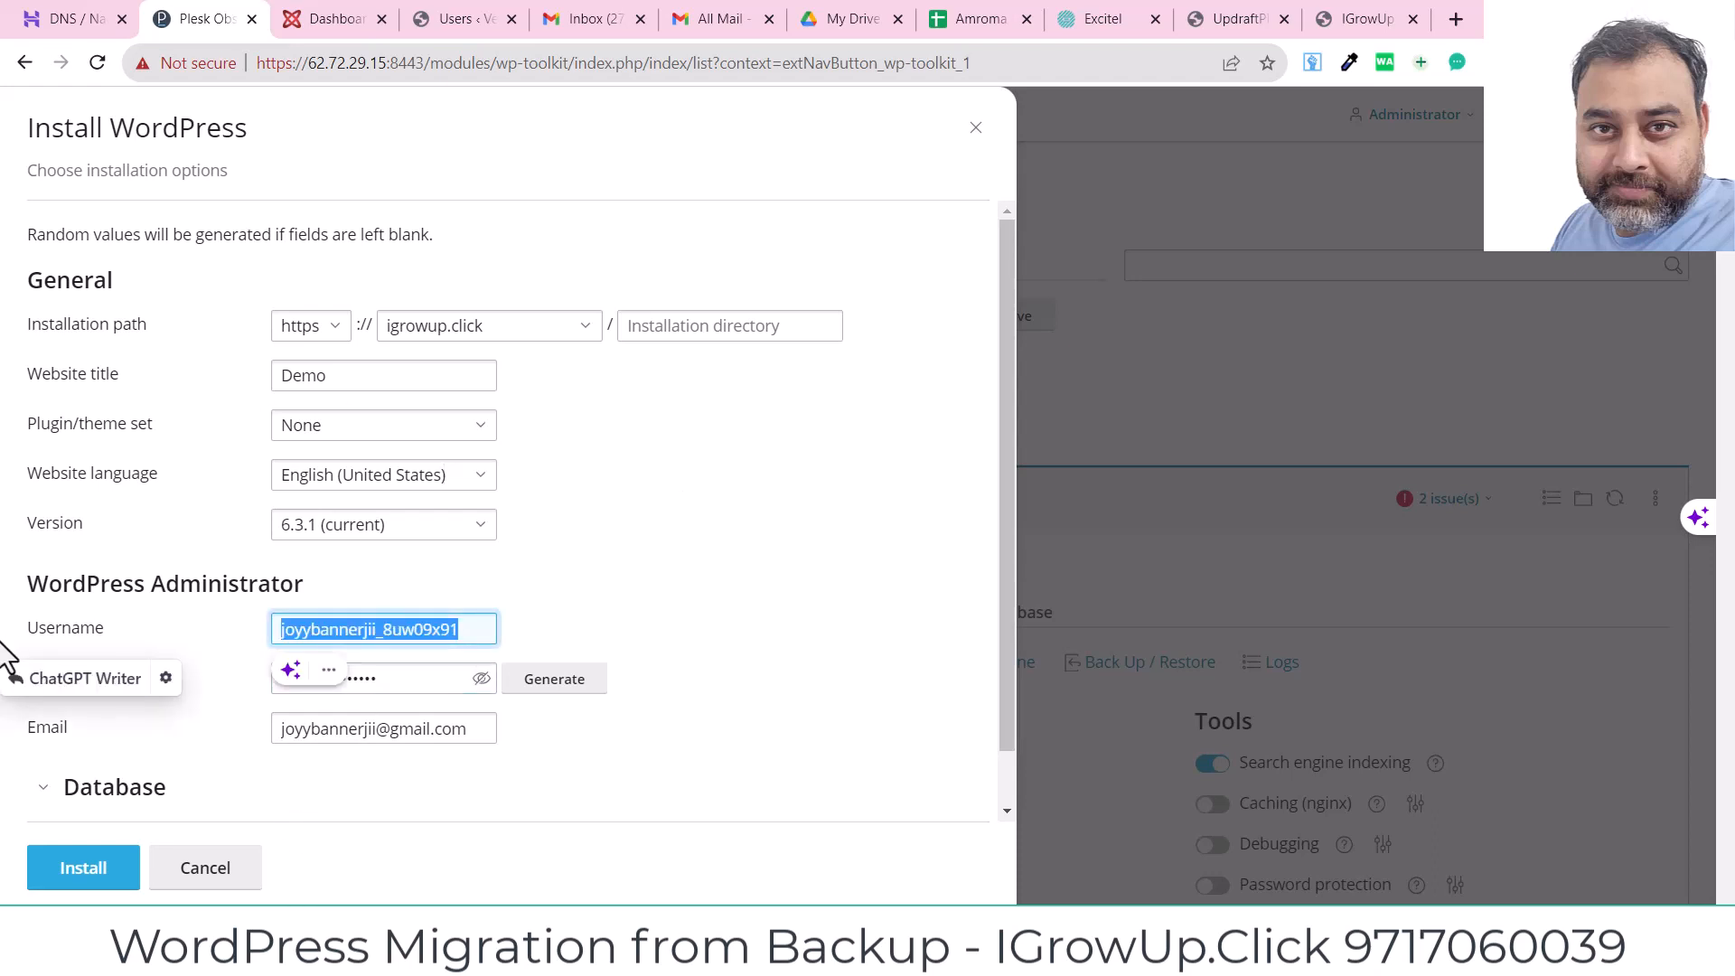
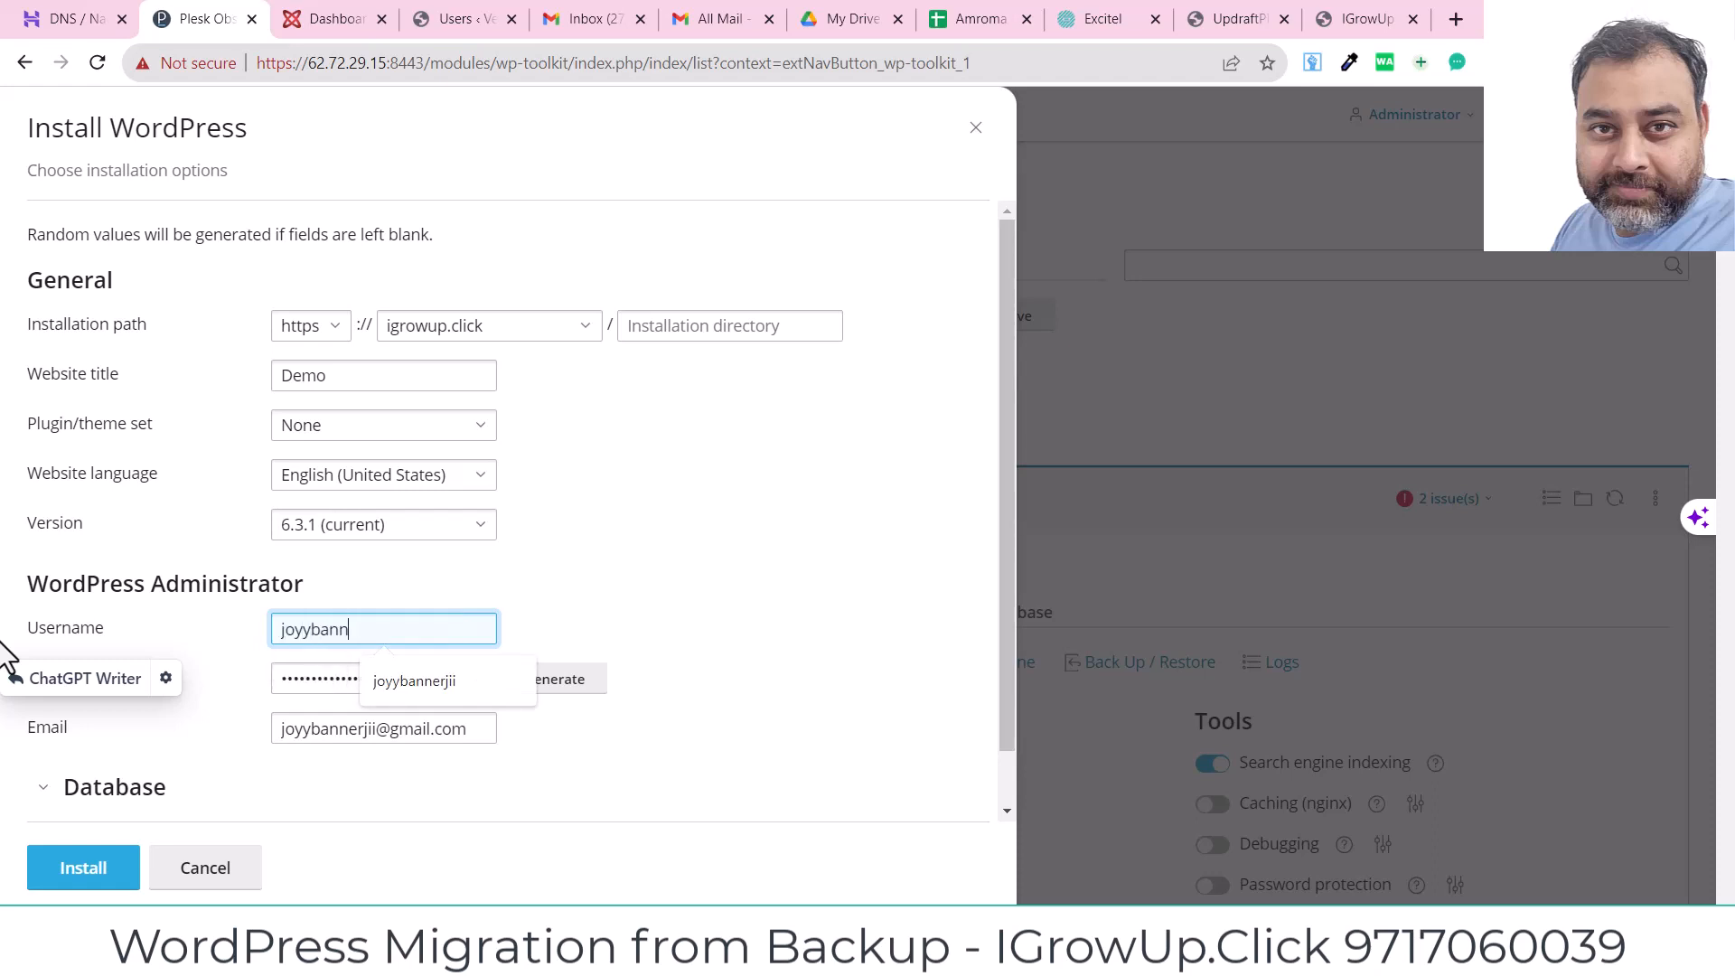
{"action": "key", "text": "Tab"}
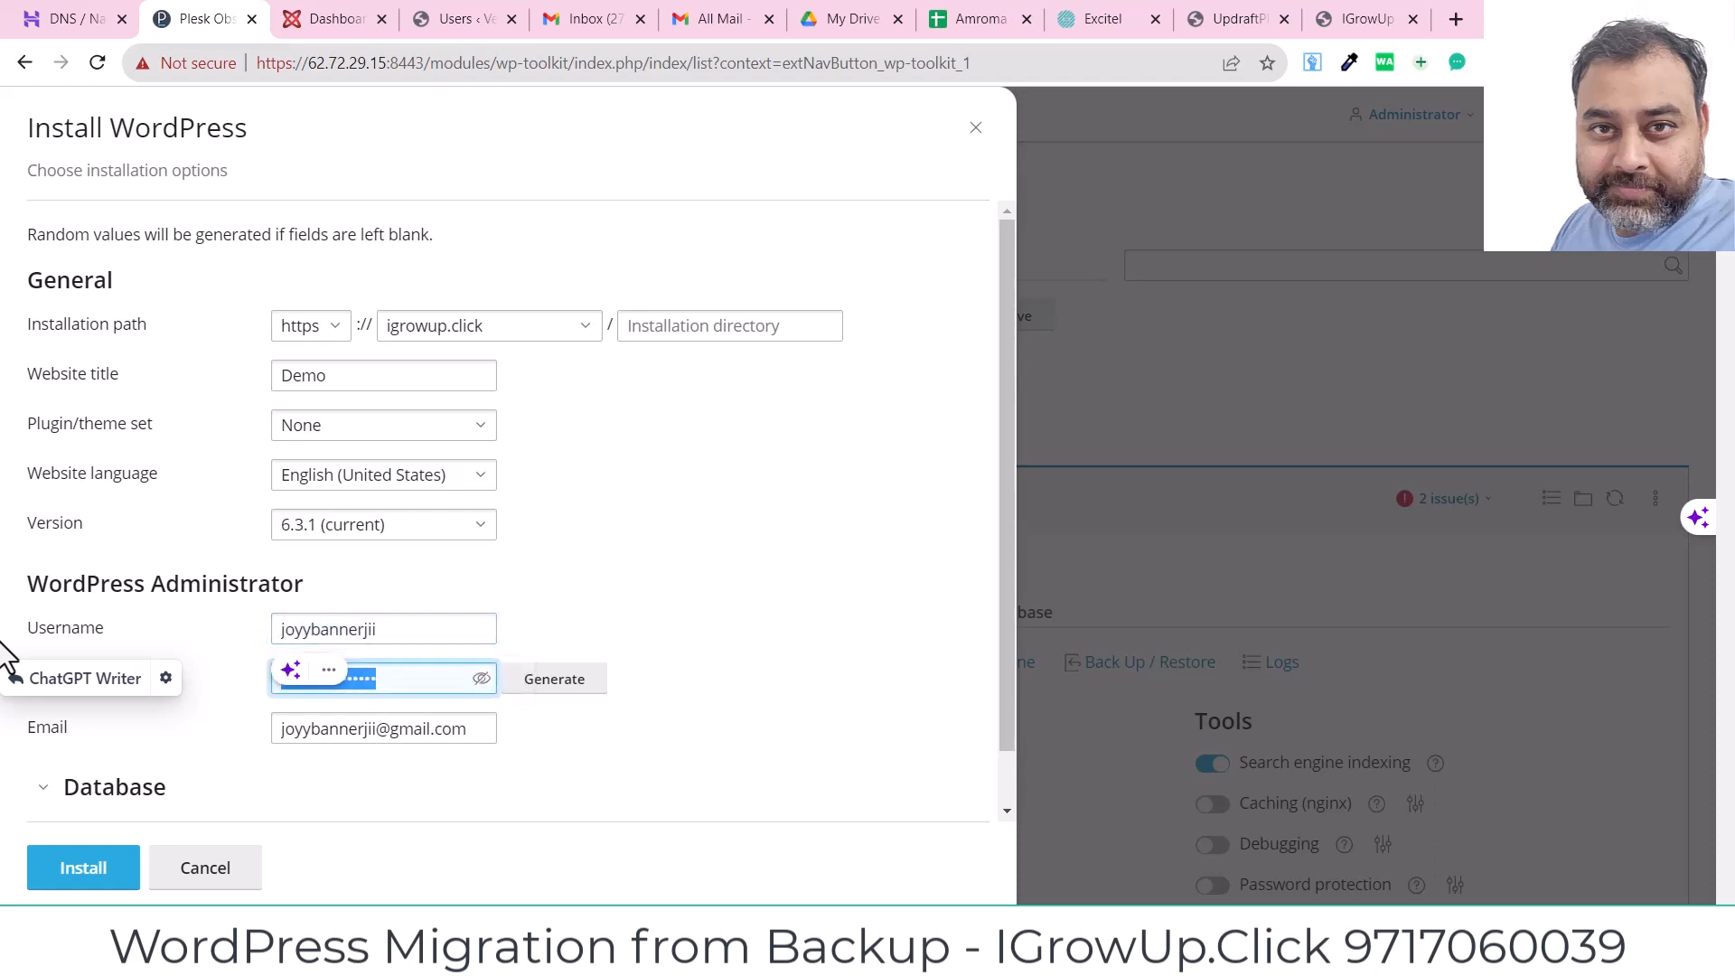
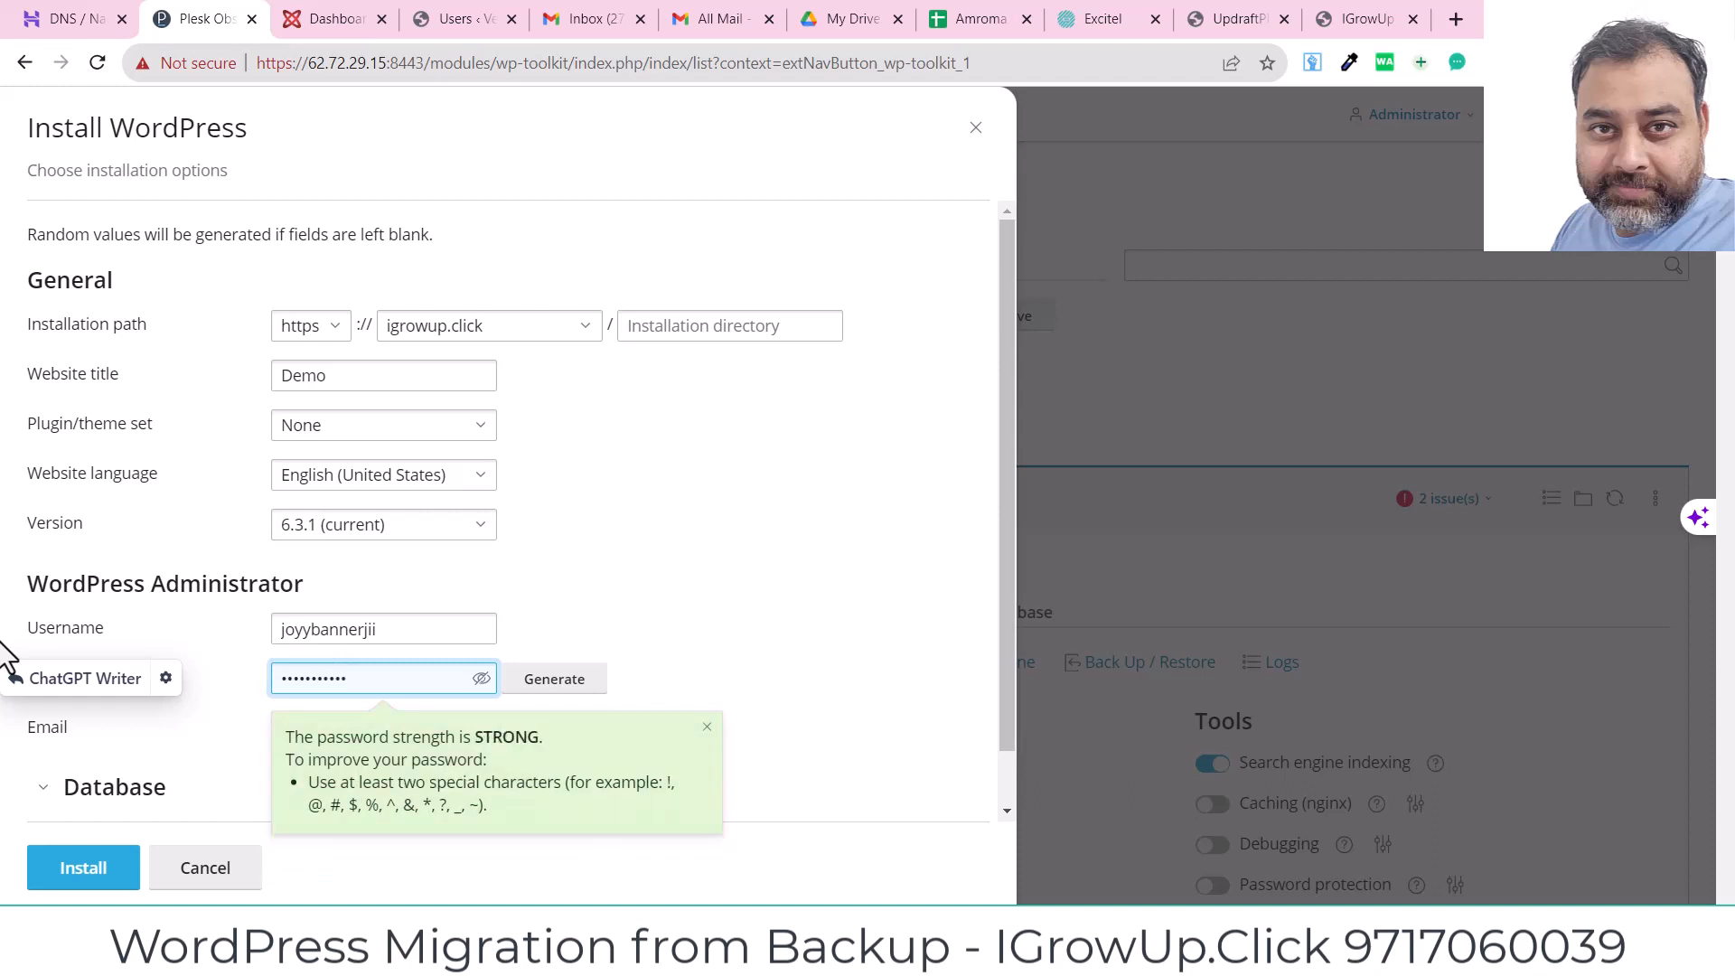
{"action": "left_click", "coordinate": [866, 525]}
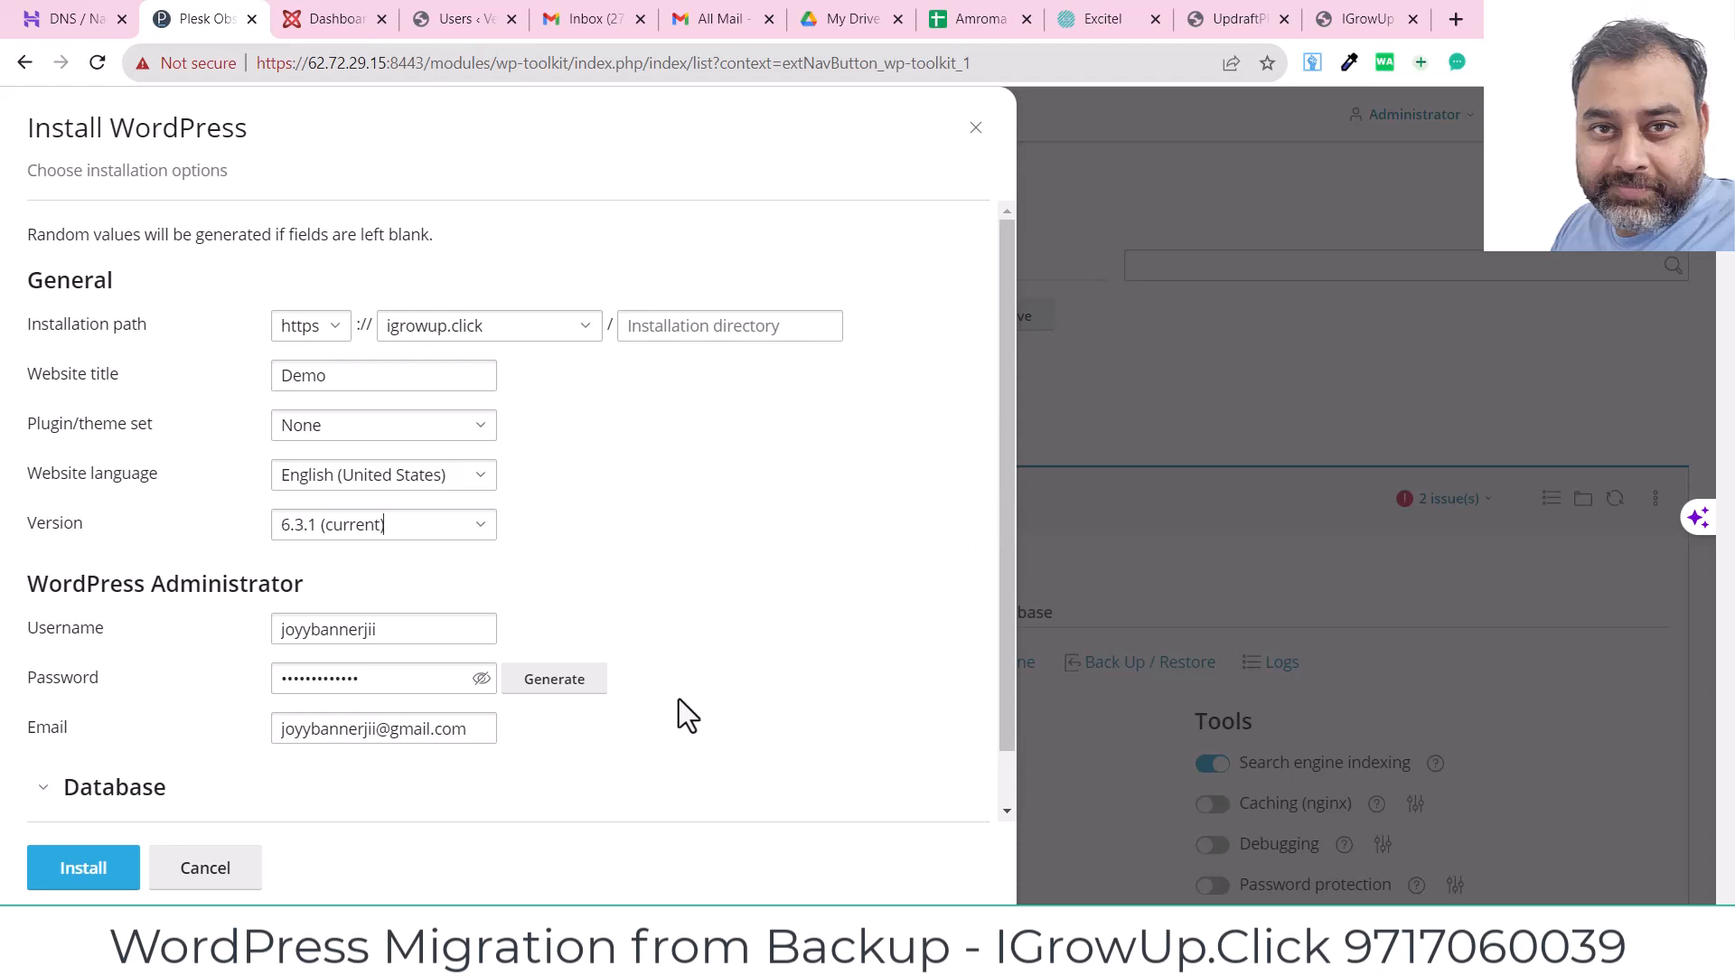
{"action": "double_click", "coordinate": [383, 677]}
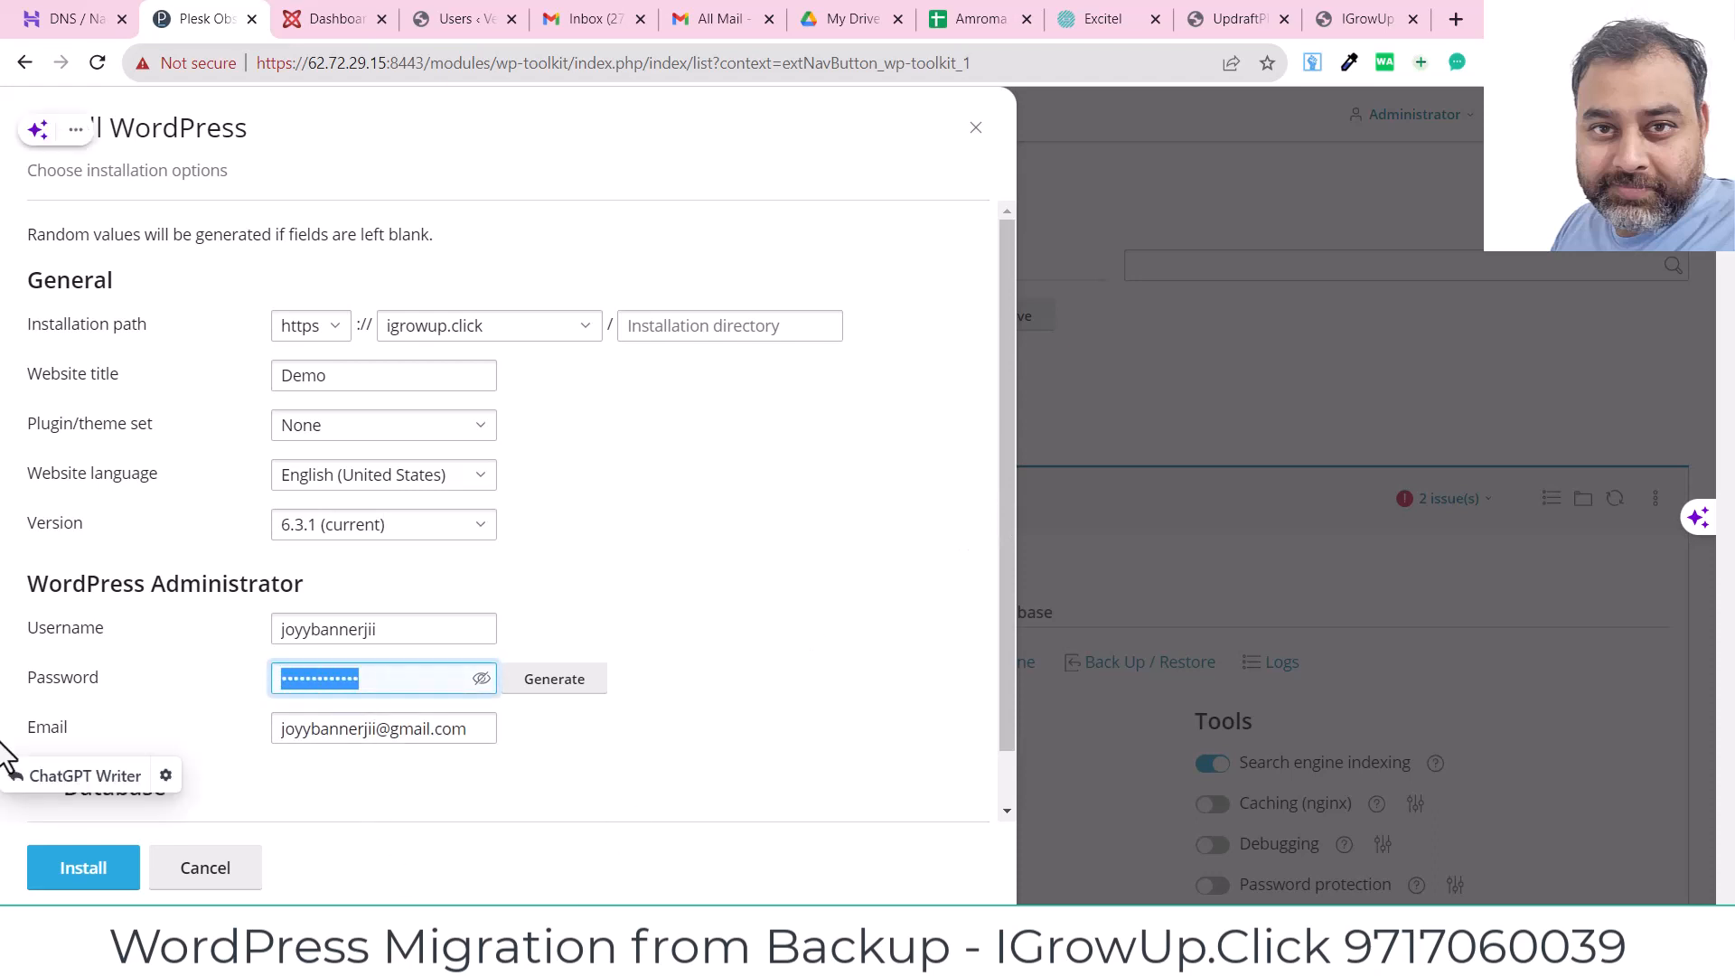
{"action": "type", "text": "•••••••••"}
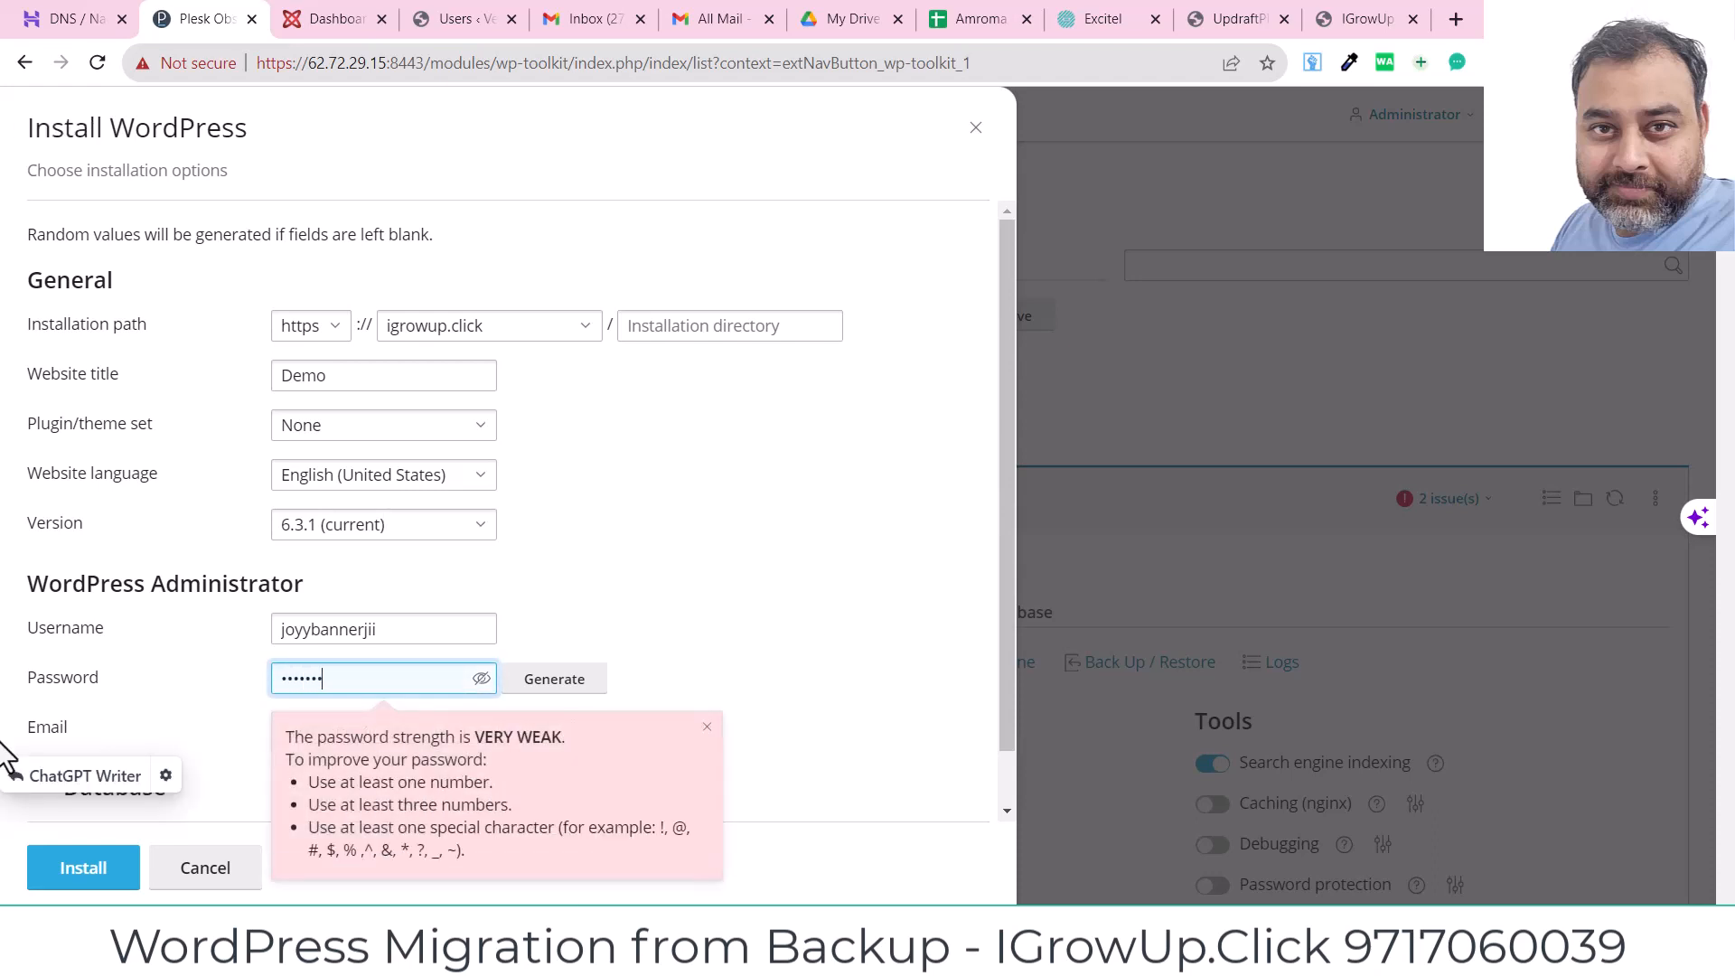
{"action": "type", "text": "••"}
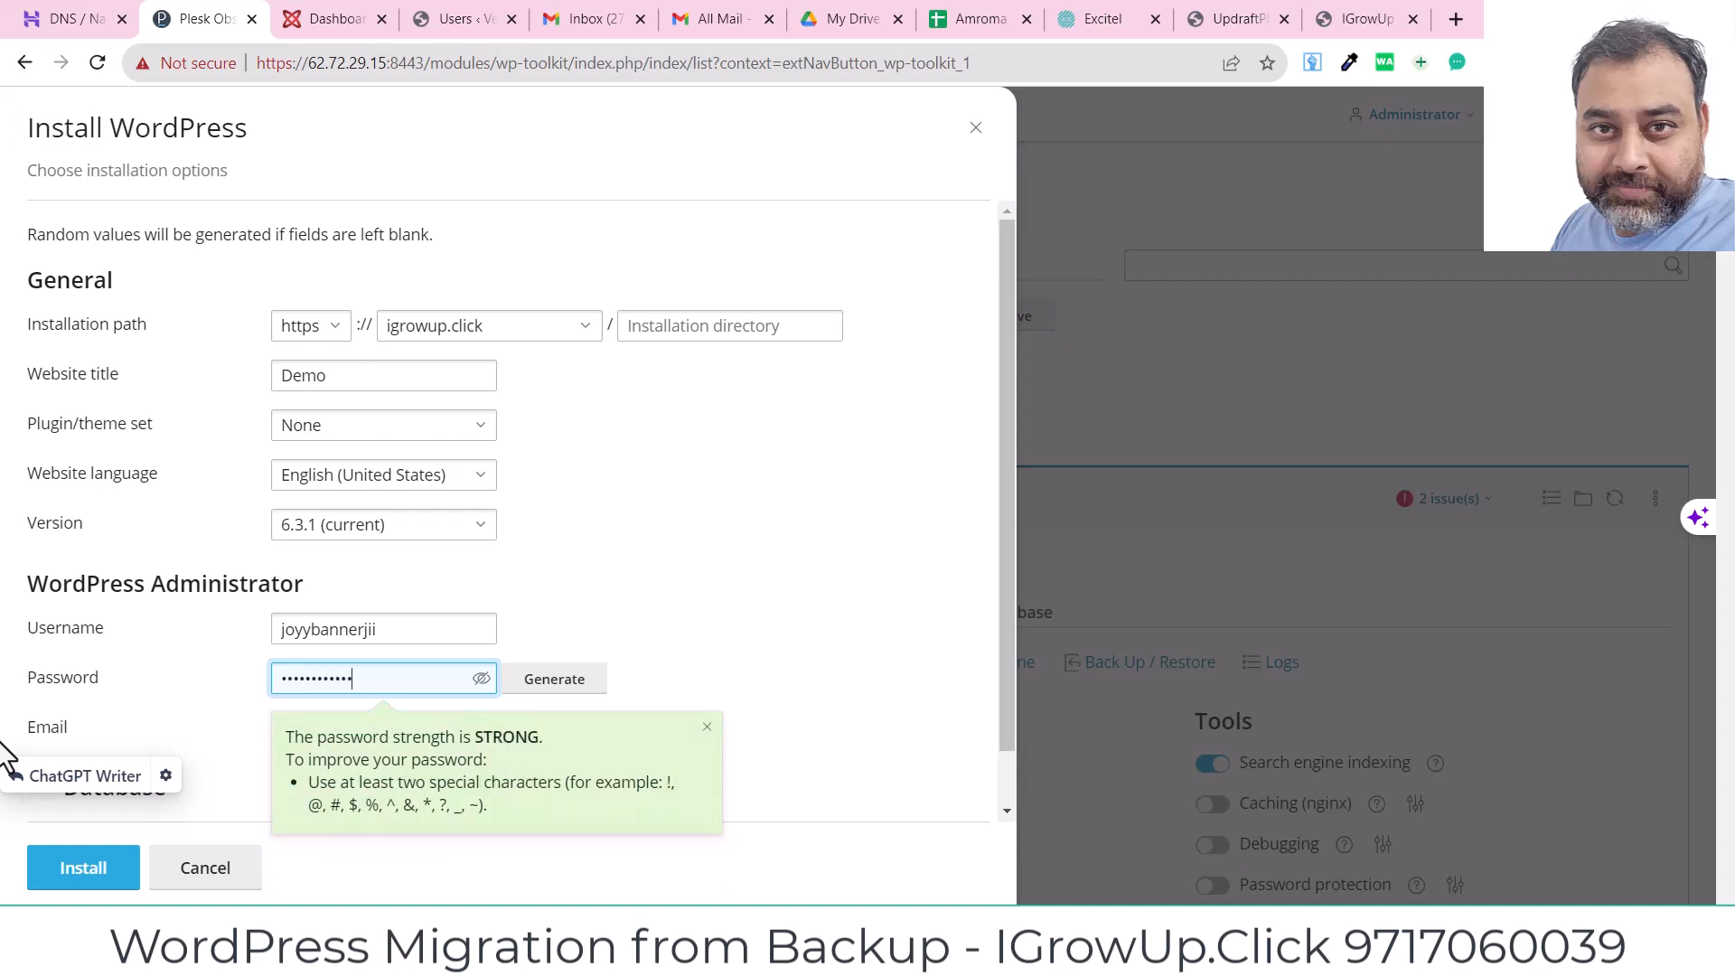
{"action": "left_click", "coordinate": [705, 548]}
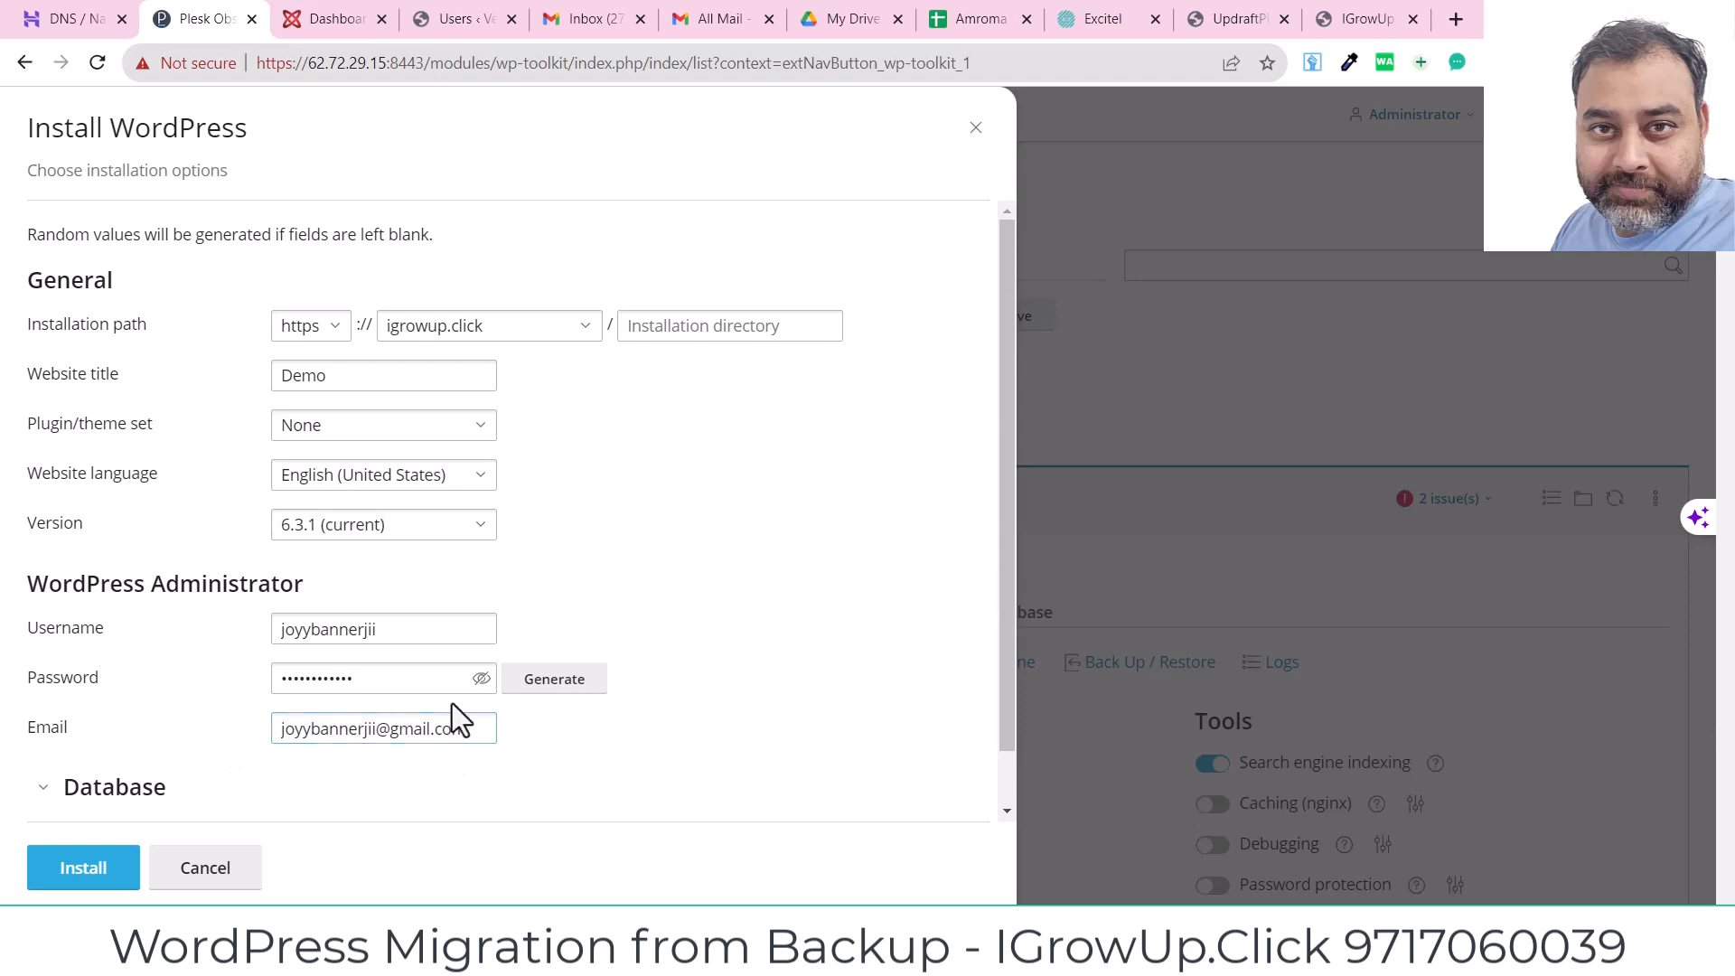
{"action": "left_click", "coordinate": [84, 870]}
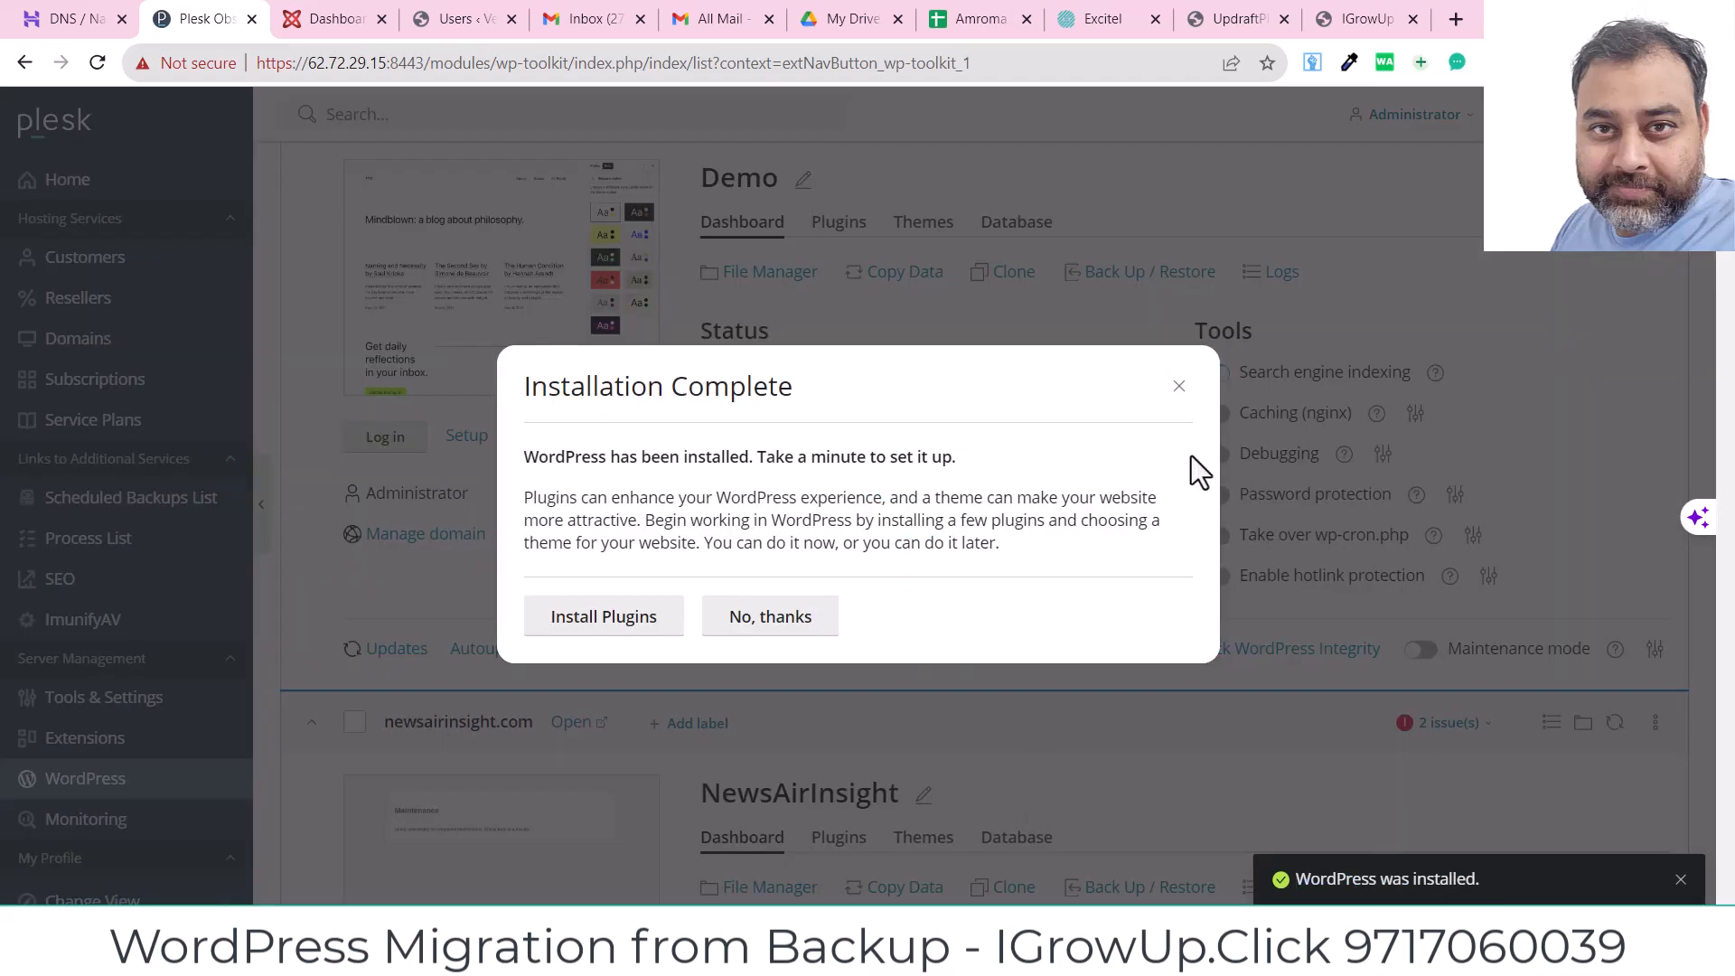
Step: Close the Installation Complete dialog without installing any plugins
{"action": "left_click", "coordinate": [1179, 387]}
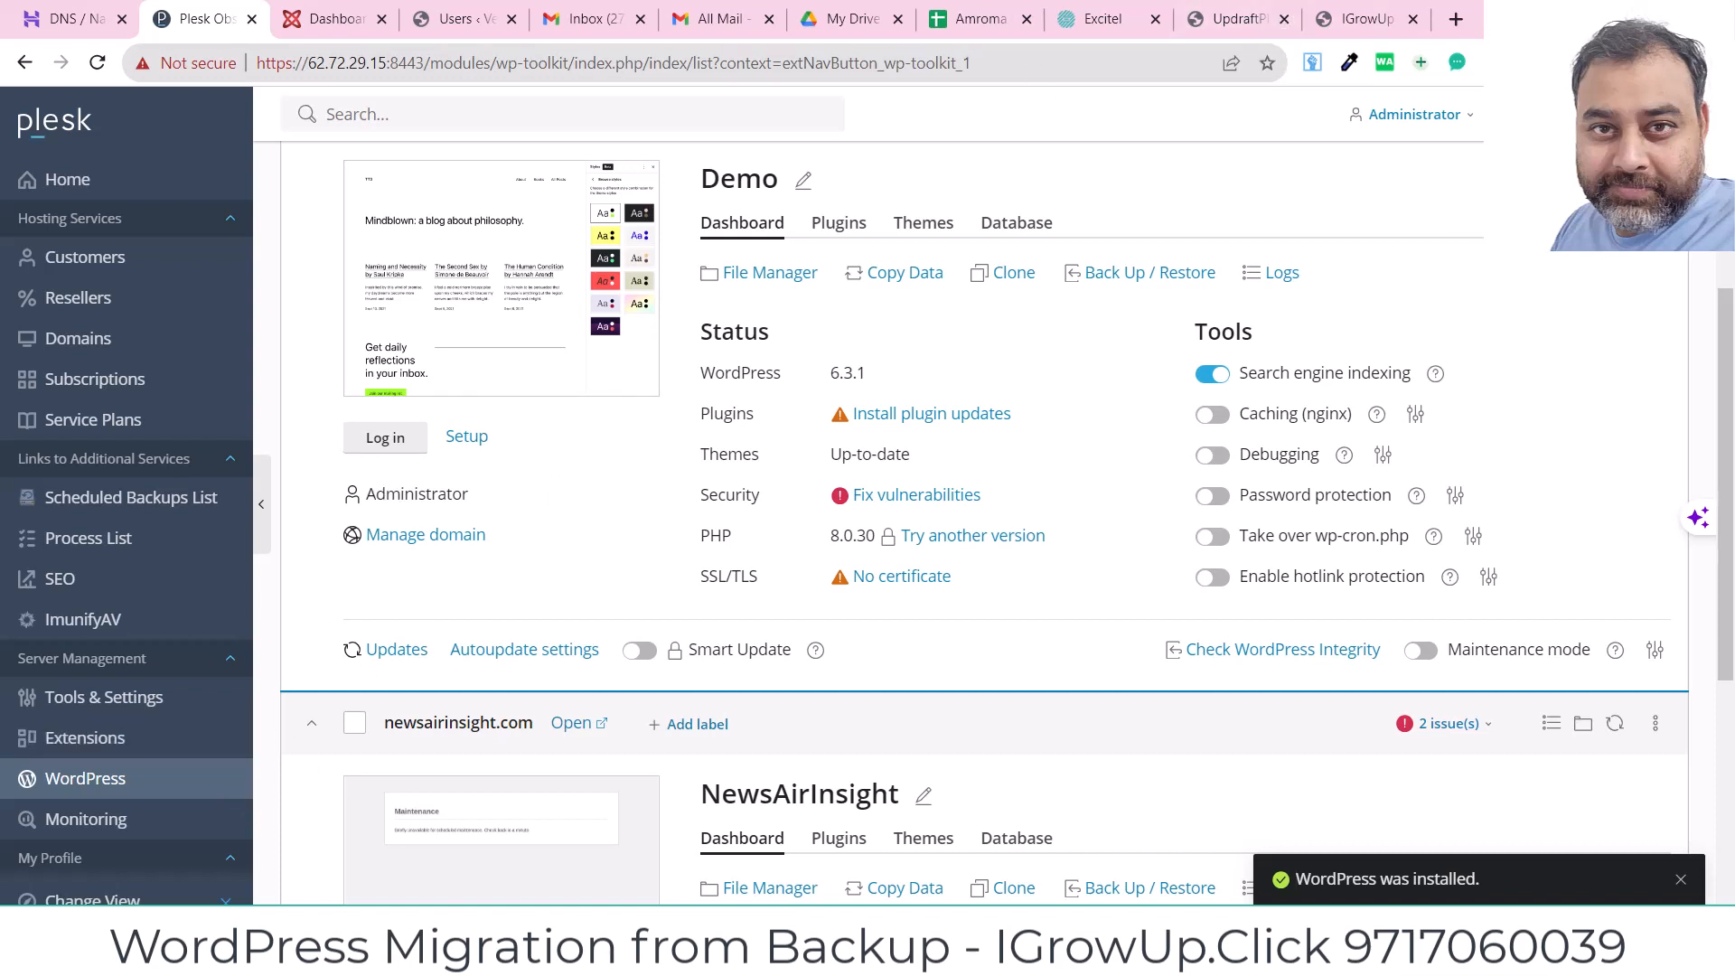
{"action": "left_click", "coordinate": [1602, 62]}
{"action": "mouse_move", "coordinate": [1424, 465]}
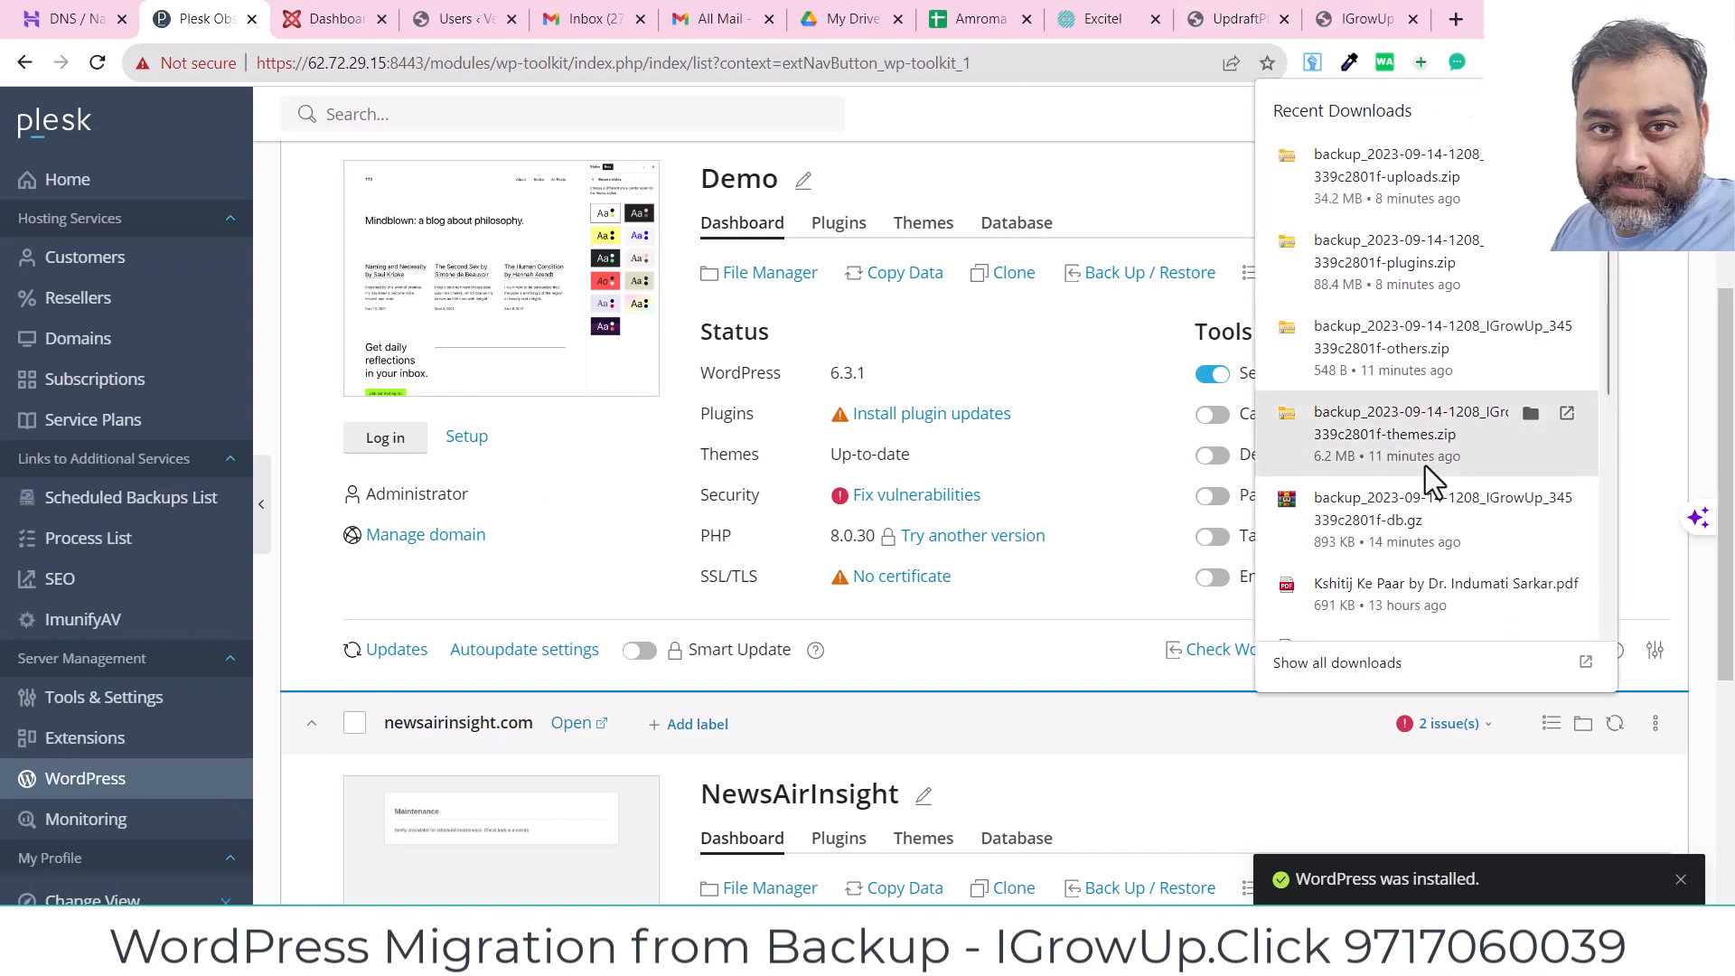
{"action": "left_click", "coordinate": [1531, 413]}
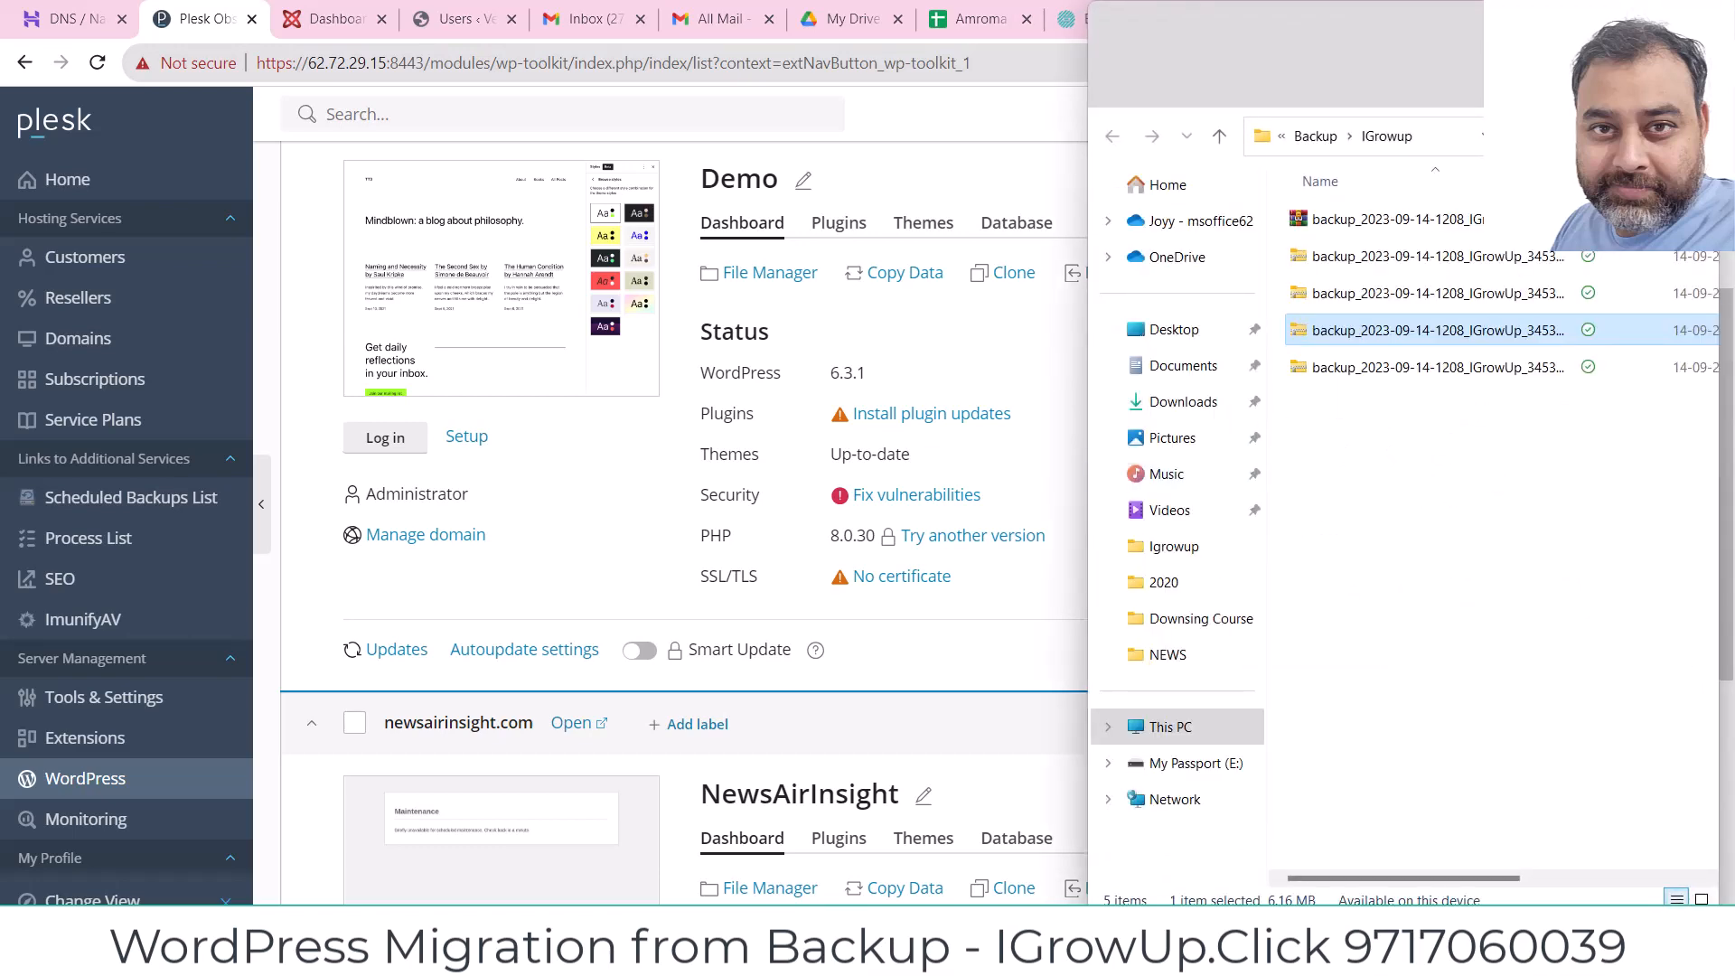
{"action": "left_click", "coordinate": [1626, 25]}
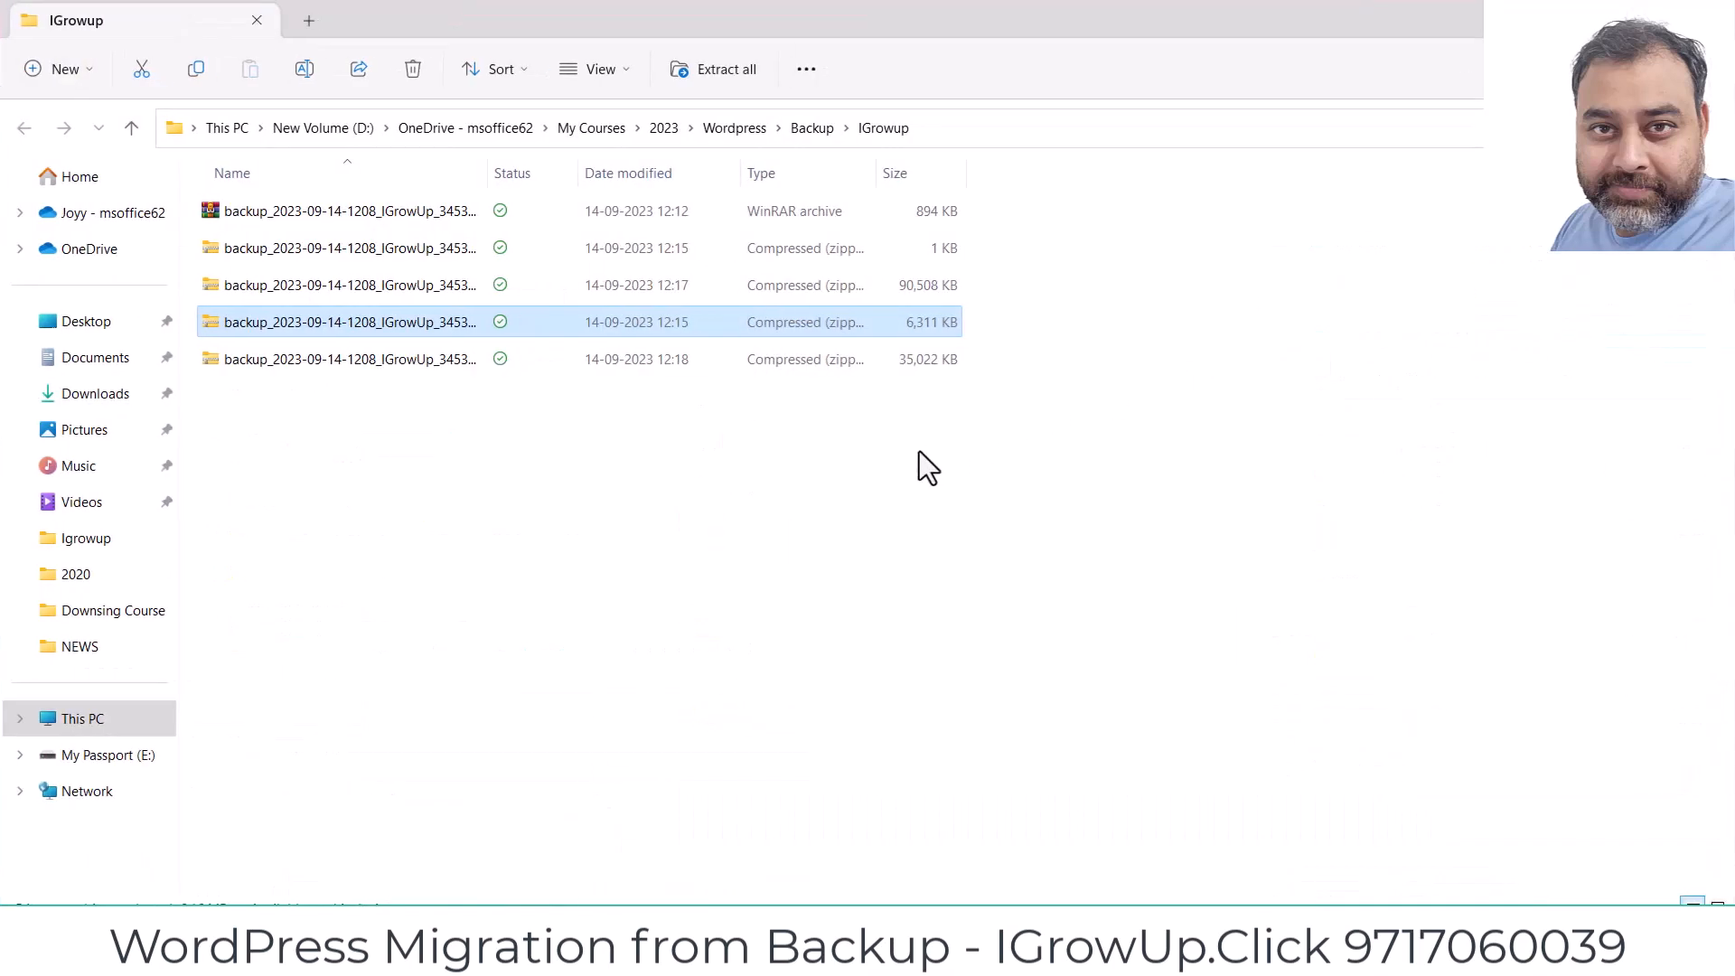
{"action": "left_click", "coordinate": [457, 289]}
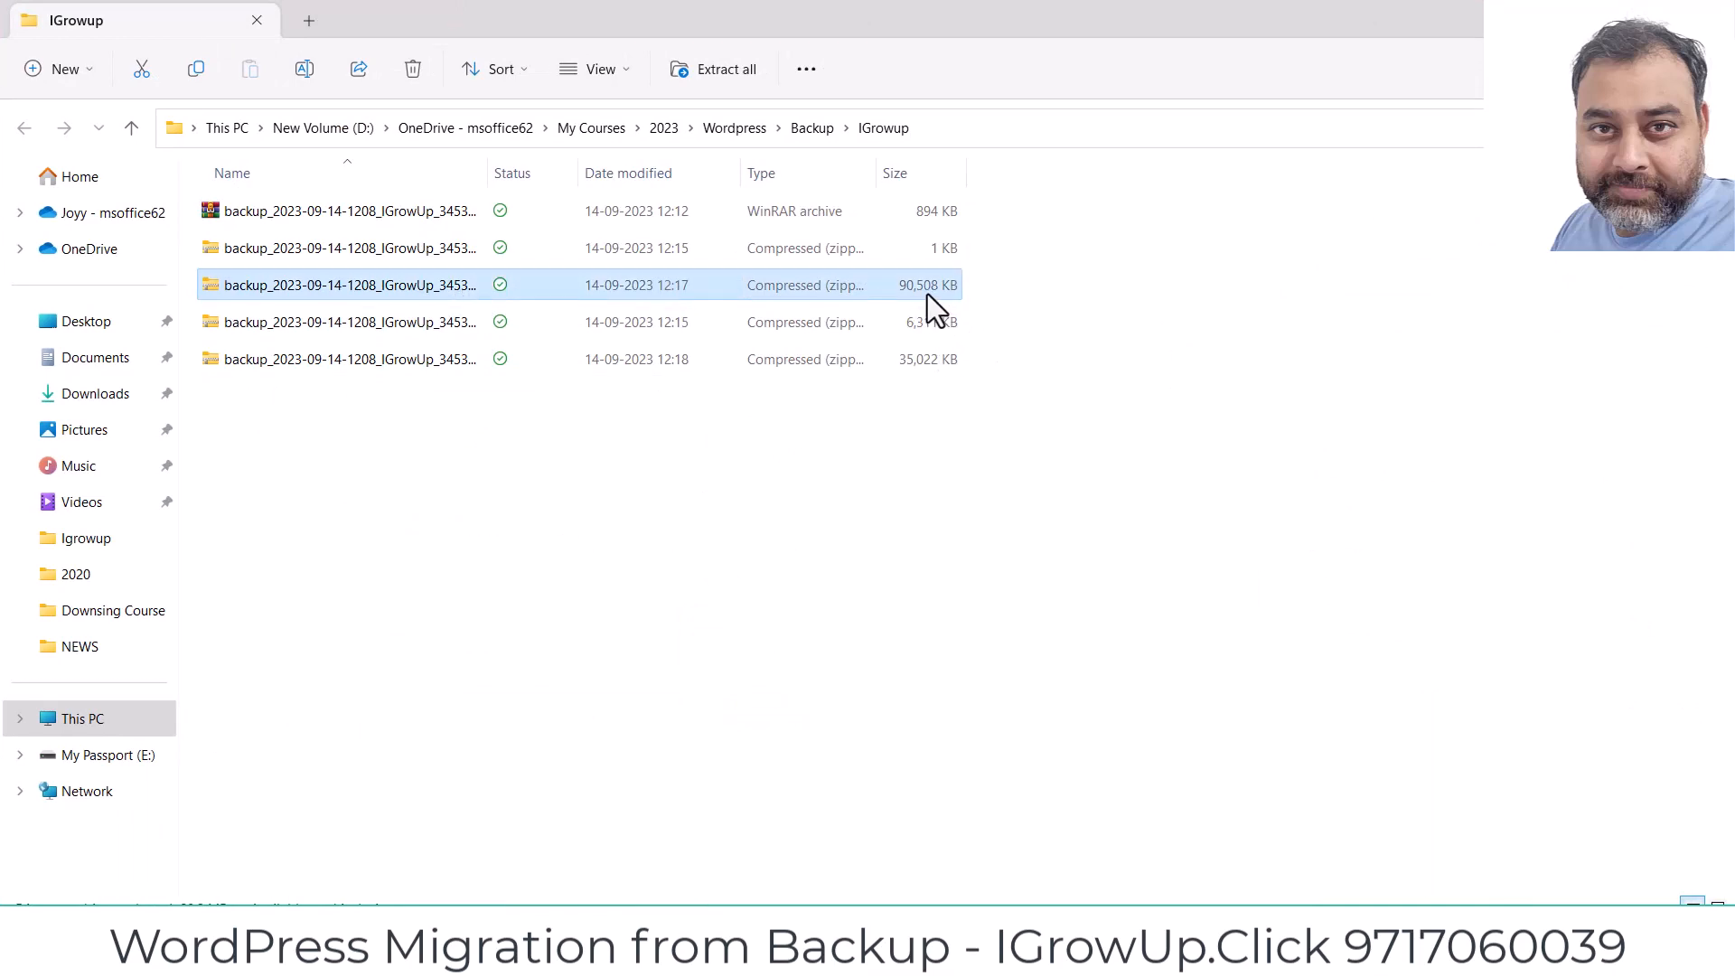
{"action": "left_click", "coordinate": [1605, 18]}
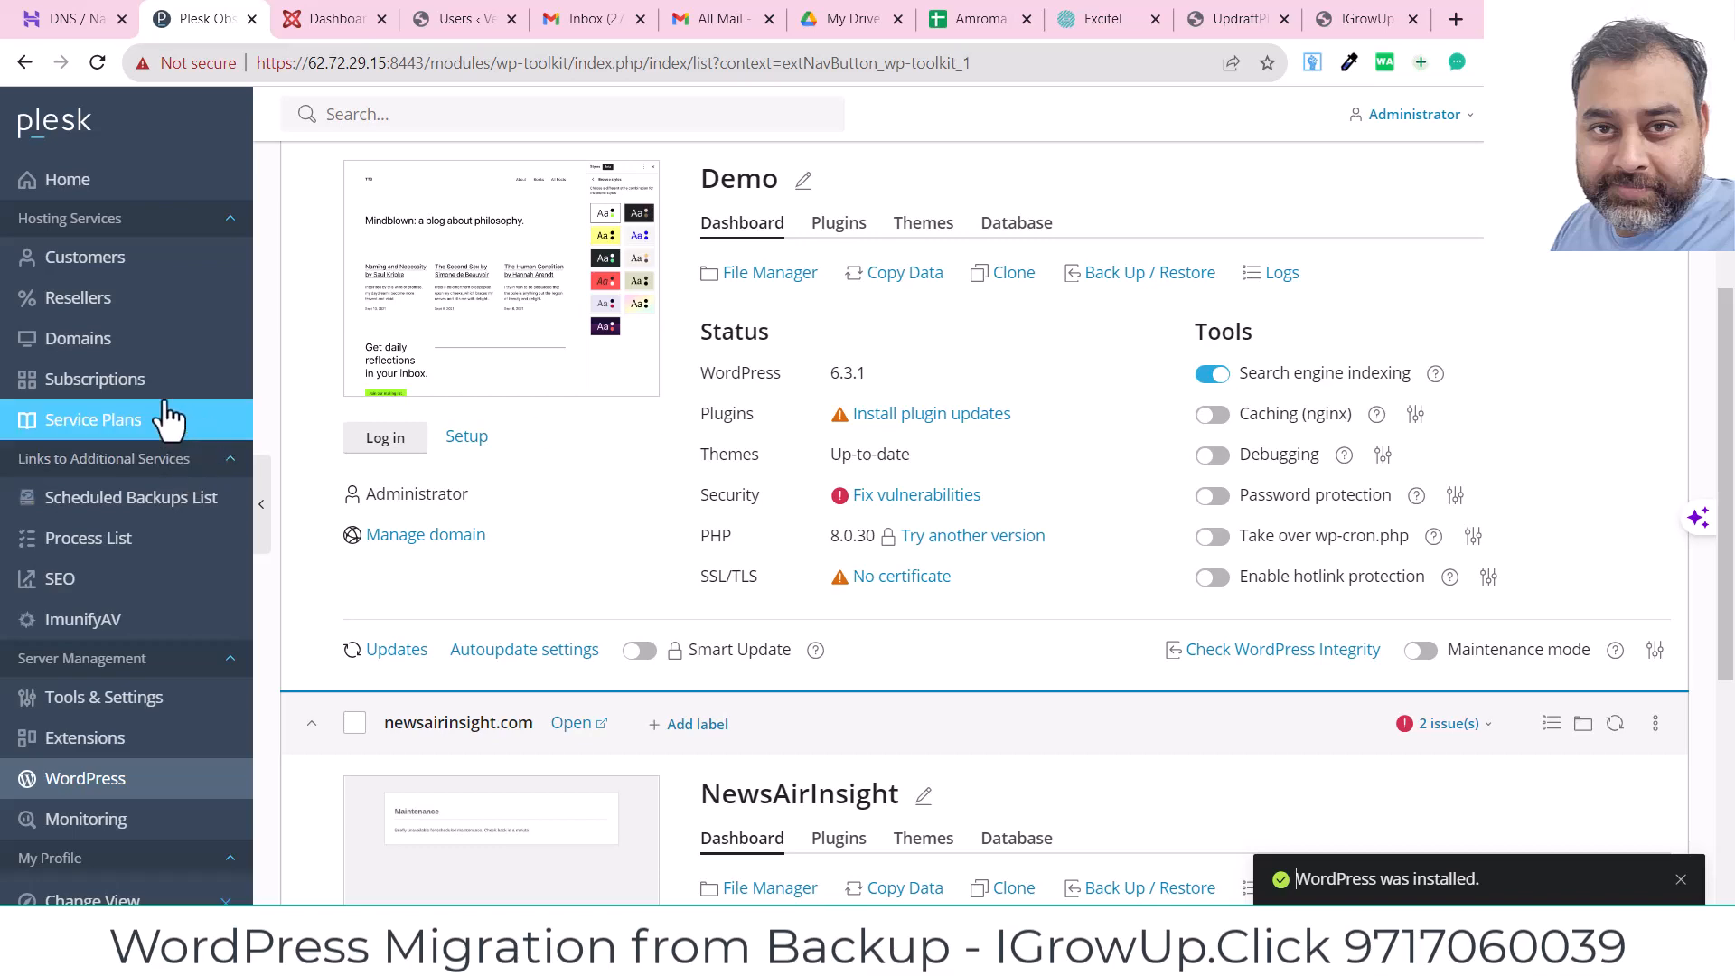
Step: Open igrowup.click from Subscriptions and go to its PHP settings under Dev Tools
{"action": "left_click", "coordinate": [104, 396]}
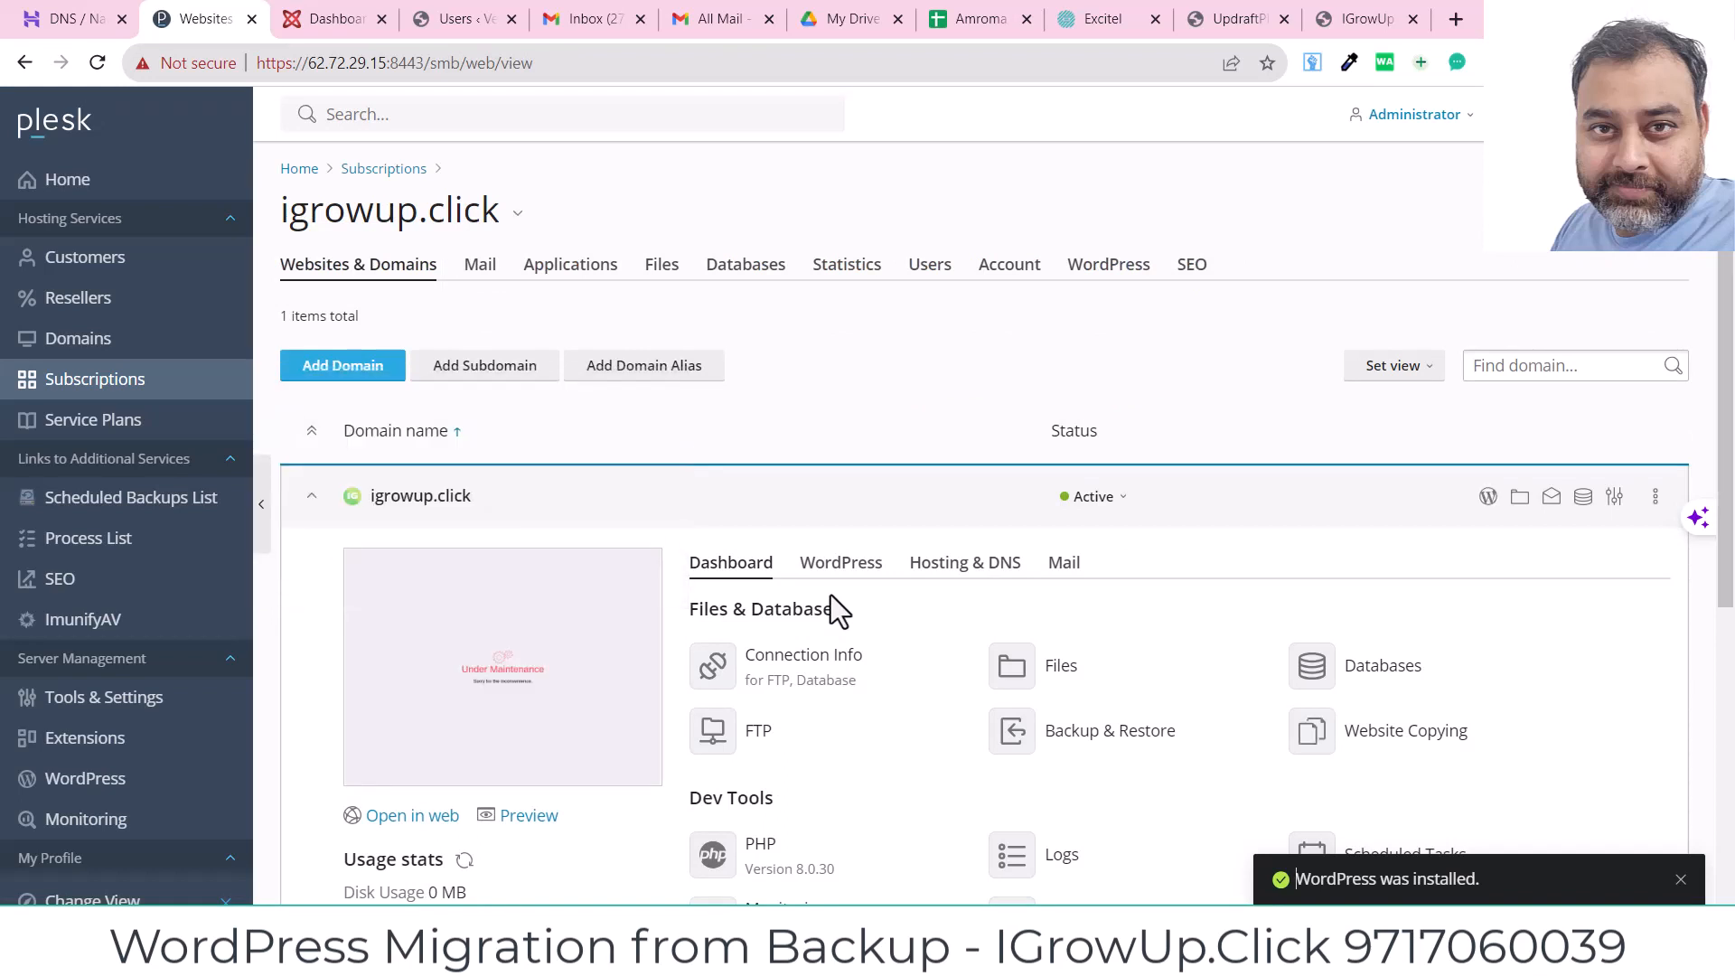
{"action": "scroll", "coordinate": [1722, 343], "scroll_direction": "down", "scroll_amount": 1}
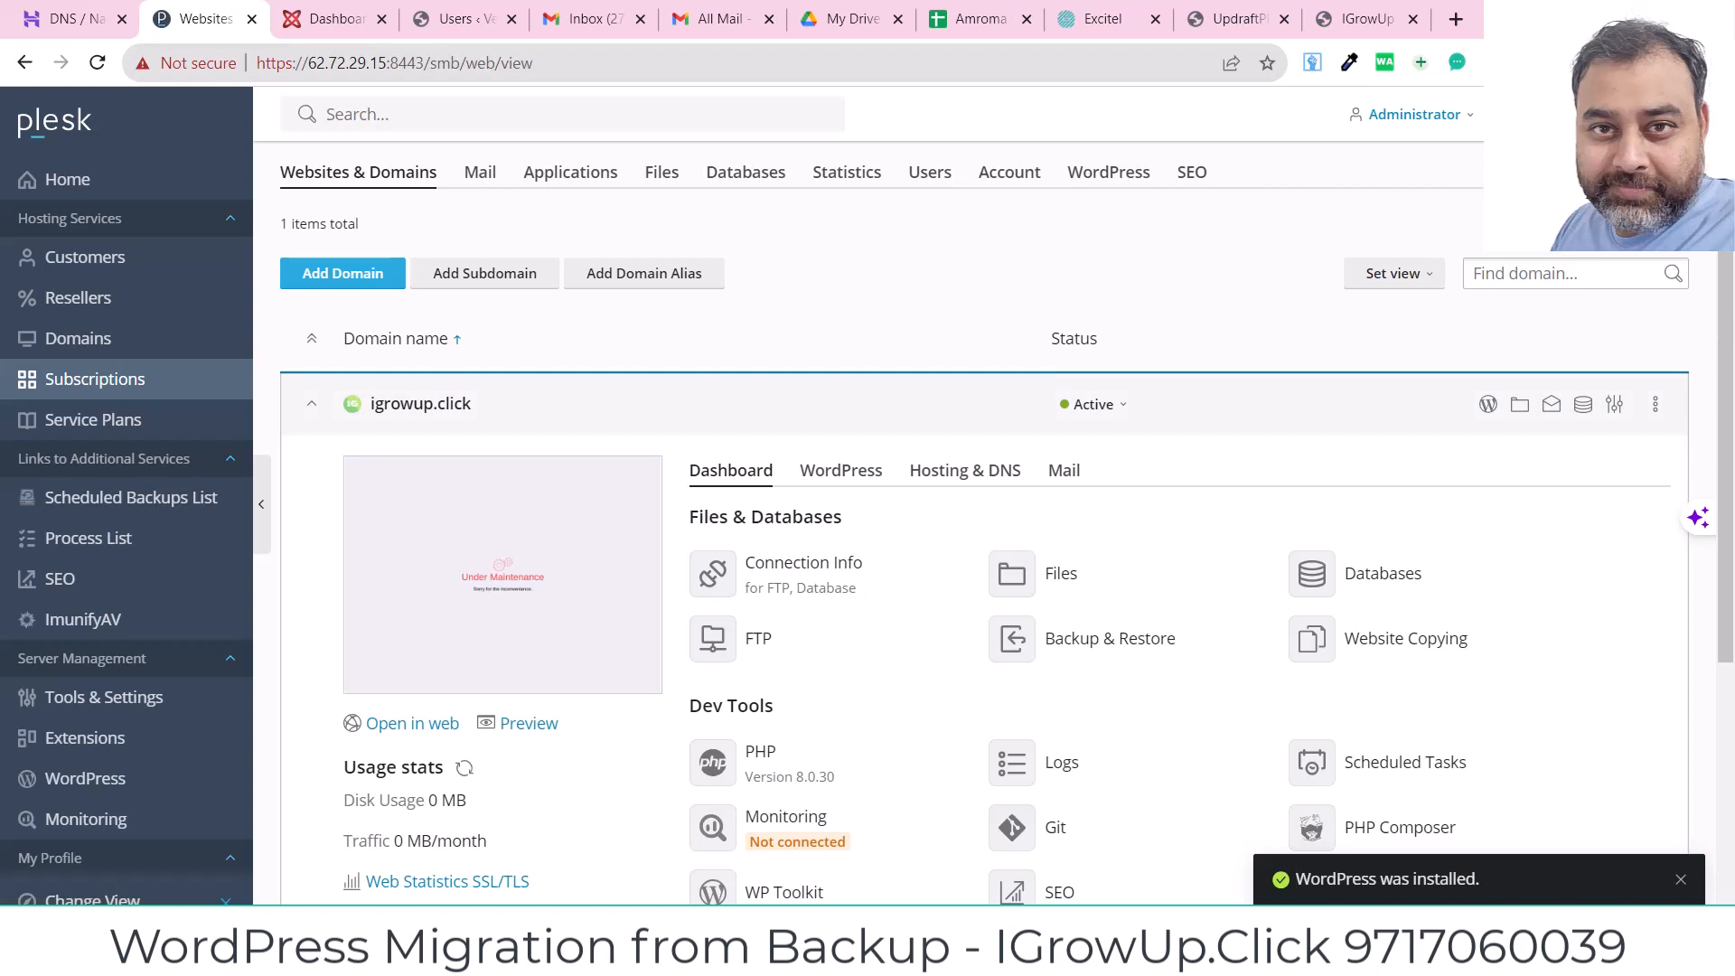
{"action": "left_click_drag", "start_coordinate": [1728, 458], "coordinate": [1732, 592]}
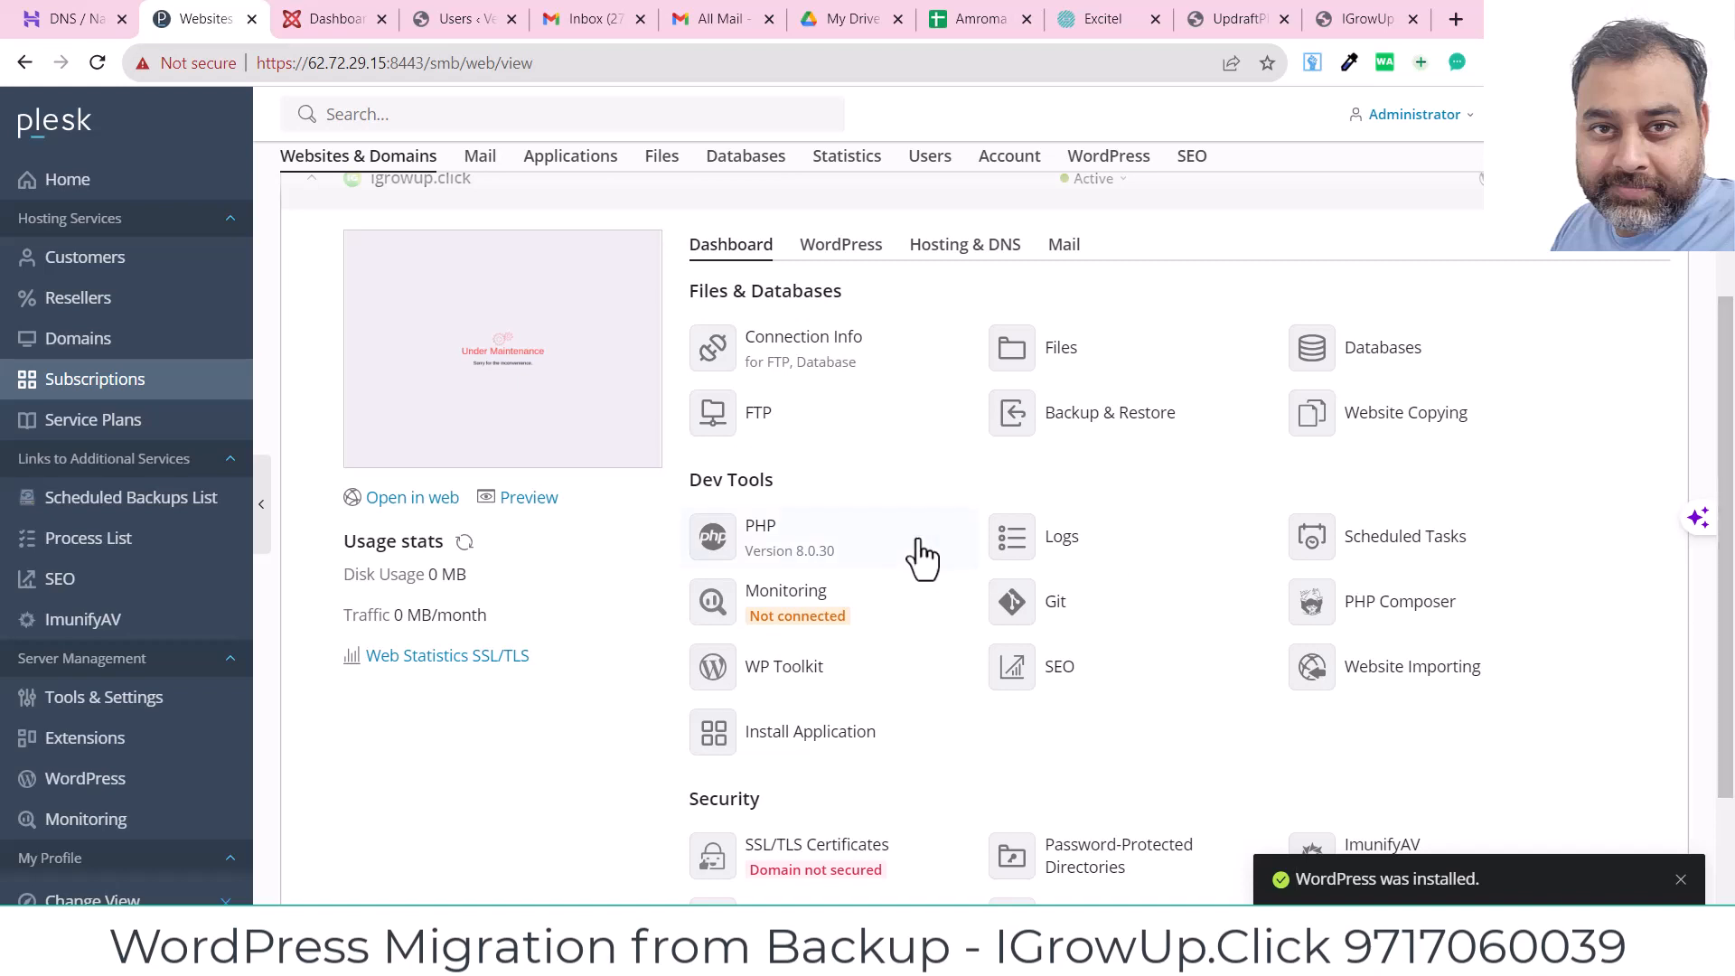
{"action": "left_click", "coordinate": [761, 542]}
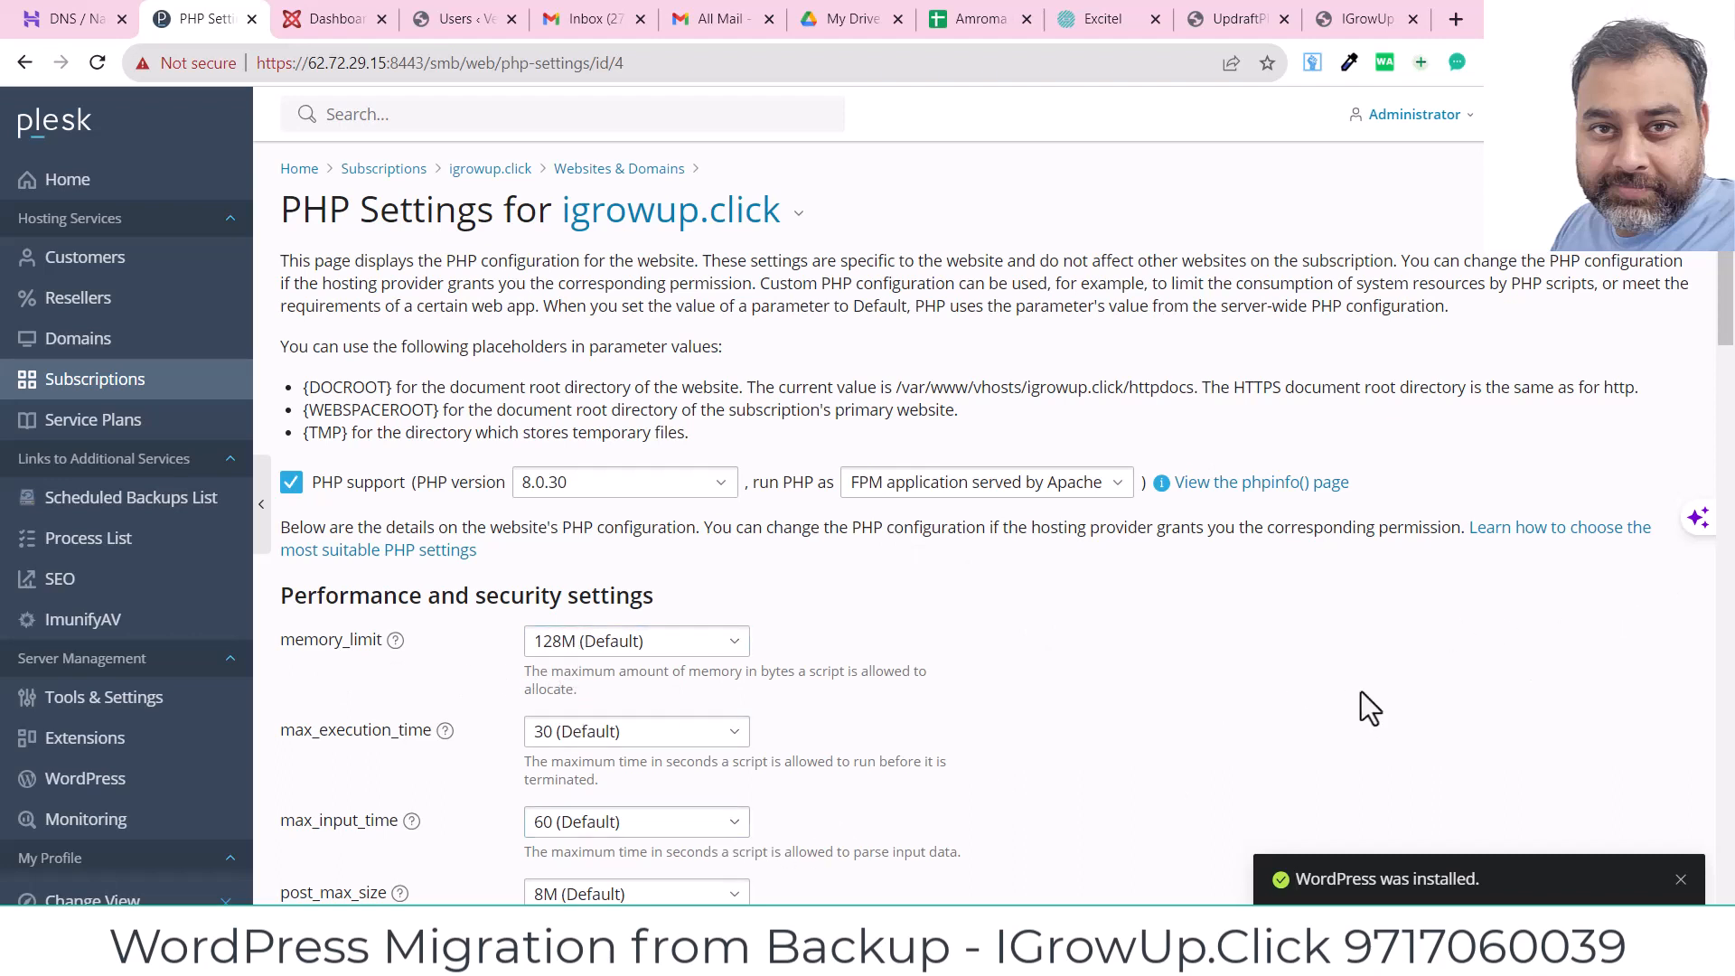
Step: Change the upload_max_filesize value from 2M to 200M and copy it
{"action": "scroll", "coordinate": [1727, 343], "scroll_direction": "down", "scroll_amount": 5}
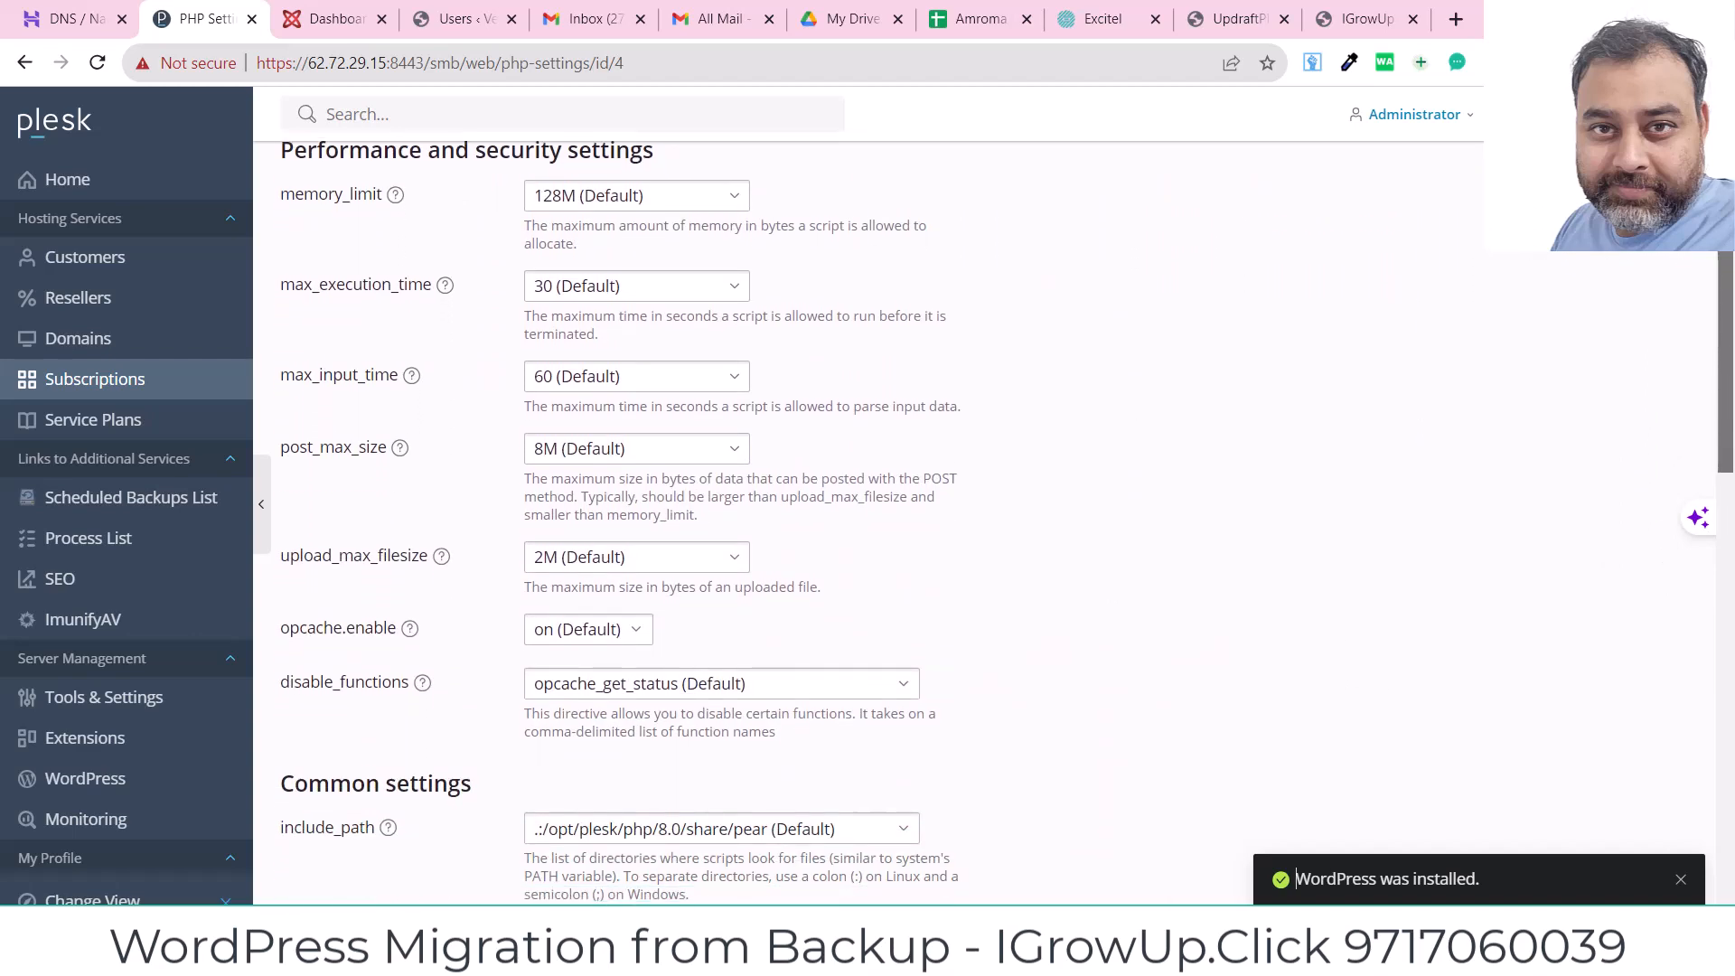
{"action": "left_click_drag", "start_coordinate": [1726, 344], "coordinate": [1726, 352]}
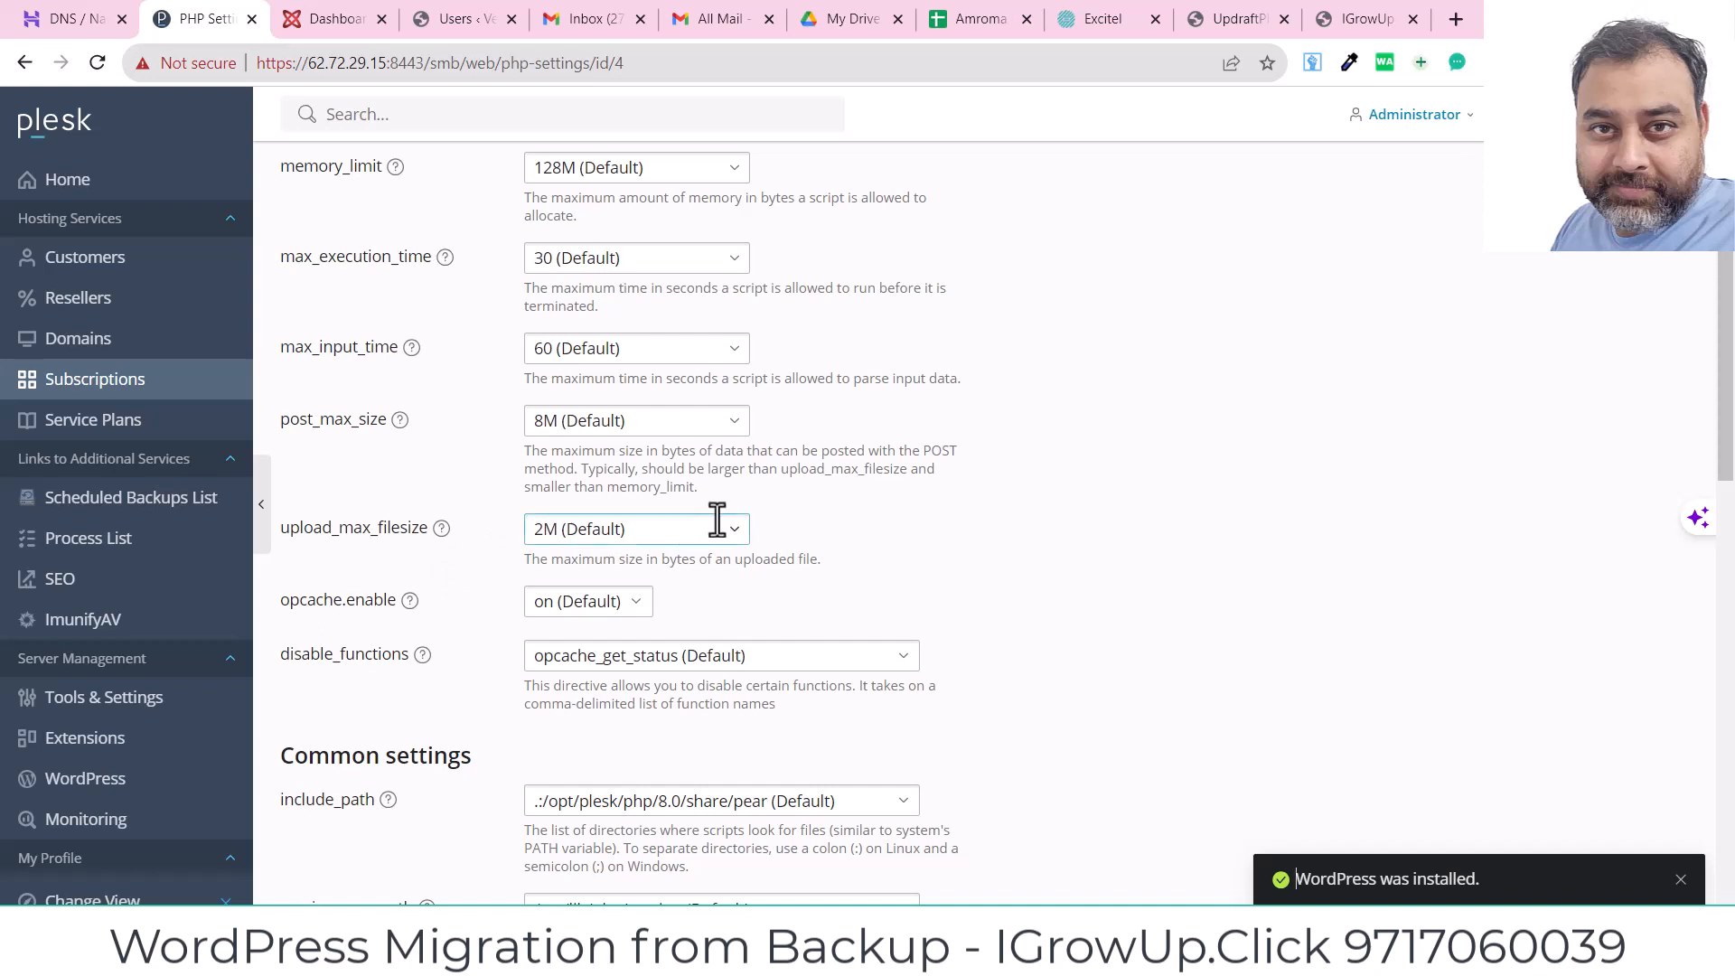
{"action": "left_click", "coordinate": [687, 533]}
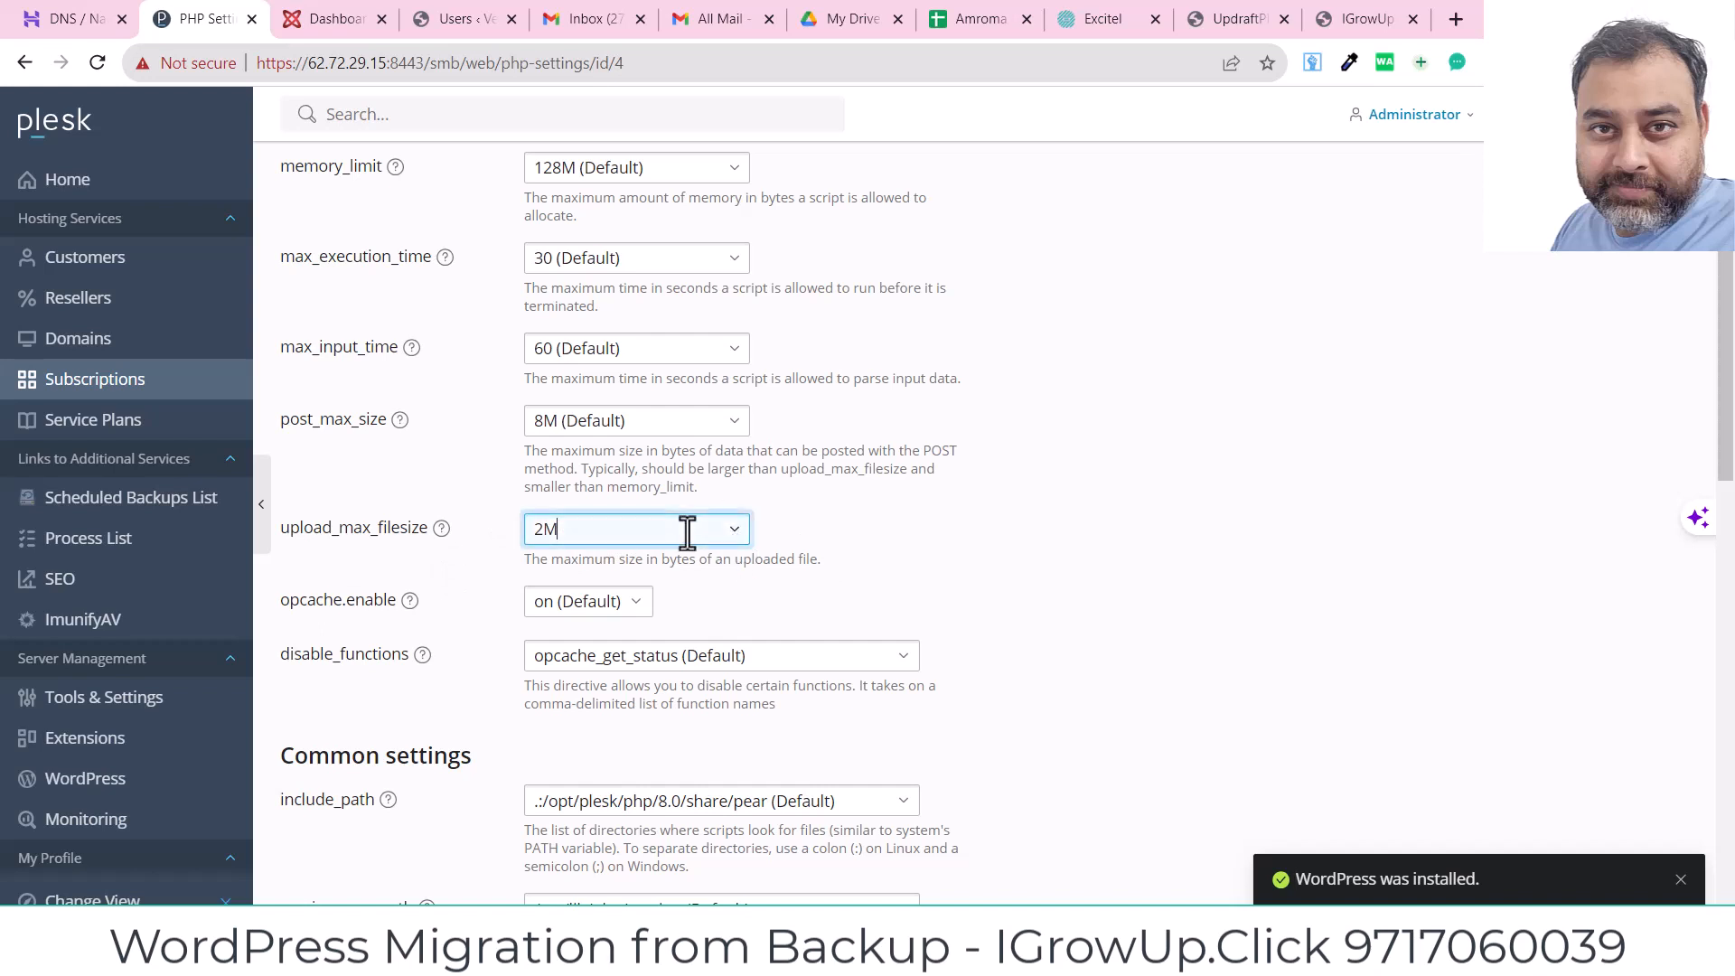
{"action": "left_click_drag", "start_coordinate": [554, 530], "coordinate": [464, 534]}
{"action": "left_click", "coordinate": [542, 530]}
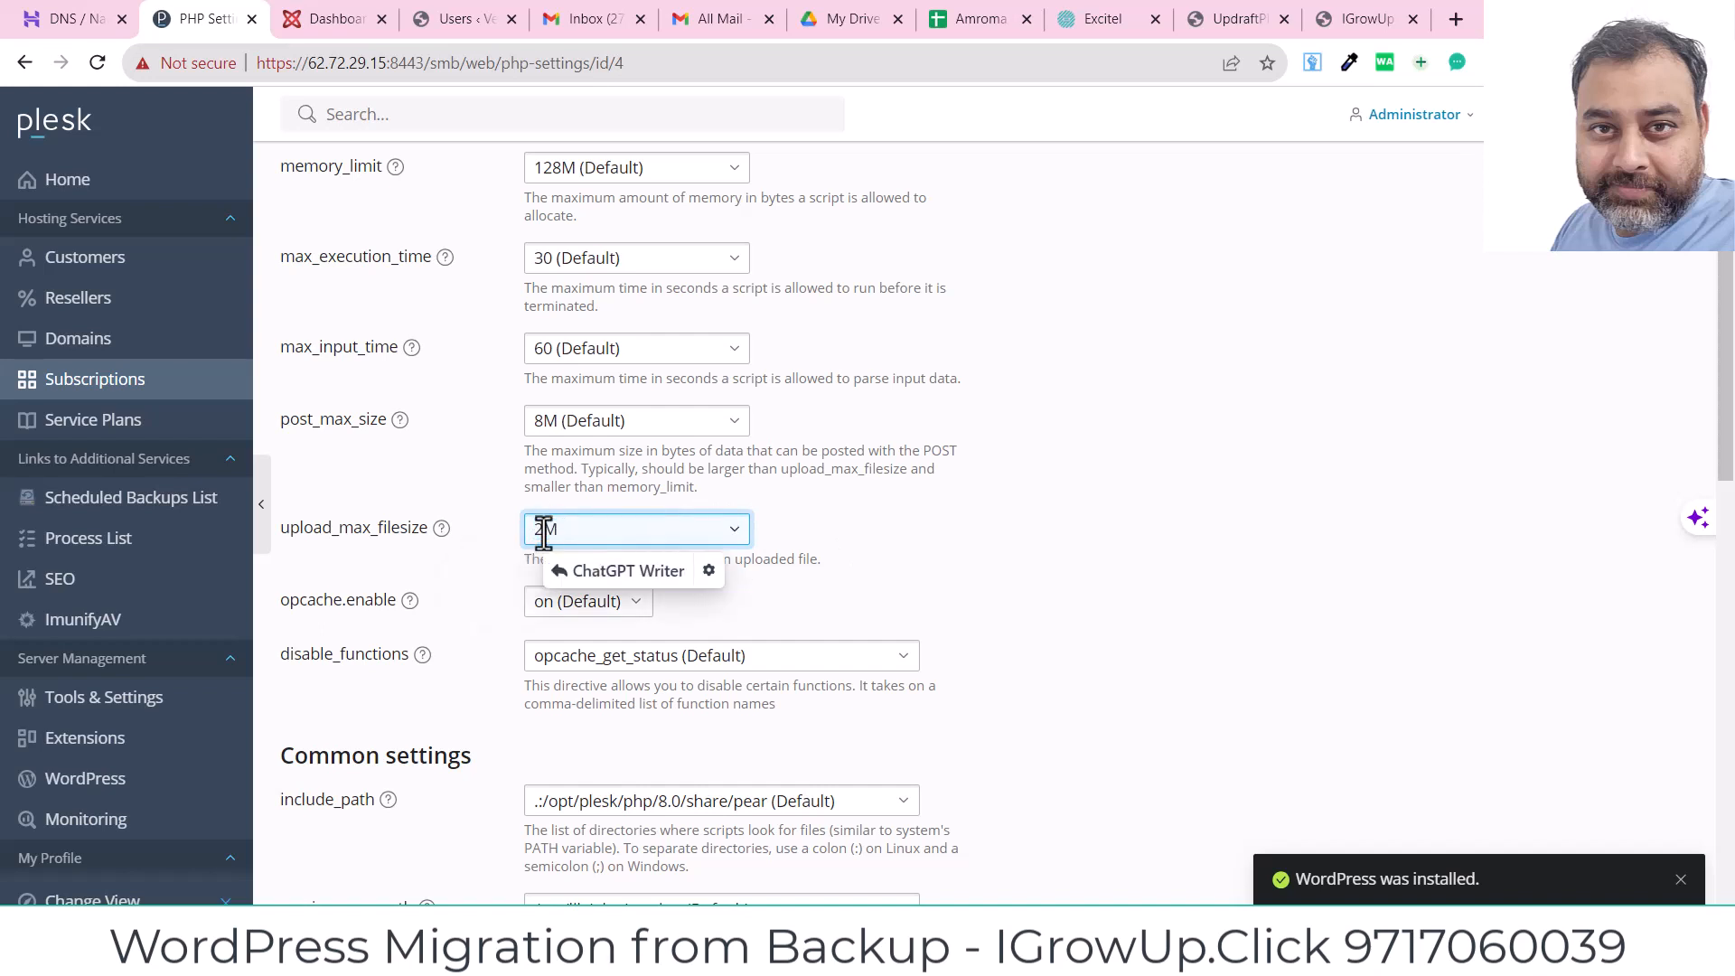
{"action": "type", "text": "00"}
{"action": "left_click_drag", "start_coordinate": [601, 532], "coordinate": [480, 533]}
{"action": "key", "text": "ctrl+c"}
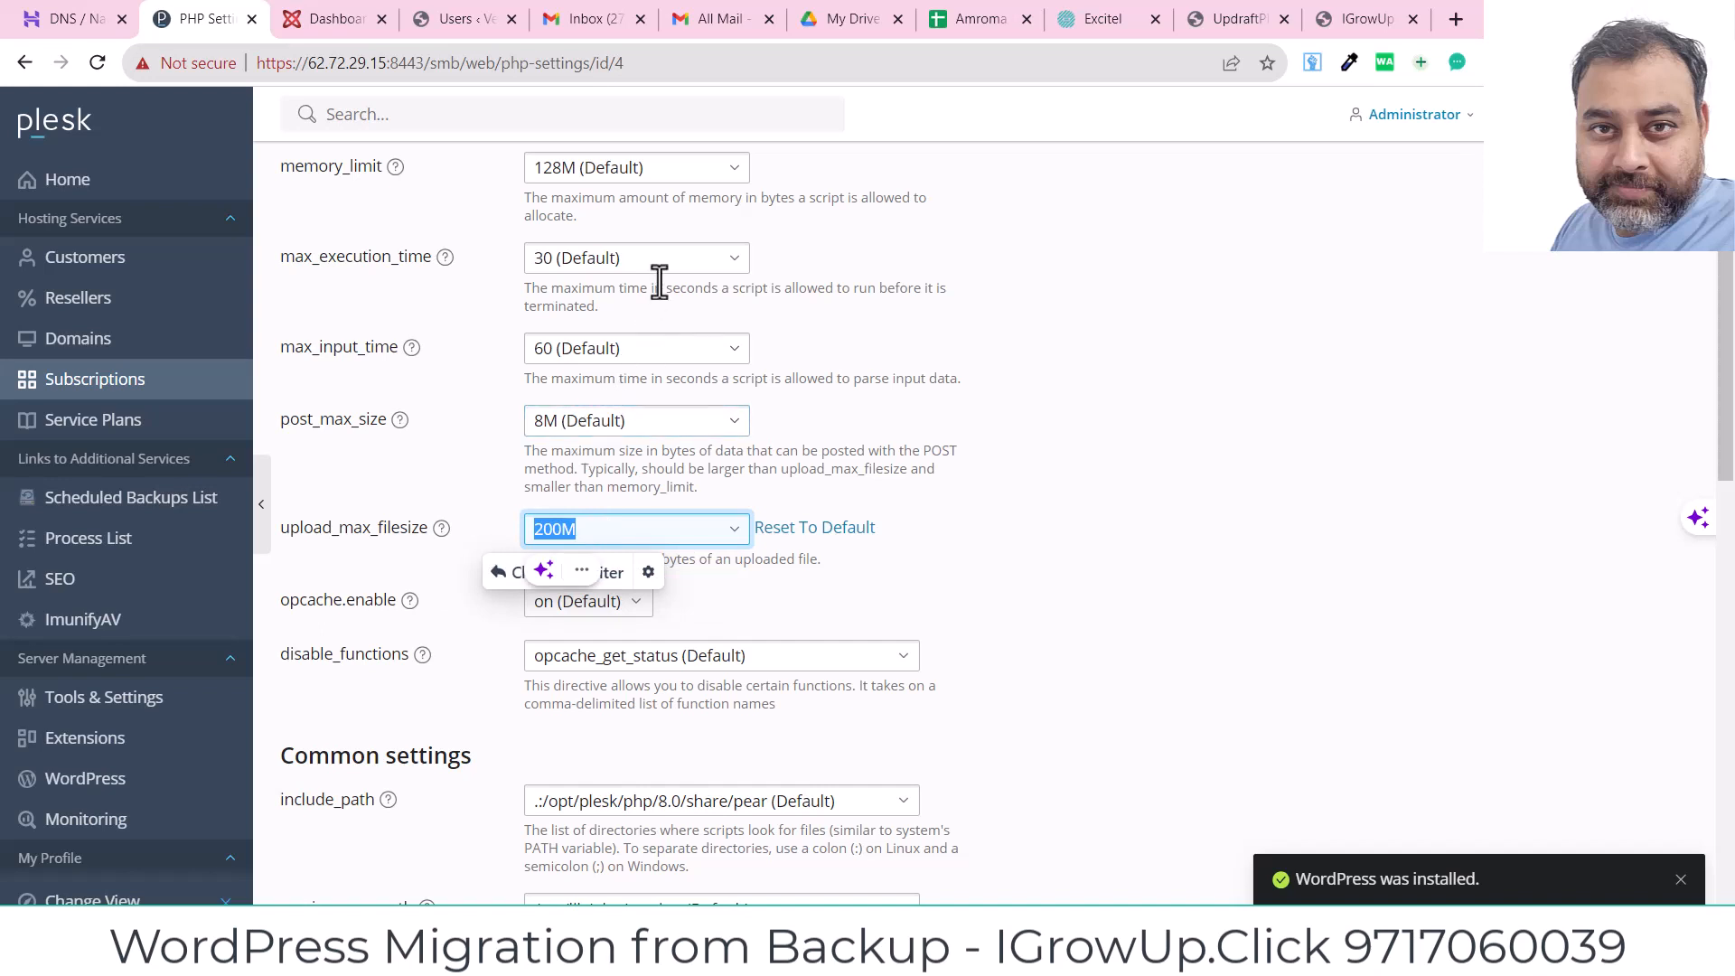
Step: Paste 200M into memory_limit and post_max_size, then save the PHP settings
{"action": "left_click_drag", "start_coordinate": [674, 167], "coordinate": [425, 167]}
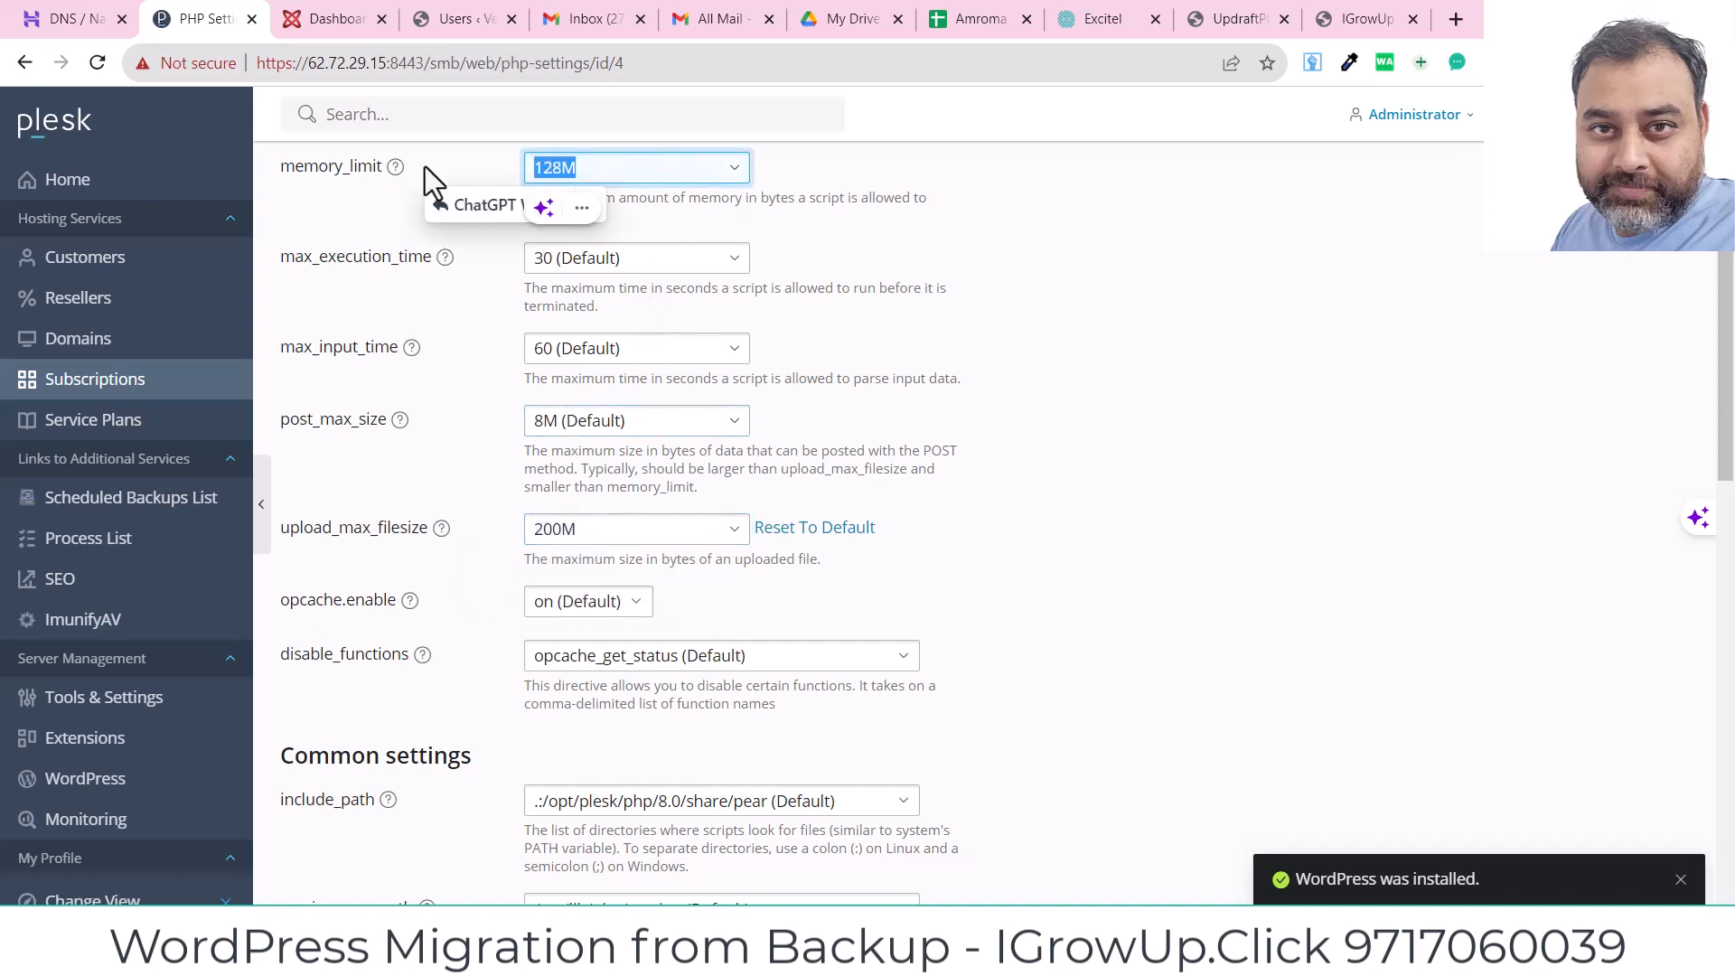
{"action": "key", "text": "ctrl+v"}
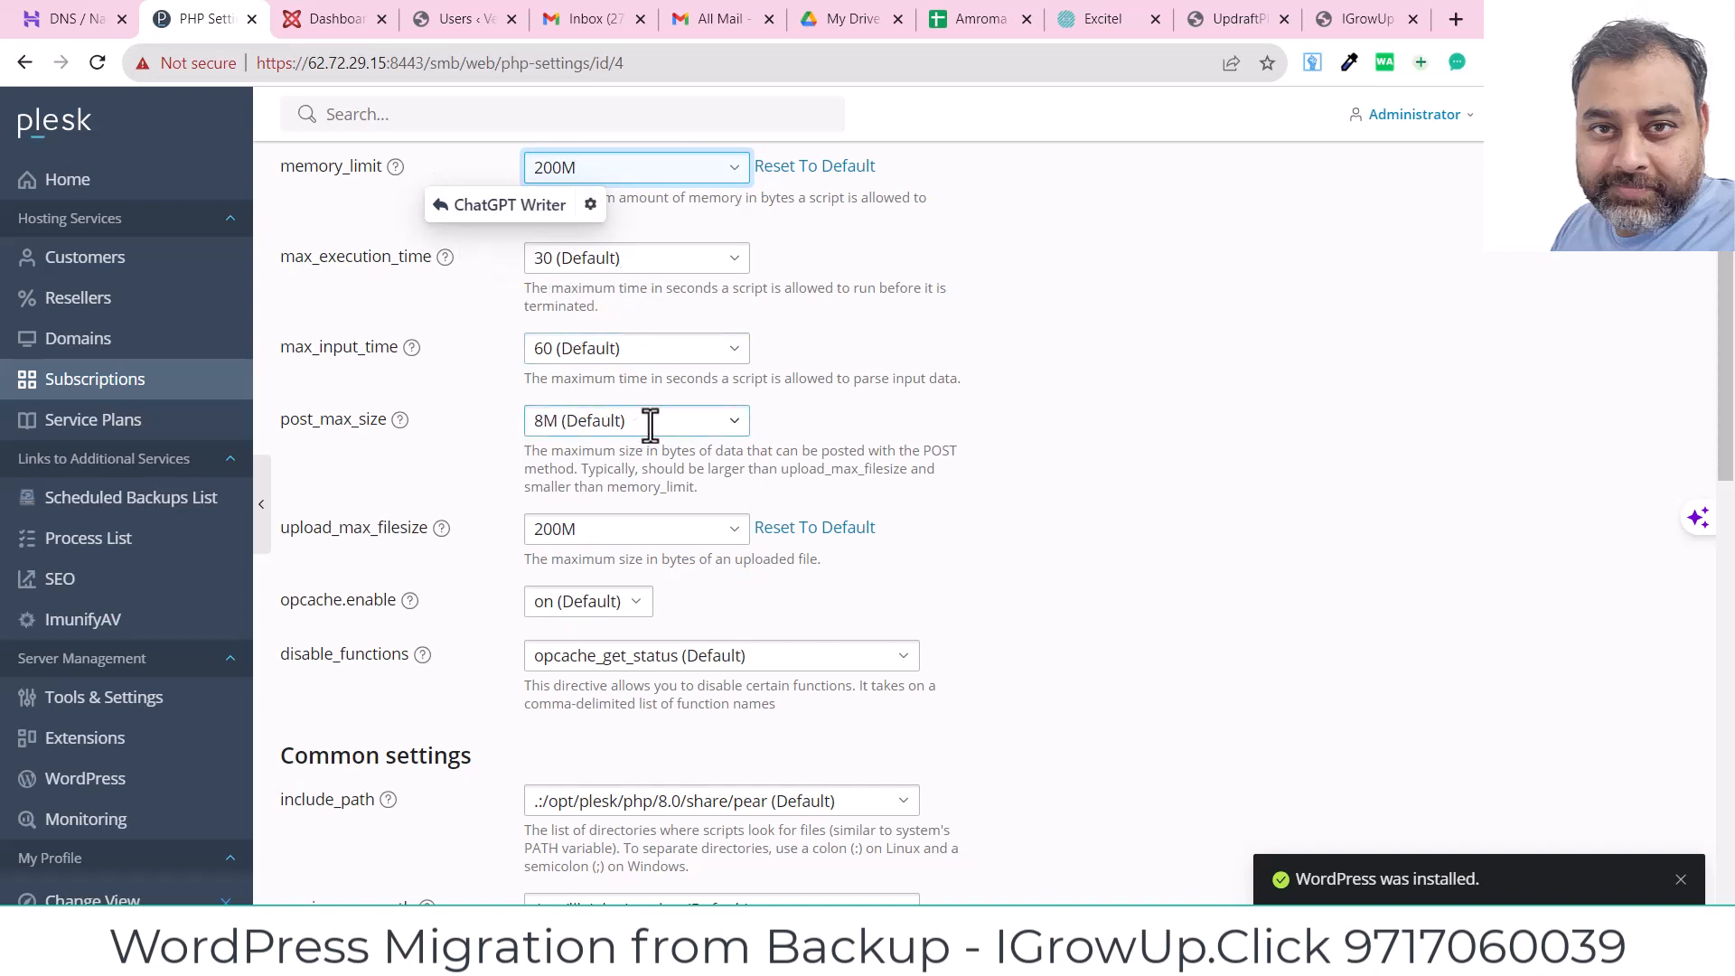
{"action": "left_click_drag", "start_coordinate": [650, 421], "coordinate": [387, 438]}
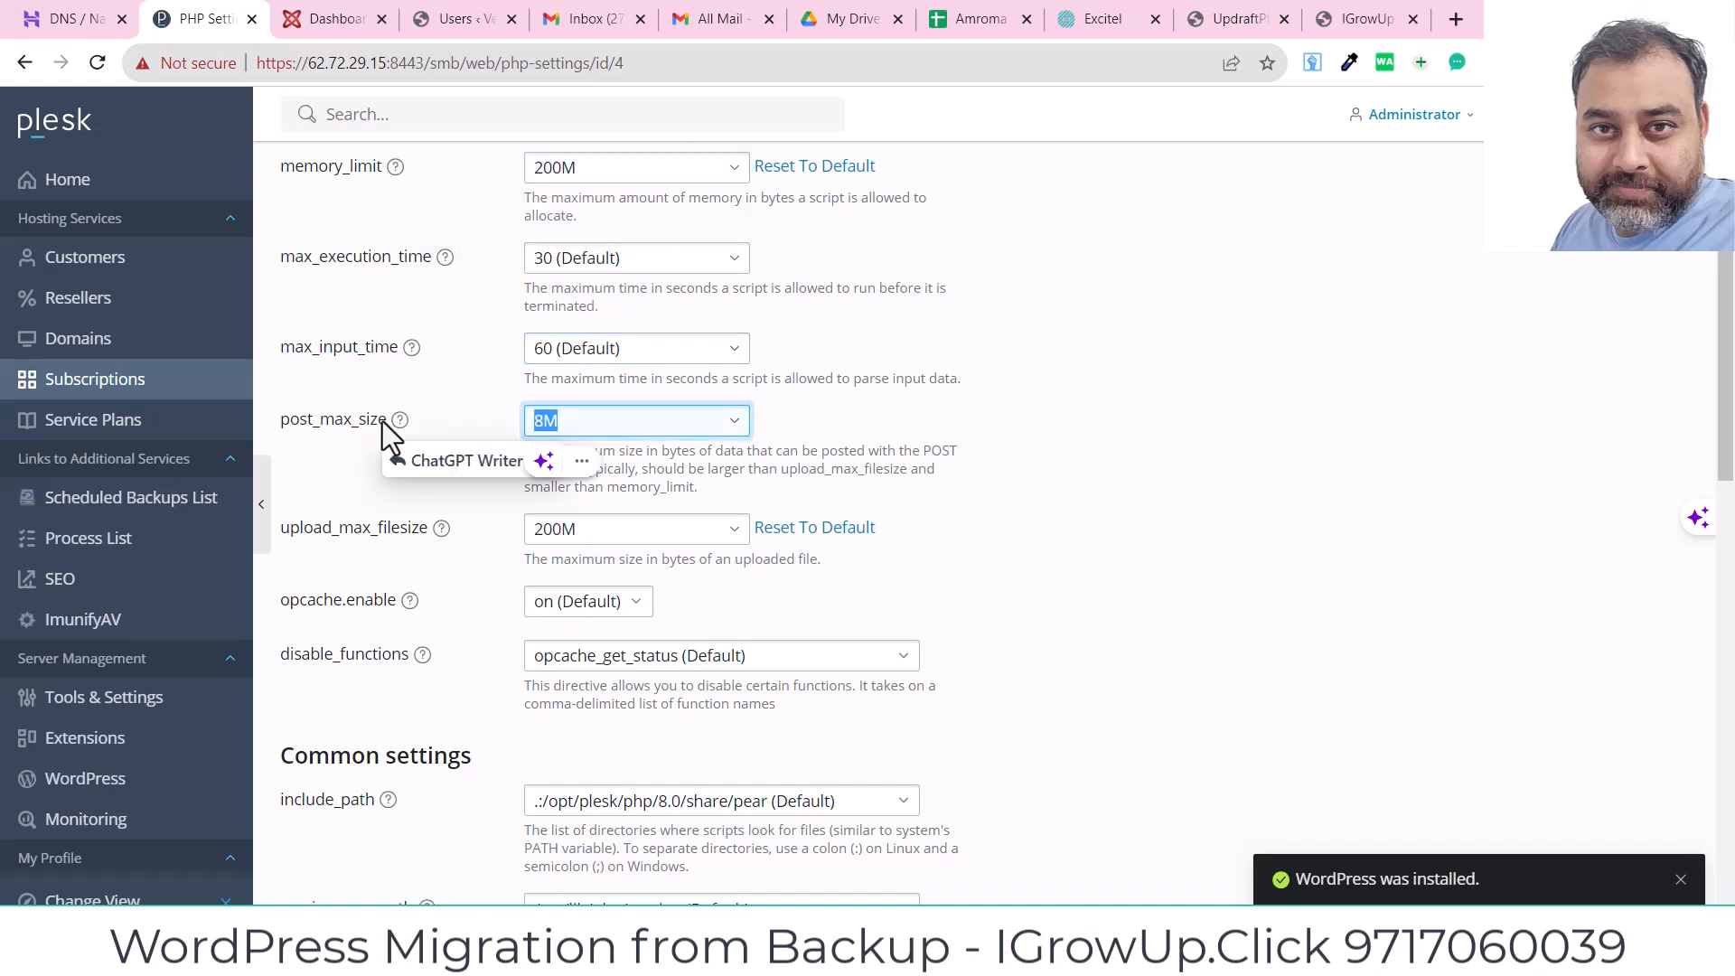
{"action": "key", "text": "ctrl+v"}
{"action": "left_click", "coordinate": [1387, 467]}
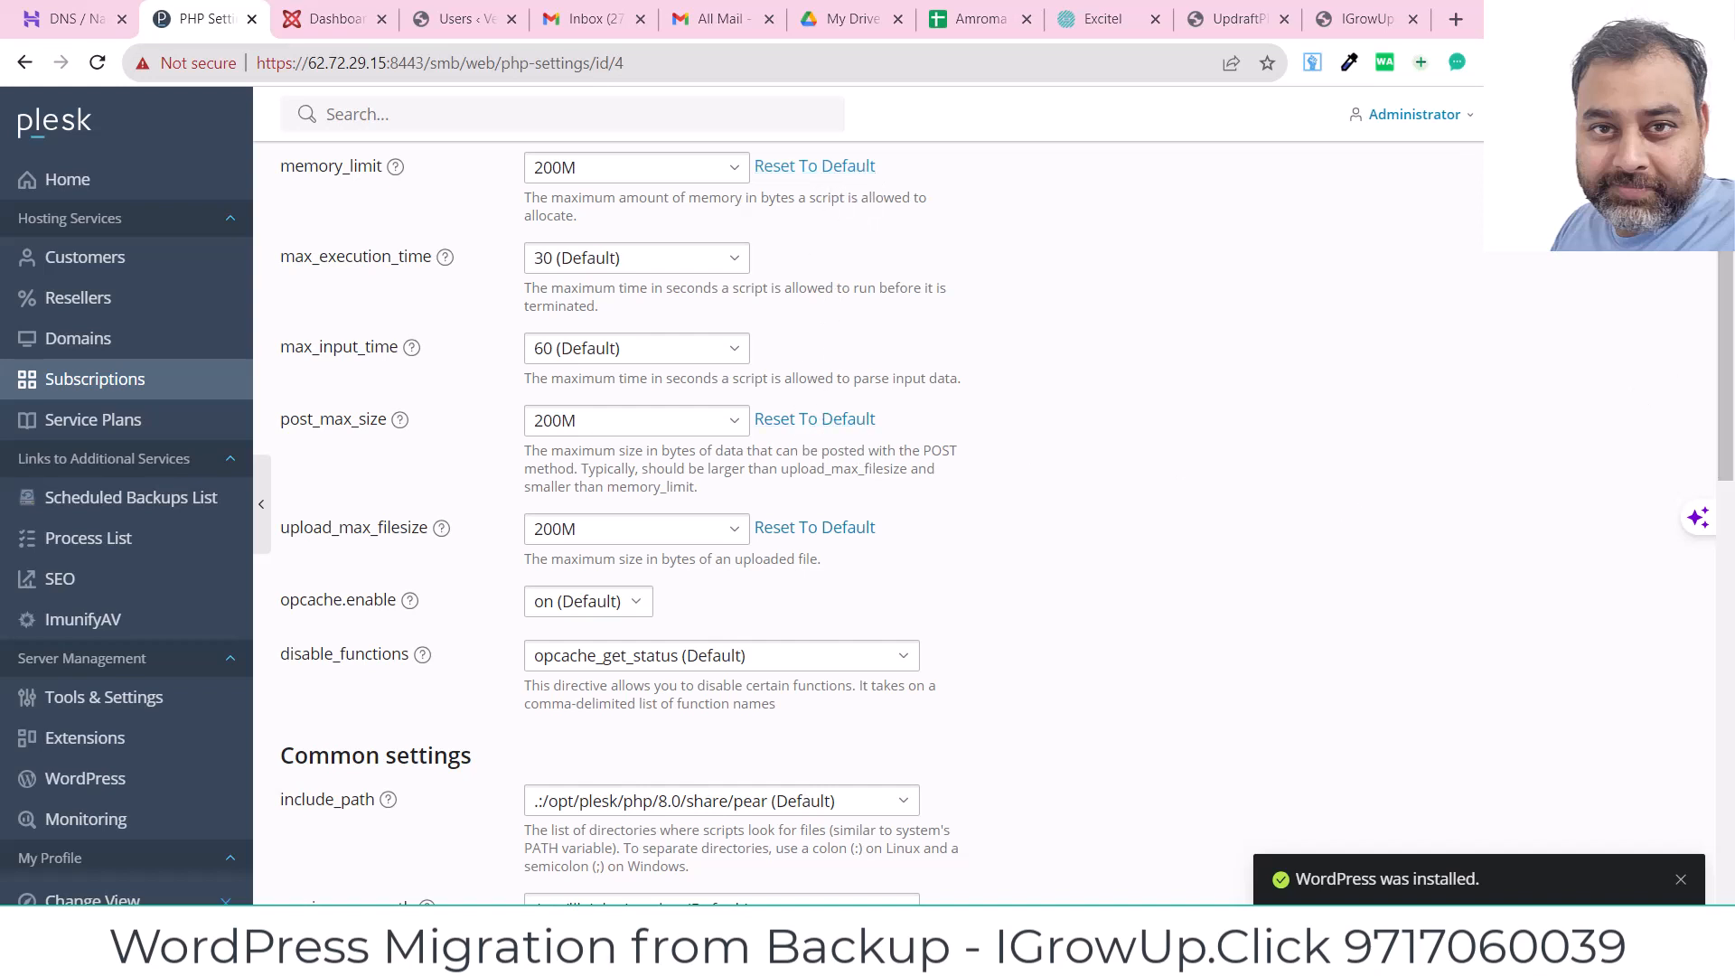
{"action": "mouse_move", "coordinate": [1725, 433]}
{"action": "left_mouse_down"}
{"action": "mouse_move", "coordinate": [1726, 487]}
{"action": "mouse_move", "coordinate": [1727, 420]}
{"action": "left_mouse_up"}
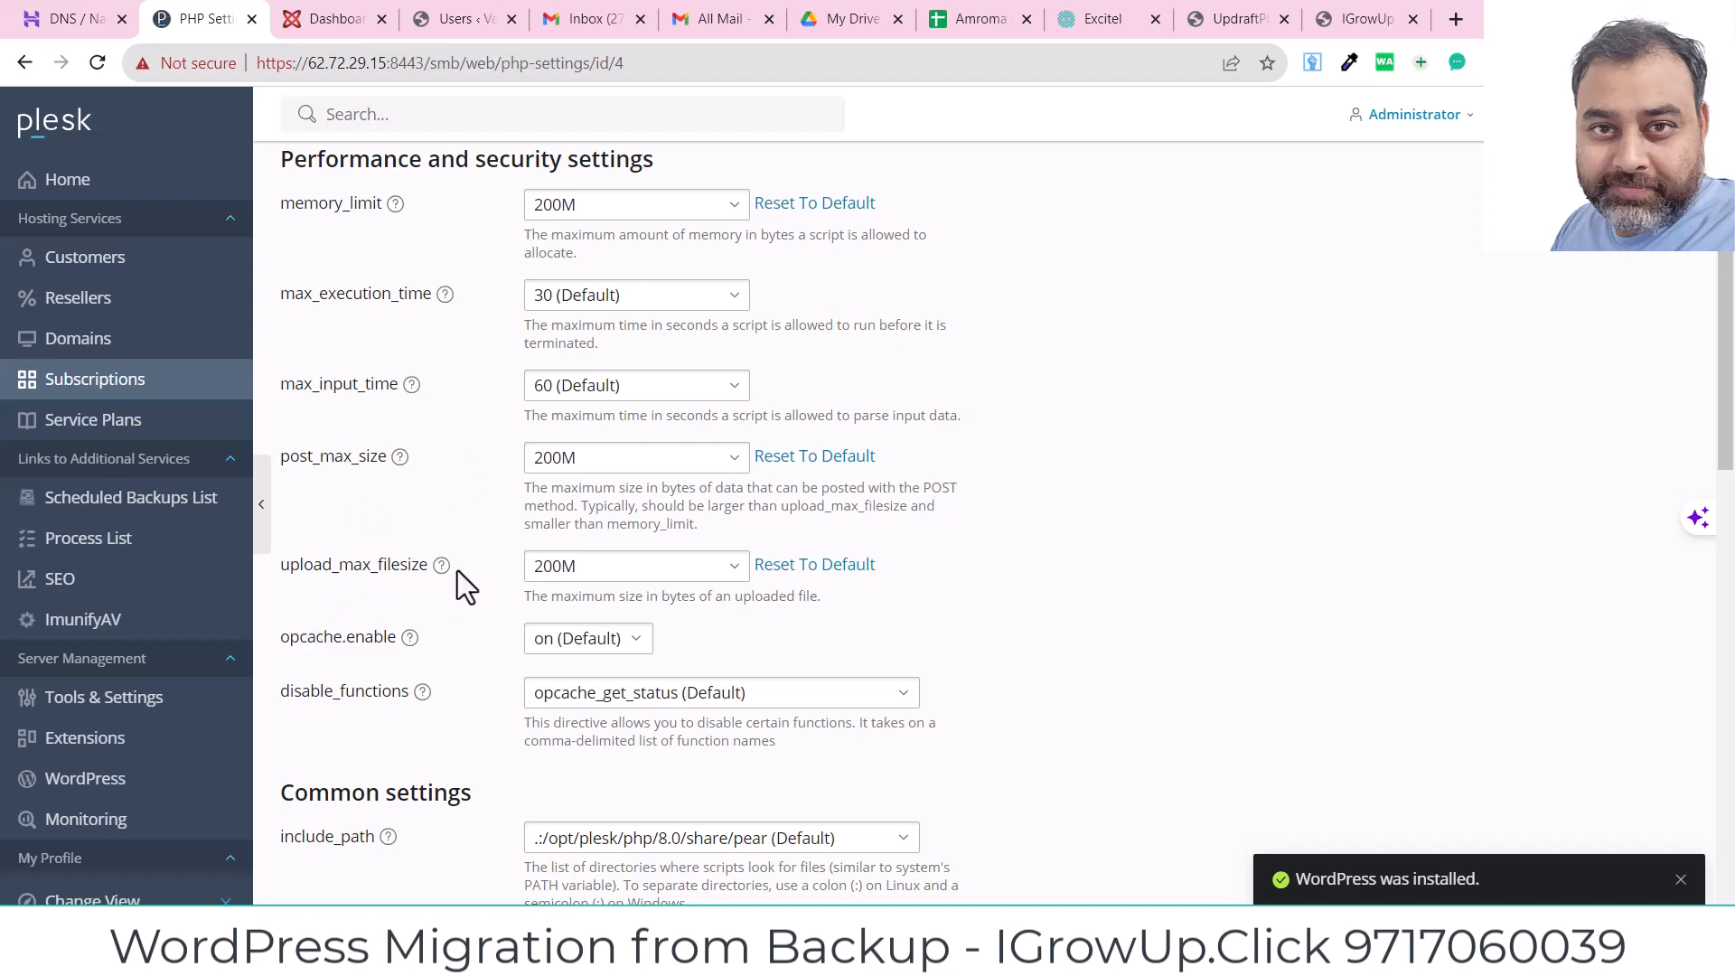
{"action": "left_click_drag", "start_coordinate": [1726, 447], "coordinate": [1727, 885]}
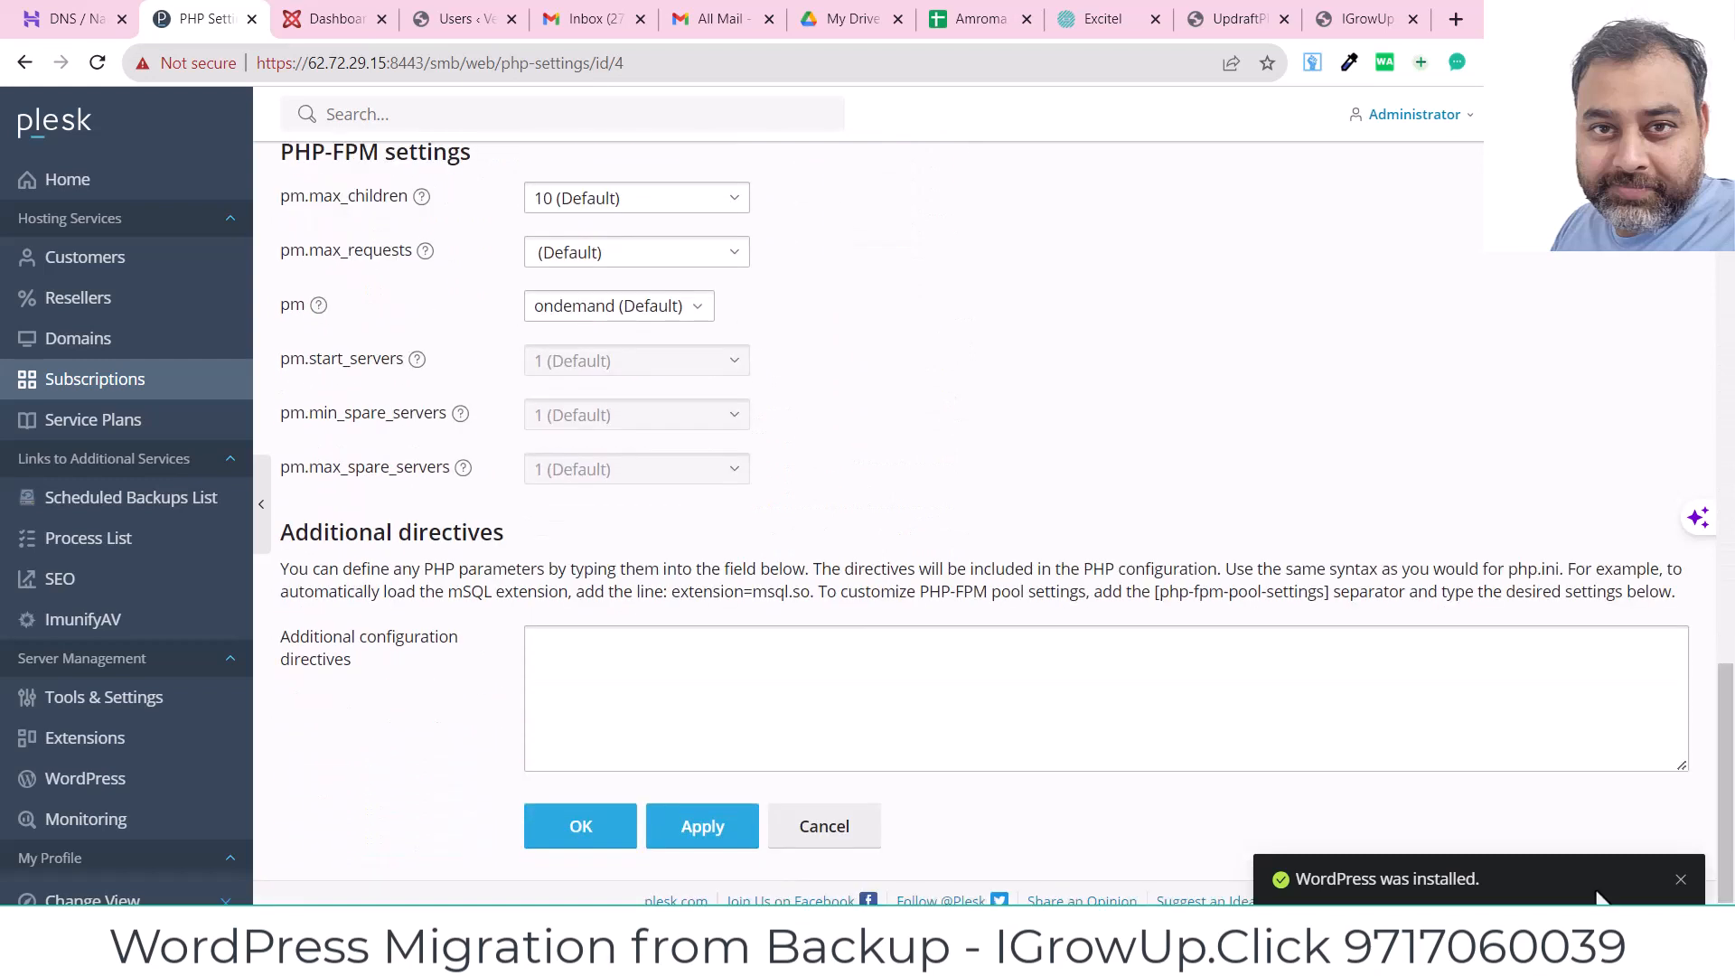
{"action": "left_click", "coordinate": [583, 831]}
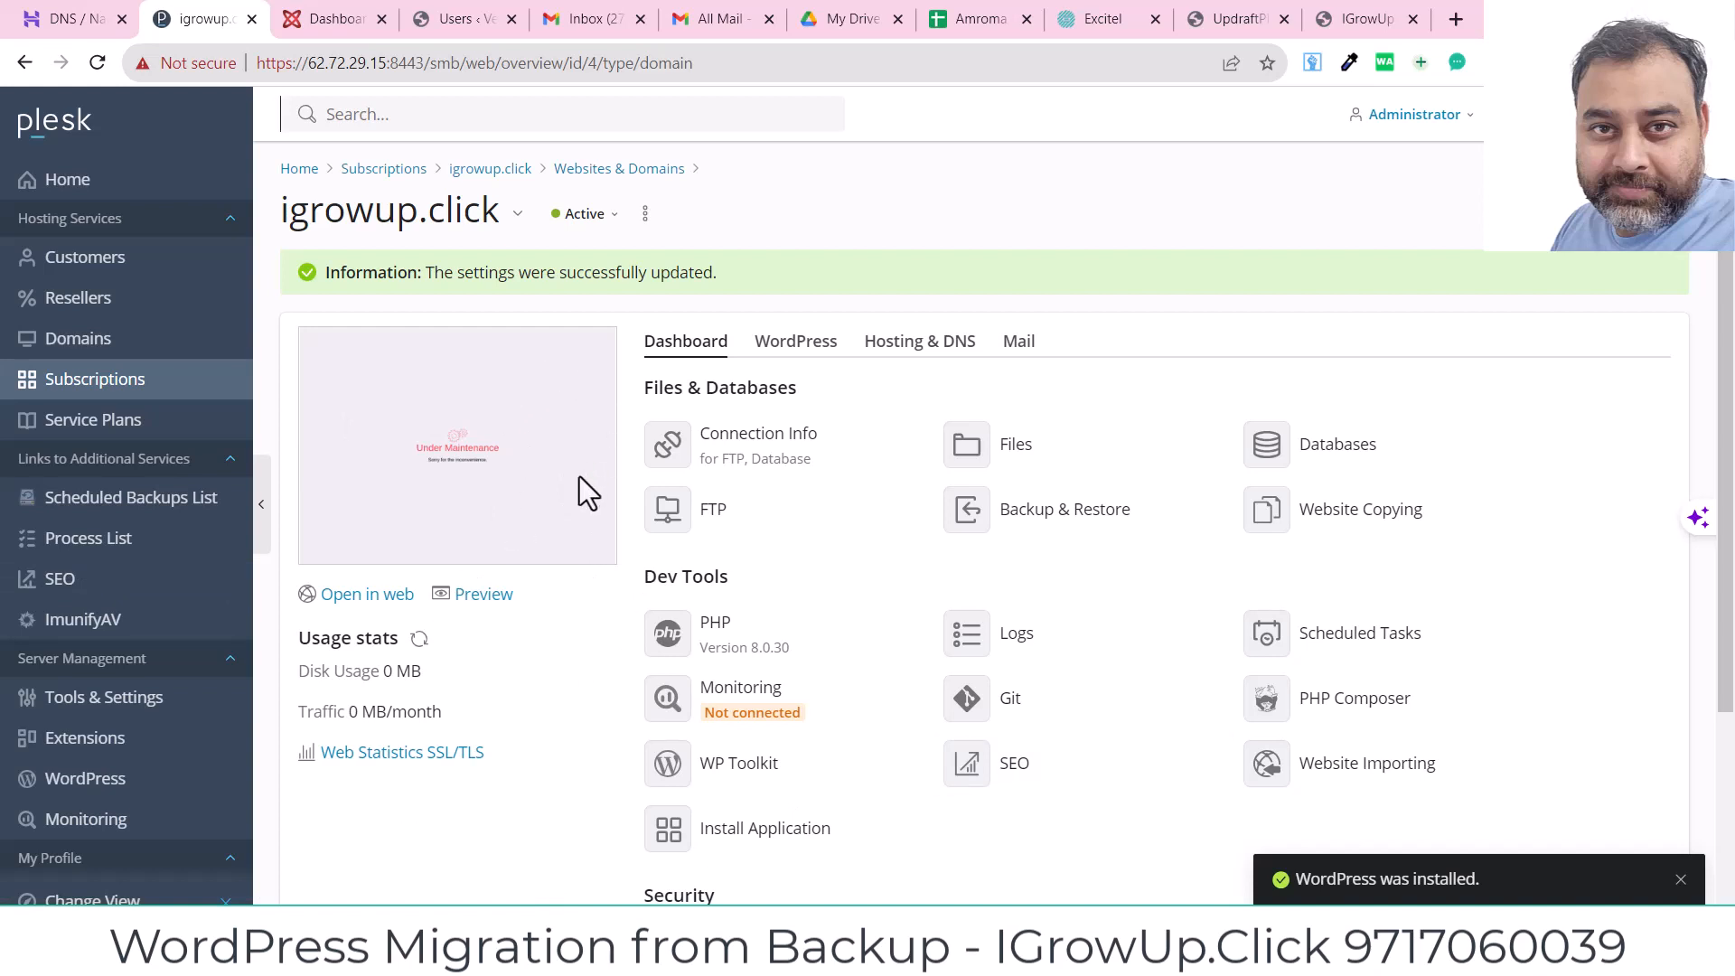
Step: Preview the igrowup.click site and go to its /wp-admin login page
{"action": "left_click", "coordinate": [483, 597]}
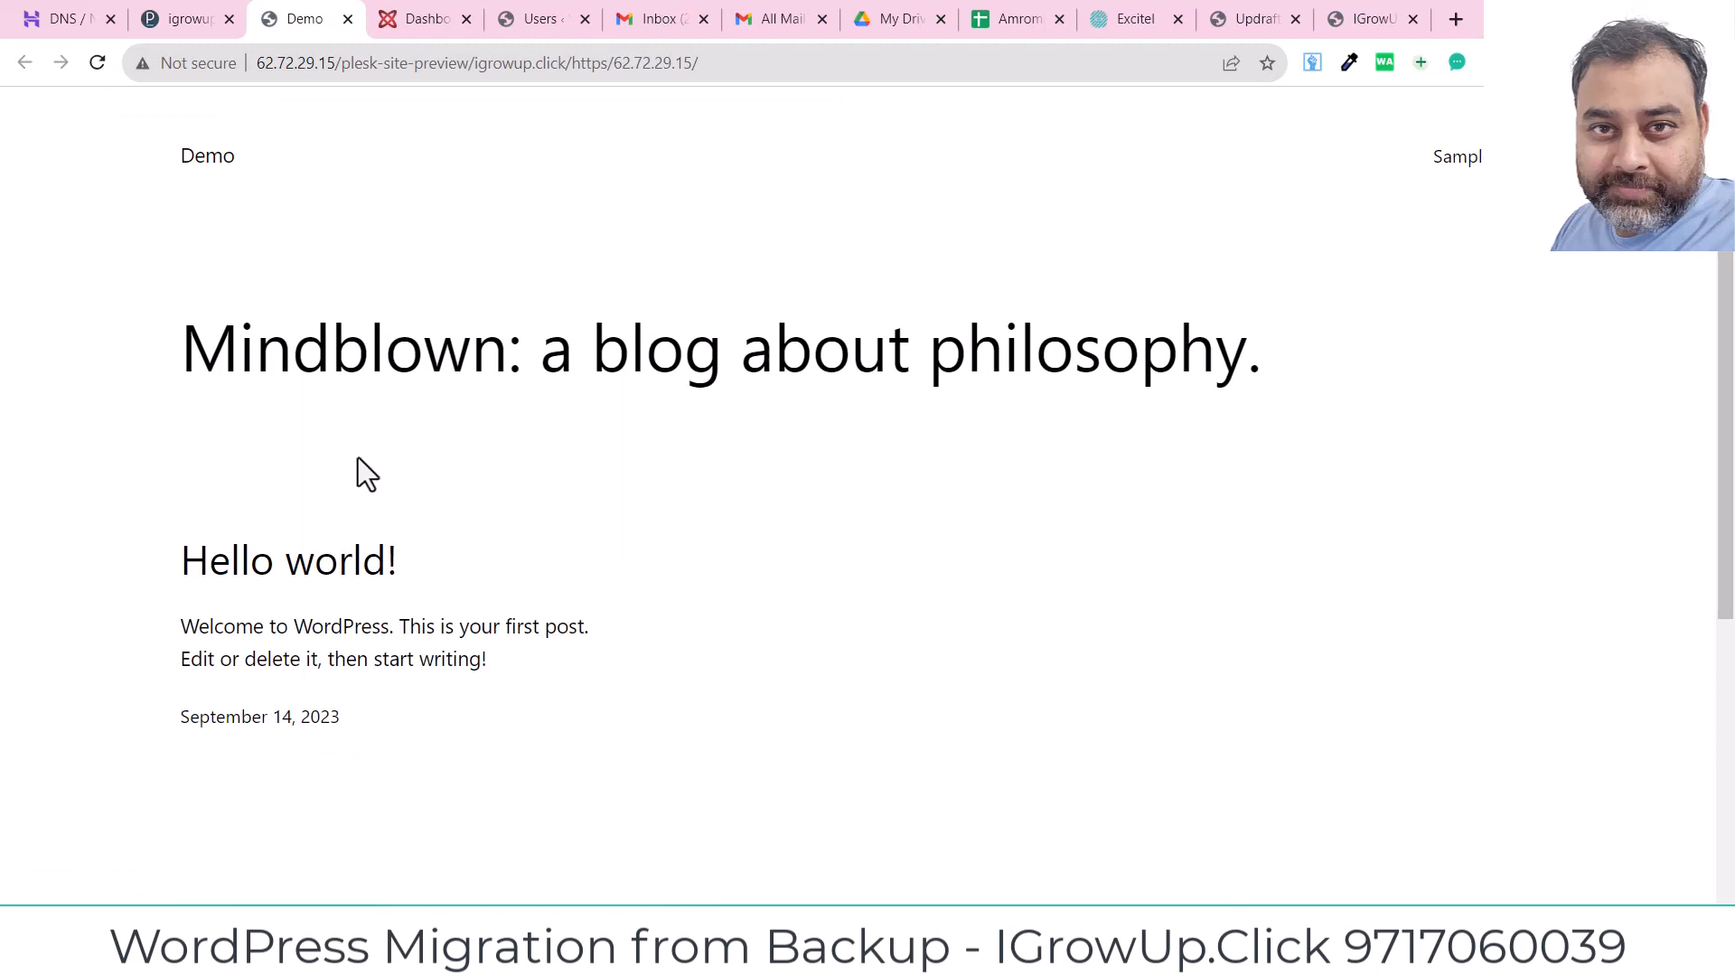
{"action": "left_click_drag", "start_coordinate": [212, 366], "coordinate": [1040, 342]}
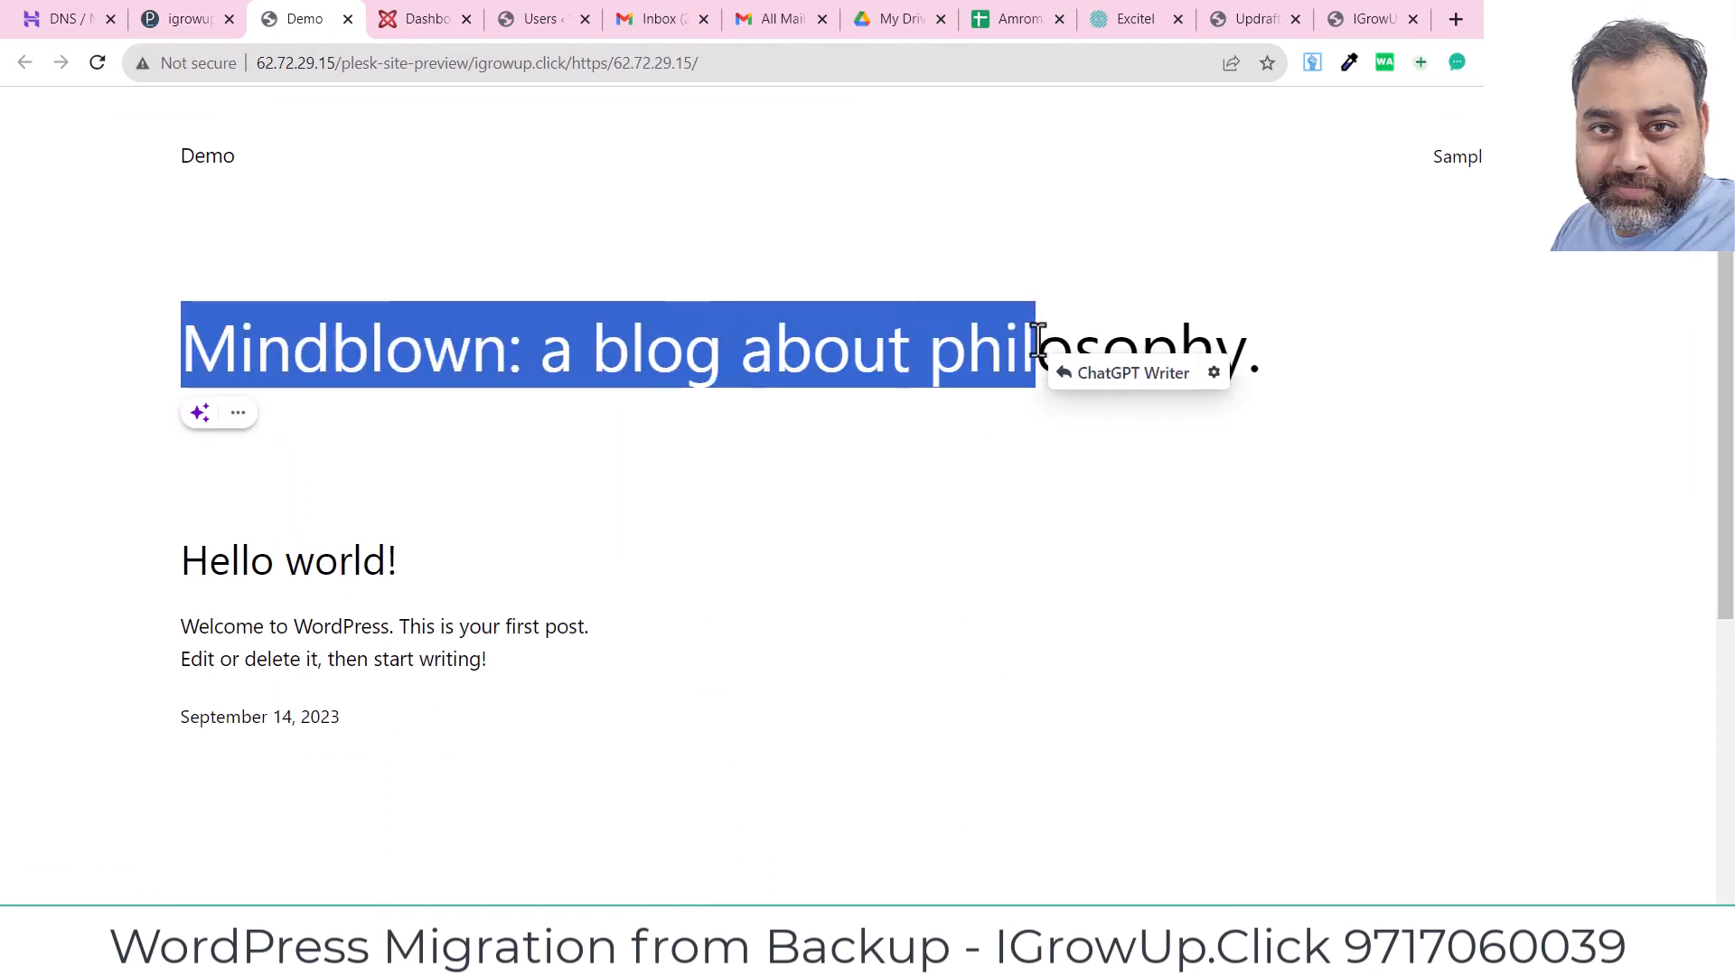
{"action": "left_click", "coordinate": [805, 70]}
{"action": "left_click", "coordinate": [811, 72]}
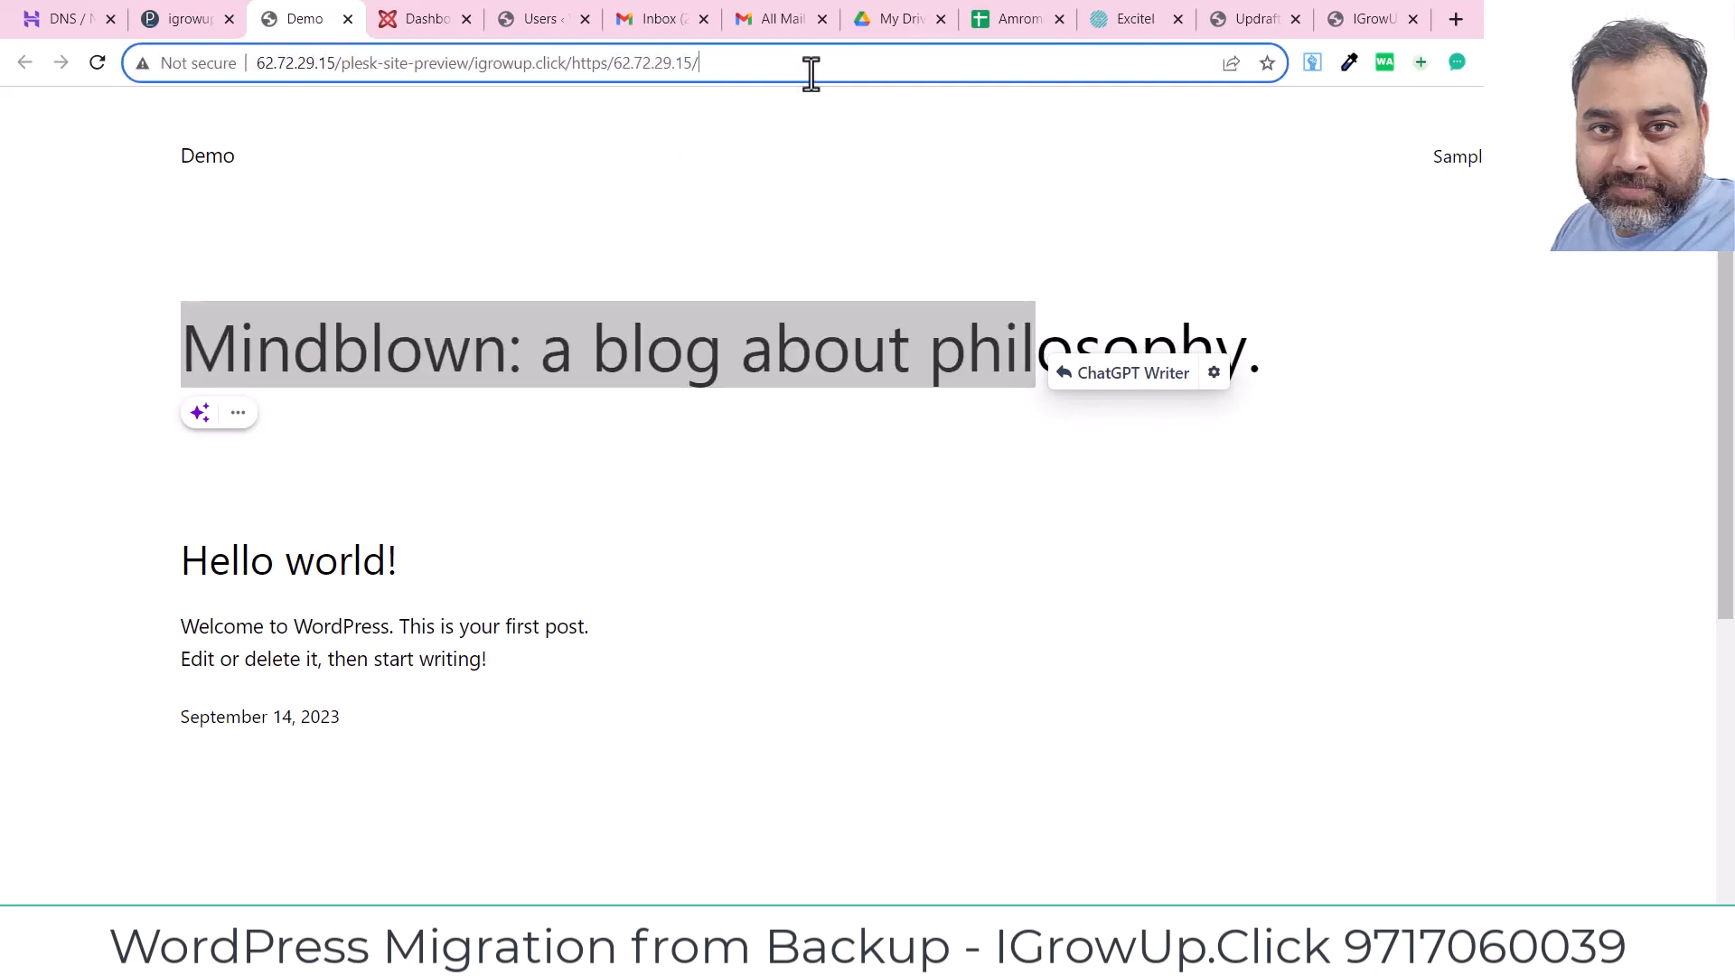
{"action": "type", "text": "wp-admin"}
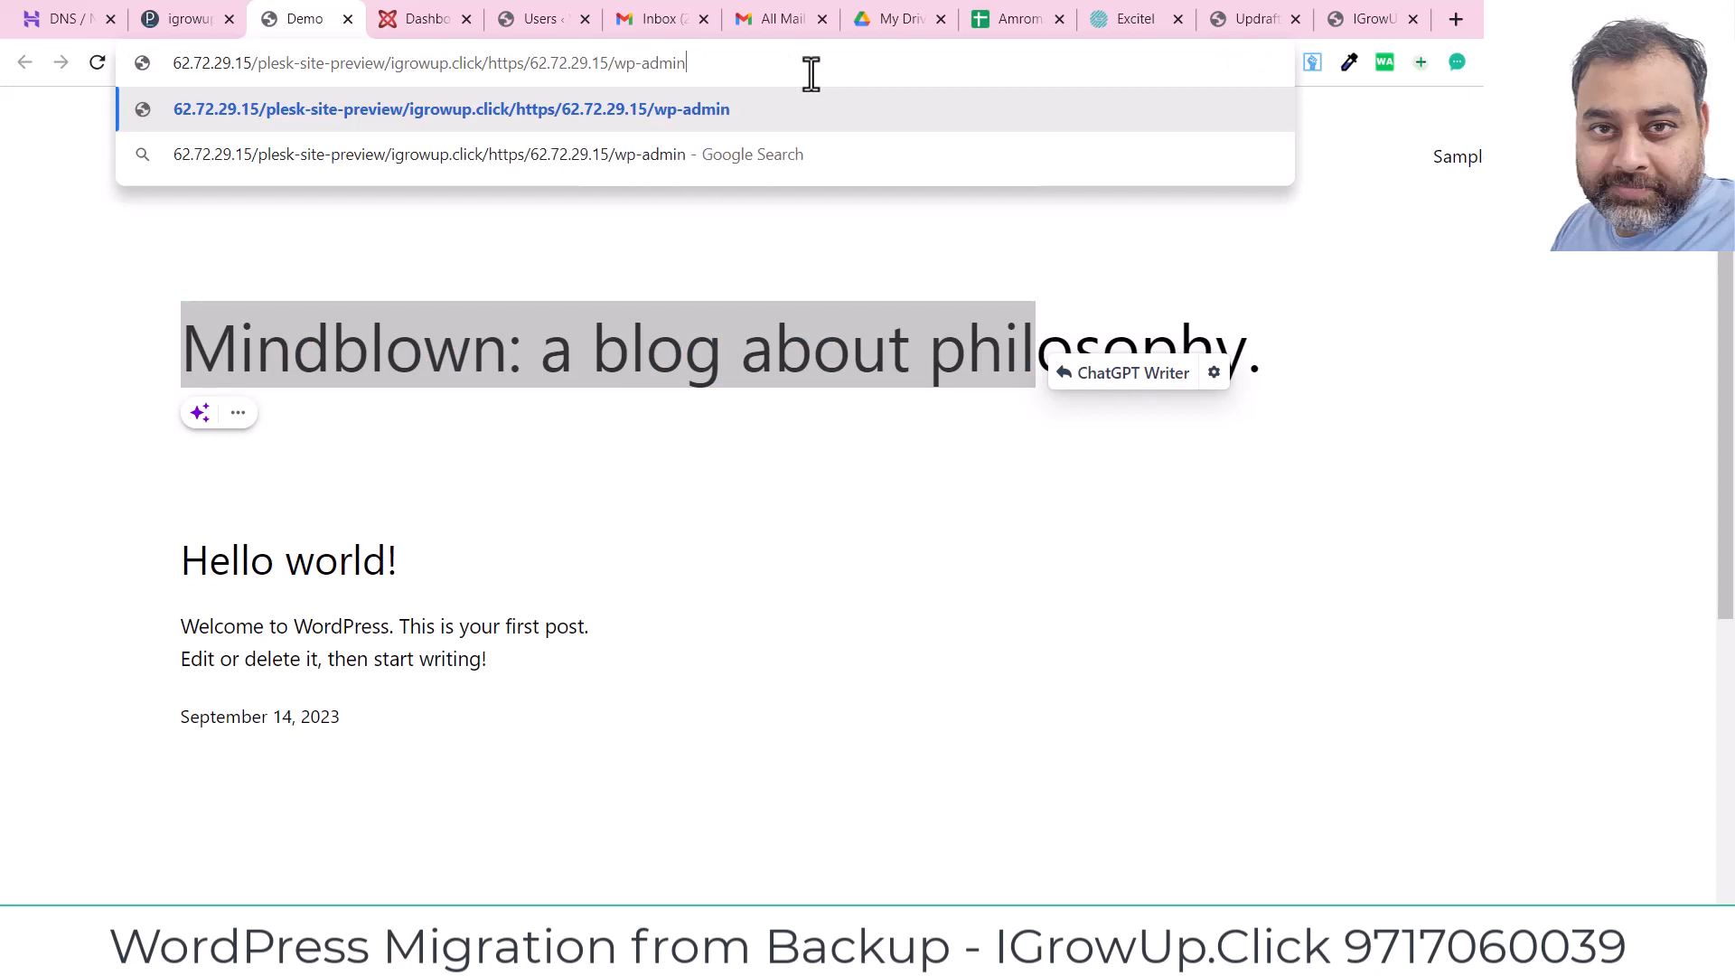
{"action": "key", "text": "Return"}
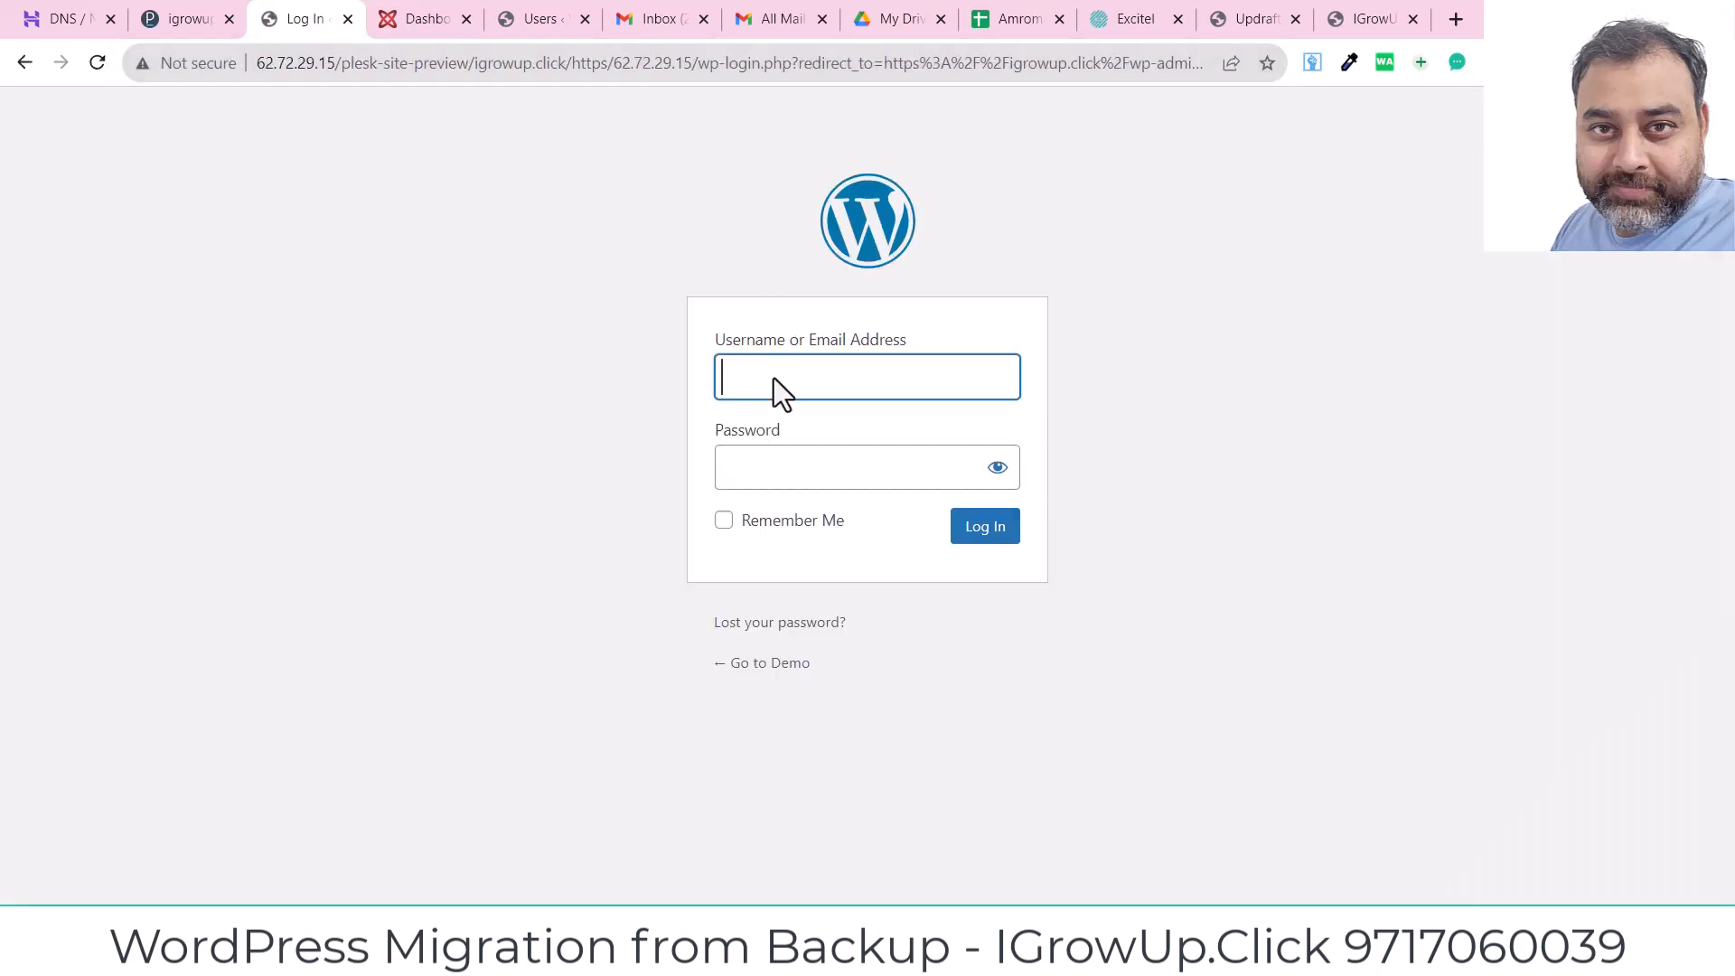
Step: Enter the admin username, then close the preview and reload the Plesk domain overview
{"action": "type", "text": "joyy"}
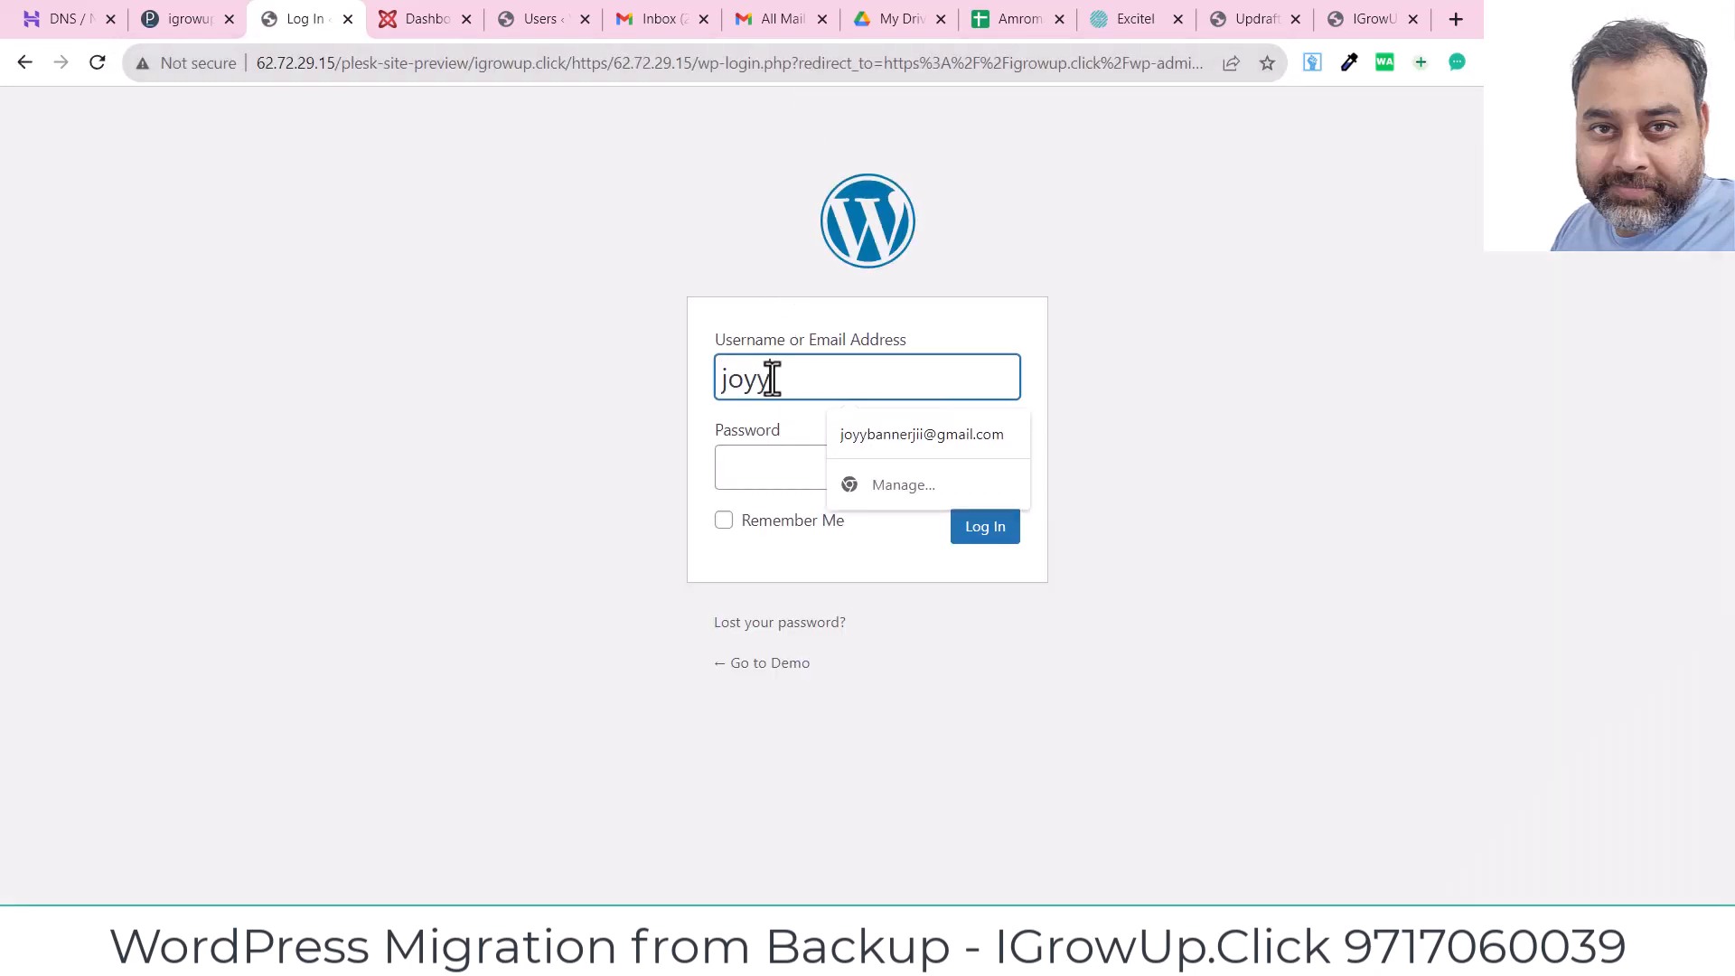
{"action": "type", "text": "bannerjii"}
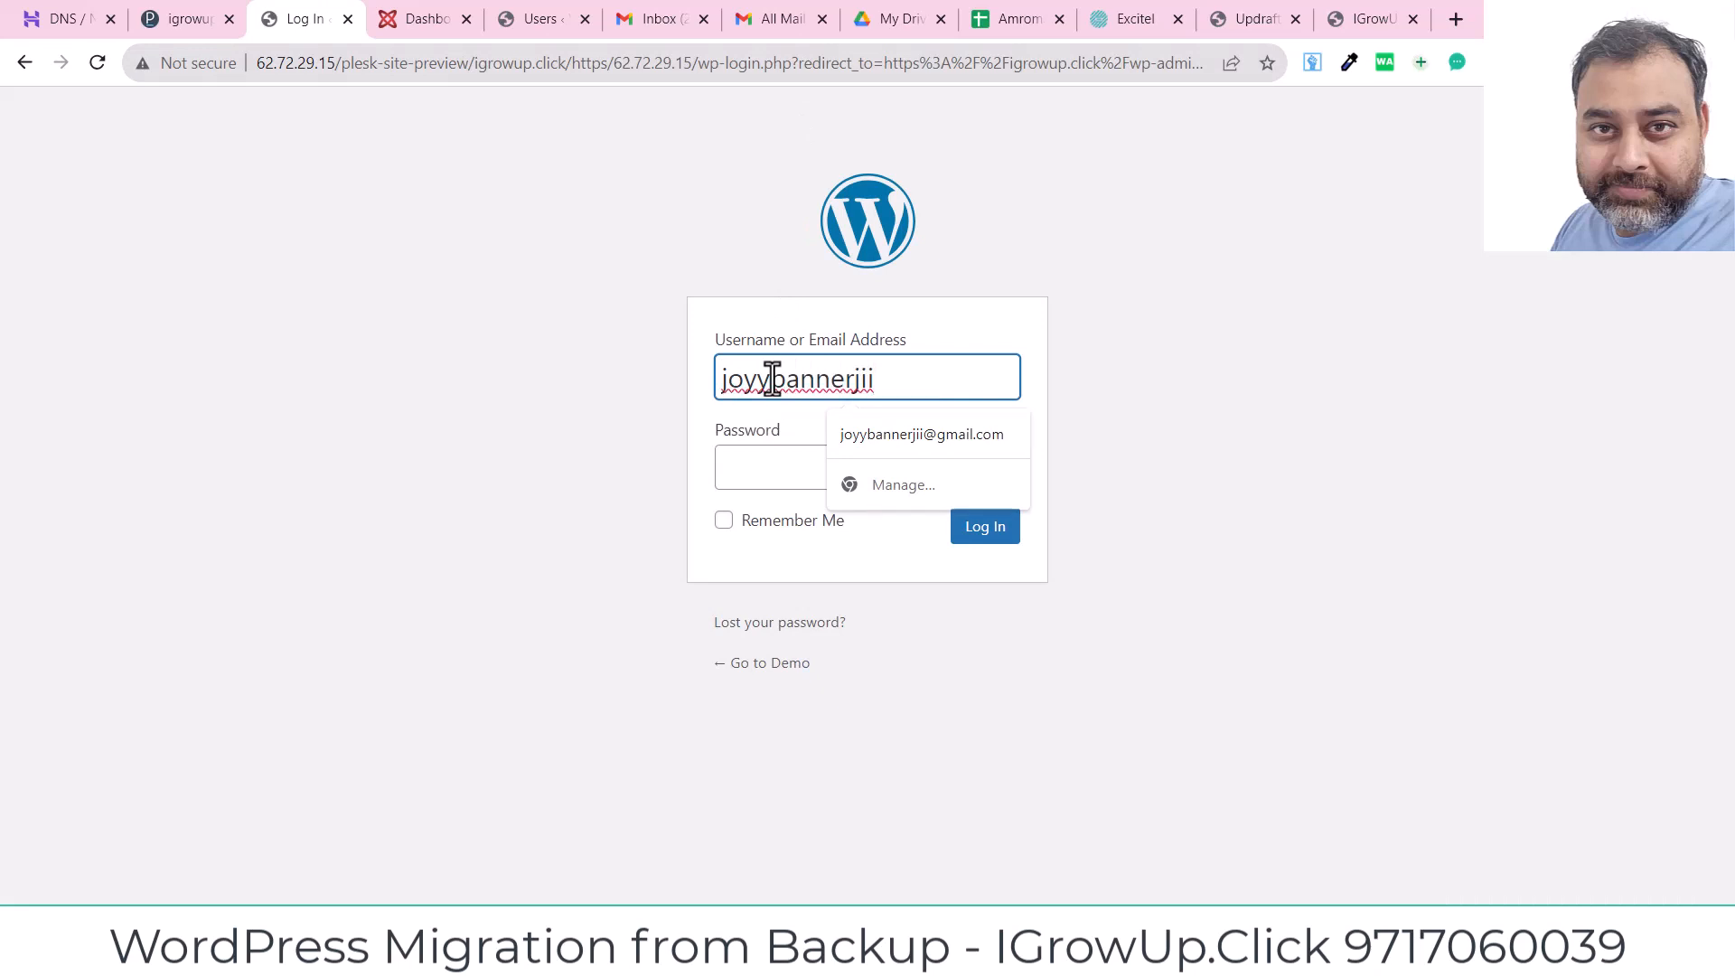
{"action": "left_click", "coordinate": [740, 477]}
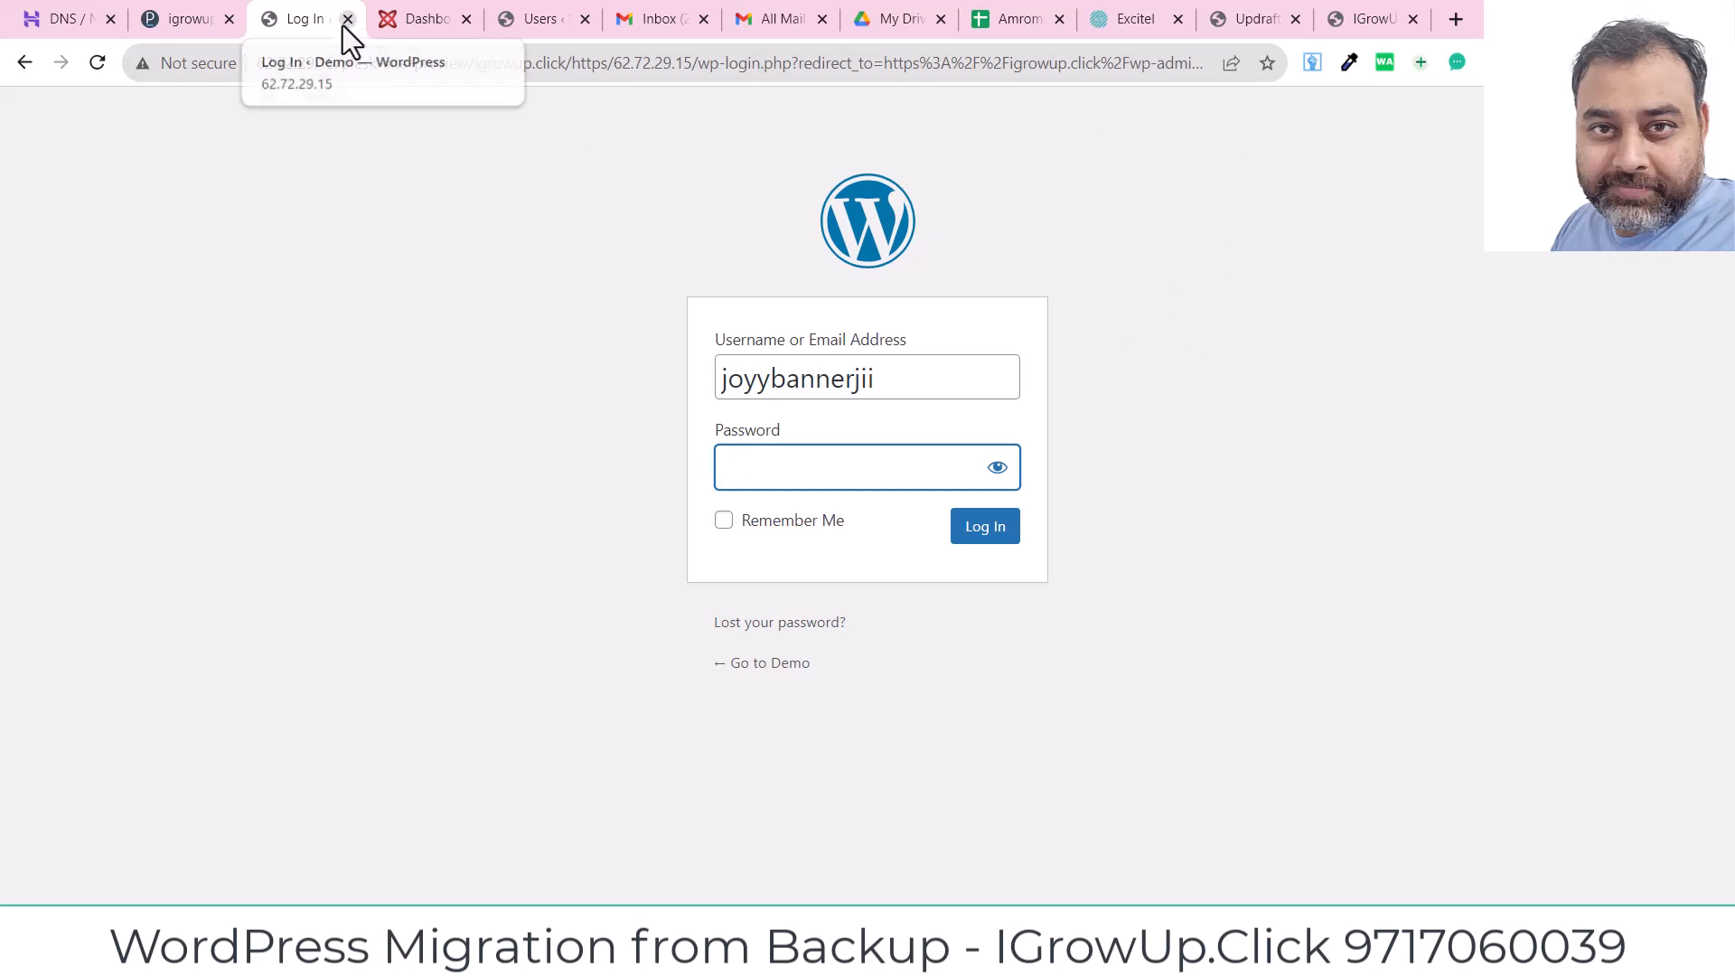
{"action": "left_click", "coordinate": [348, 19]}
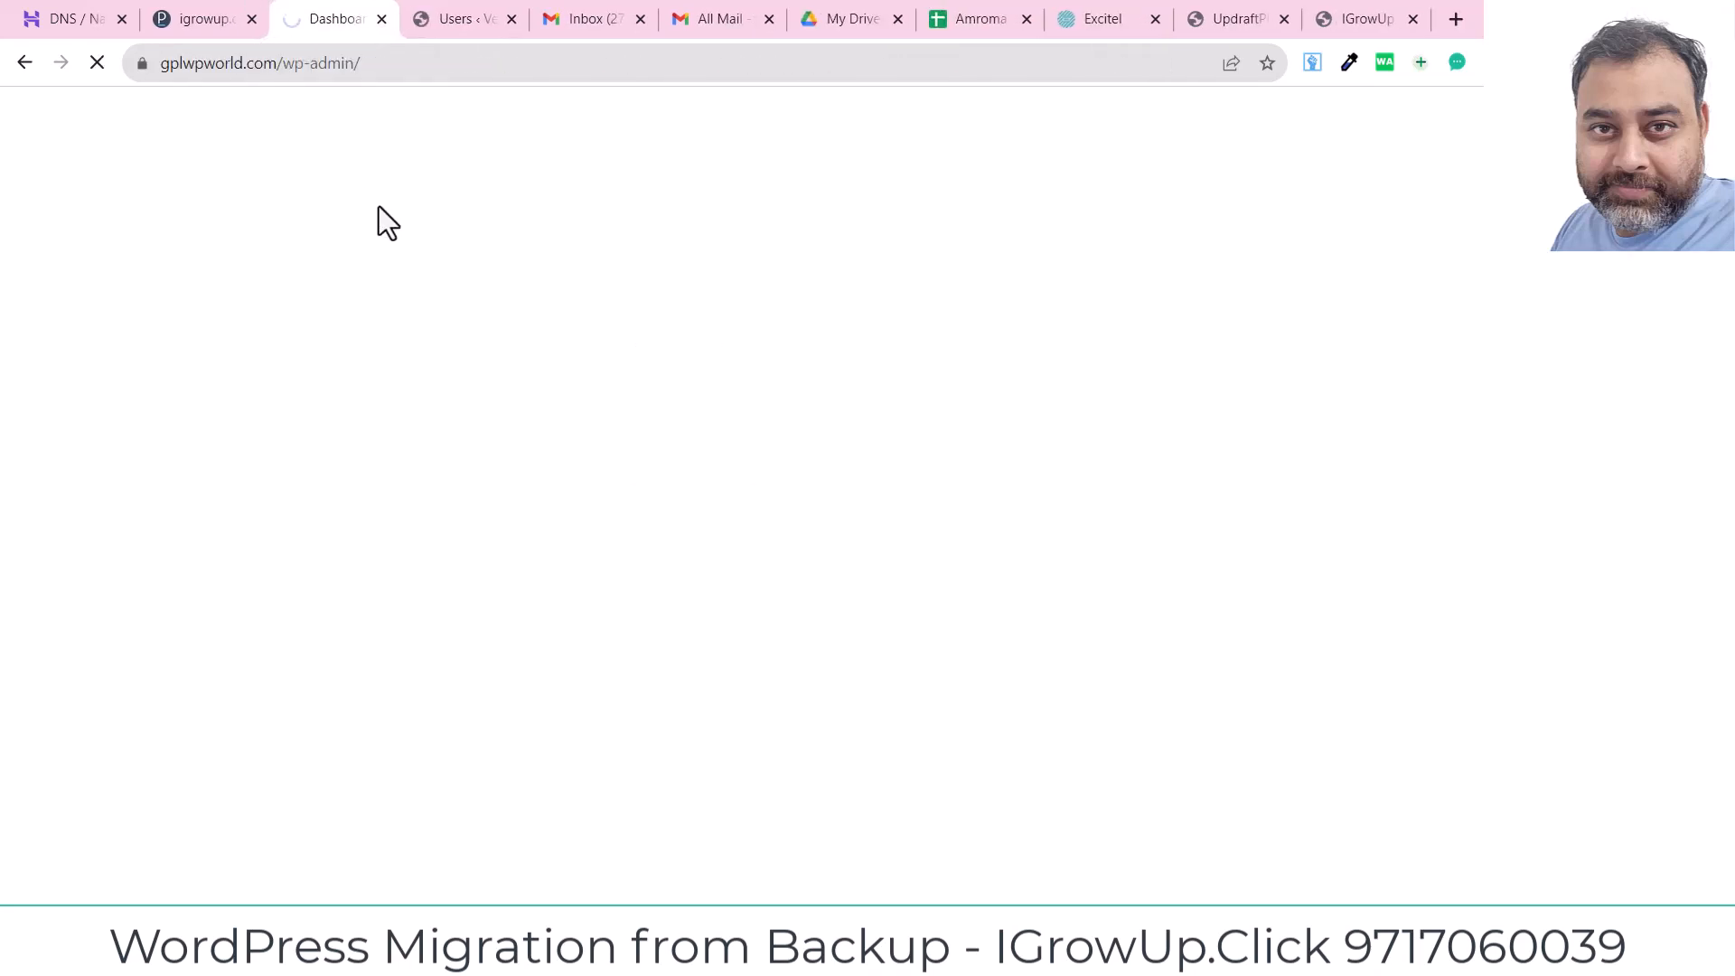
{"action": "left_click", "coordinate": [208, 19]}
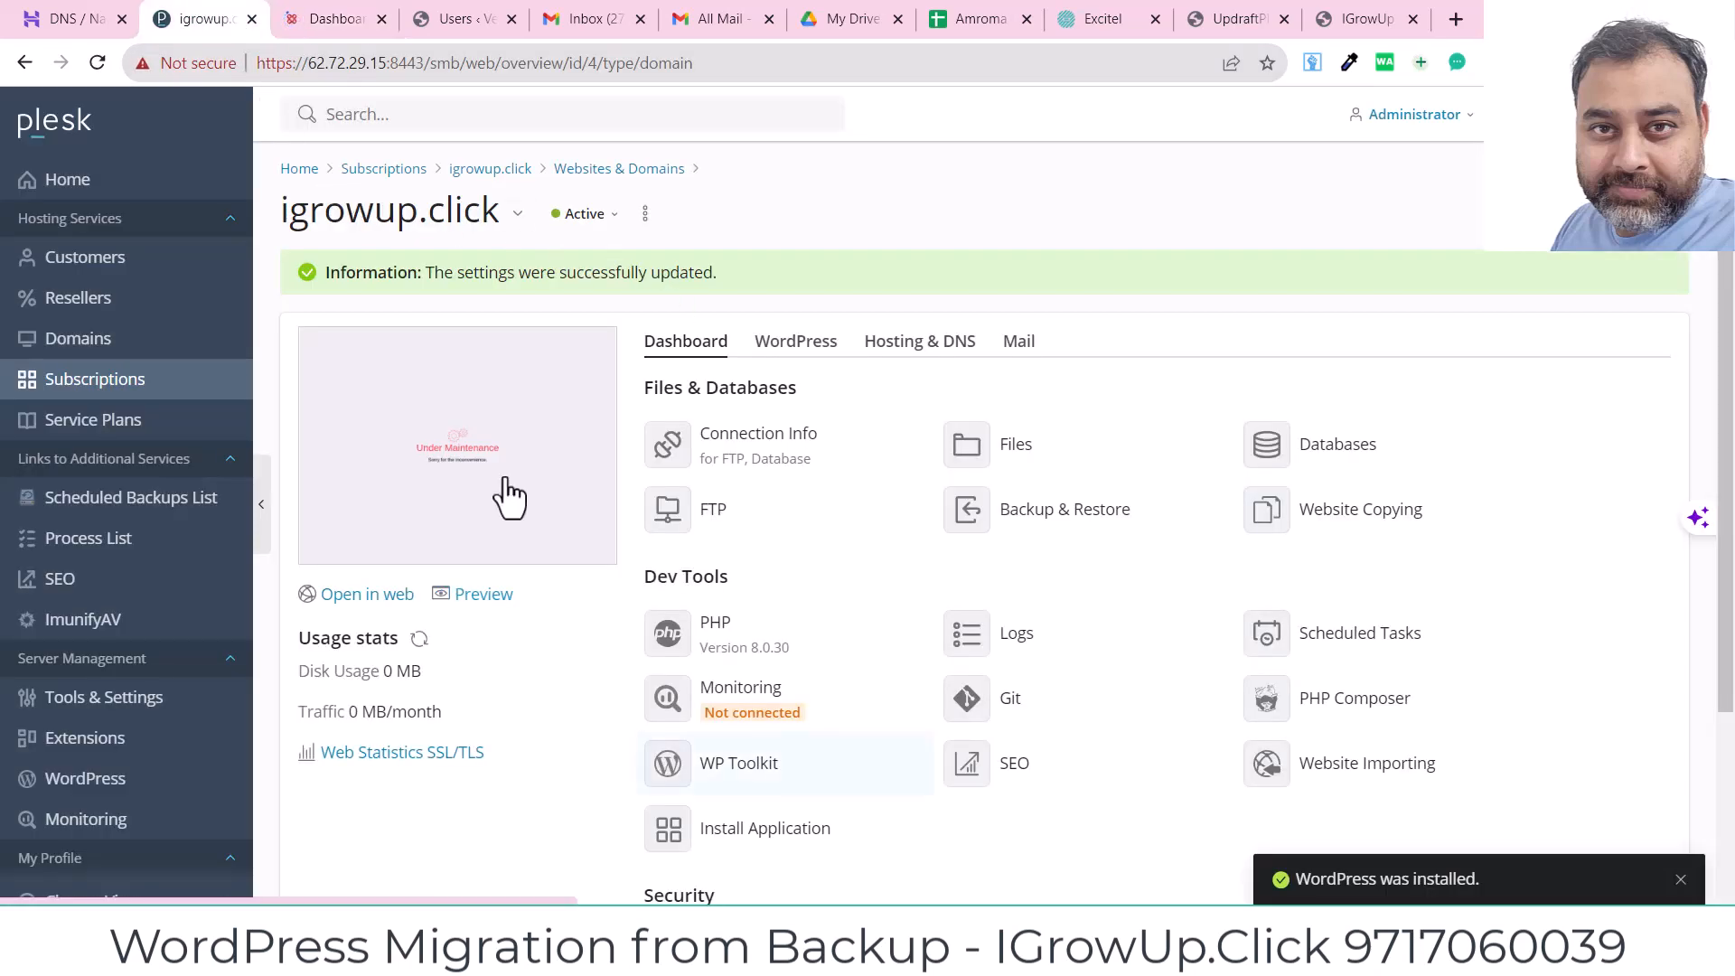
{"action": "left_click", "coordinate": [98, 64]}
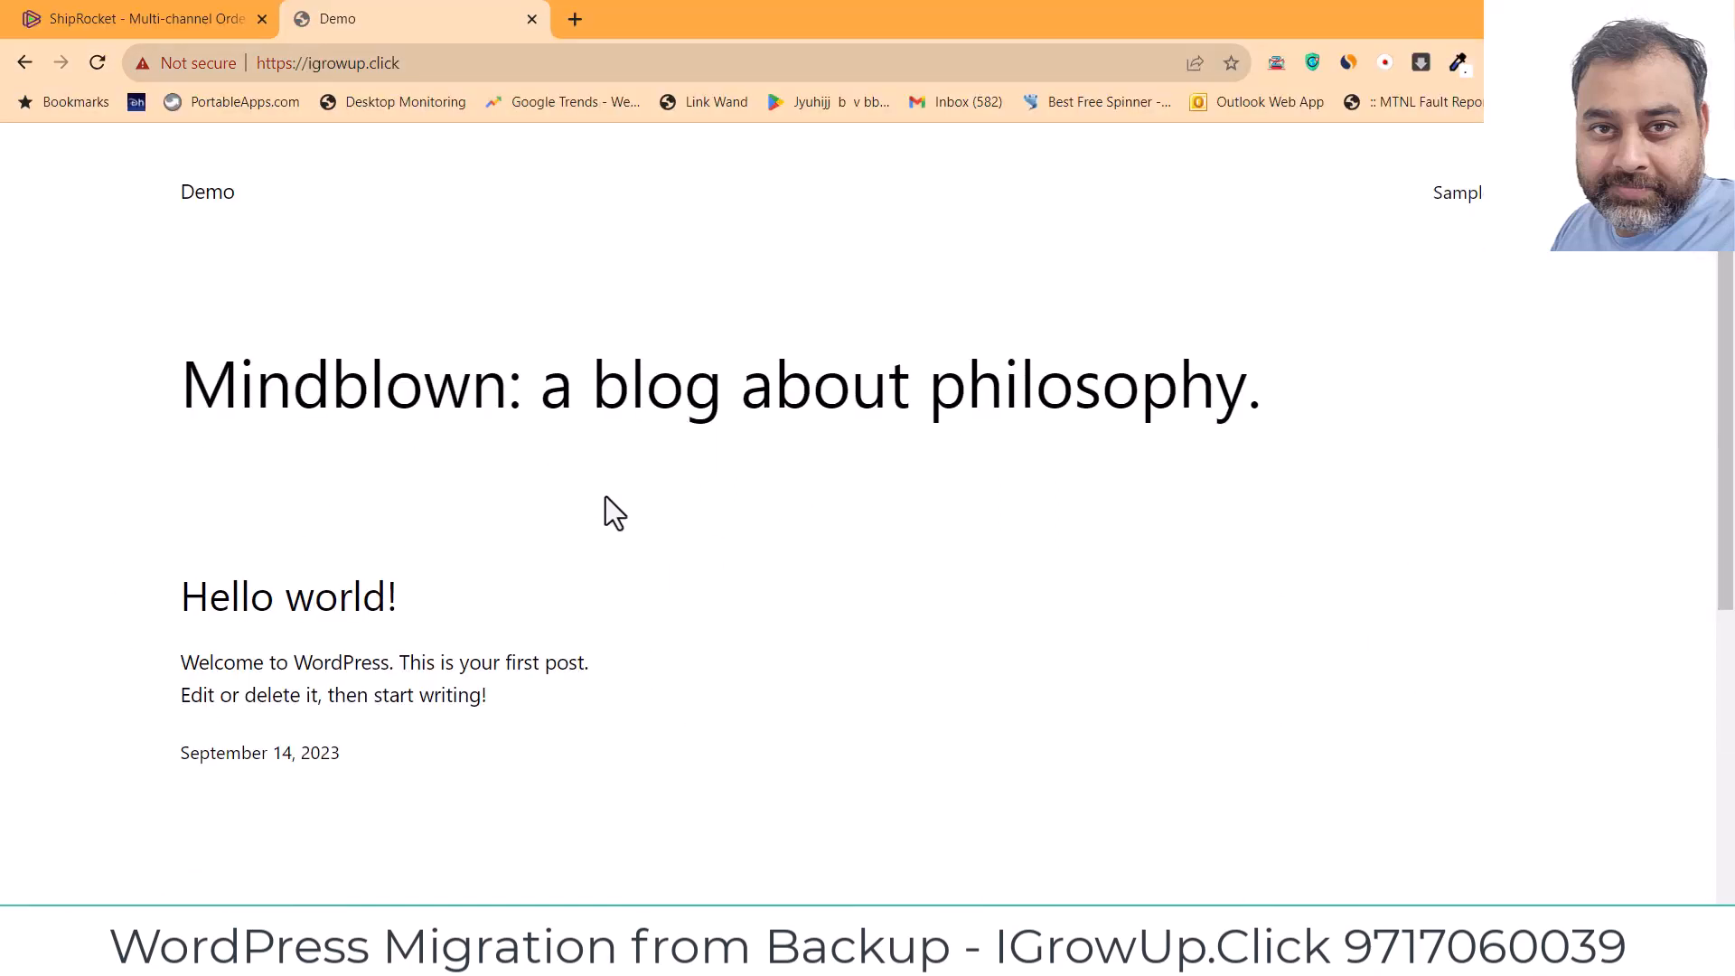
Step: Load igrowup.click/wp-admin to reach the WordPress login page
{"action": "left_click", "coordinate": [558, 67]}
{"action": "left_click", "coordinate": [560, 68]}
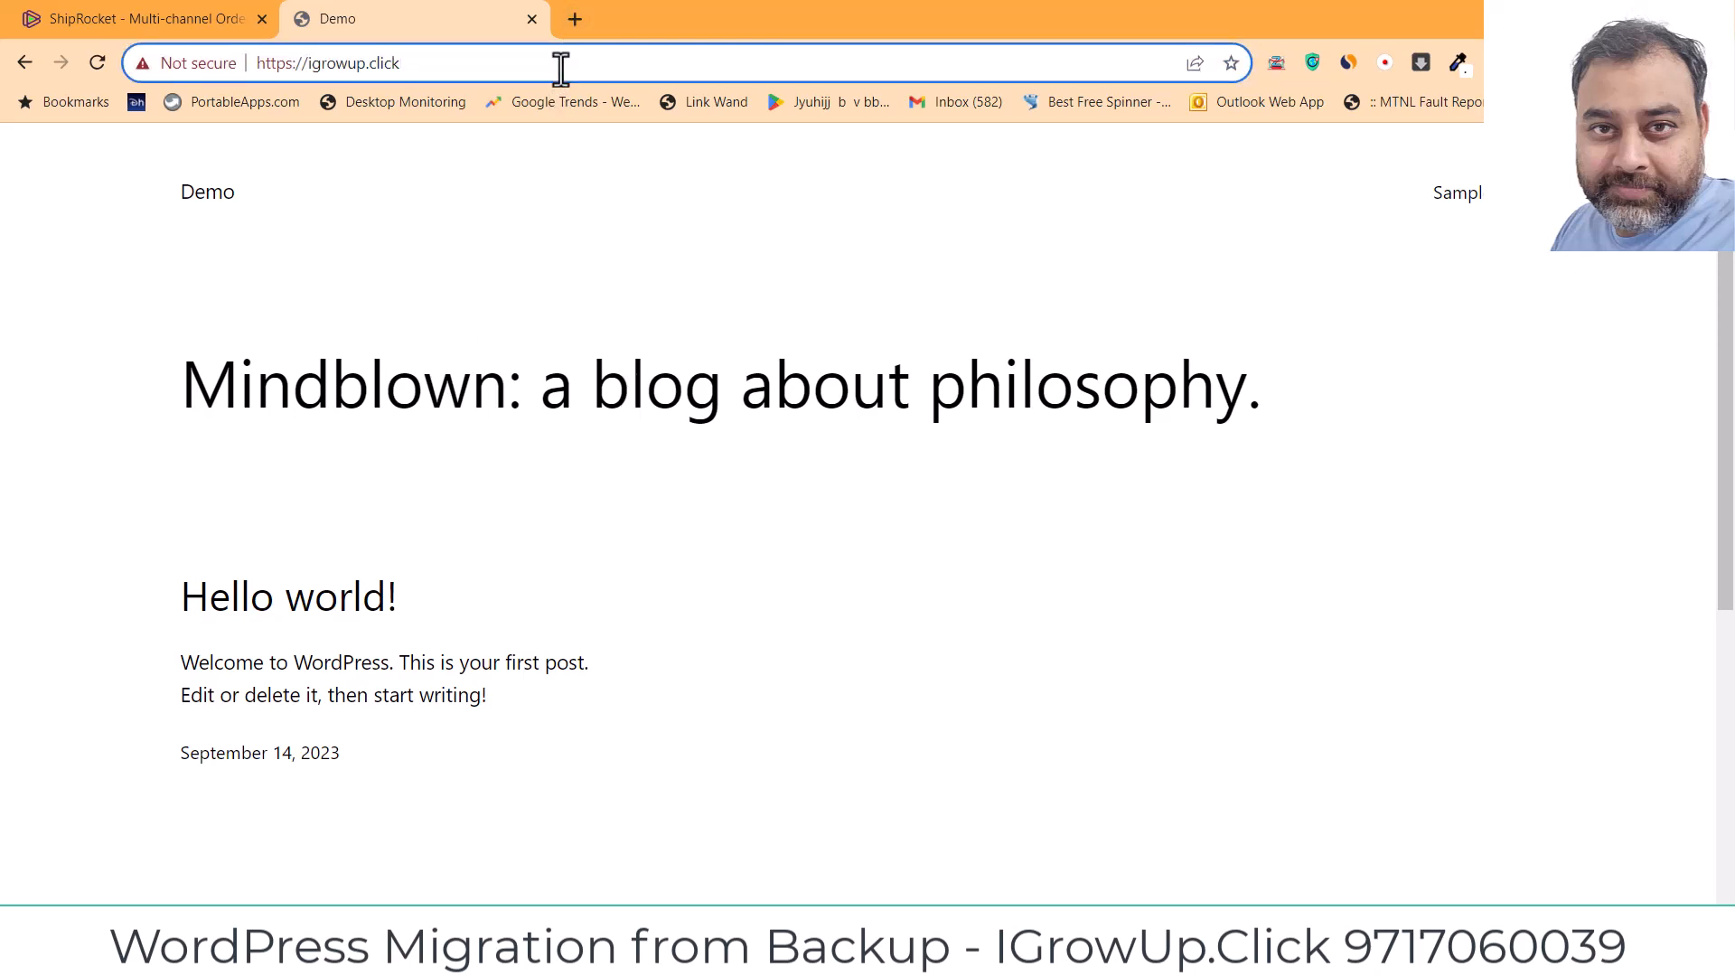
{"action": "type", "text": "/"}
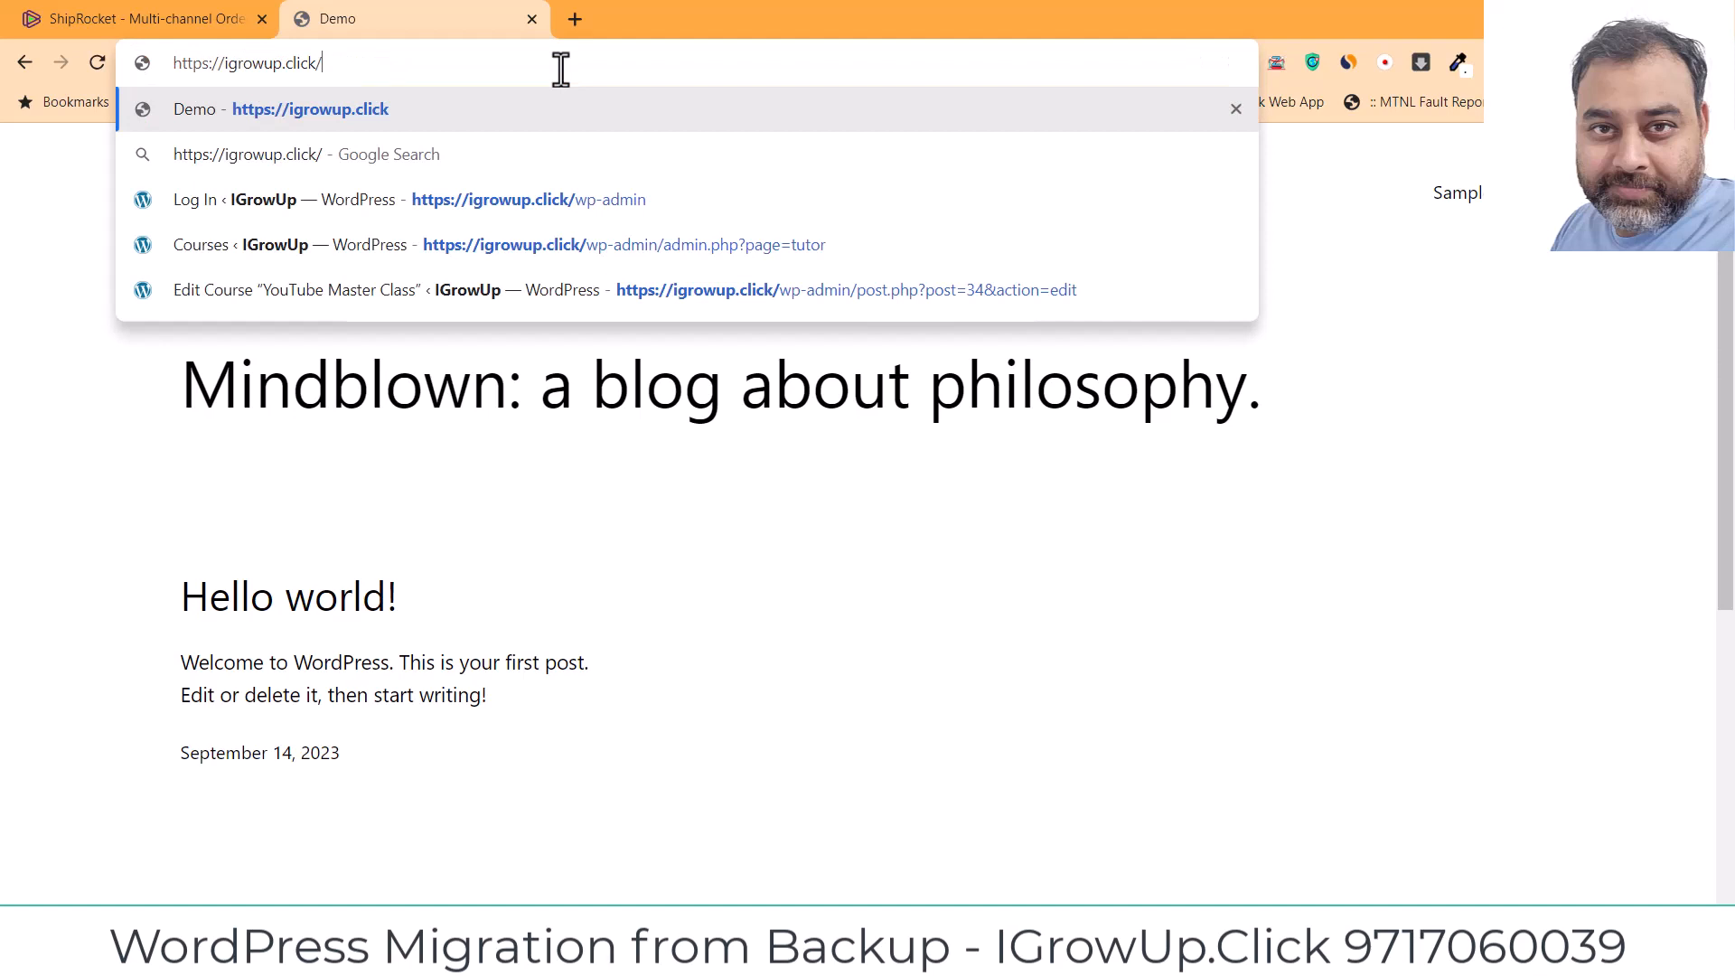
{"action": "type", "text": "wp-admin"}
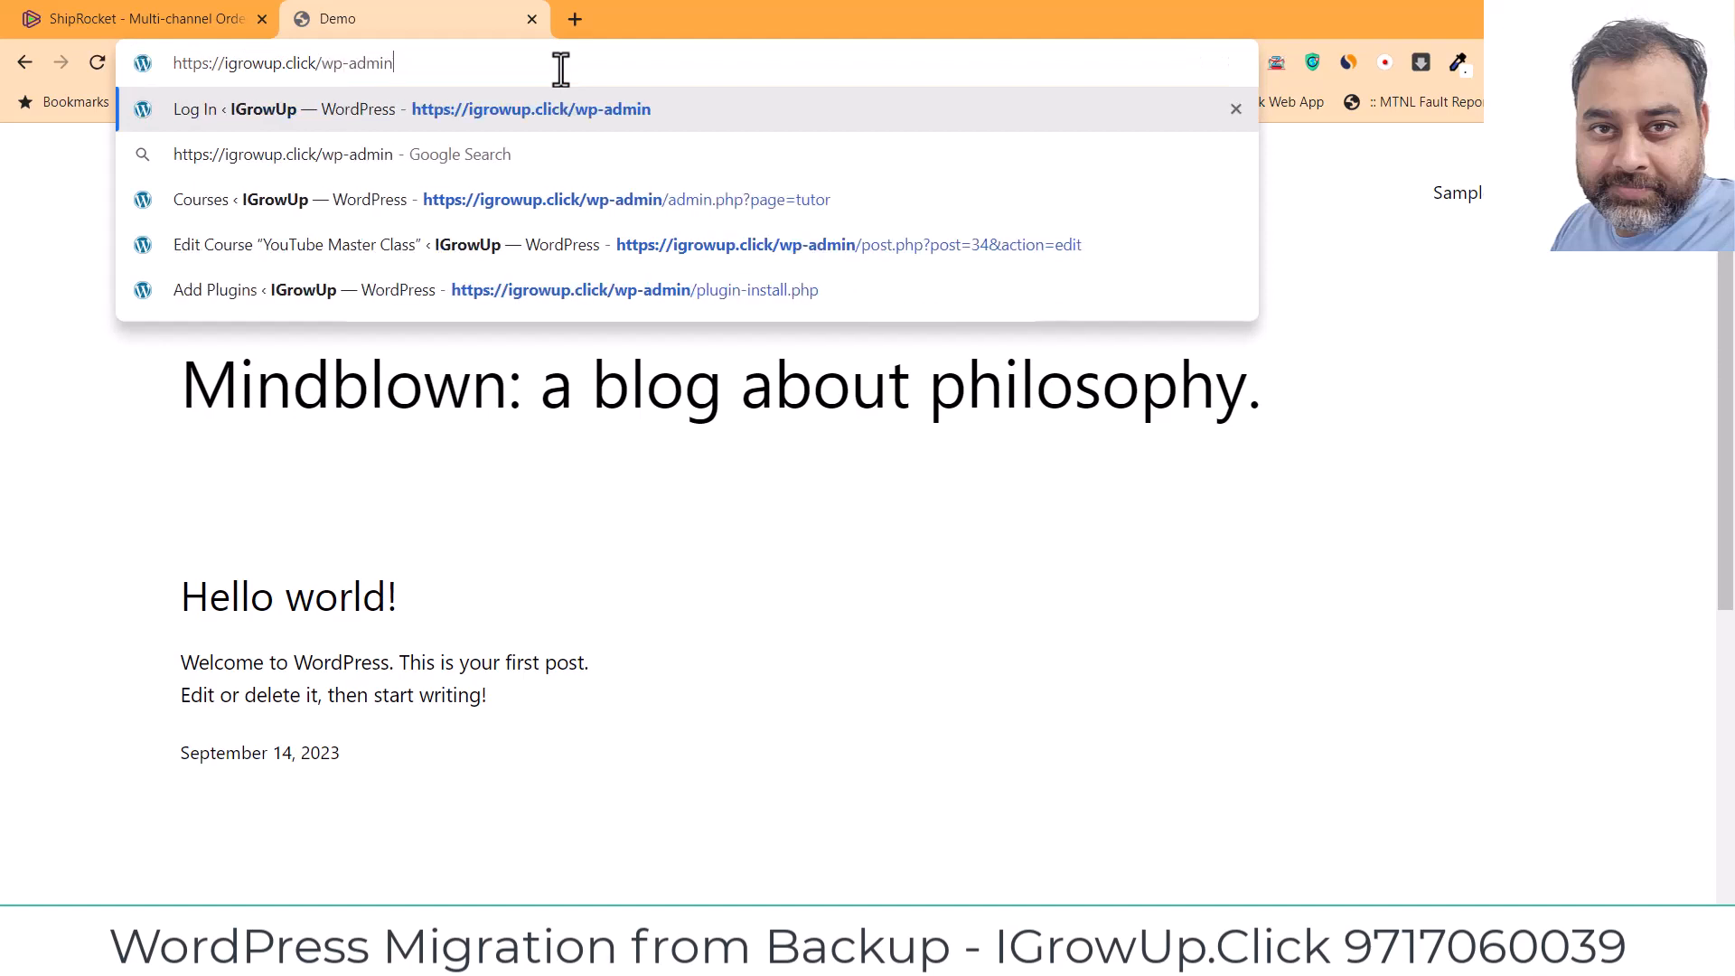
{"action": "key", "text": "Return"}
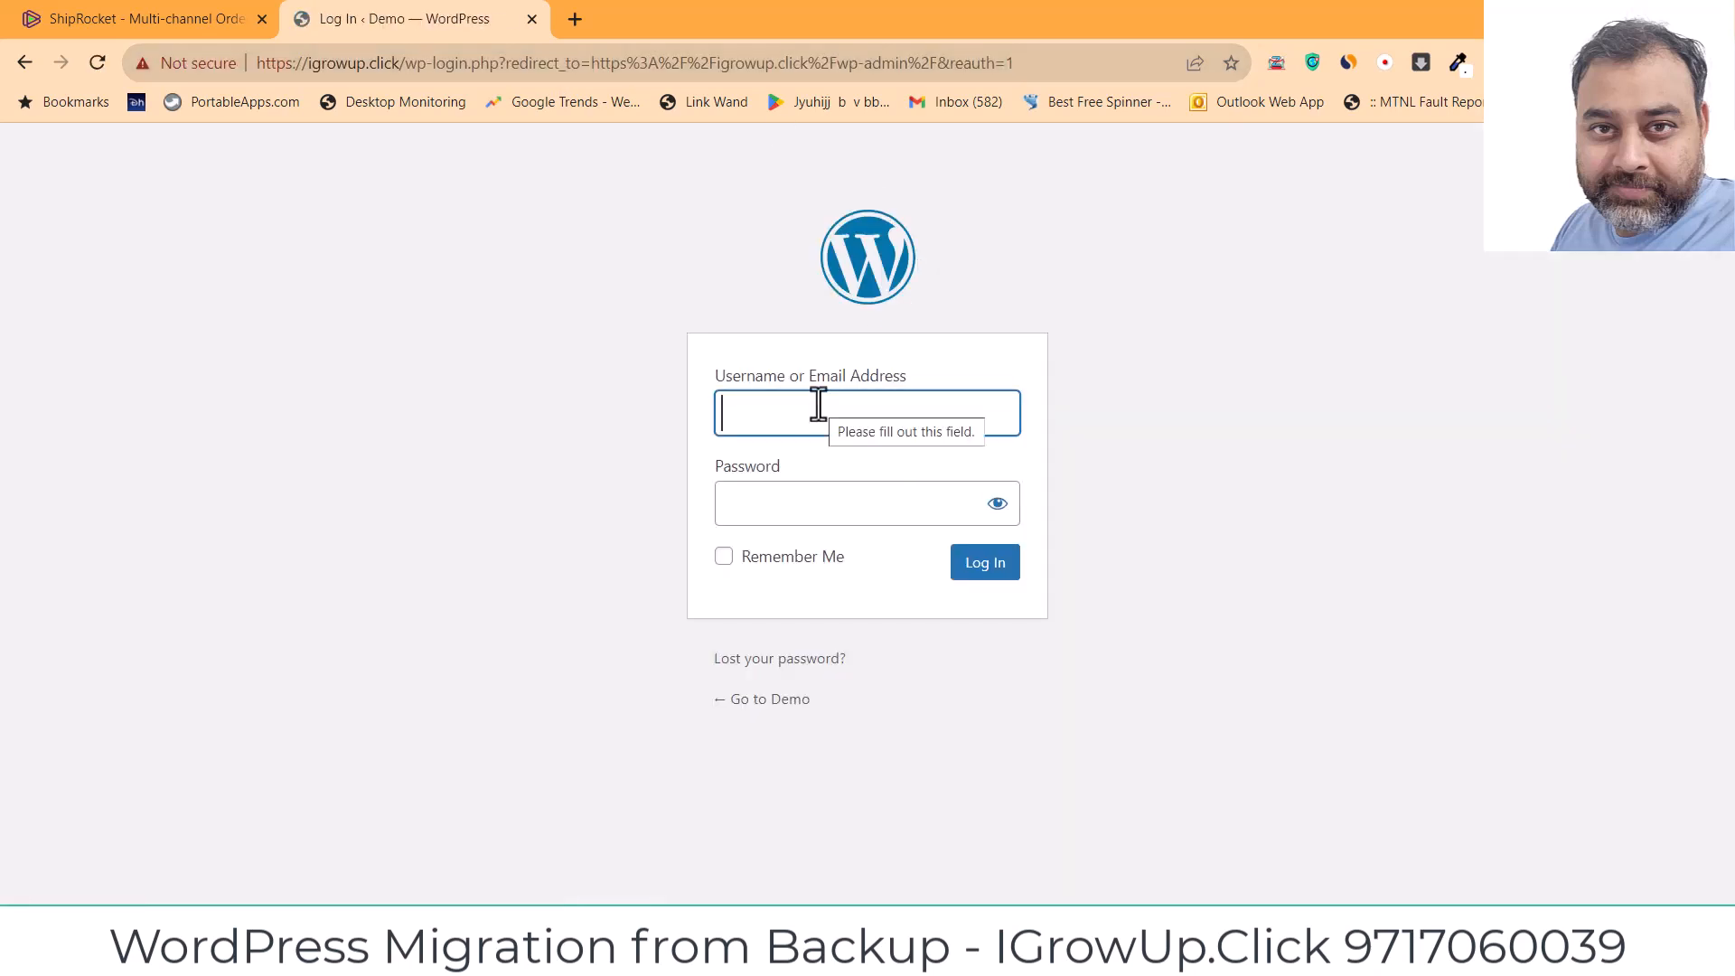
Step: Log in with the admin username and password
{"action": "type", "text": "joyybanner"}
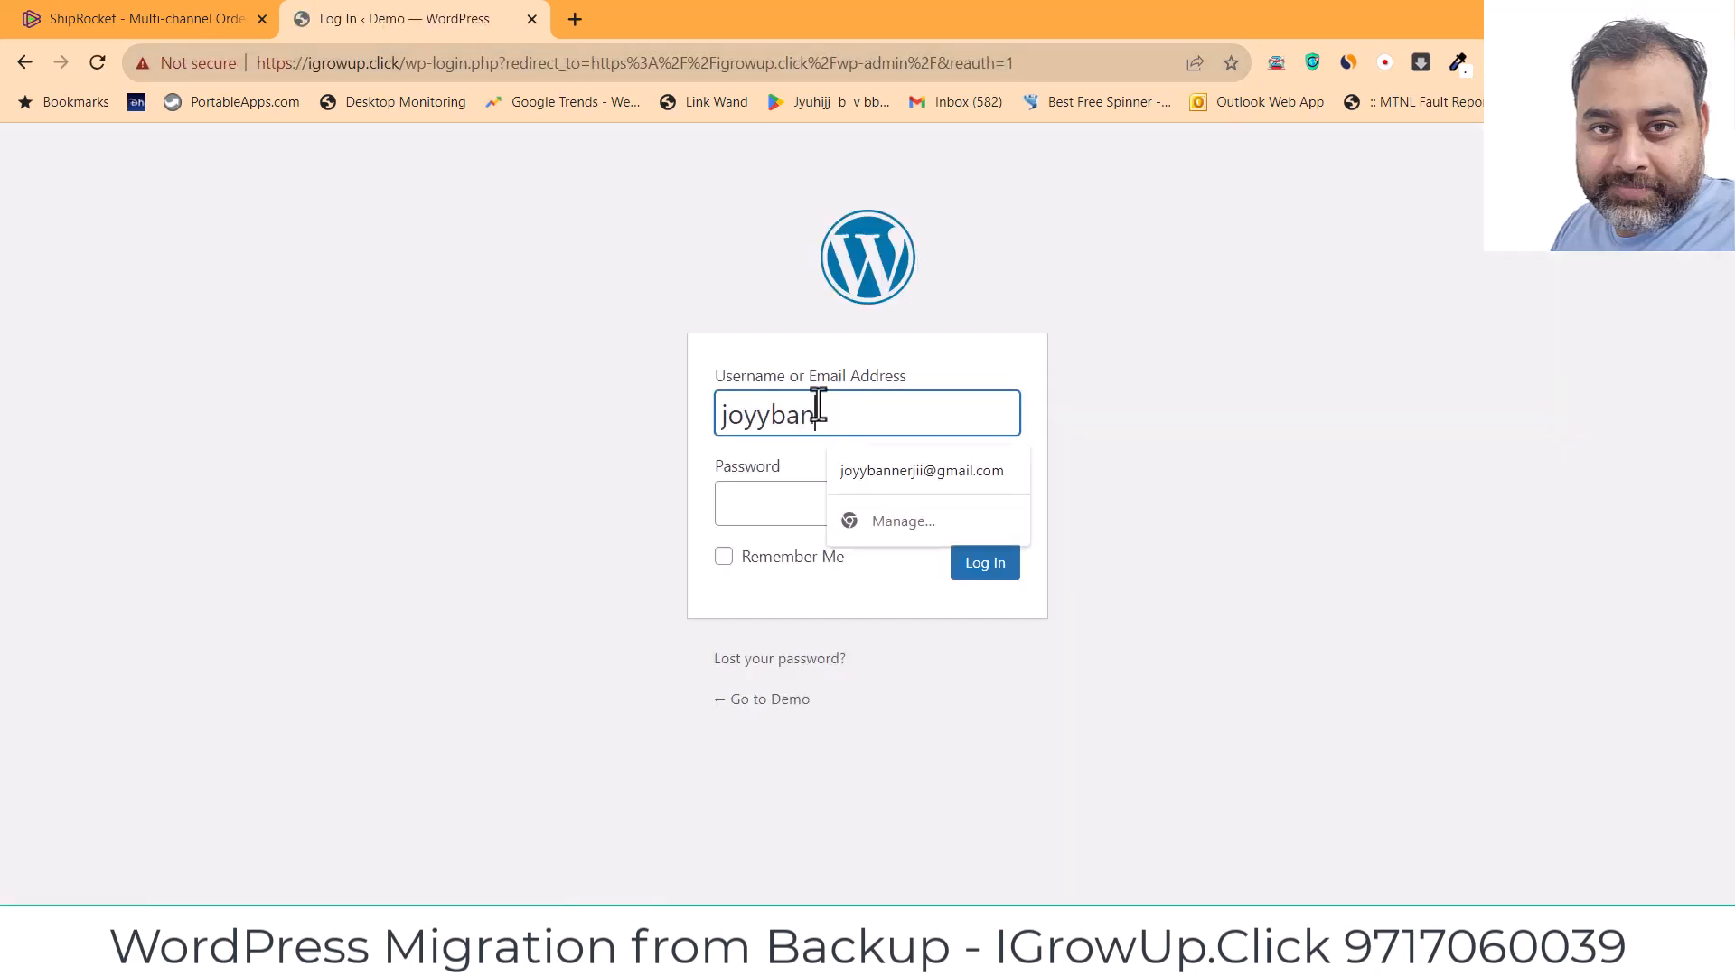
{"action": "key", "text": "BackSpace"}
{"action": "key", "text": "BackSpace"}
{"action": "key", "text": "BackSpace"}
{"action": "key", "text": "BackSpace"}
{"action": "key", "text": "BackSpace"}
{"action": "key", "text": "BackSpace"}
{"action": "key", "text": "BackSpace"}
{"action": "key", "text": "BackSpace"}
{"action": "key", "text": "BackSpace"}
{"action": "key", "text": "BackSpace"}
{"action": "type", "text": "j"}
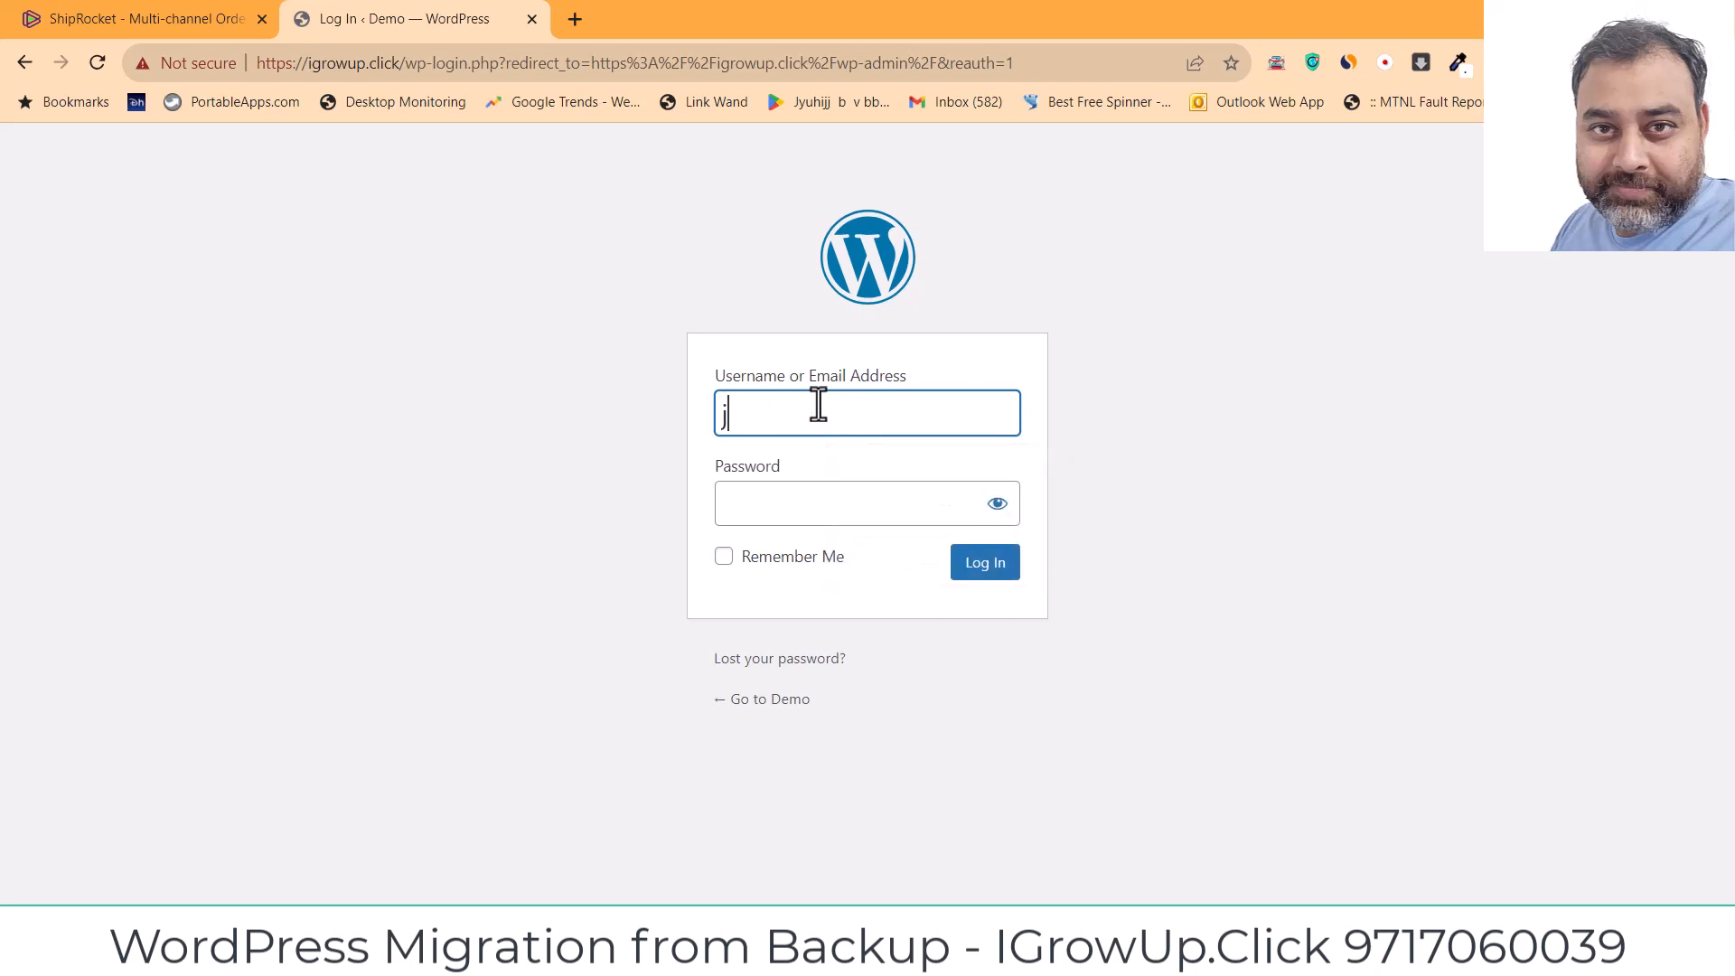
{"action": "type", "text": "oyybannerjii"}
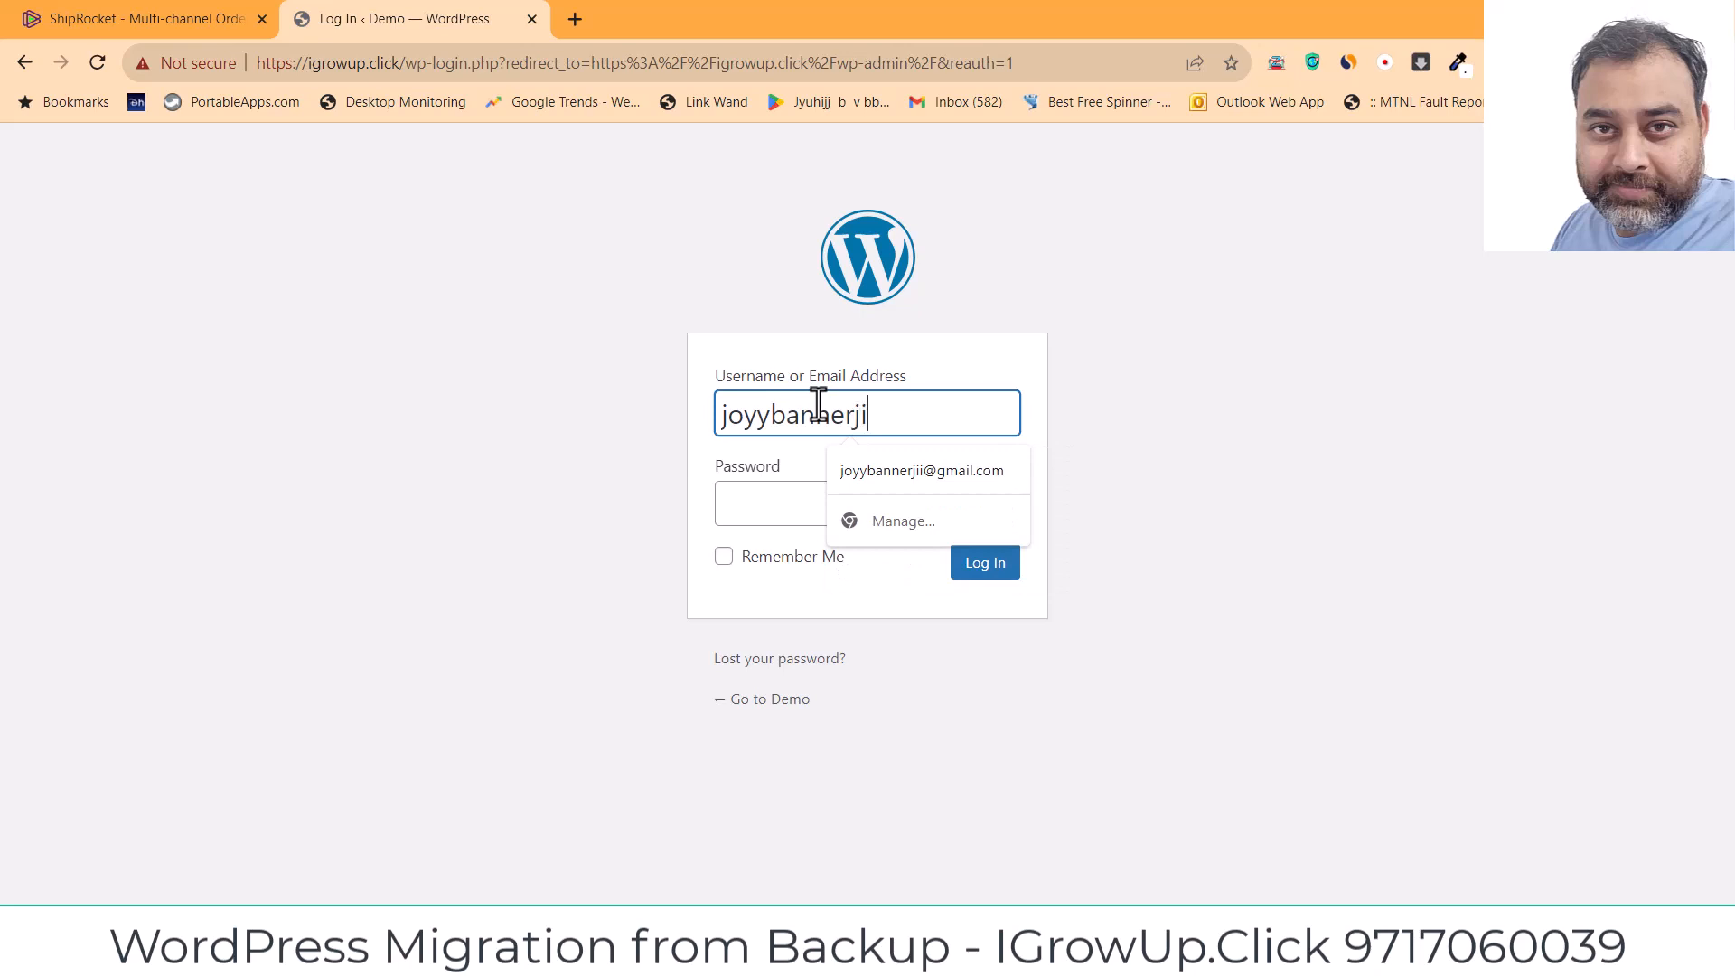
{"action": "left_click", "coordinate": [779, 509]}
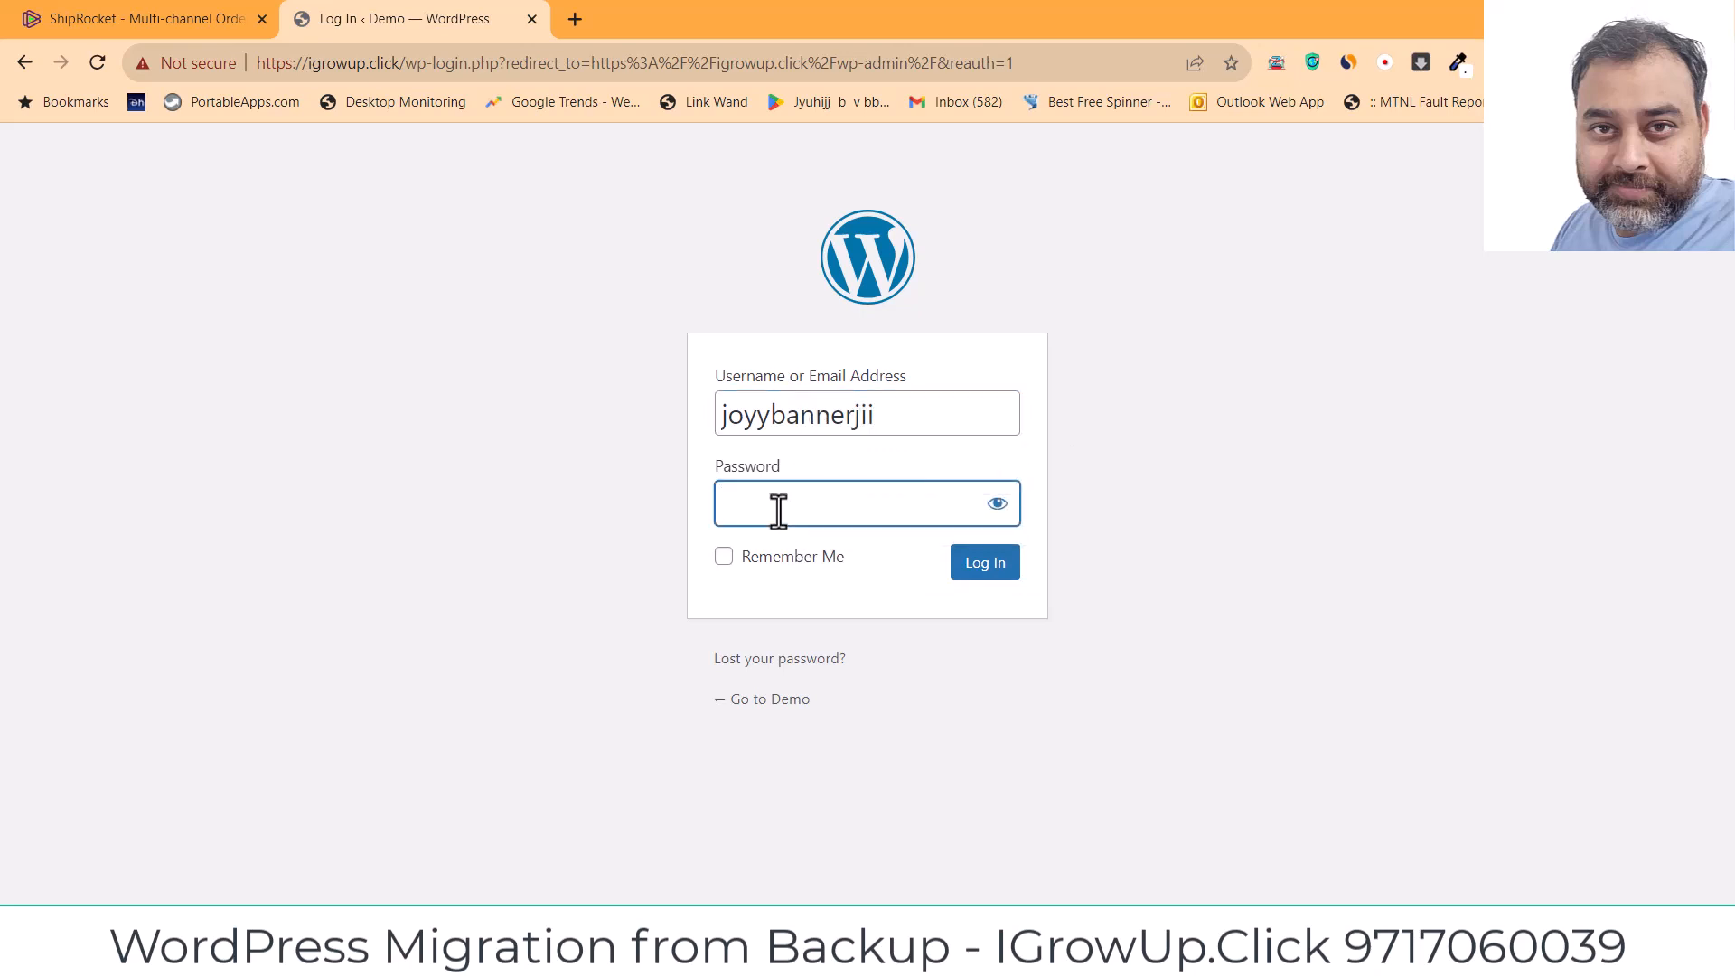
{"action": "type", "text": "••••••••••••"}
{"action": "left_click", "coordinate": [963, 568]}
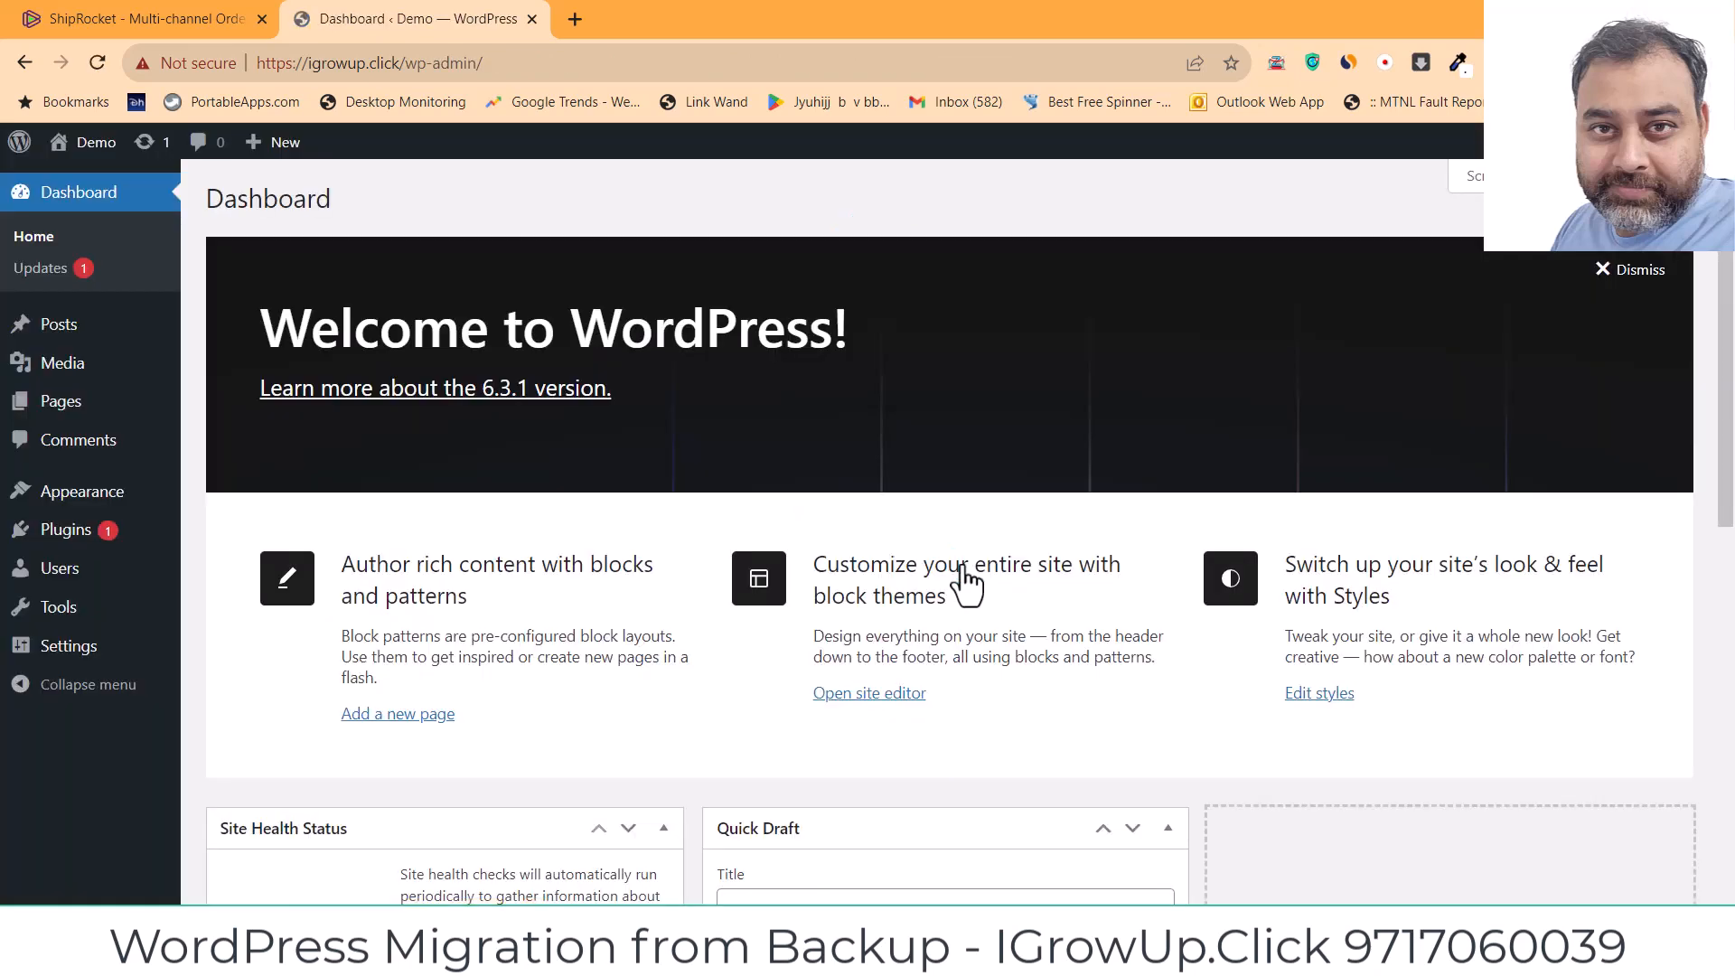
Step: Search the plugin directory for 'backup' from Add New Plugins
{"action": "mouse_move", "coordinate": [72, 534]}
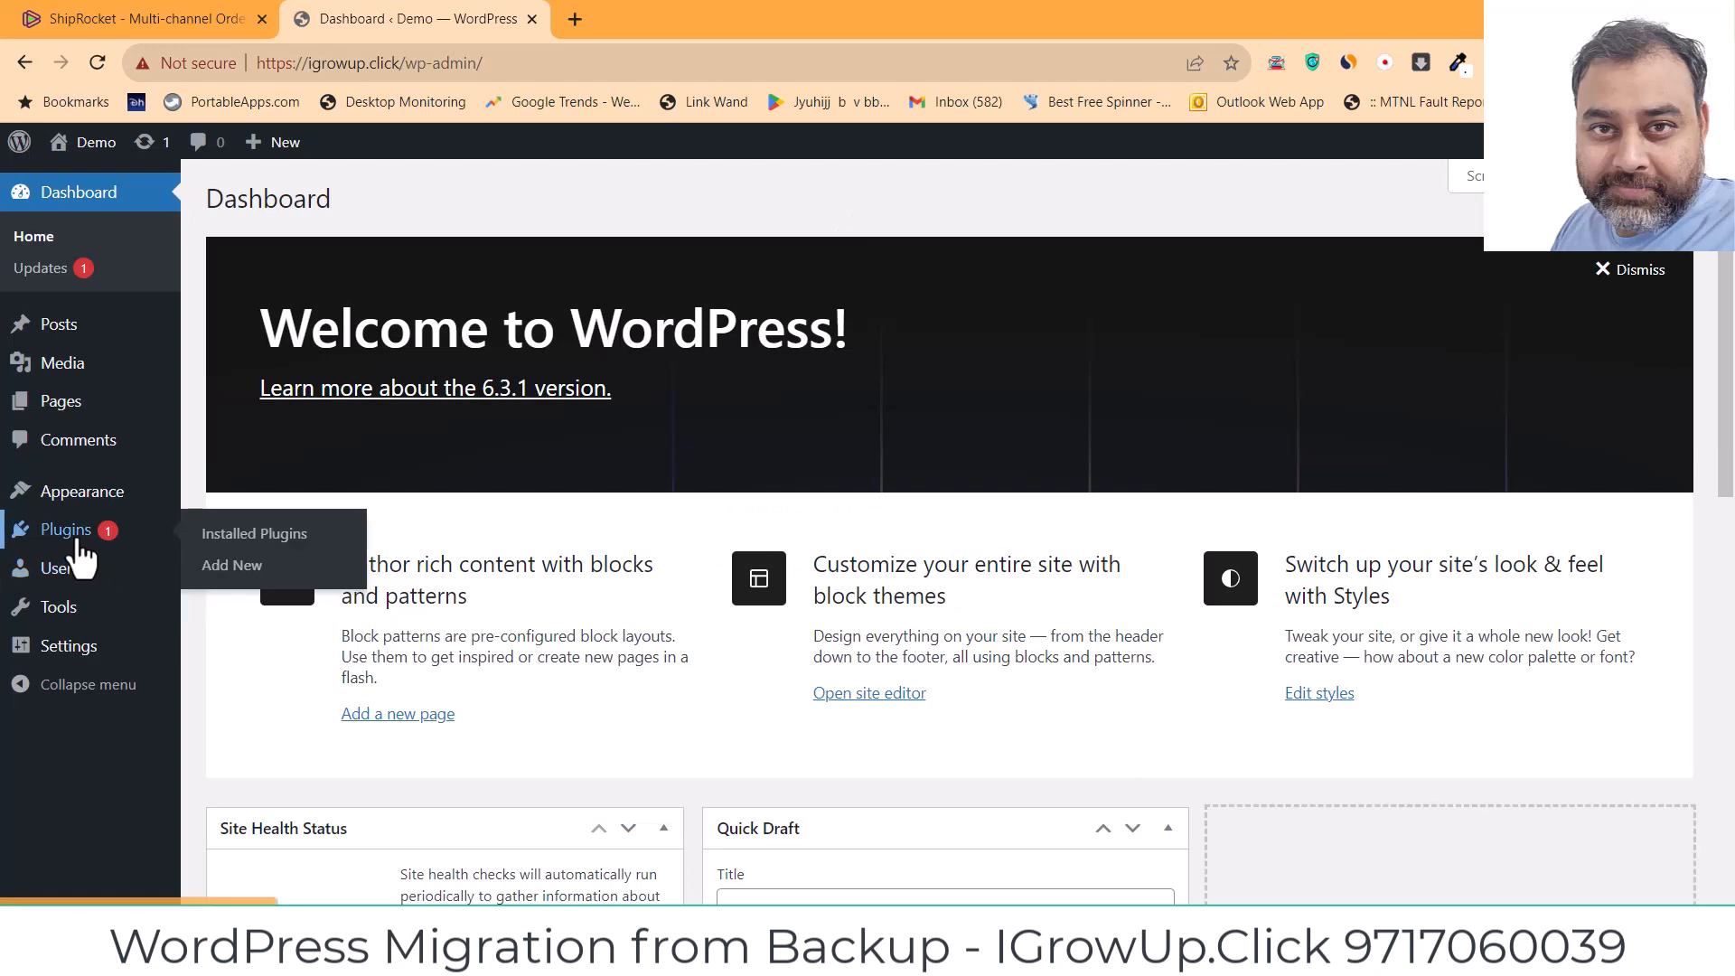
{"action": "left_click", "coordinate": [233, 567]}
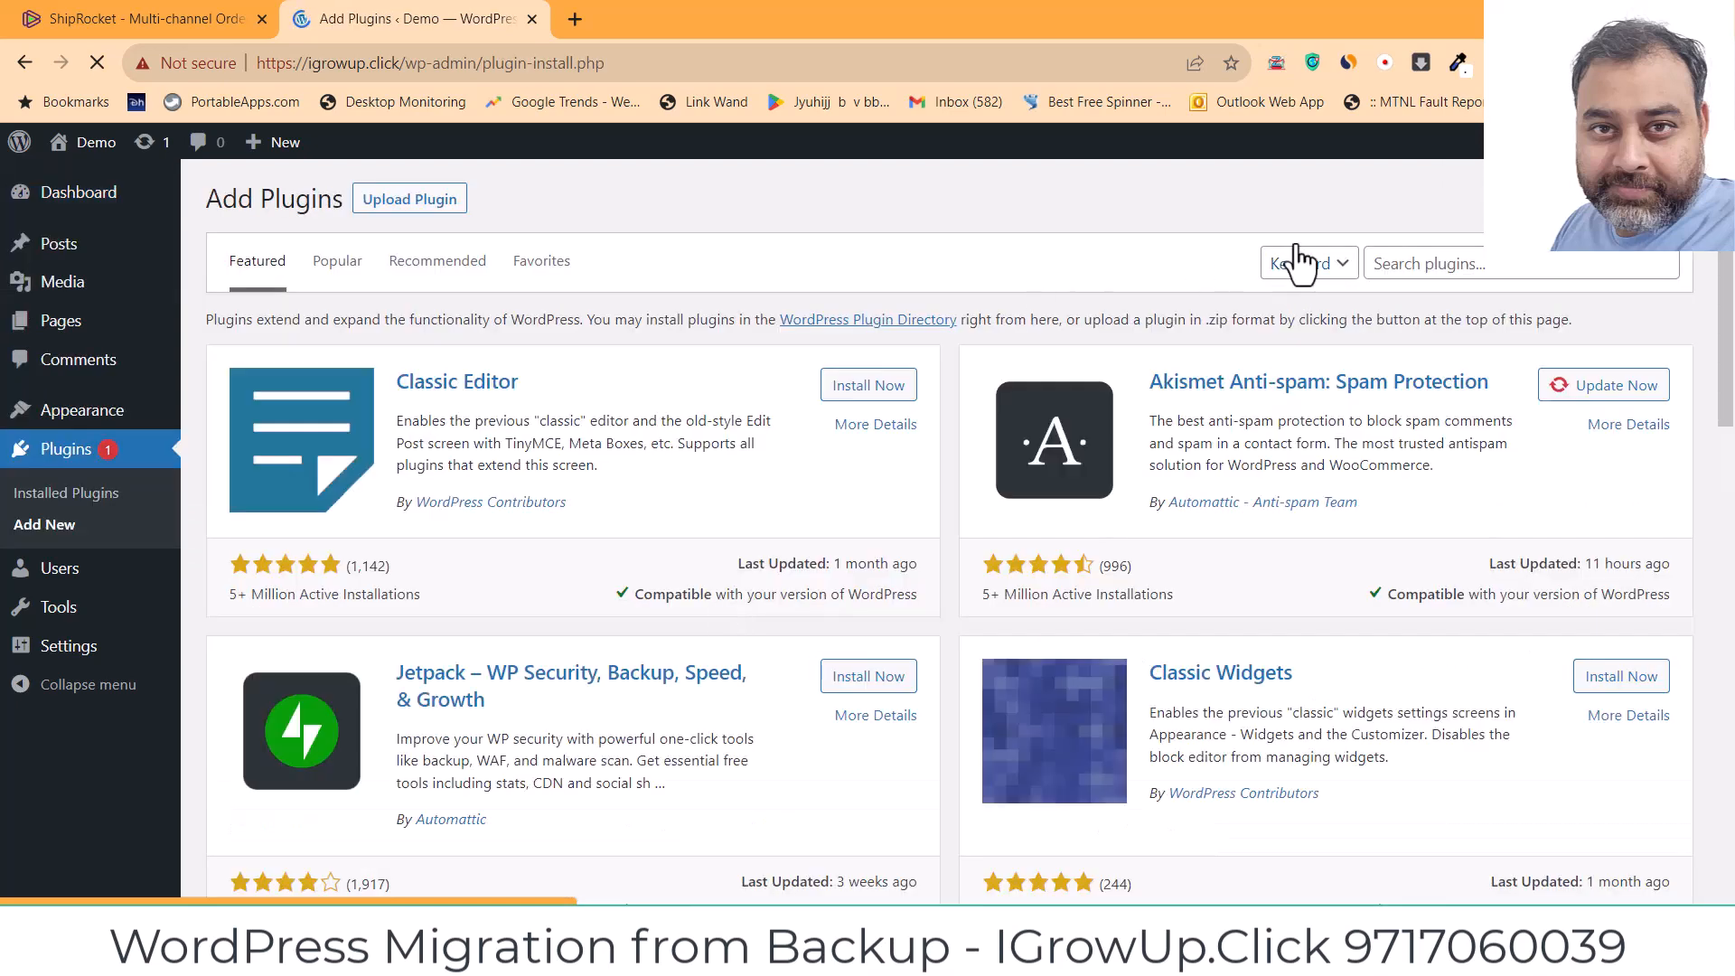
{"action": "left_click", "coordinate": [1400, 265]}
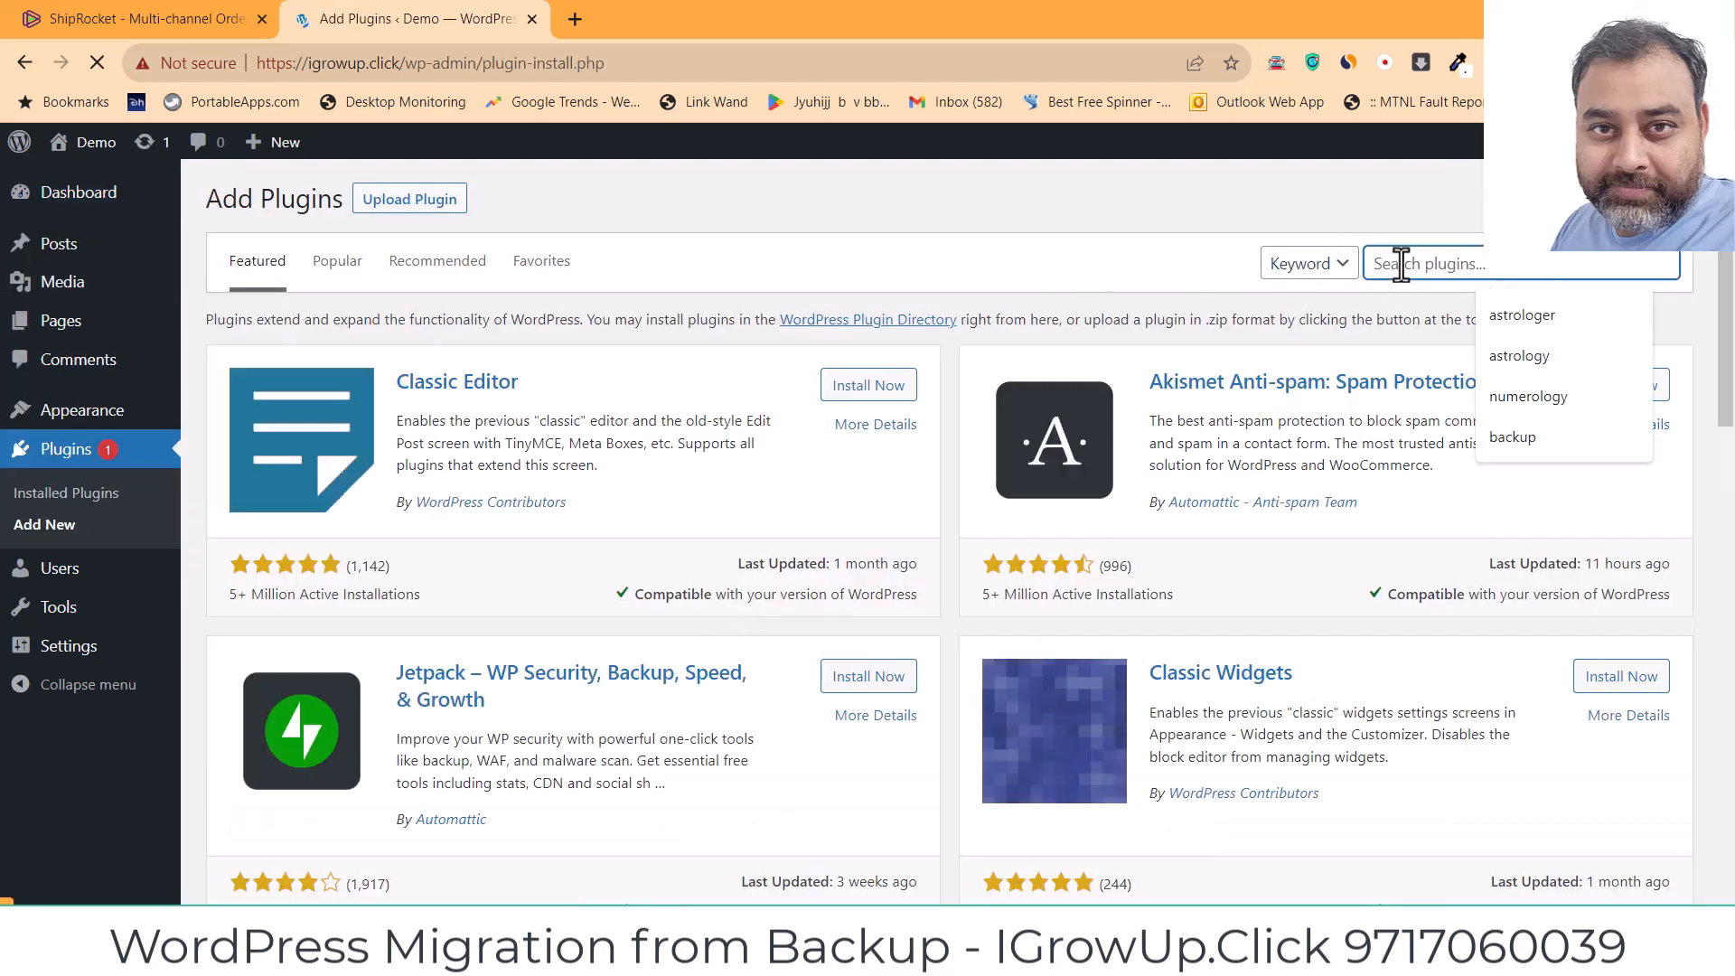
{"action": "type", "text": "backup"}
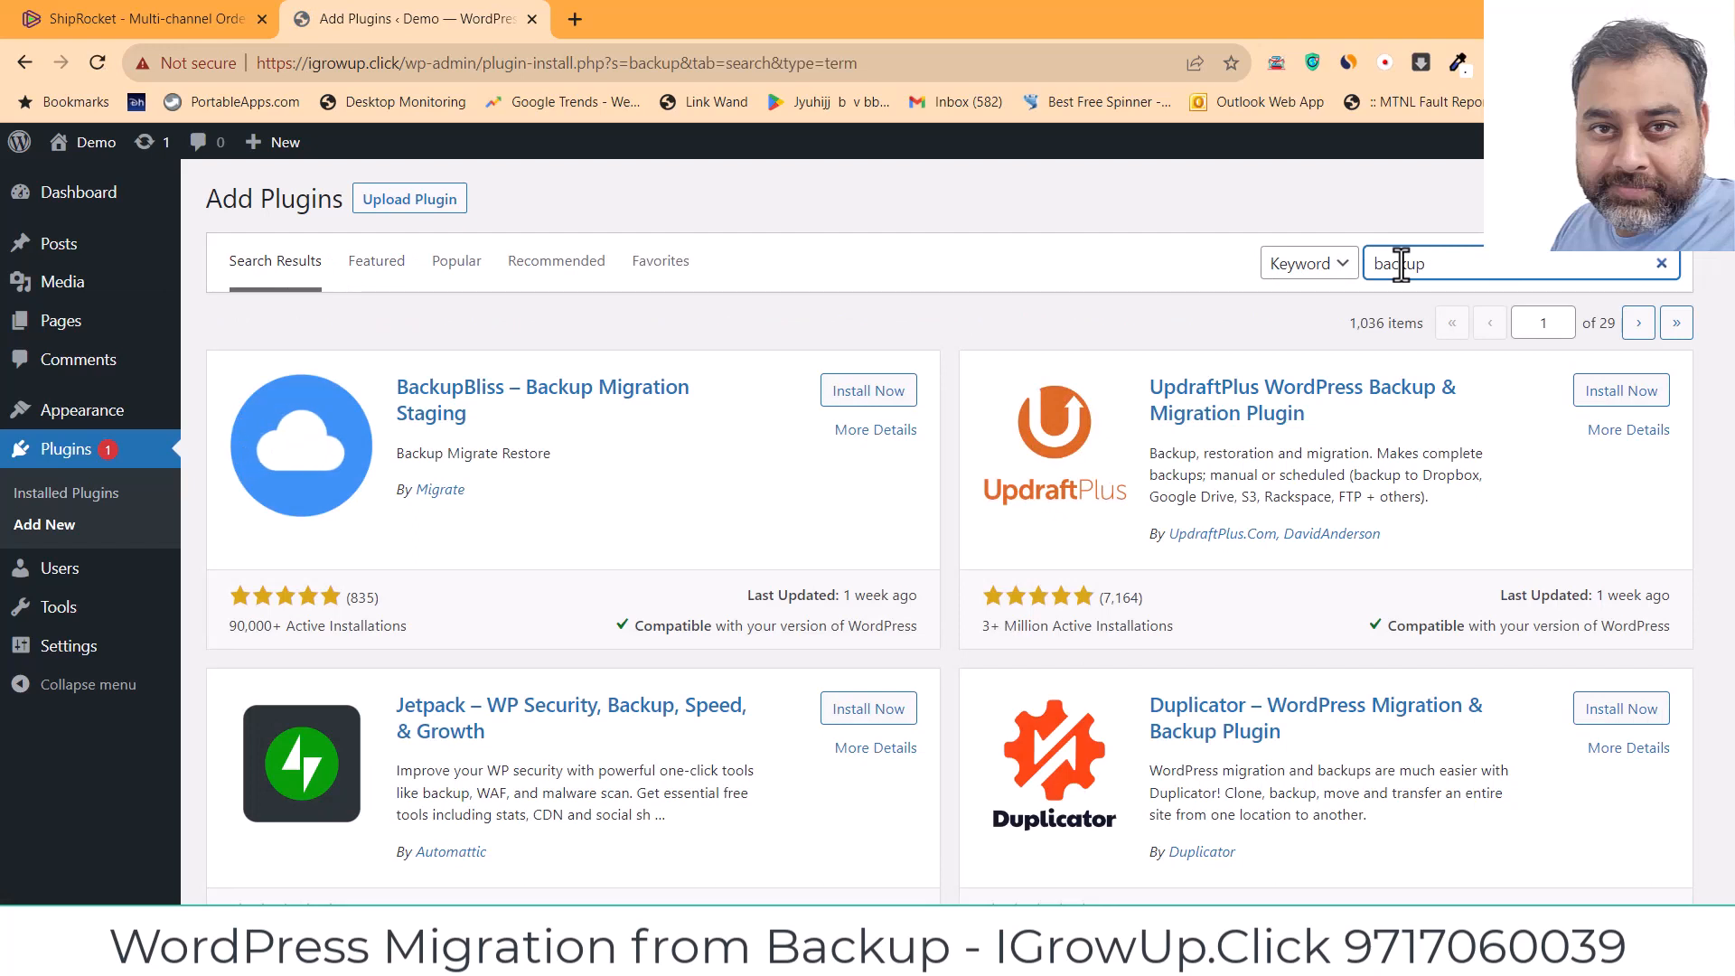
Step: Install and activate UpdraftPlus, dismiss its welcome message, and open the UpdraftPlus Backups page
{"action": "left_click", "coordinate": [1641, 398]}
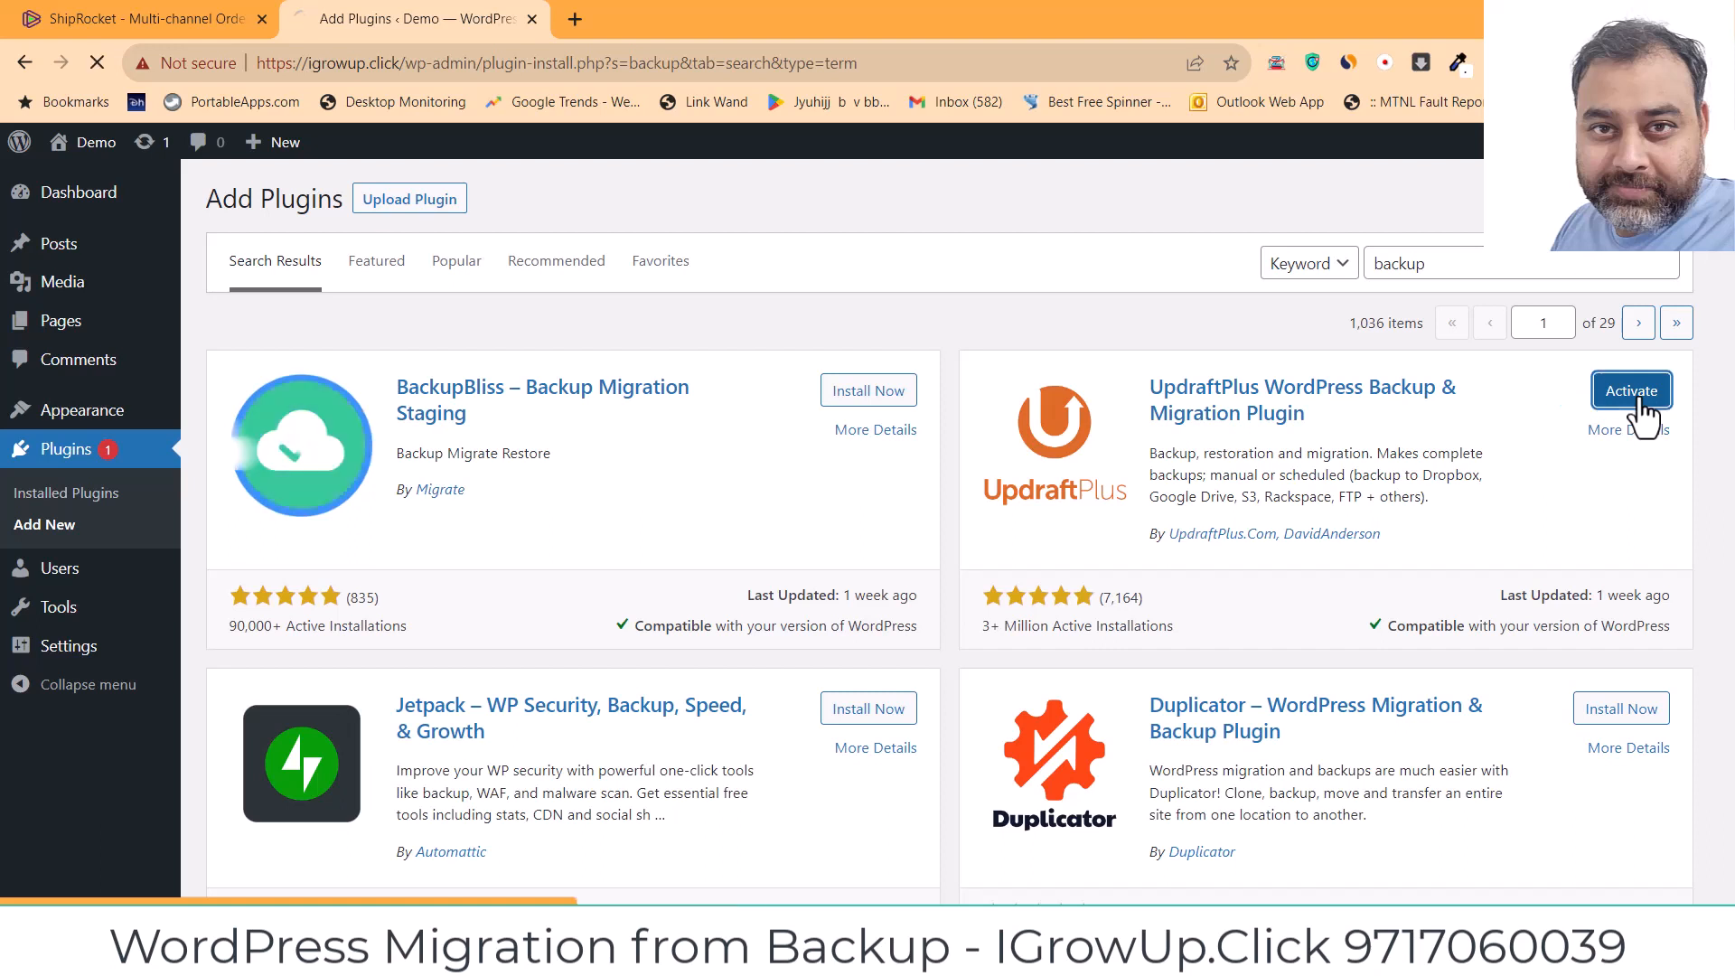
{"action": "left_click", "coordinate": [1636, 395]}
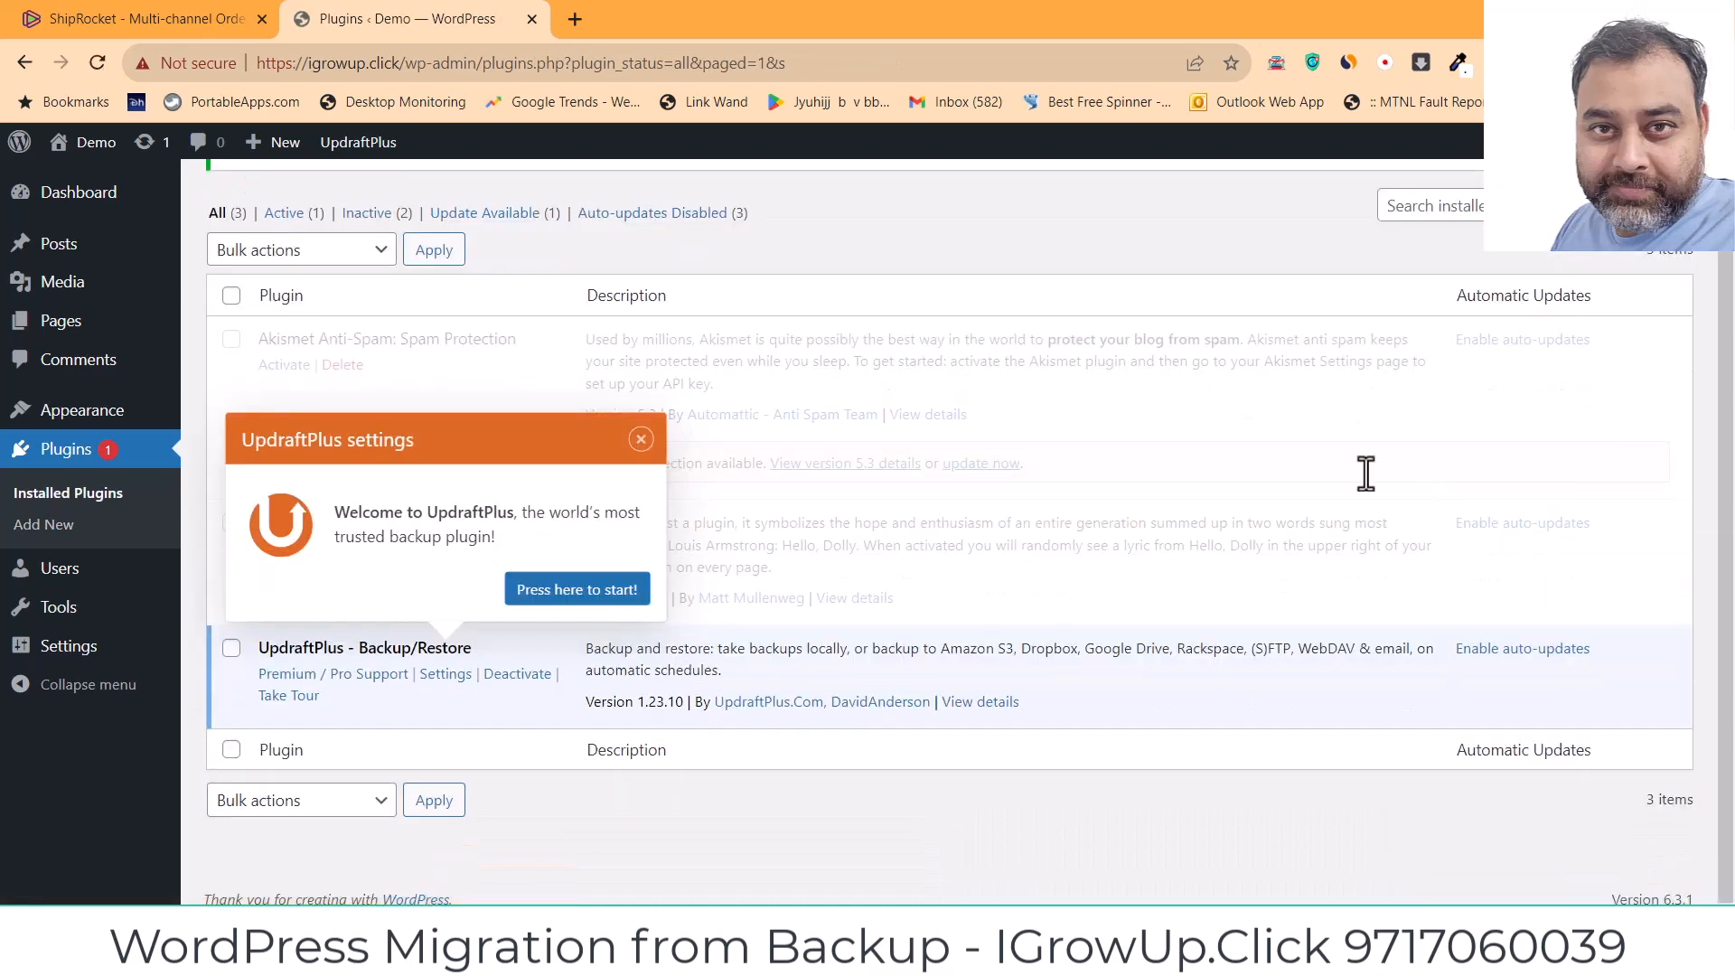
{"action": "left_click", "coordinate": [642, 441]}
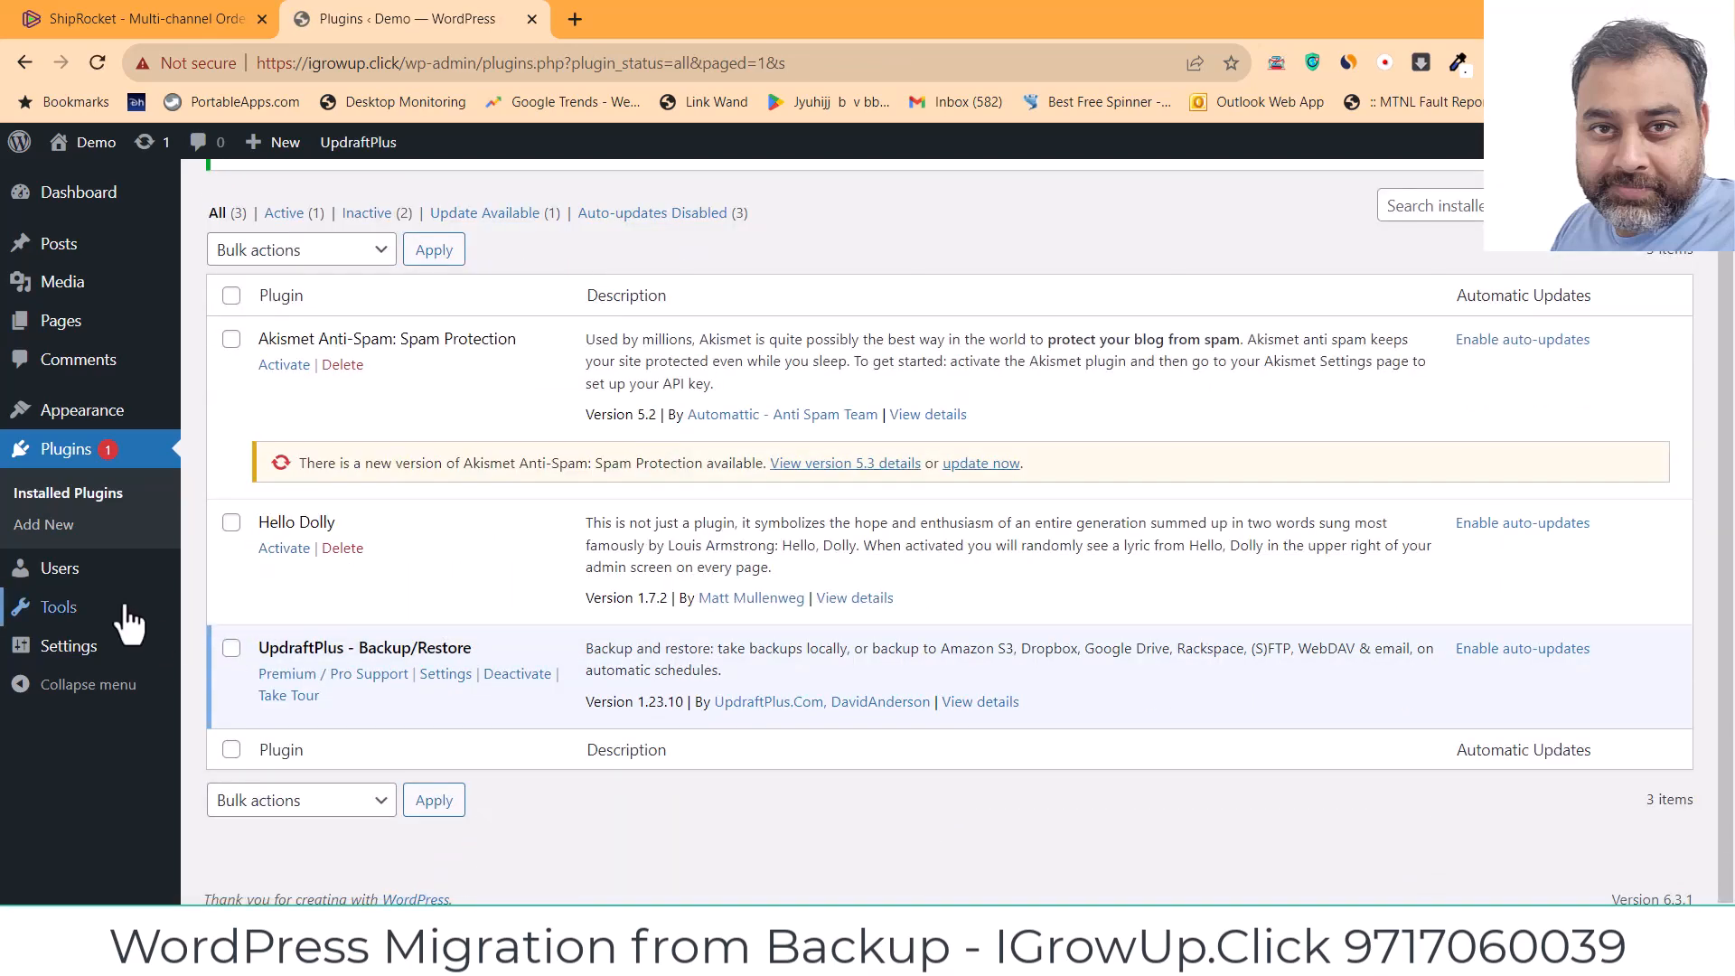
{"action": "mouse_move", "coordinate": [78, 665]}
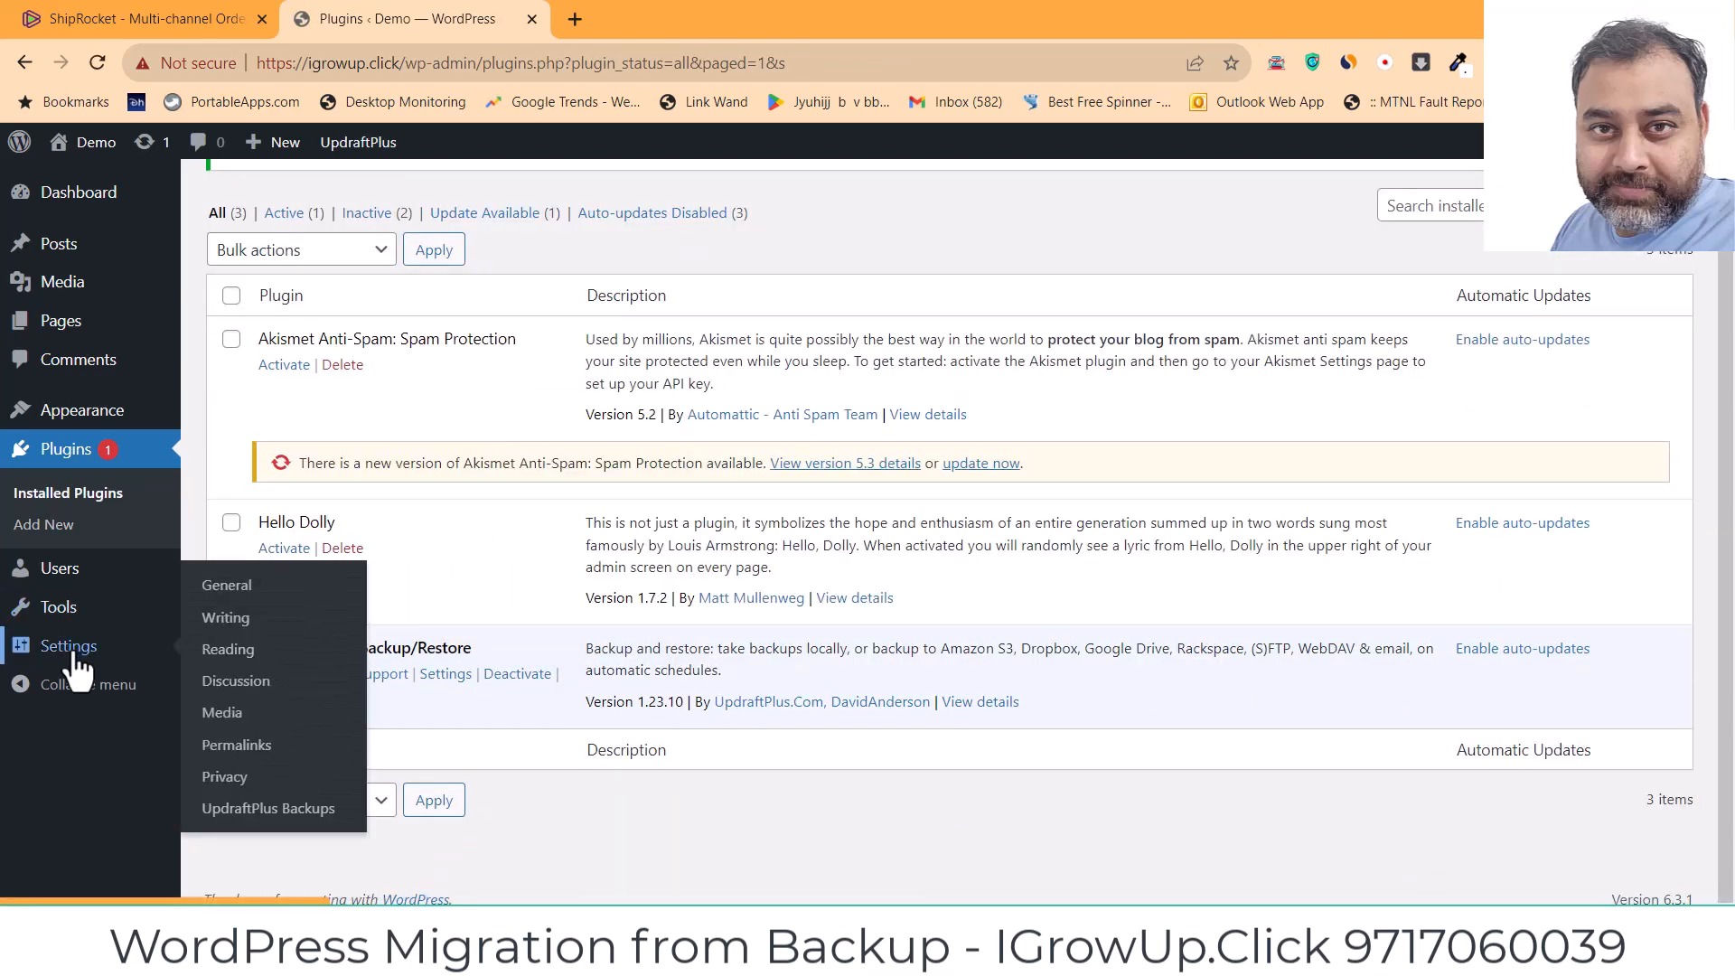
{"action": "left_click", "coordinate": [271, 810]}
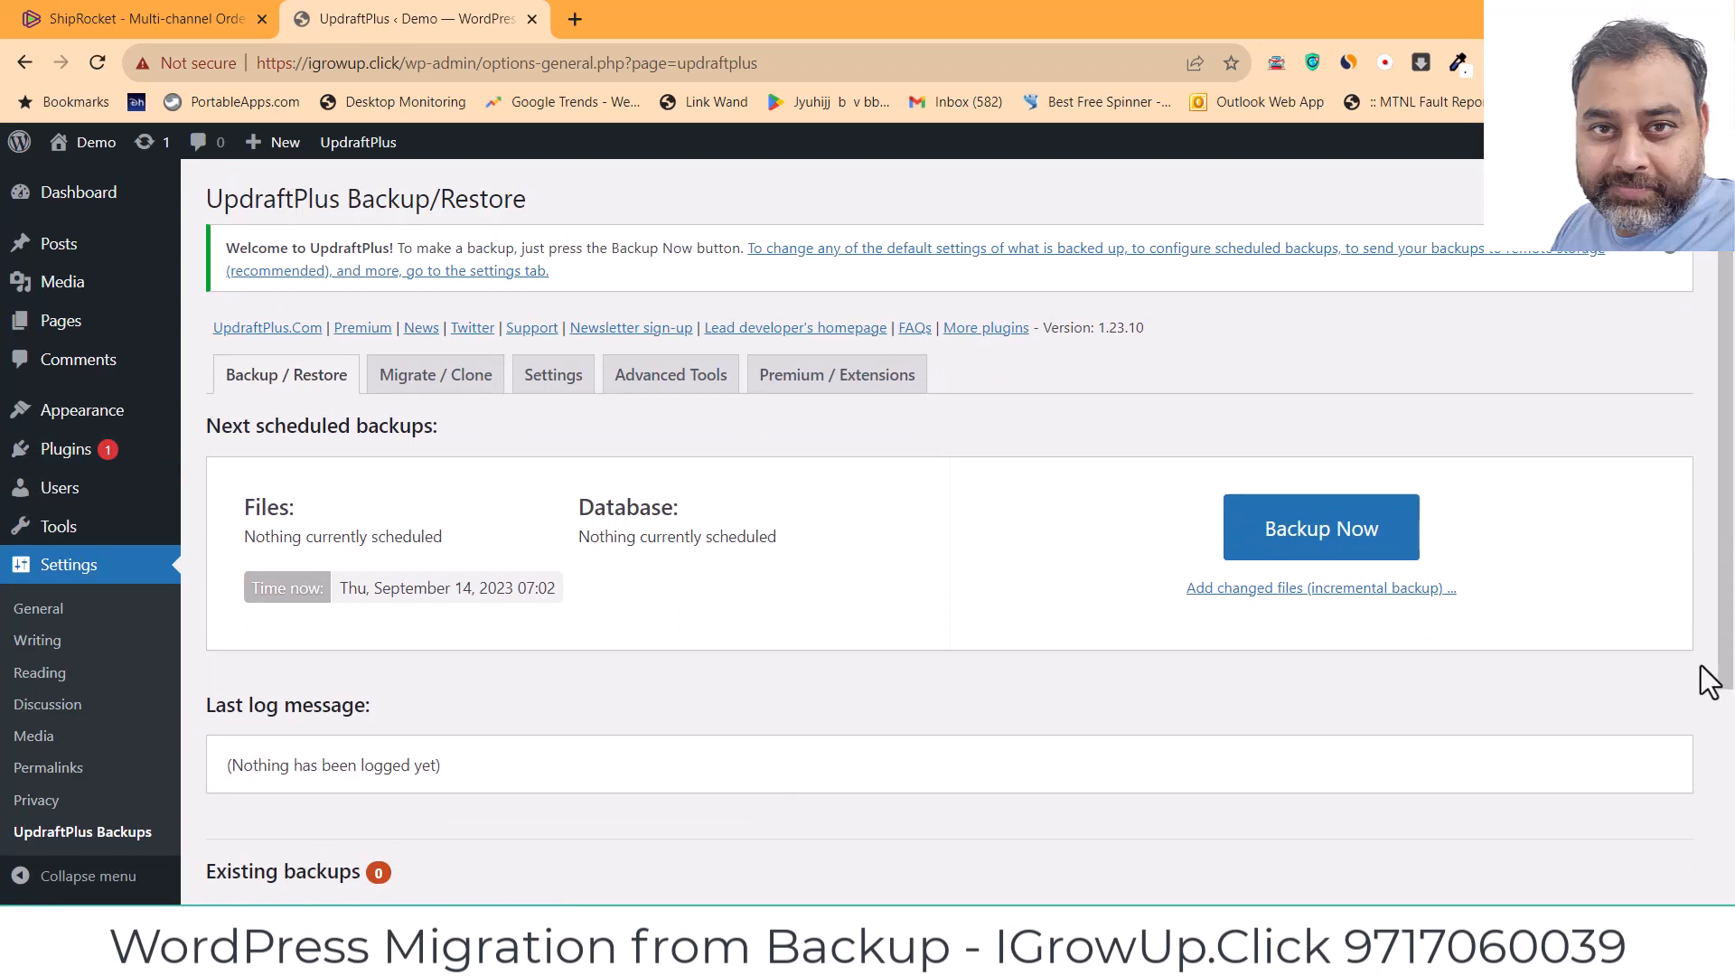
Step: Reveal the Upload backup files area and choose files from the computer
{"action": "left_click_drag", "start_coordinate": [1715, 653], "coordinate": [1728, 852]}
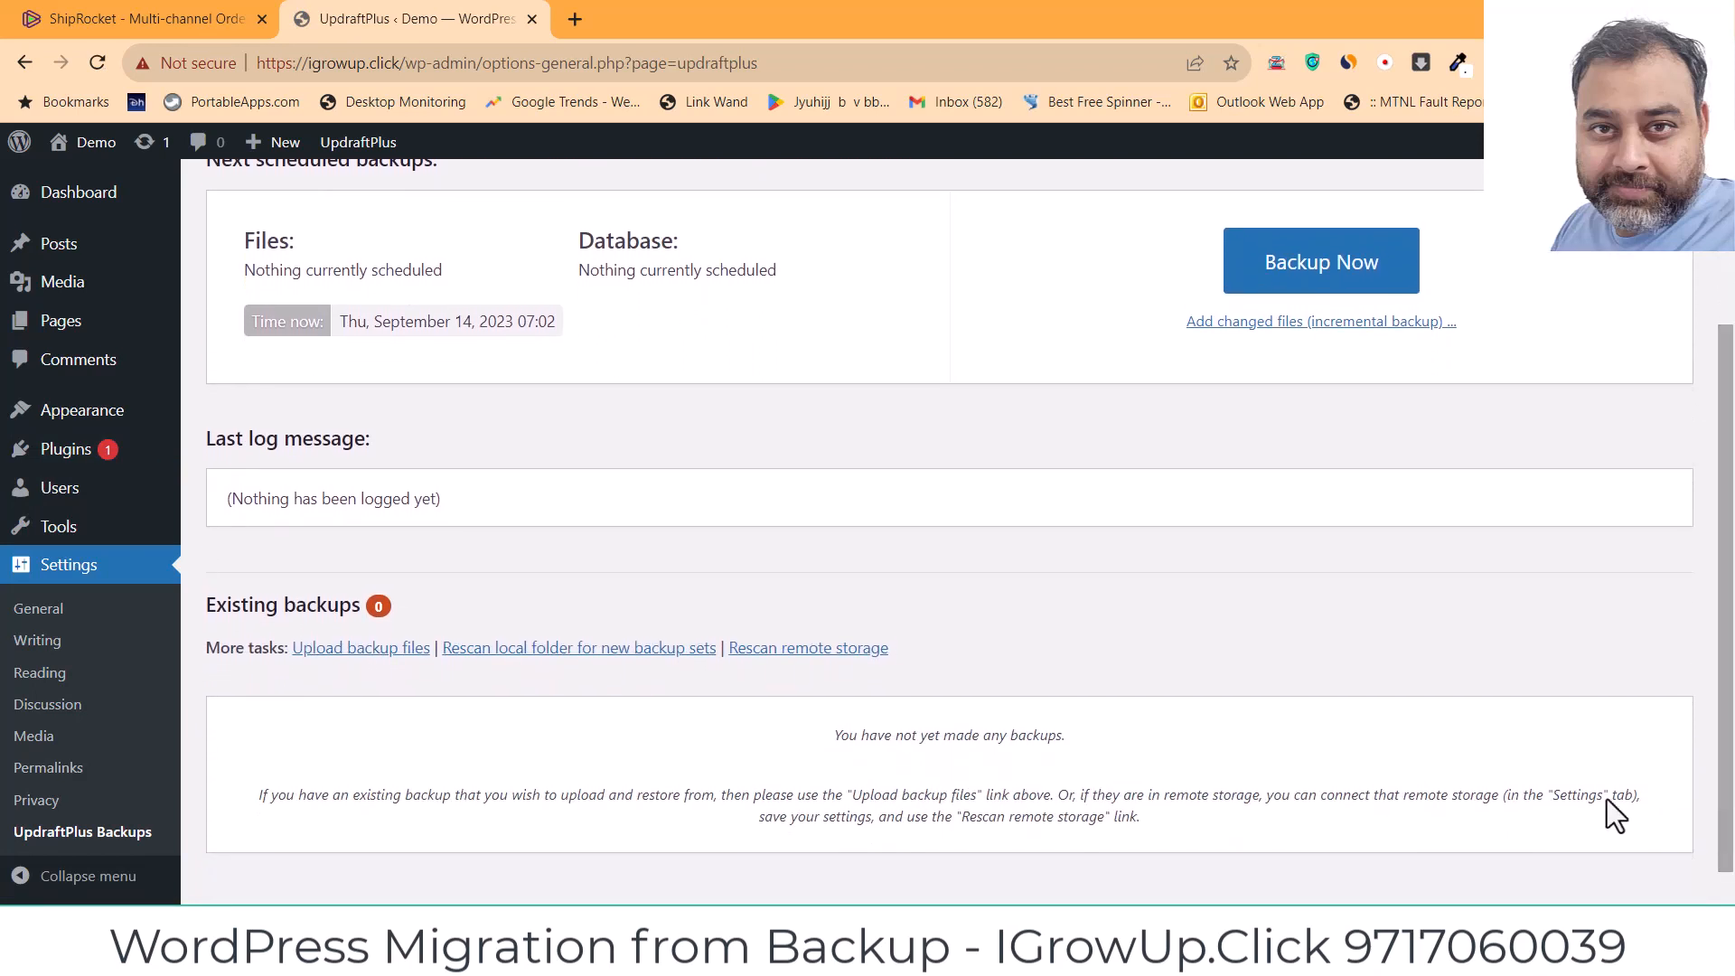
{"action": "left_click", "coordinate": [348, 650]}
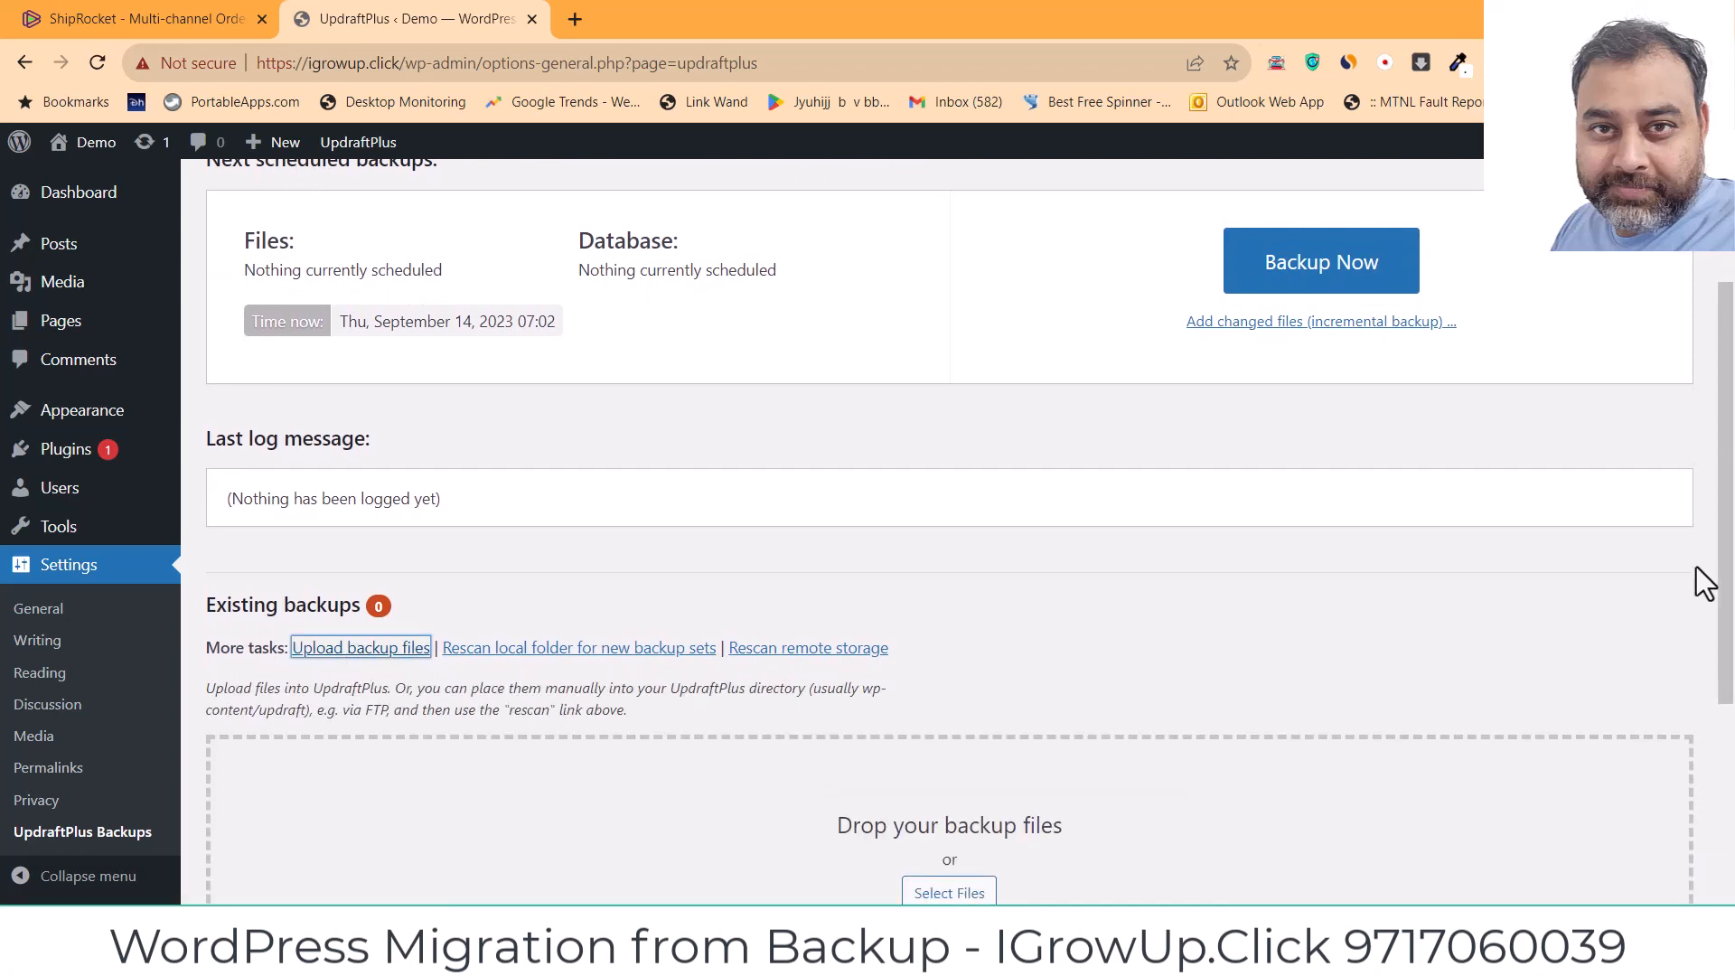
{"action": "left_click_drag", "start_coordinate": [1726, 581], "coordinate": [1728, 700]}
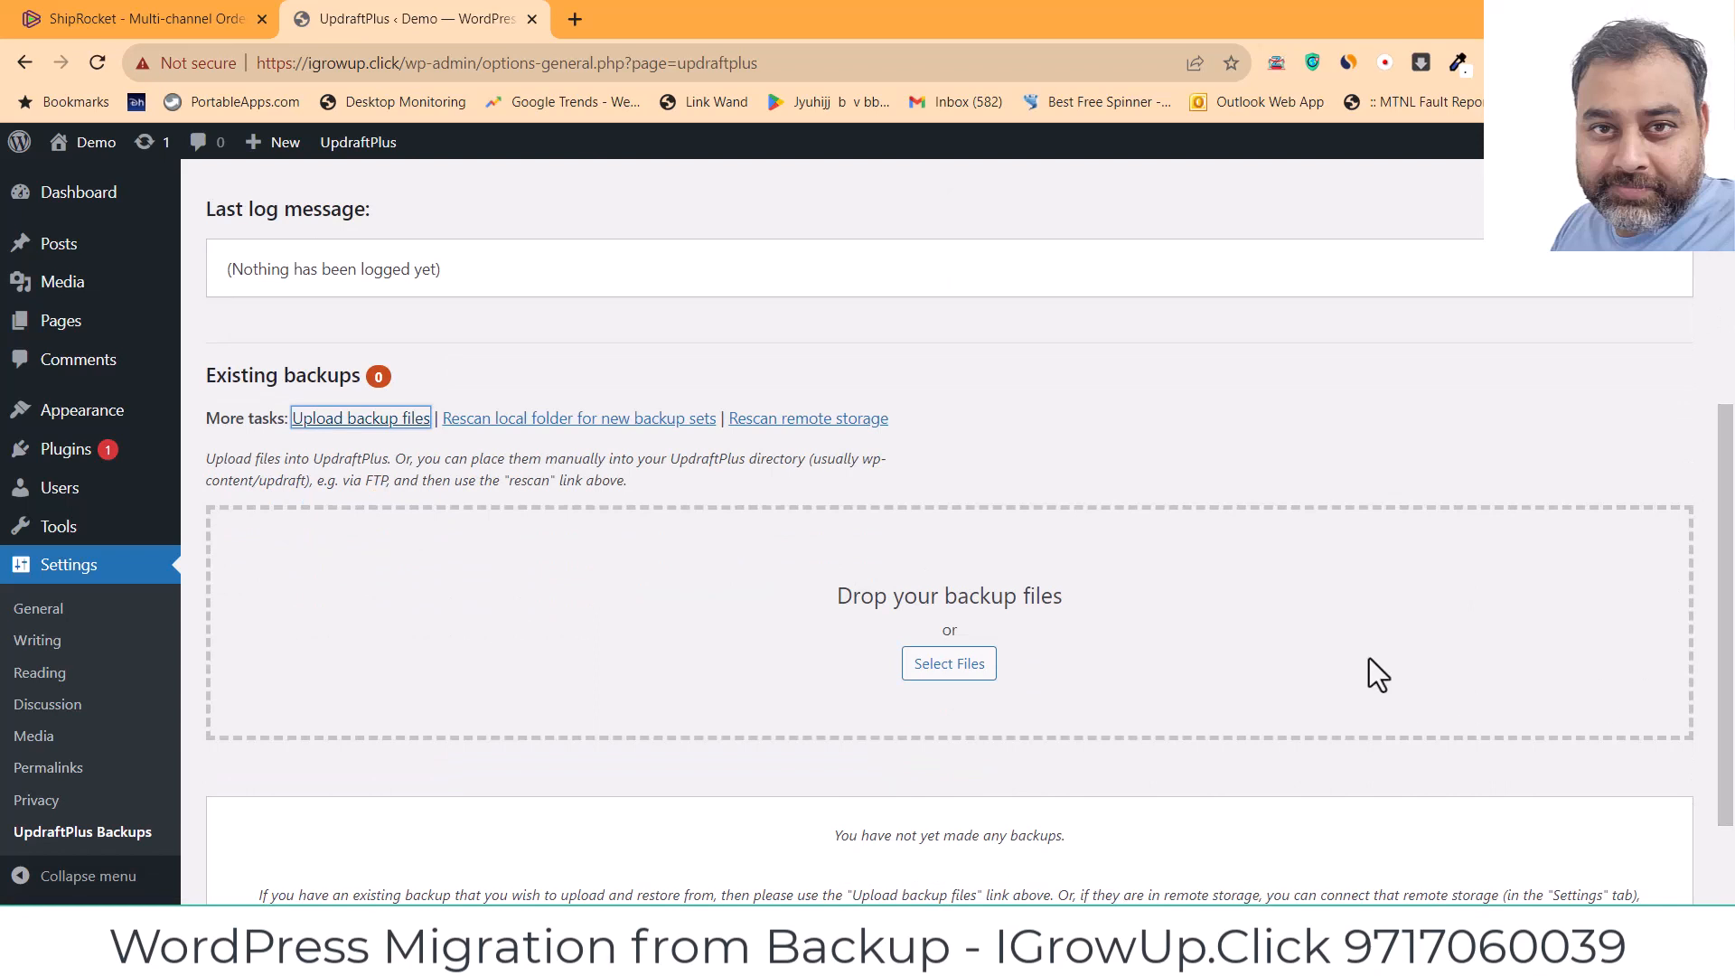
{"action": "left_click", "coordinate": [951, 669]}
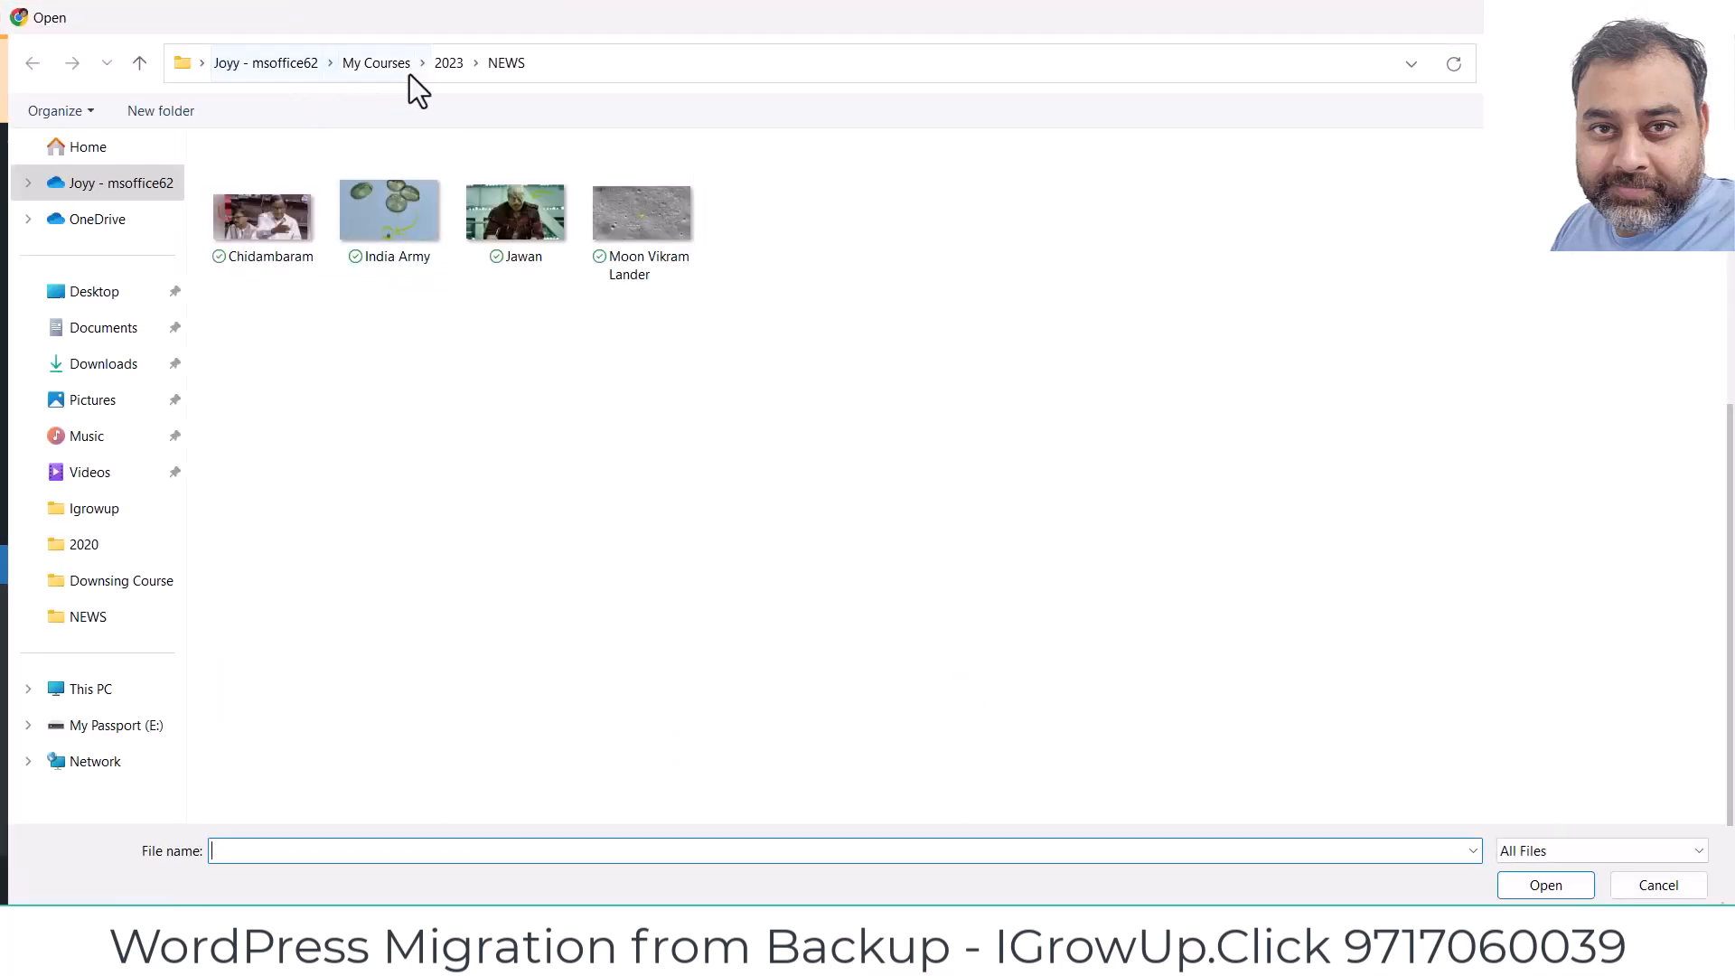
Step: Select all five archives in 2023 > Wordpress > Backup > IGrowup and upload them
{"action": "left_click", "coordinate": [447, 63]}
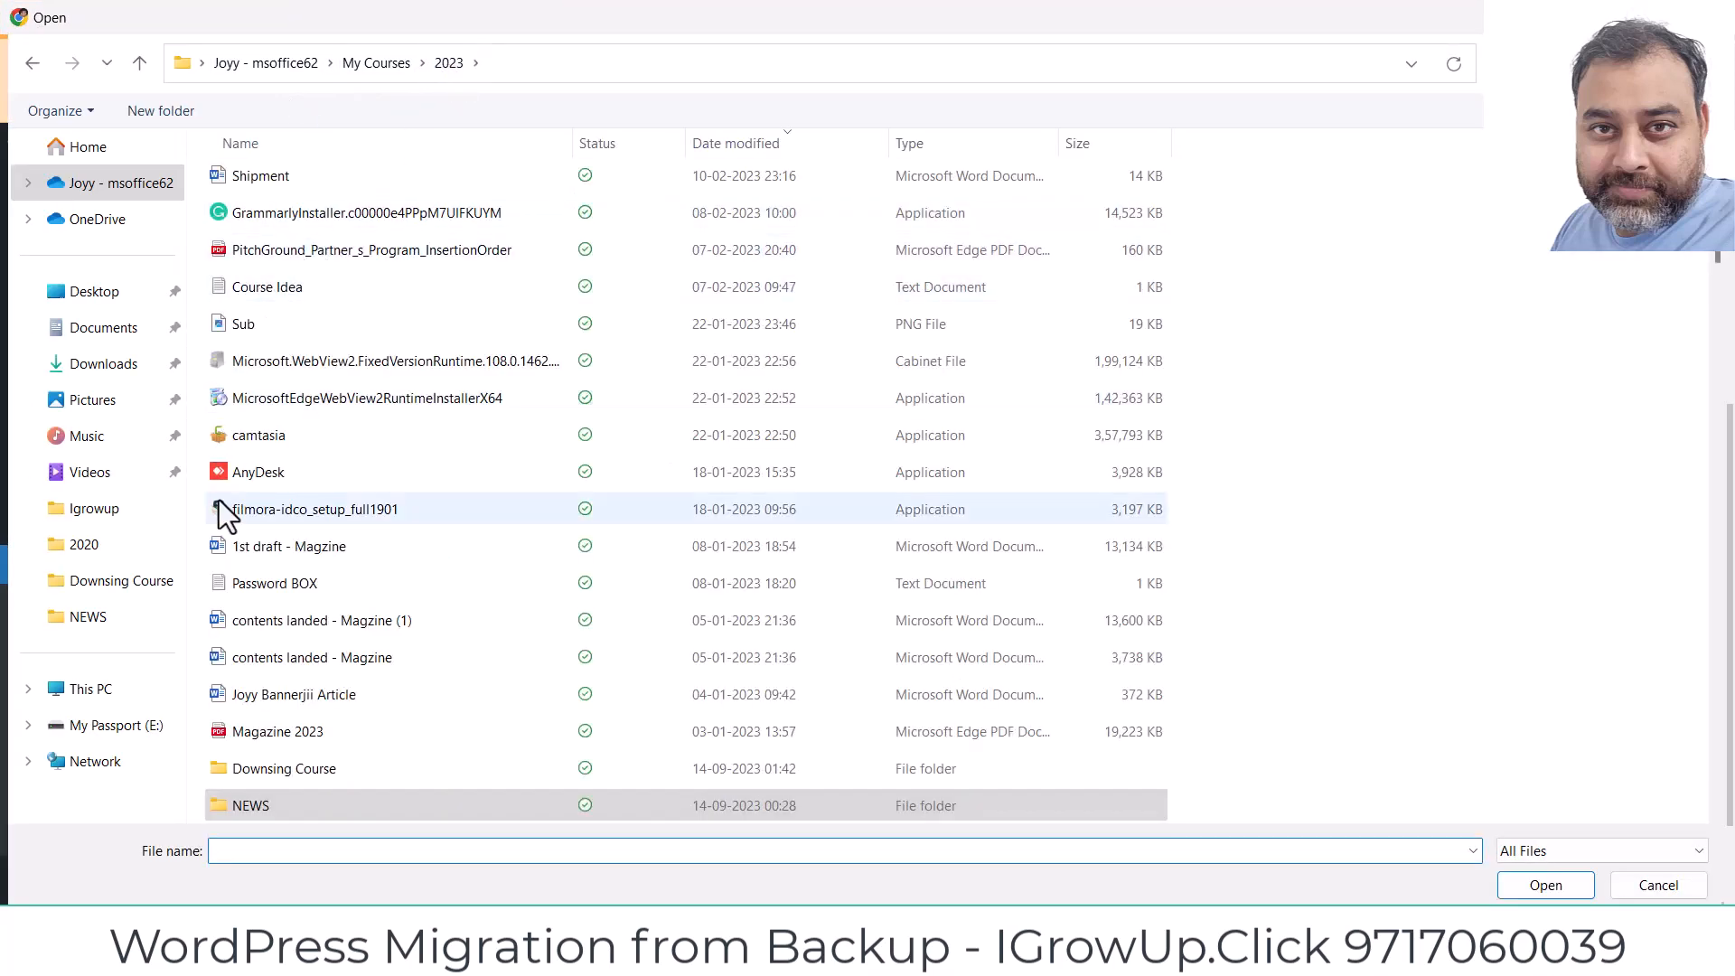
{"action": "left_click", "coordinate": [269, 756]}
{"action": "key", "text": "w"}
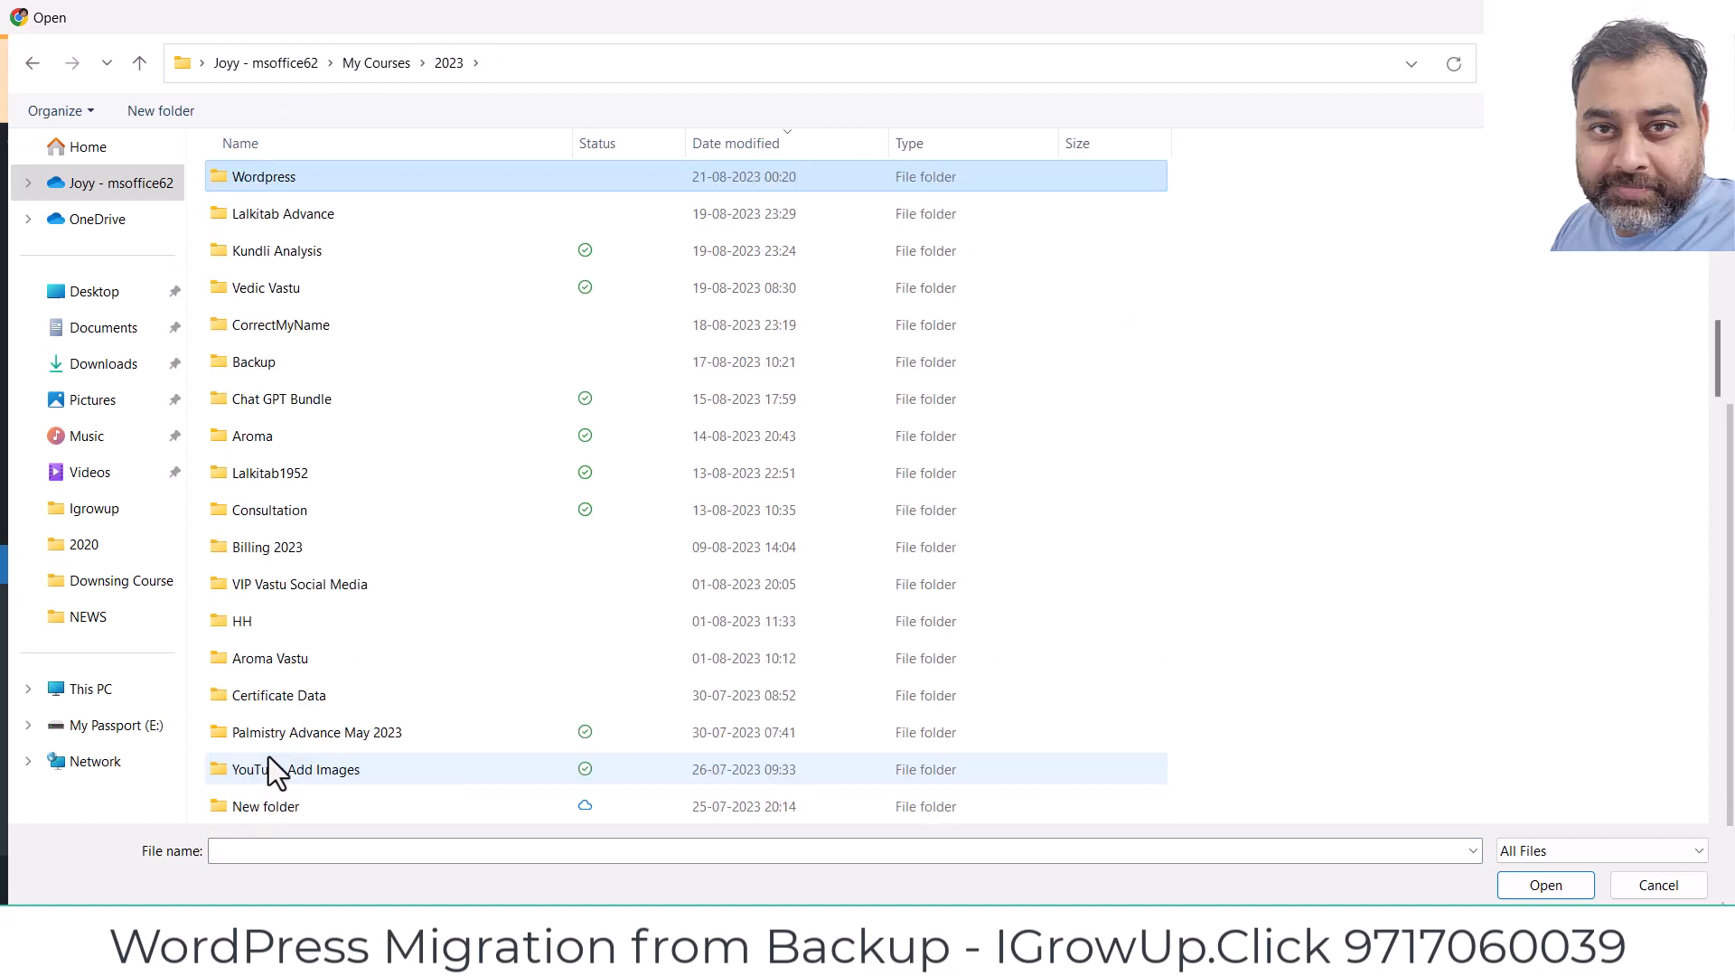
{"action": "double_click", "coordinate": [255, 176]}
{"action": "double_click", "coordinate": [264, 190]}
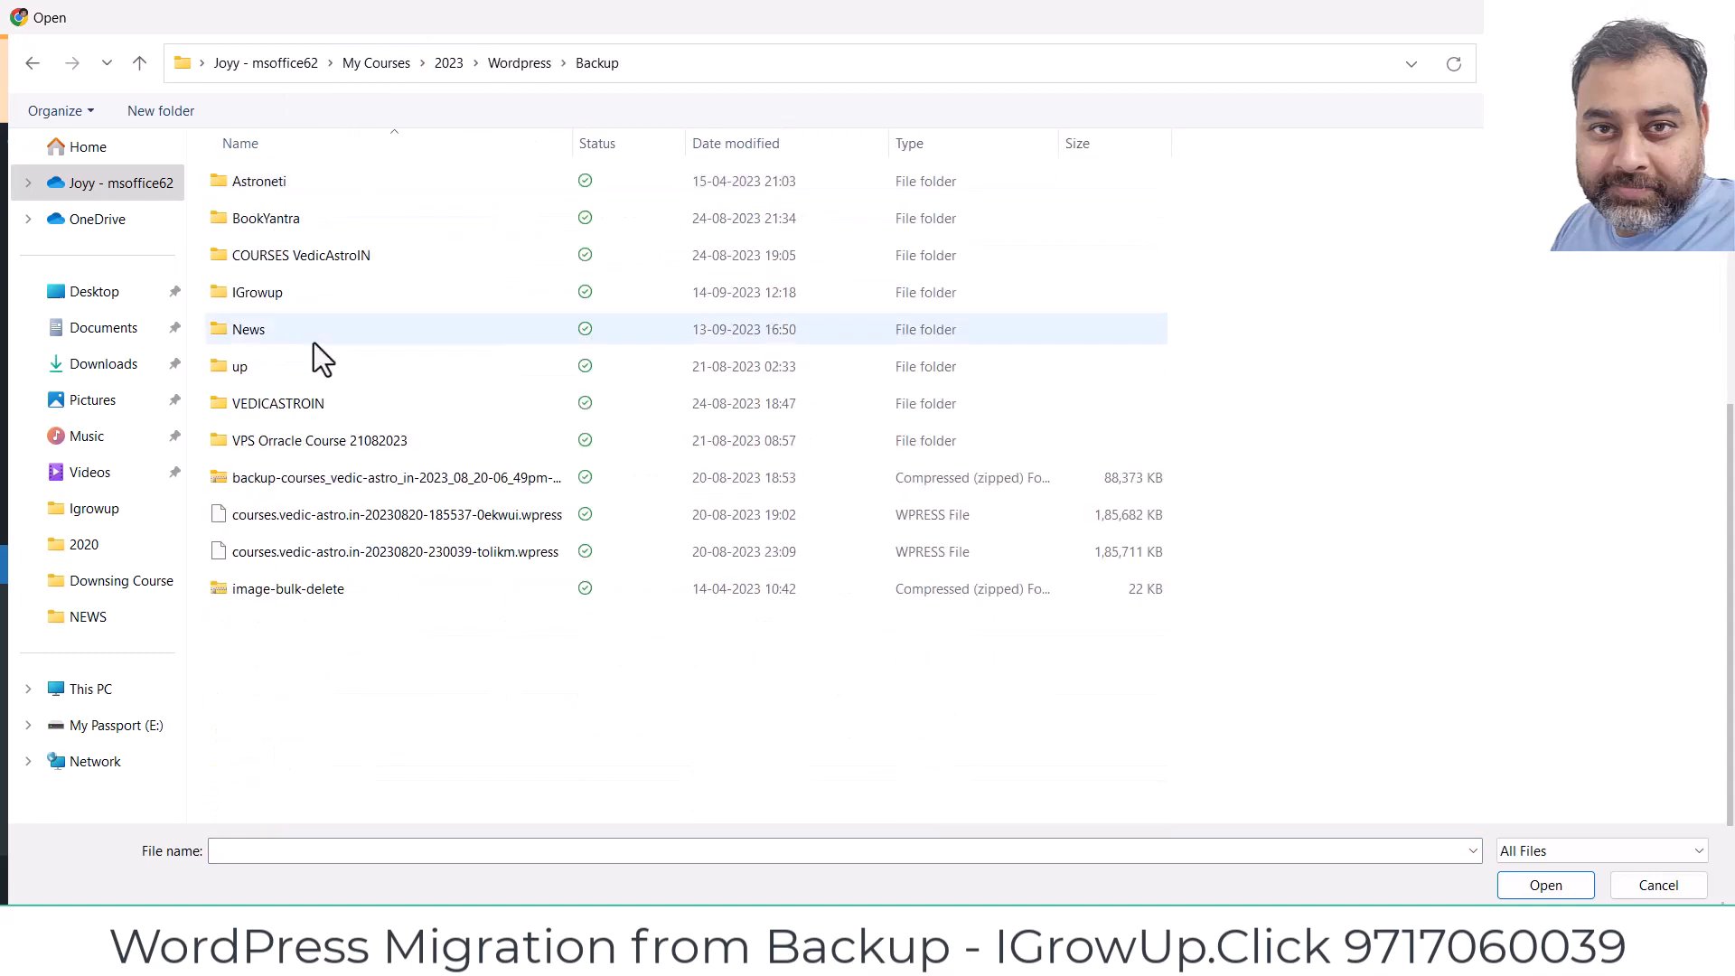
{"action": "double_click", "coordinate": [262, 296]}
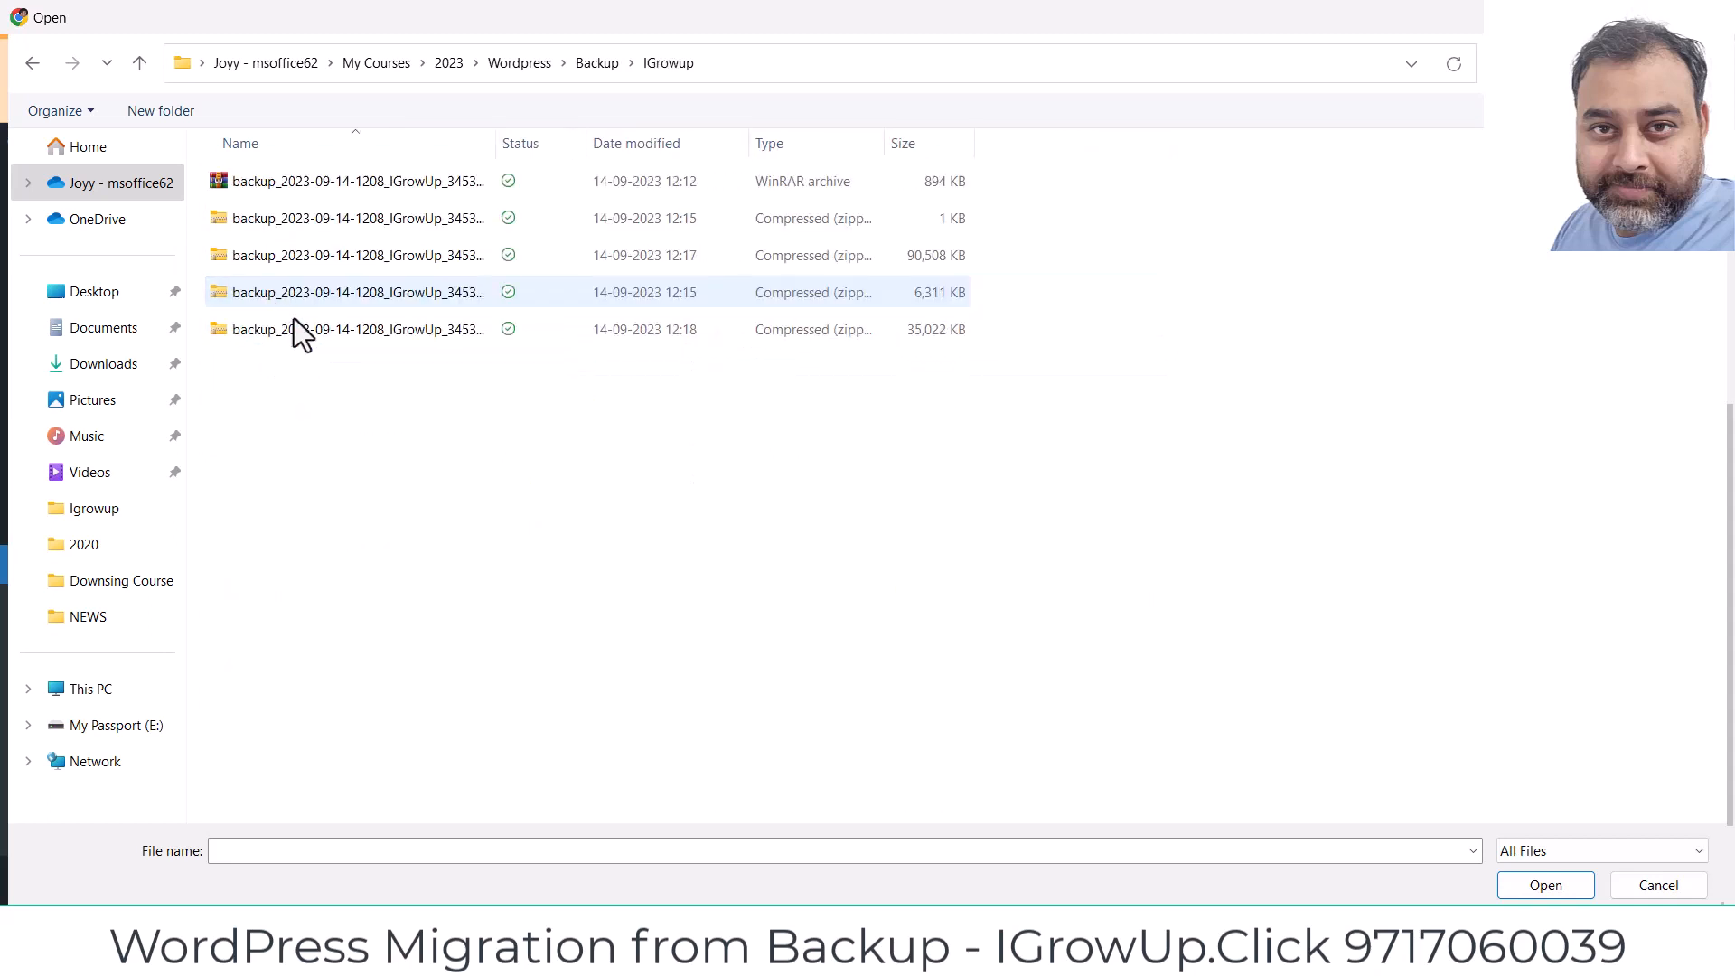
{"action": "left_click_drag", "start_coordinate": [482, 514], "coordinate": [256, 181]}
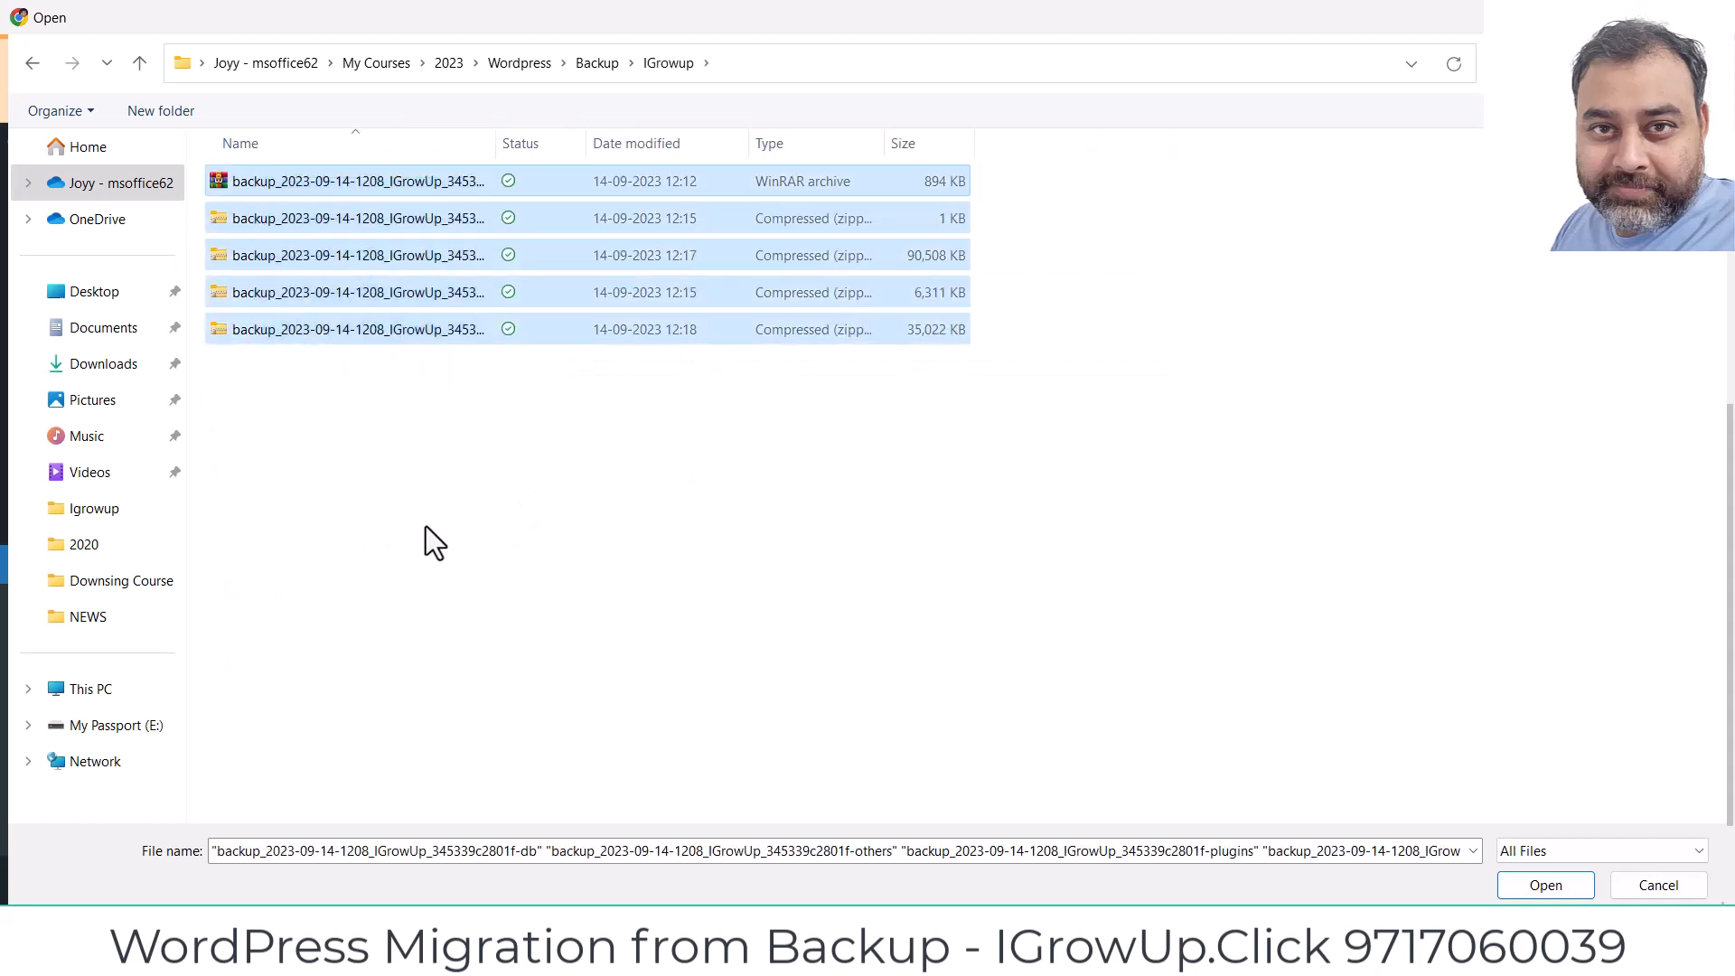
{"action": "left_click", "coordinate": [1543, 885]}
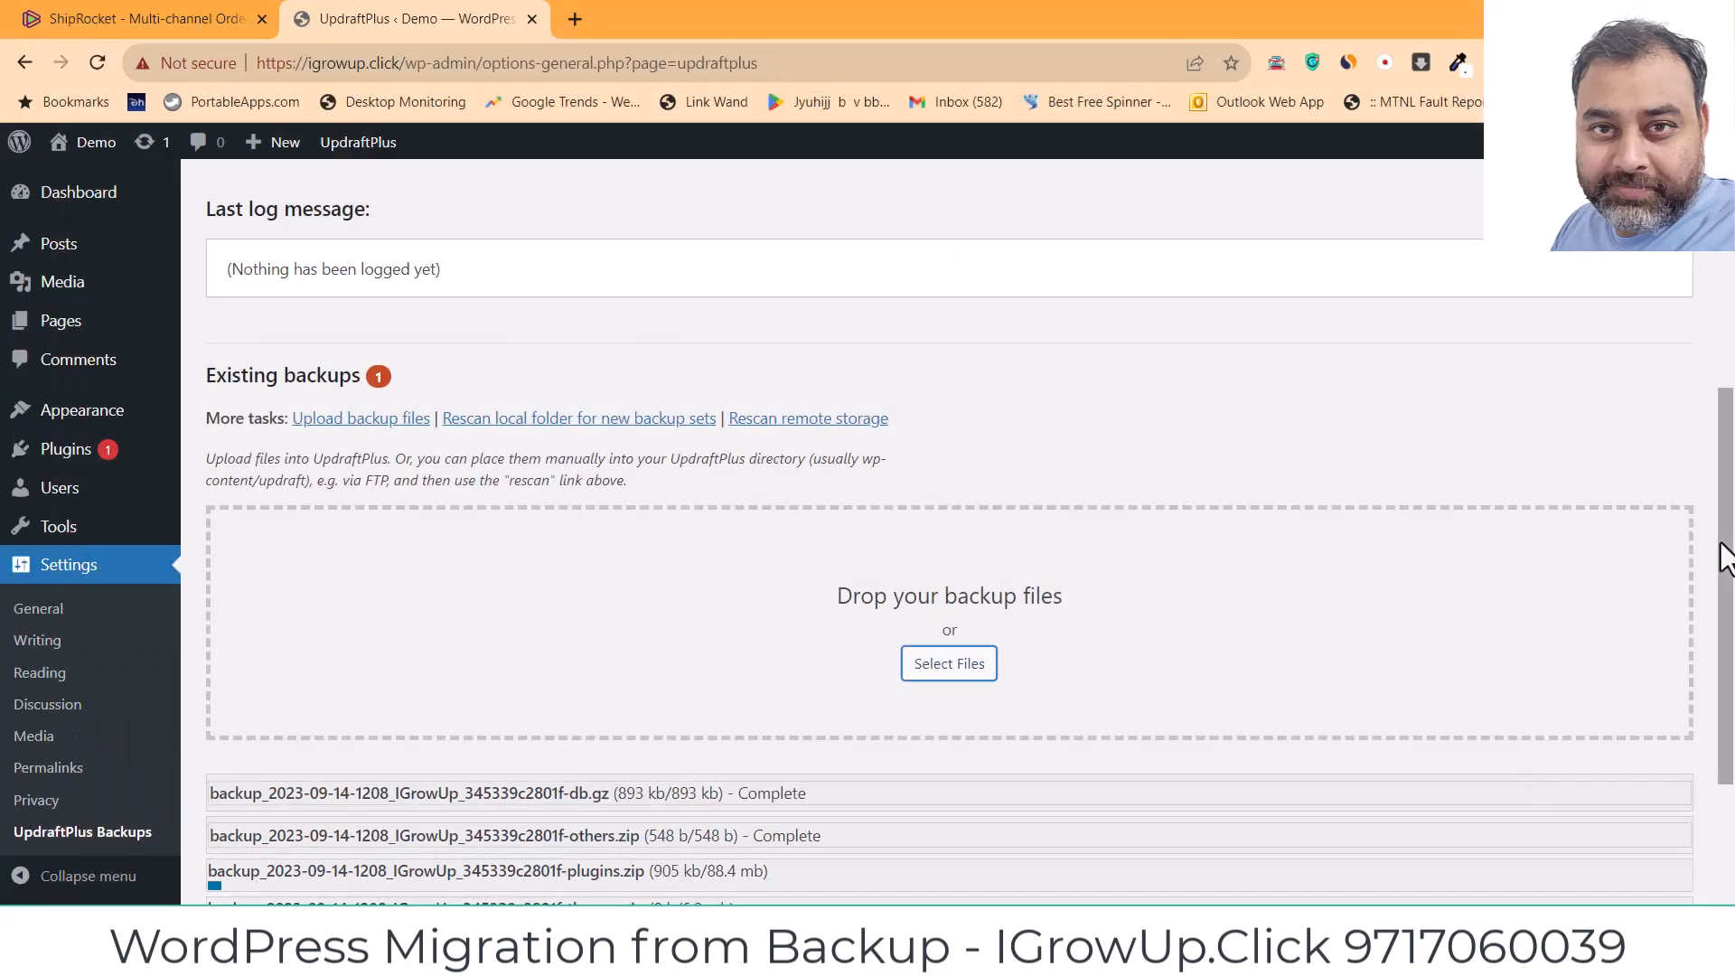
Step: Scroll down to the Existing backups table while the uploads complete
{"action": "left_click_drag", "start_coordinate": [1727, 554], "coordinate": [1727, 705]}
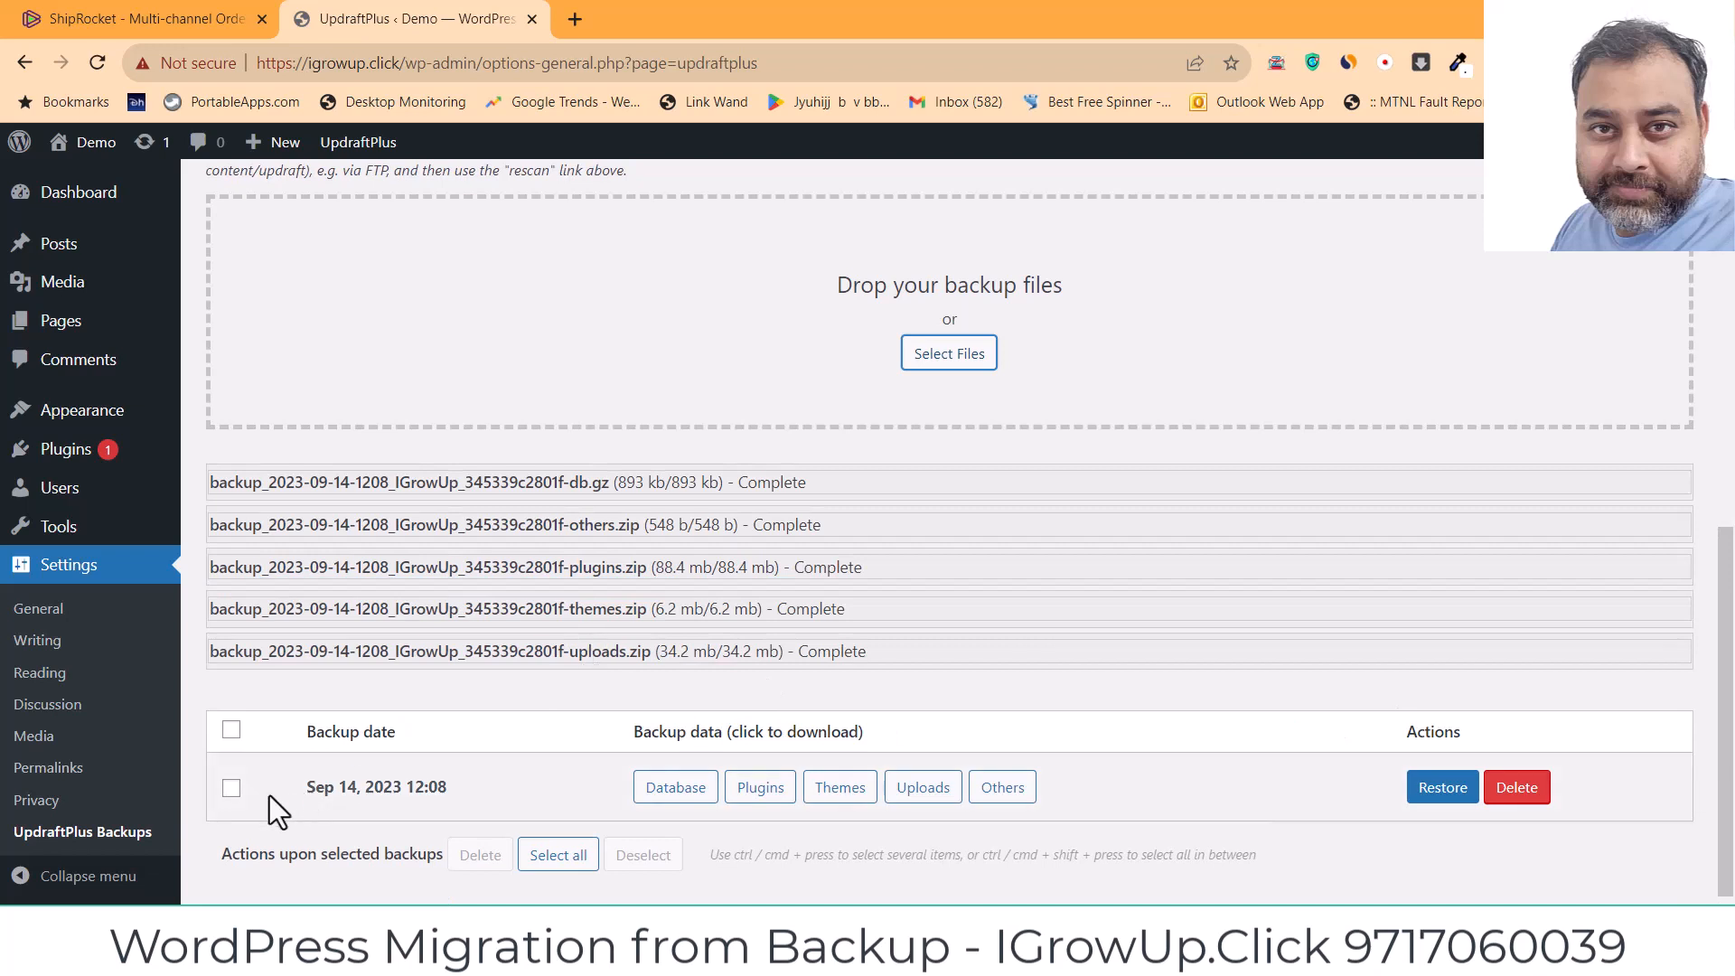
Step: Reload the UpdraftPlus page and start restoring the Sep 14, 2023 12:08 backup
{"action": "left_click_drag", "start_coordinate": [301, 794], "coordinate": [425, 795]}
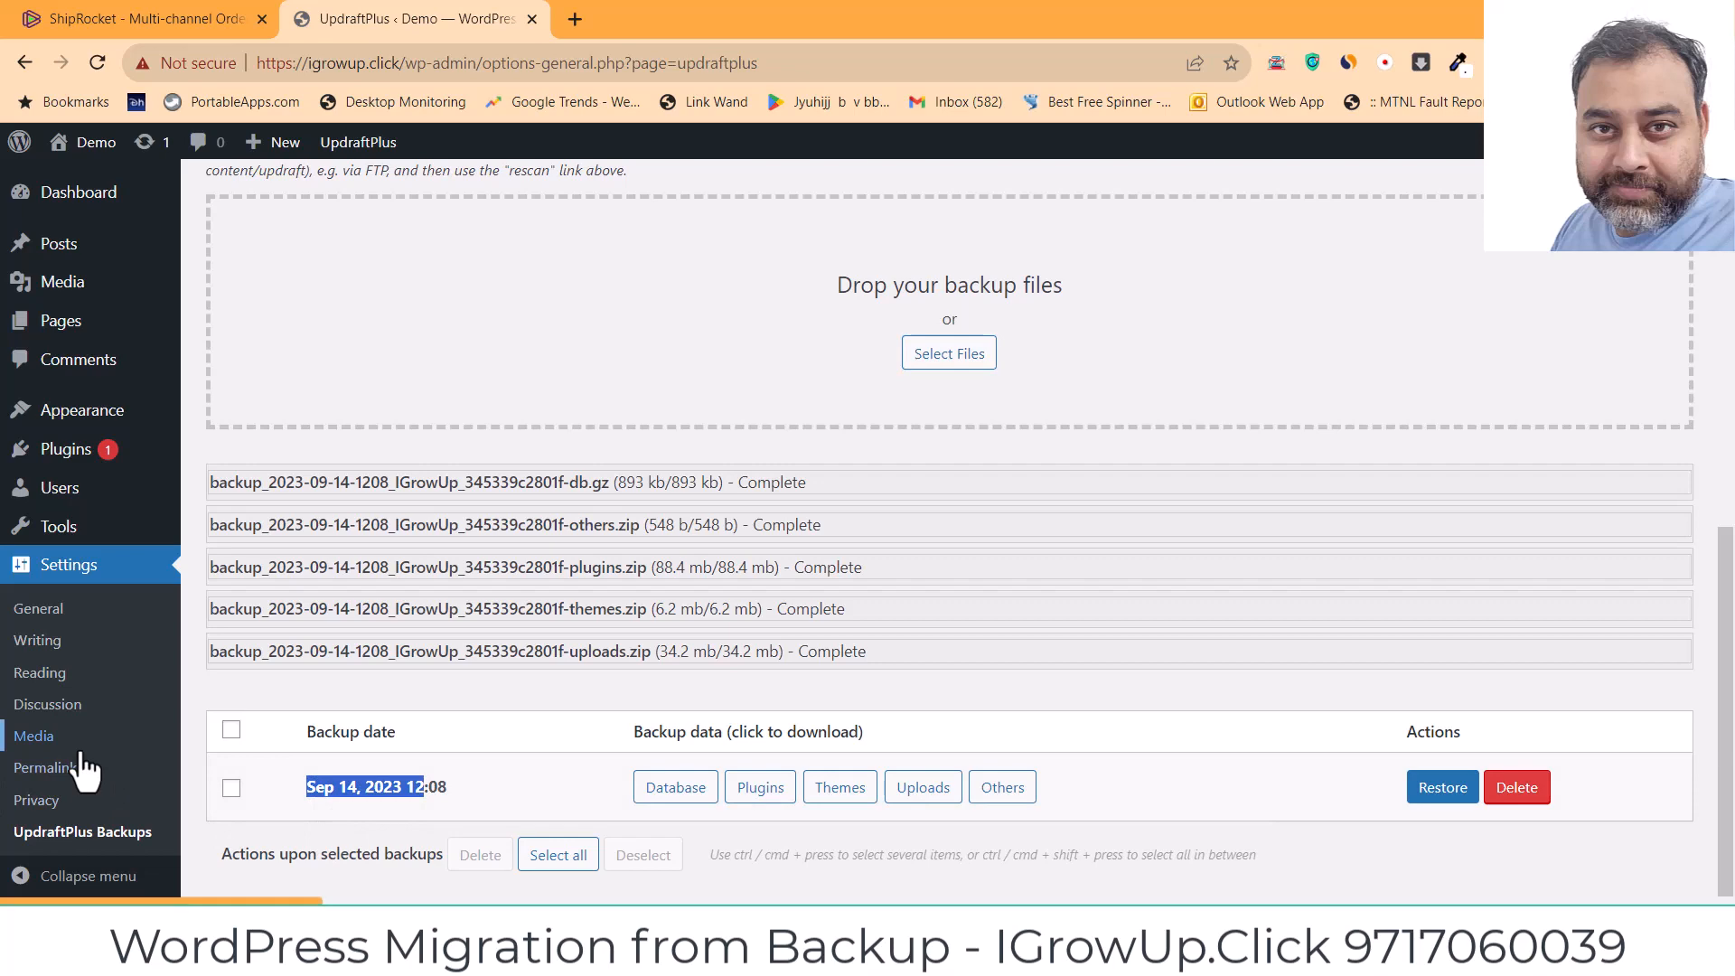
{"action": "left_click", "coordinate": [95, 73]}
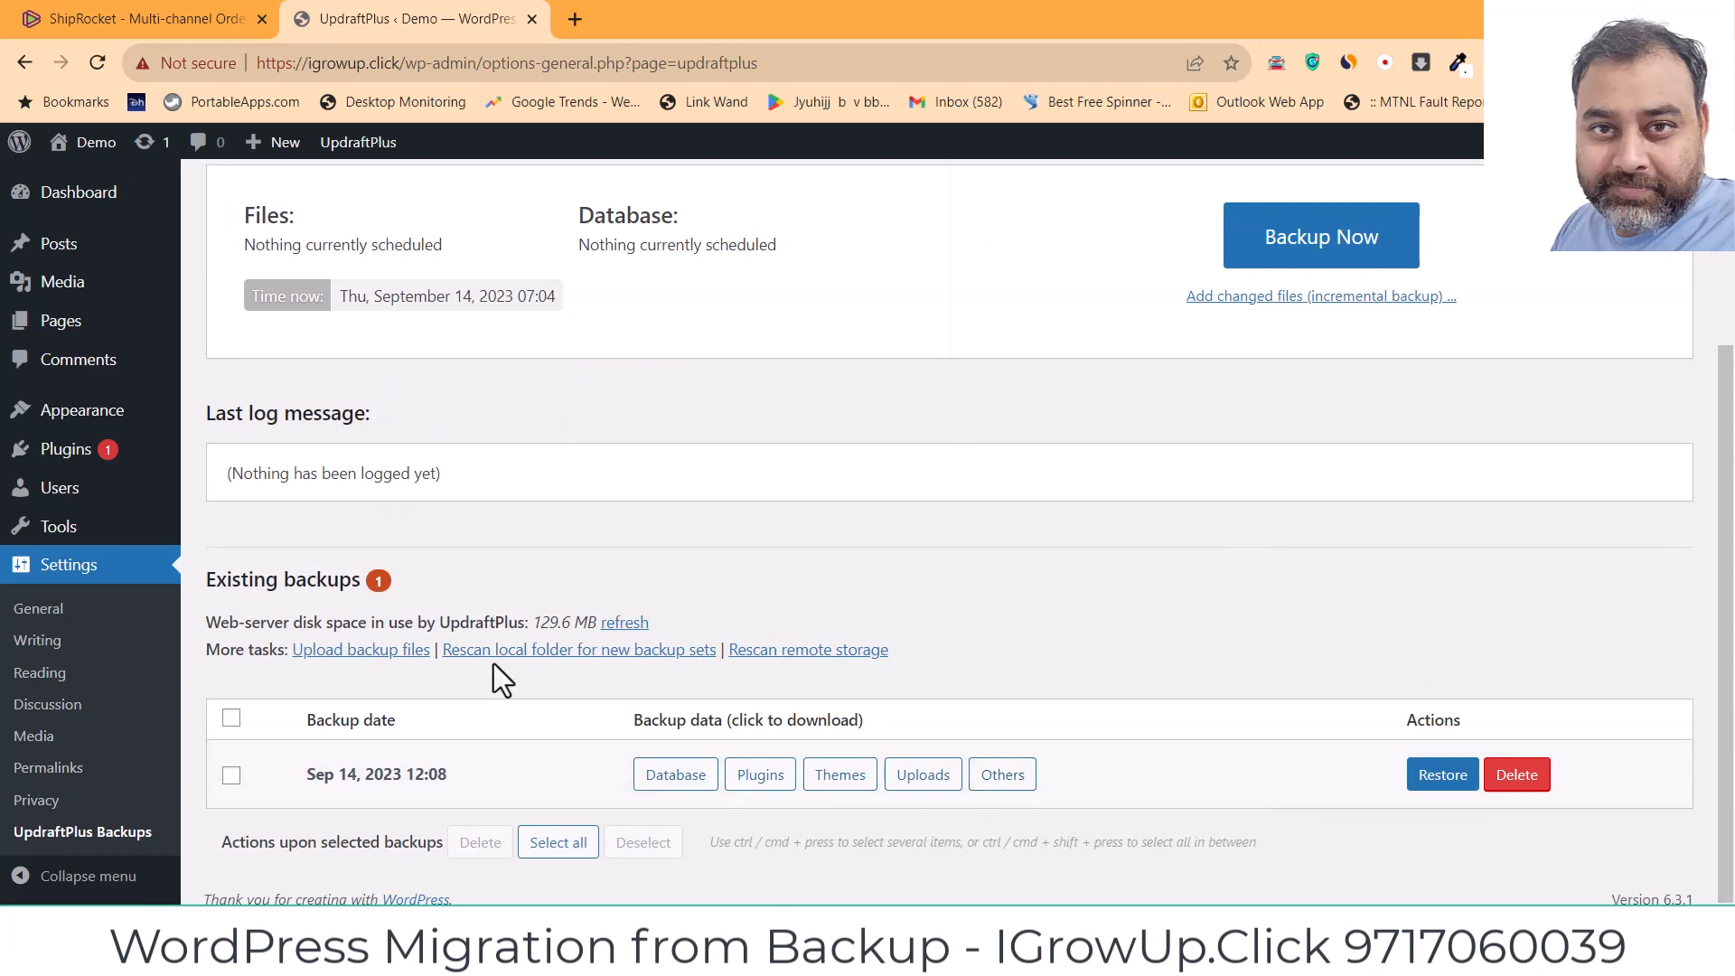
{"action": "left_click_drag", "start_coordinate": [314, 624], "coordinate": [587, 630]}
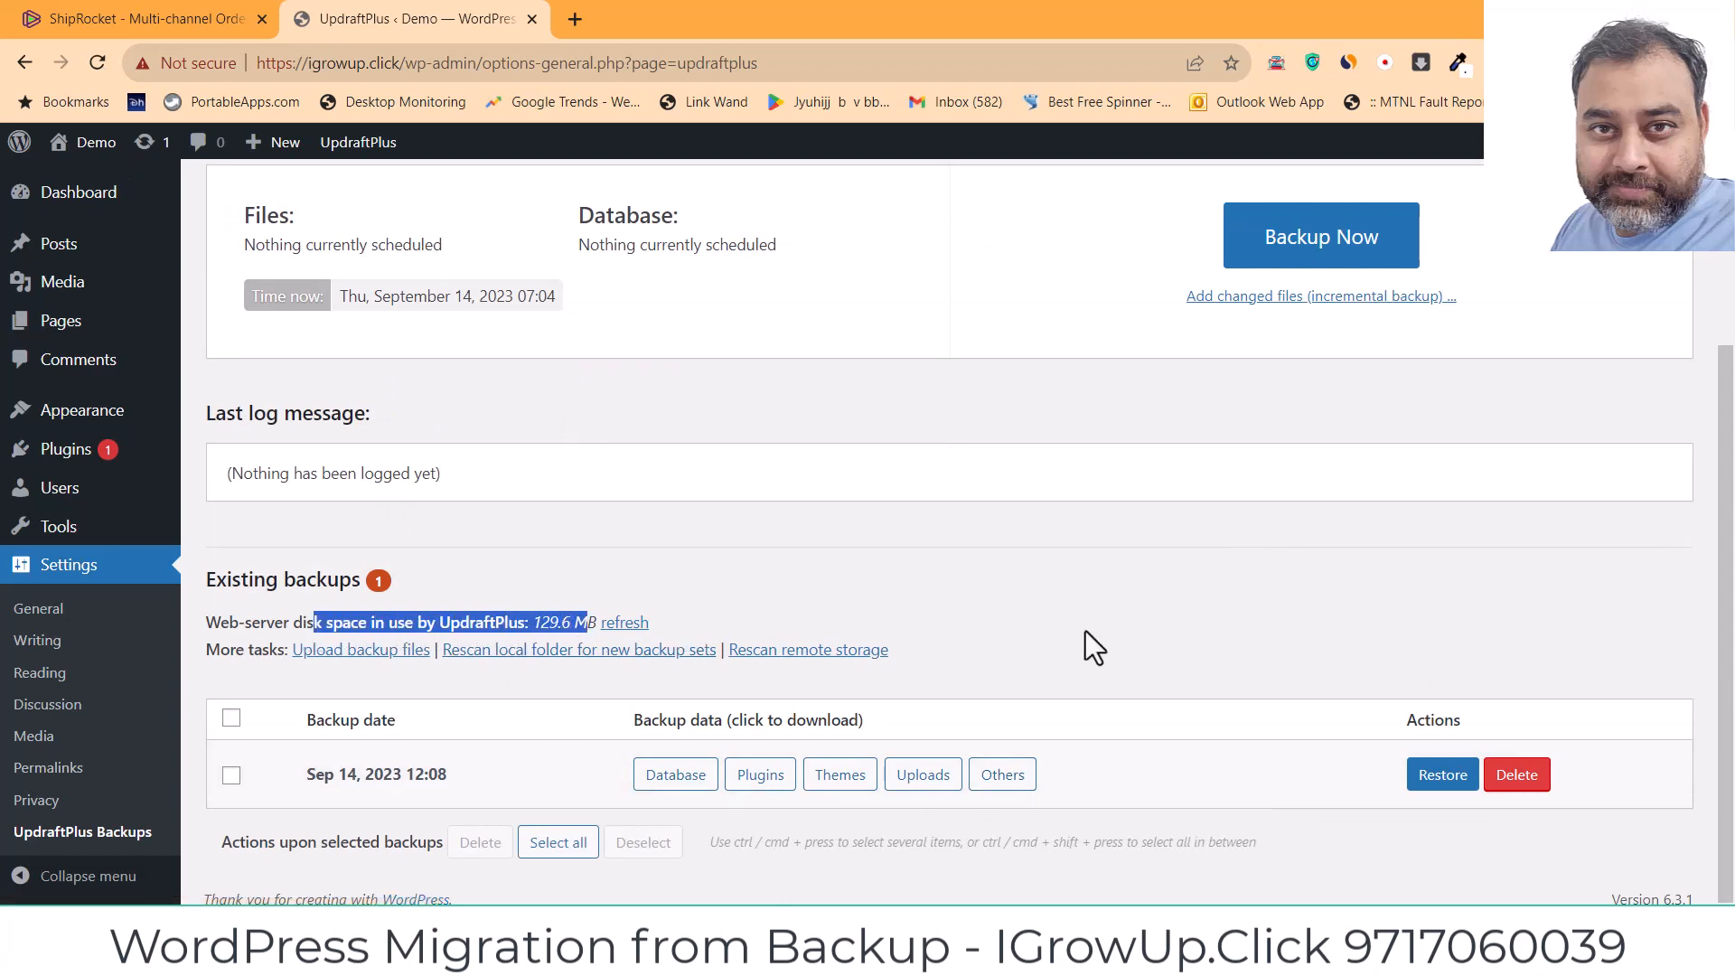
{"action": "left_click", "coordinate": [1086, 631]}
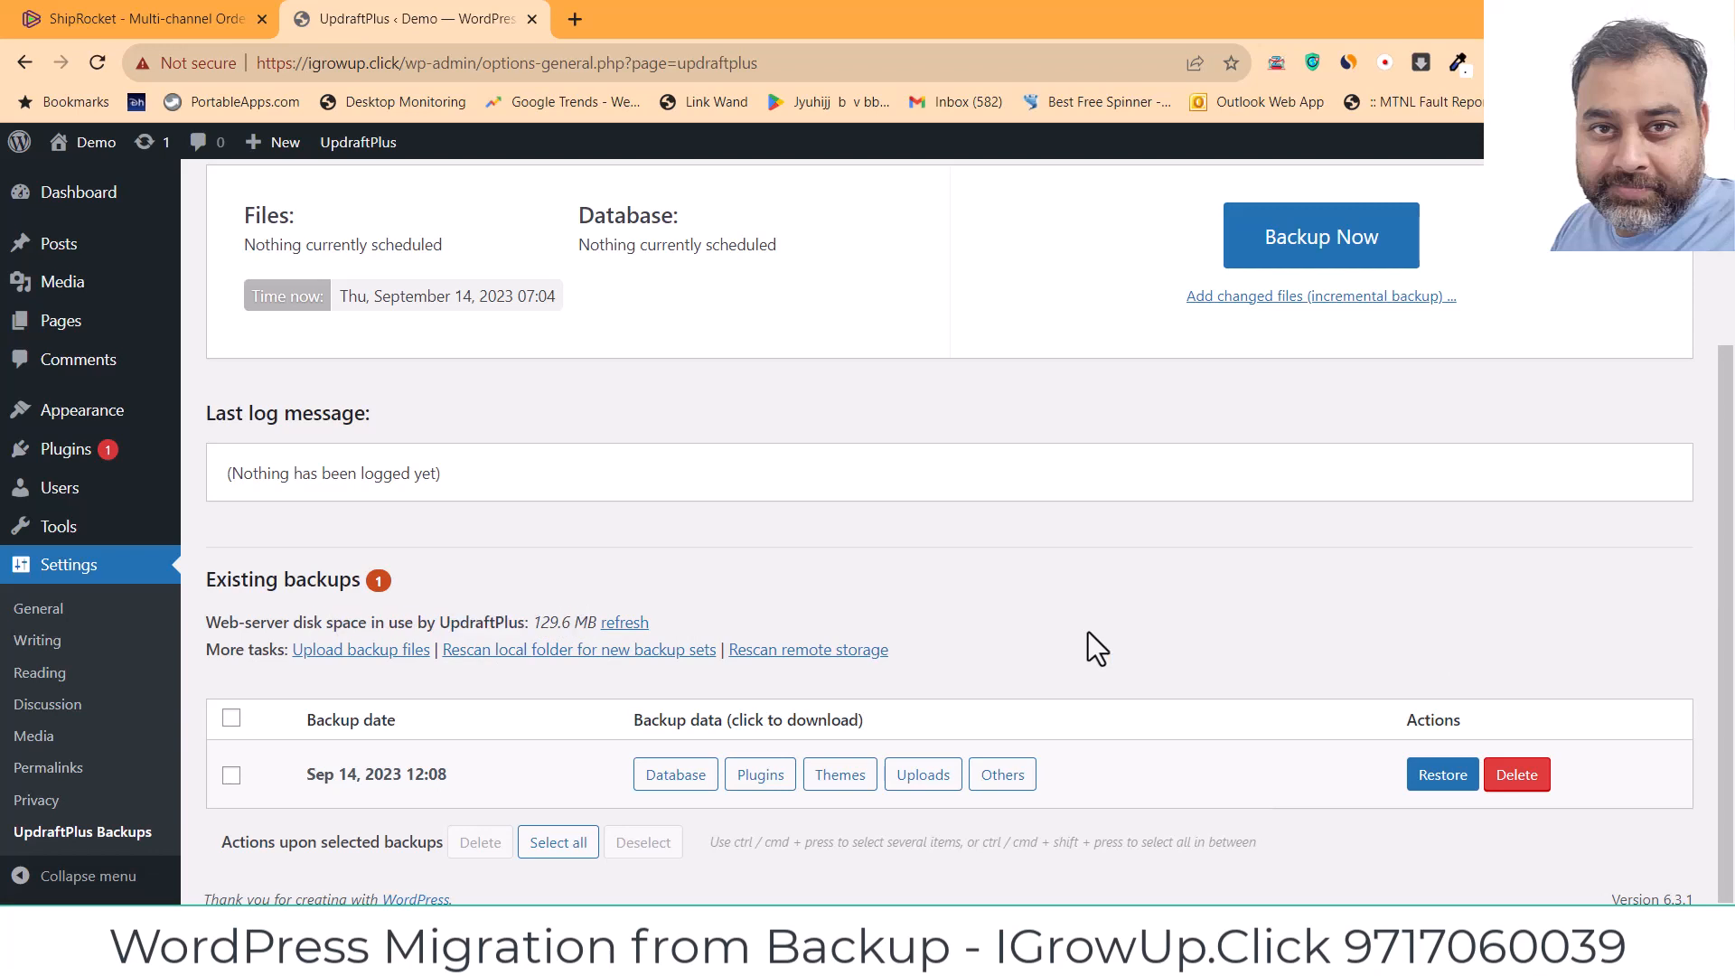
{"action": "left_click", "coordinate": [1443, 775]}
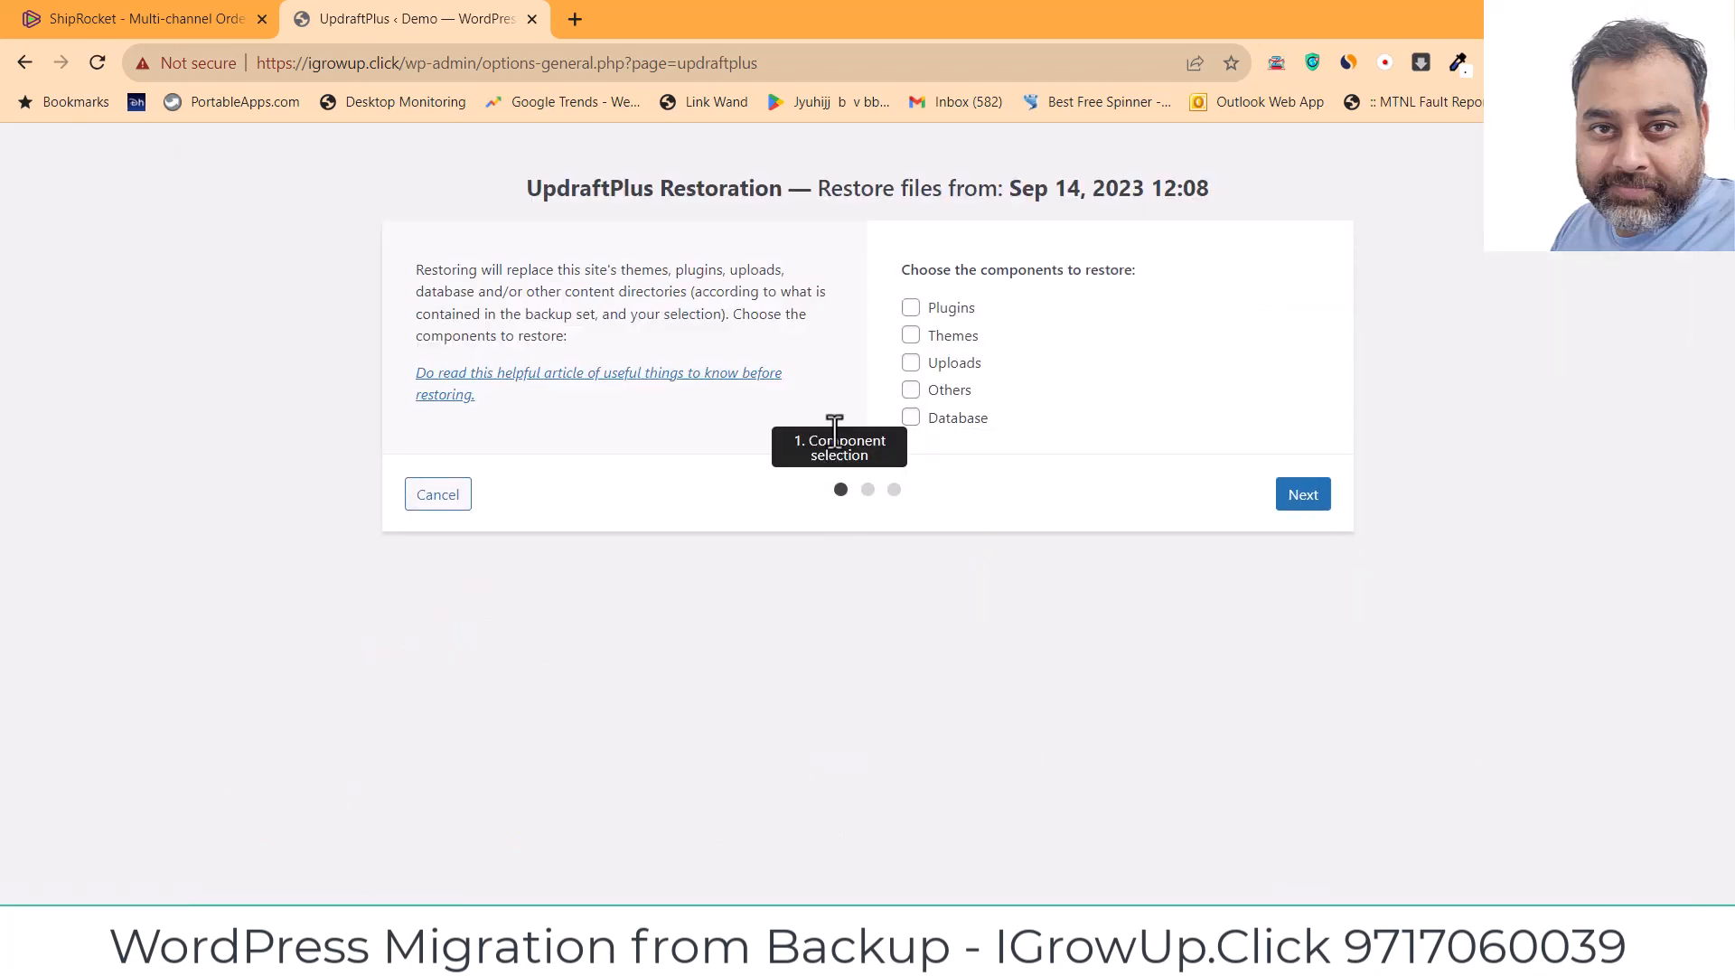
Step: Include plugins, uploads and database in the restore, prepare the components, and confirm despite the PHP warning
{"action": "left_click", "coordinate": [911, 308]}
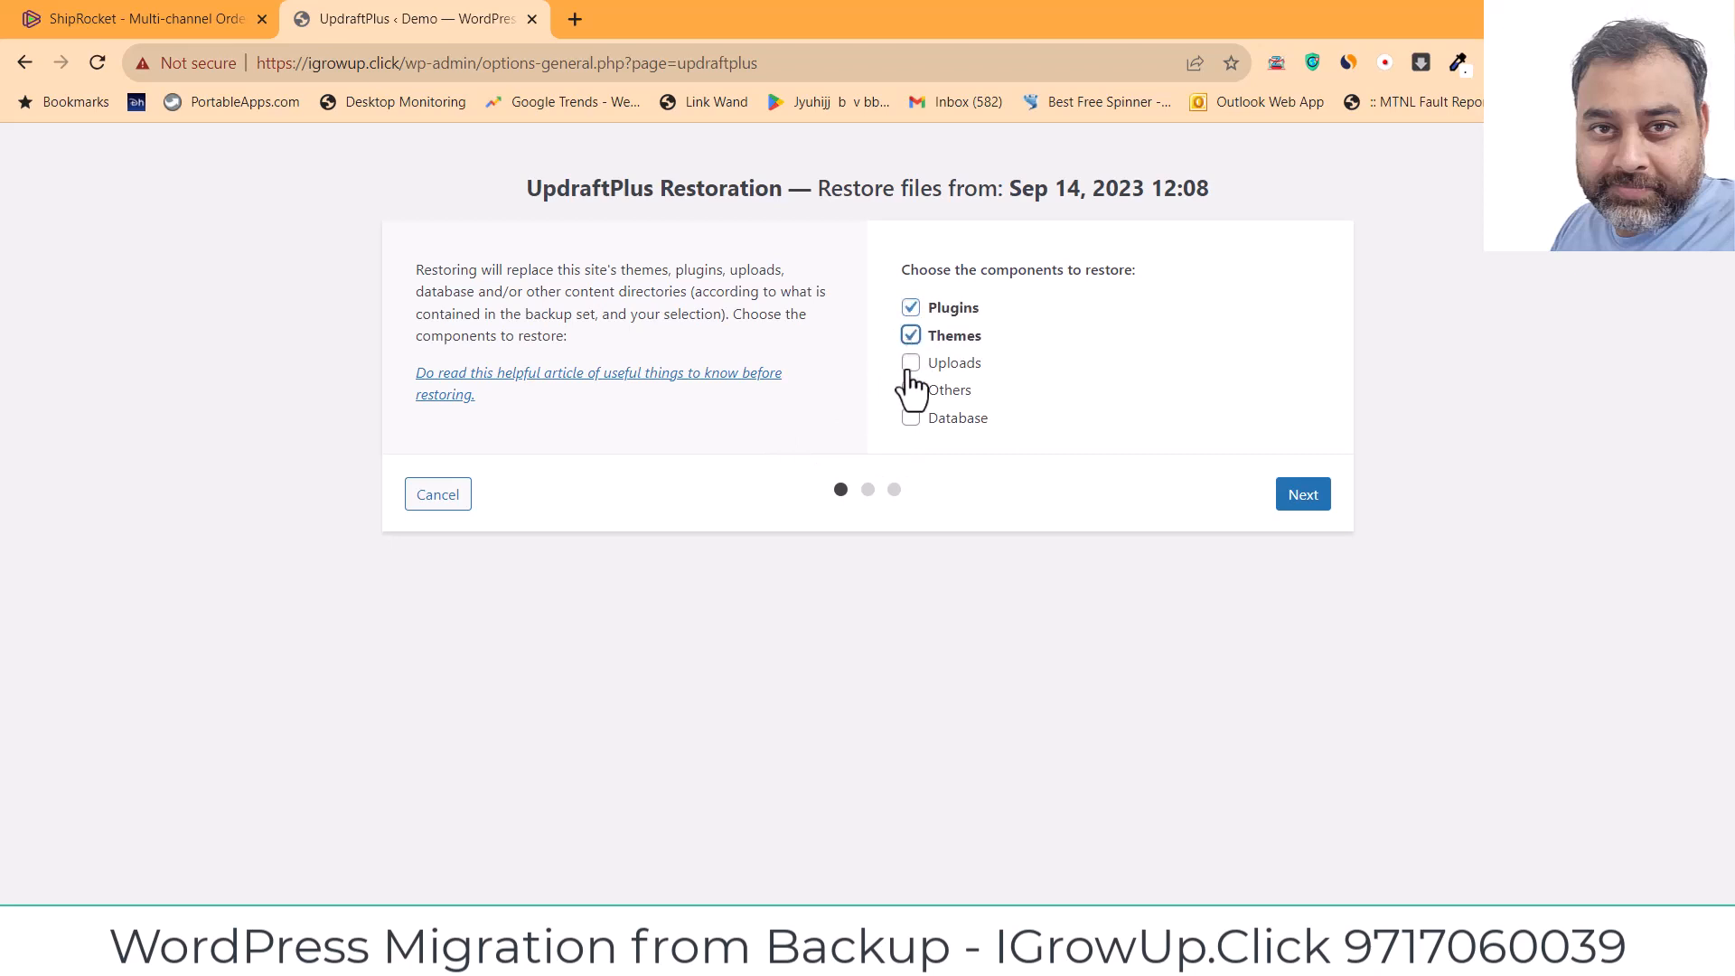
{"action": "left_click", "coordinate": [910, 366]}
{"action": "left_click", "coordinate": [911, 419]}
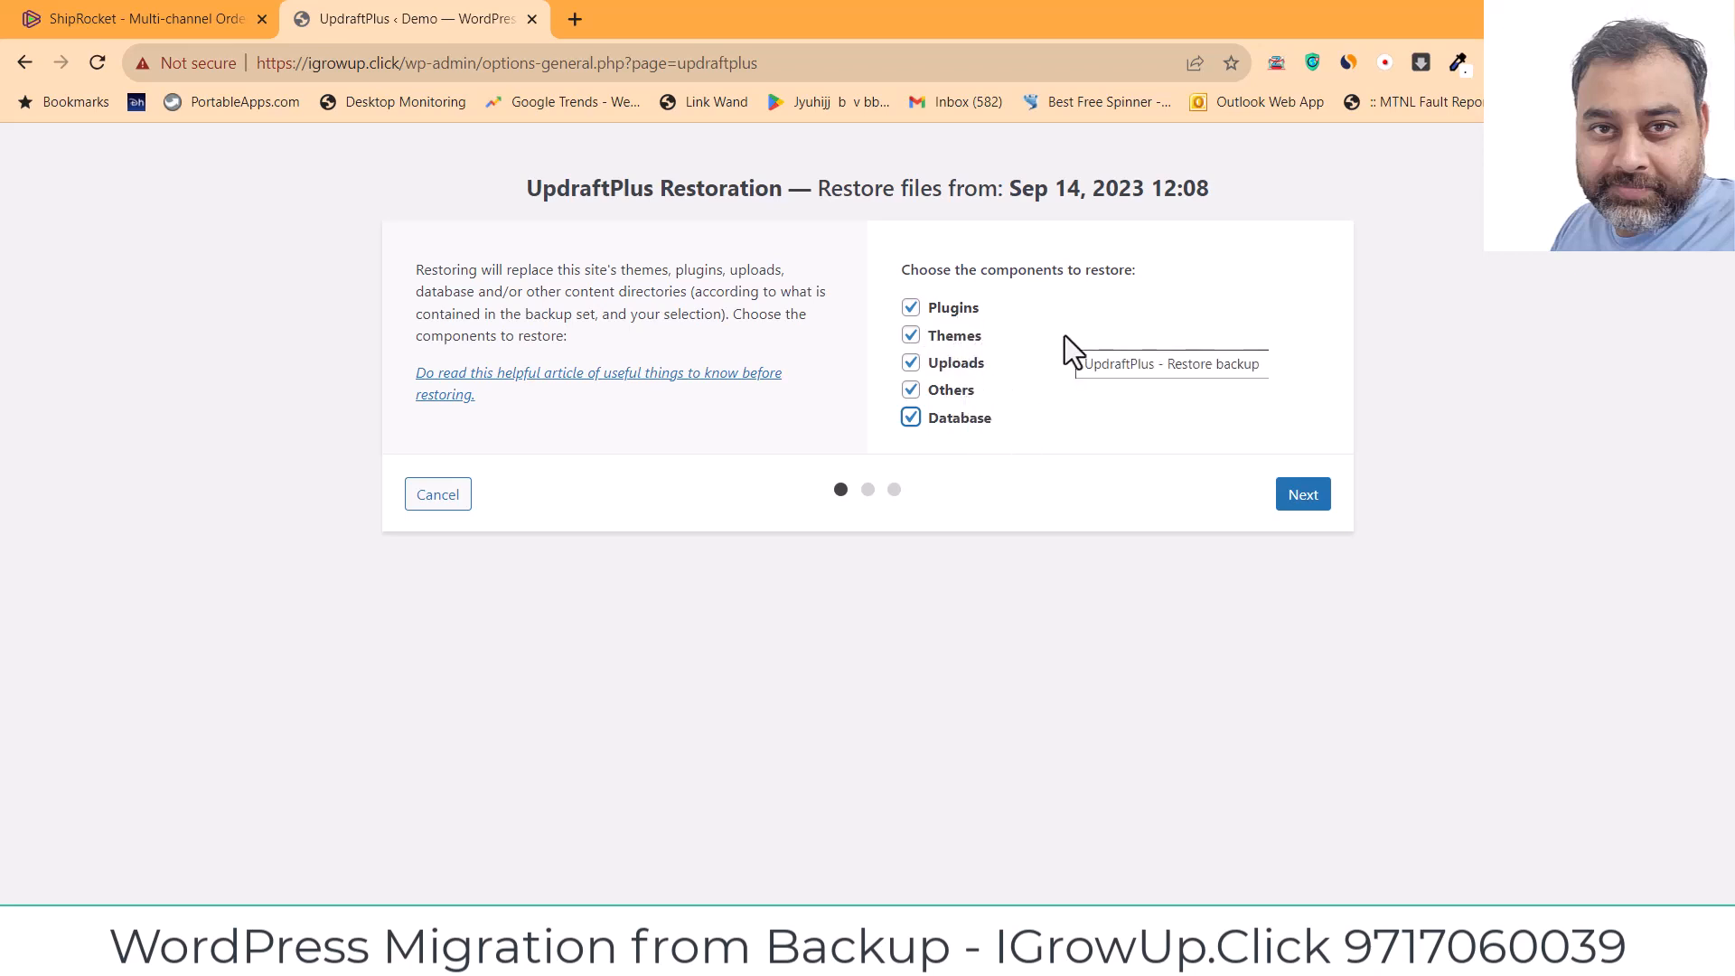
{"action": "left_click", "coordinate": [1287, 499]}
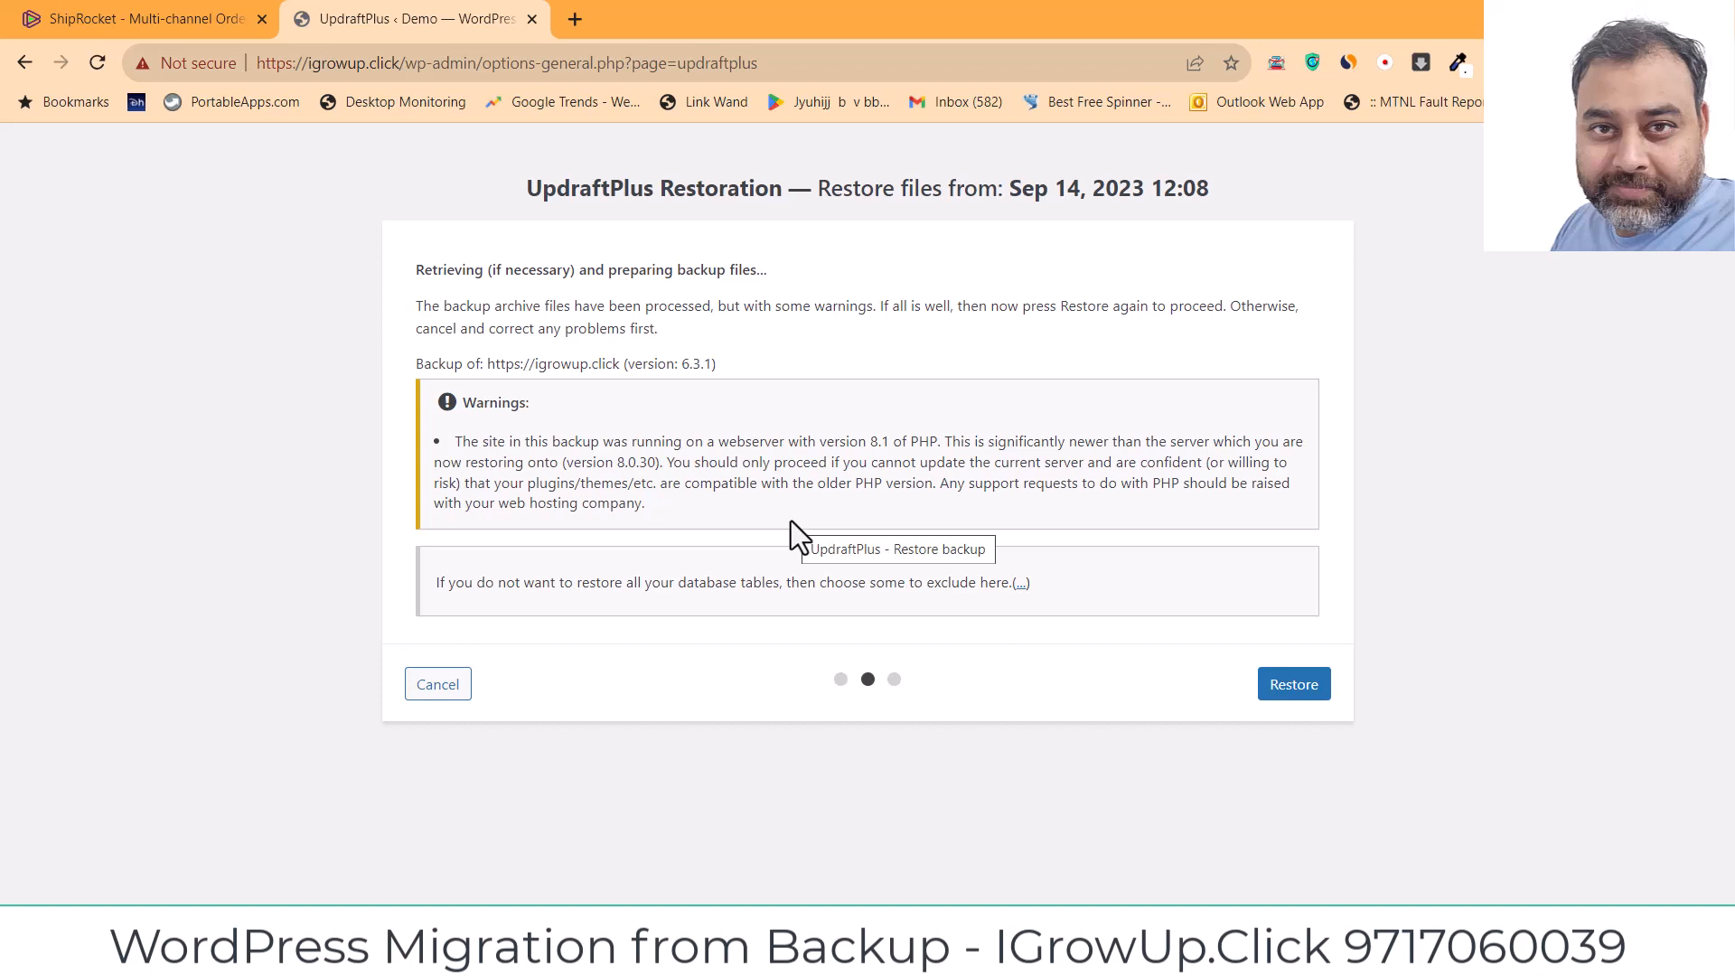
{"action": "left_click", "coordinate": [1292, 687]}
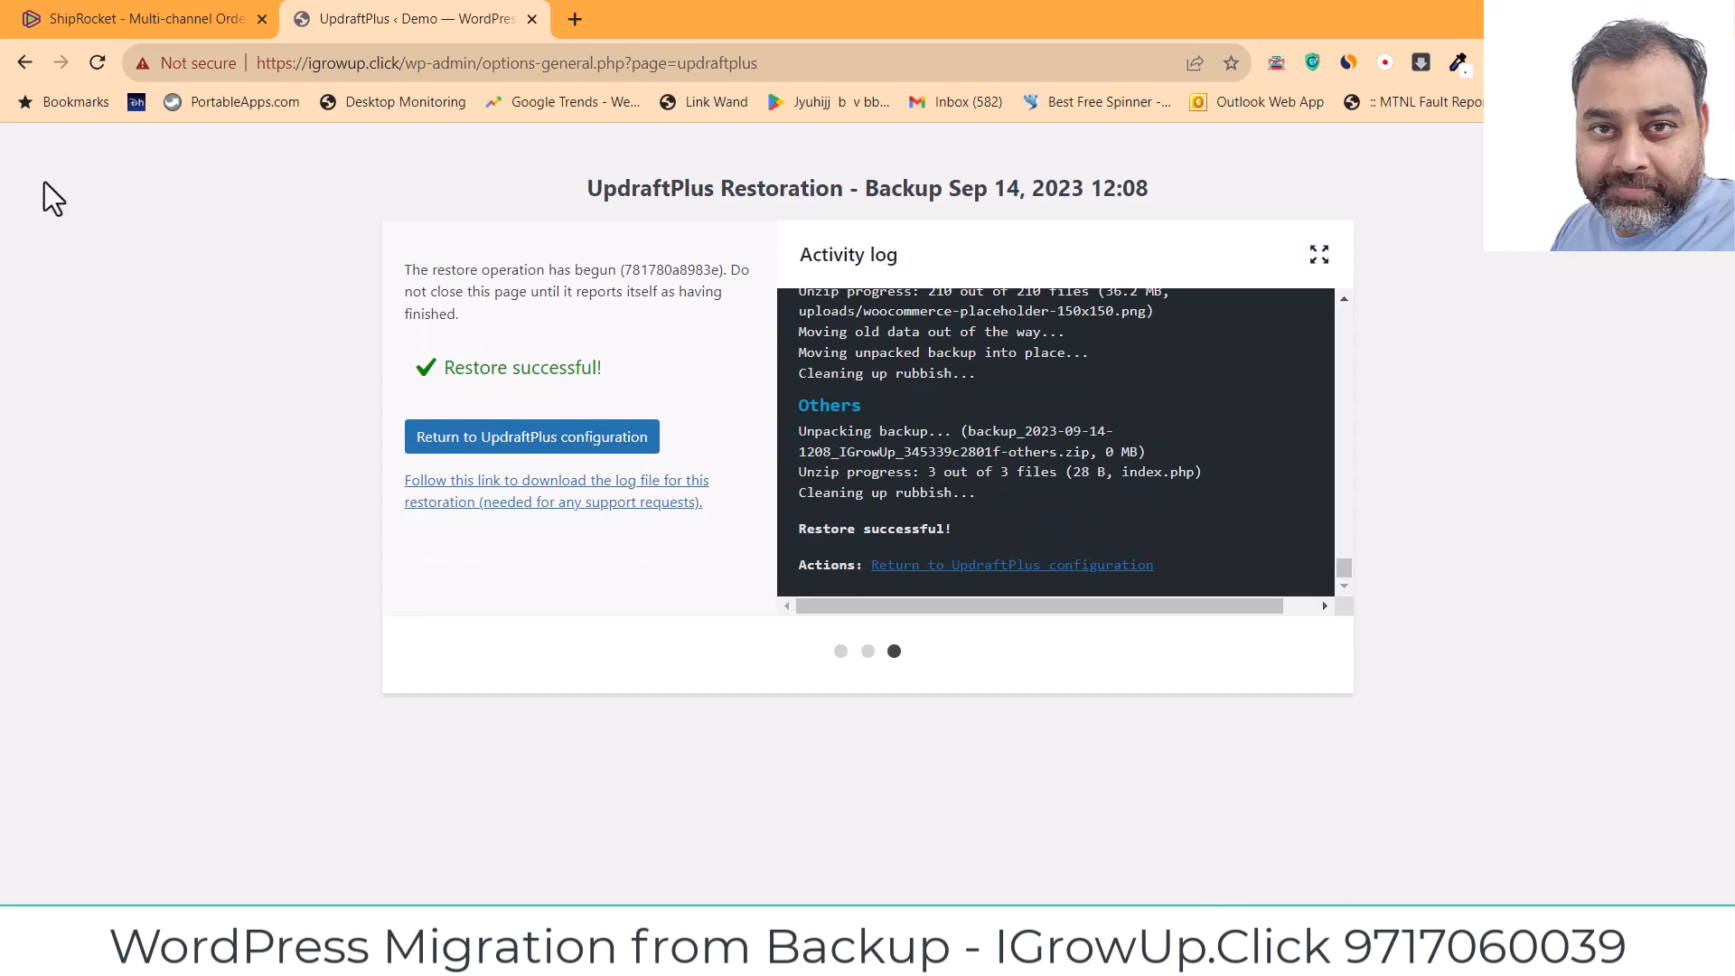
Step: Load igrowup.click in a new tab, then return to the UpdraftPlus restoration tab
{"action": "left_click", "coordinate": [579, 19]}
{"action": "type", "text": "i"}
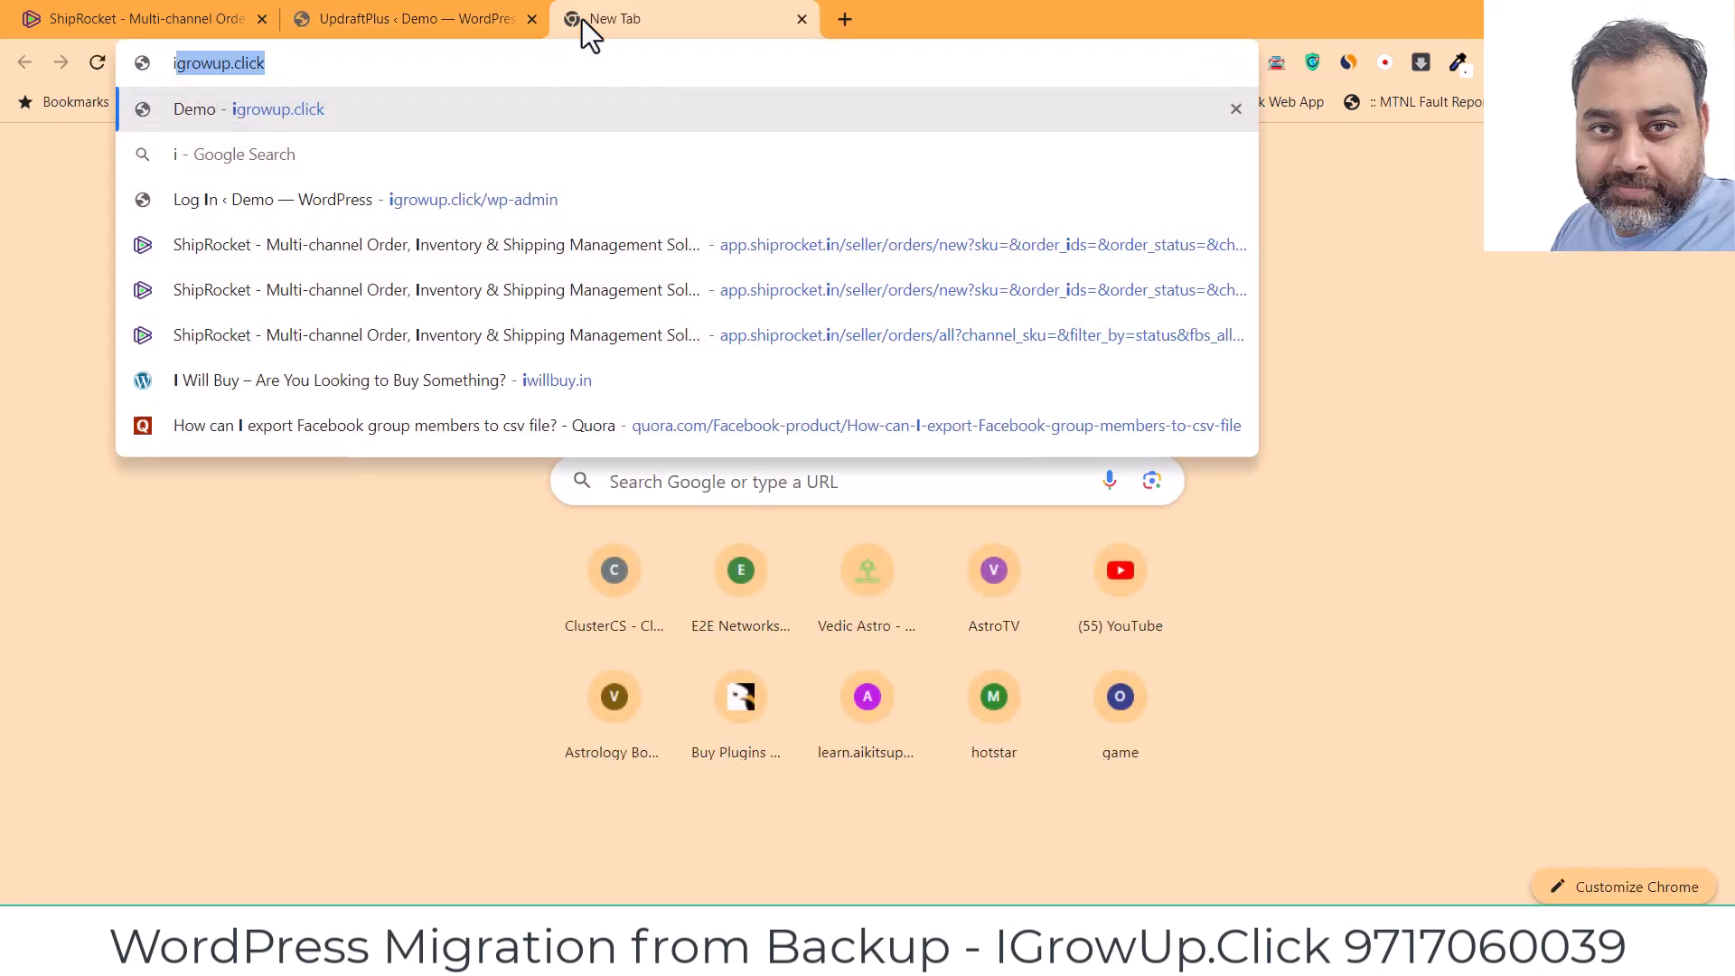
{"action": "type", "text": "growup.click"}
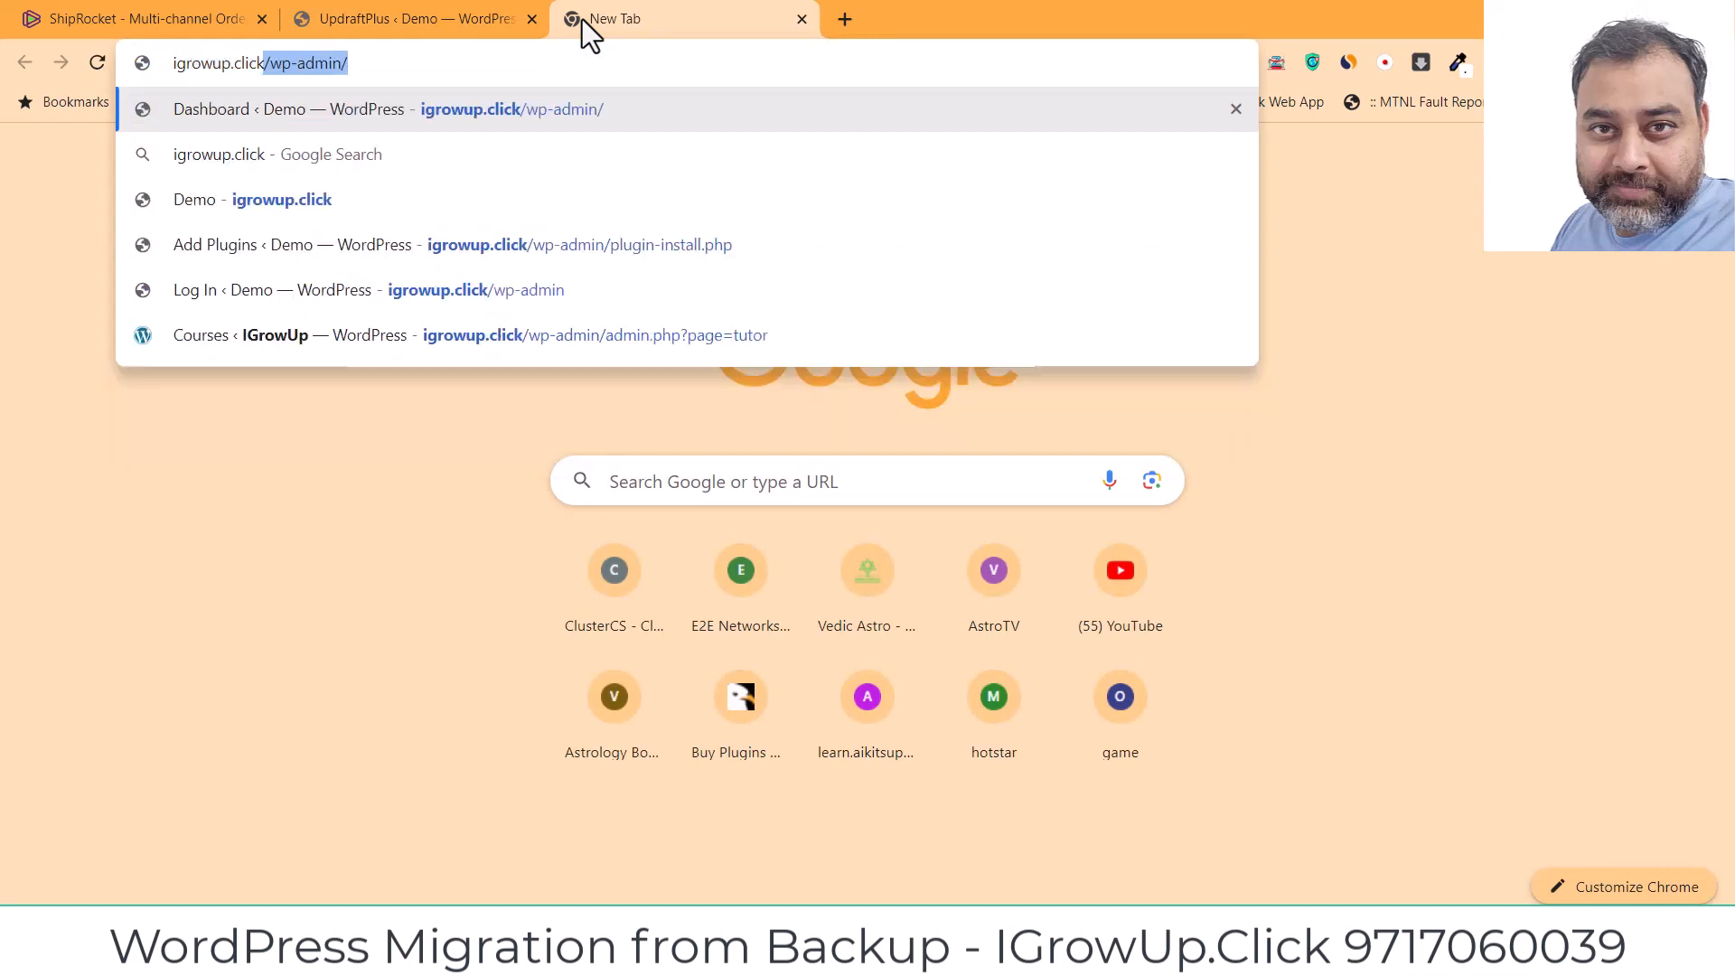
{"action": "key", "text": "BackSpace"}
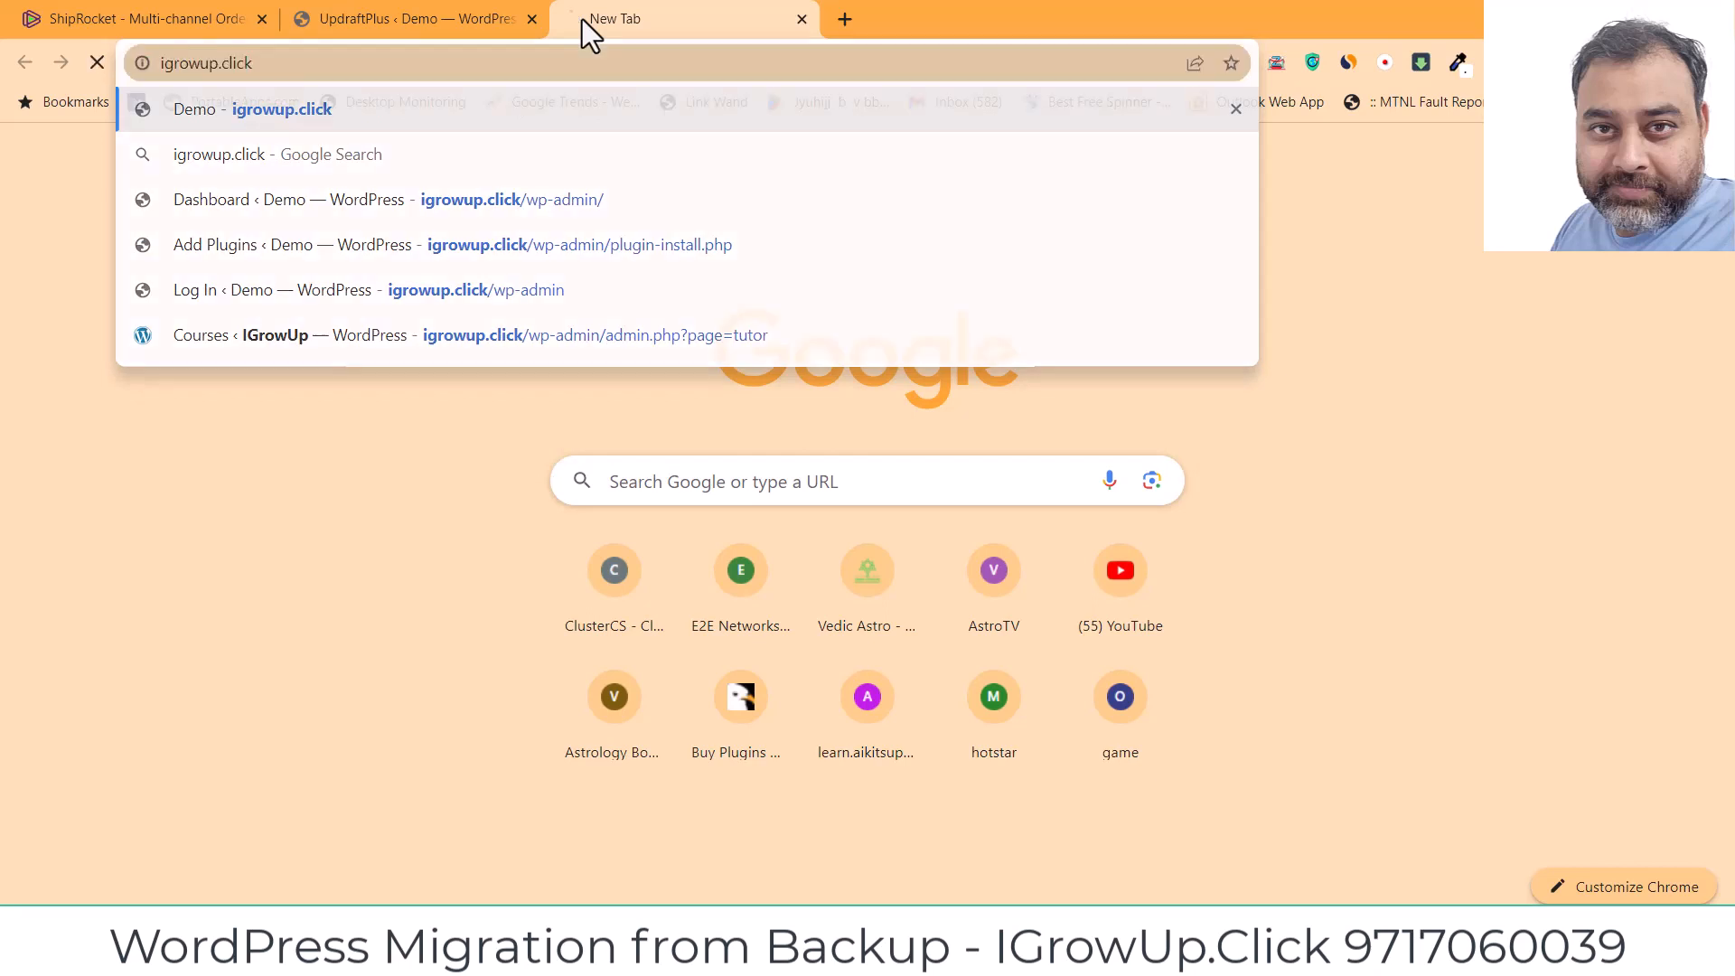
{"action": "key", "text": "Return"}
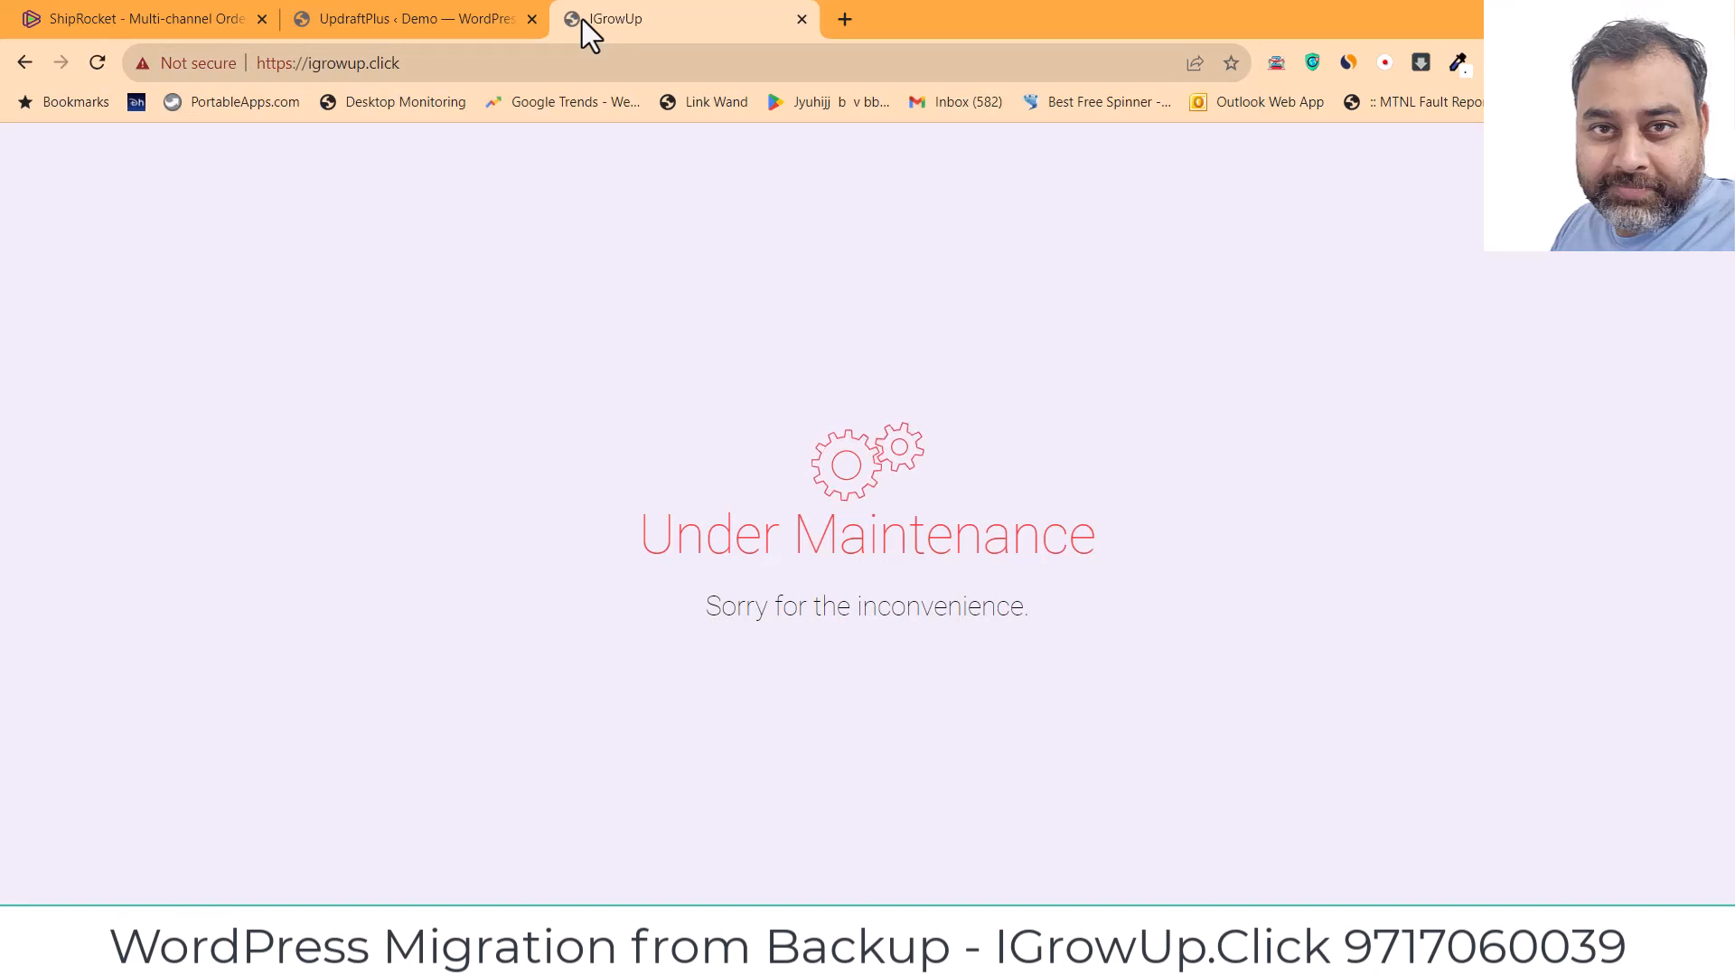
{"action": "left_click", "coordinate": [437, 28]}
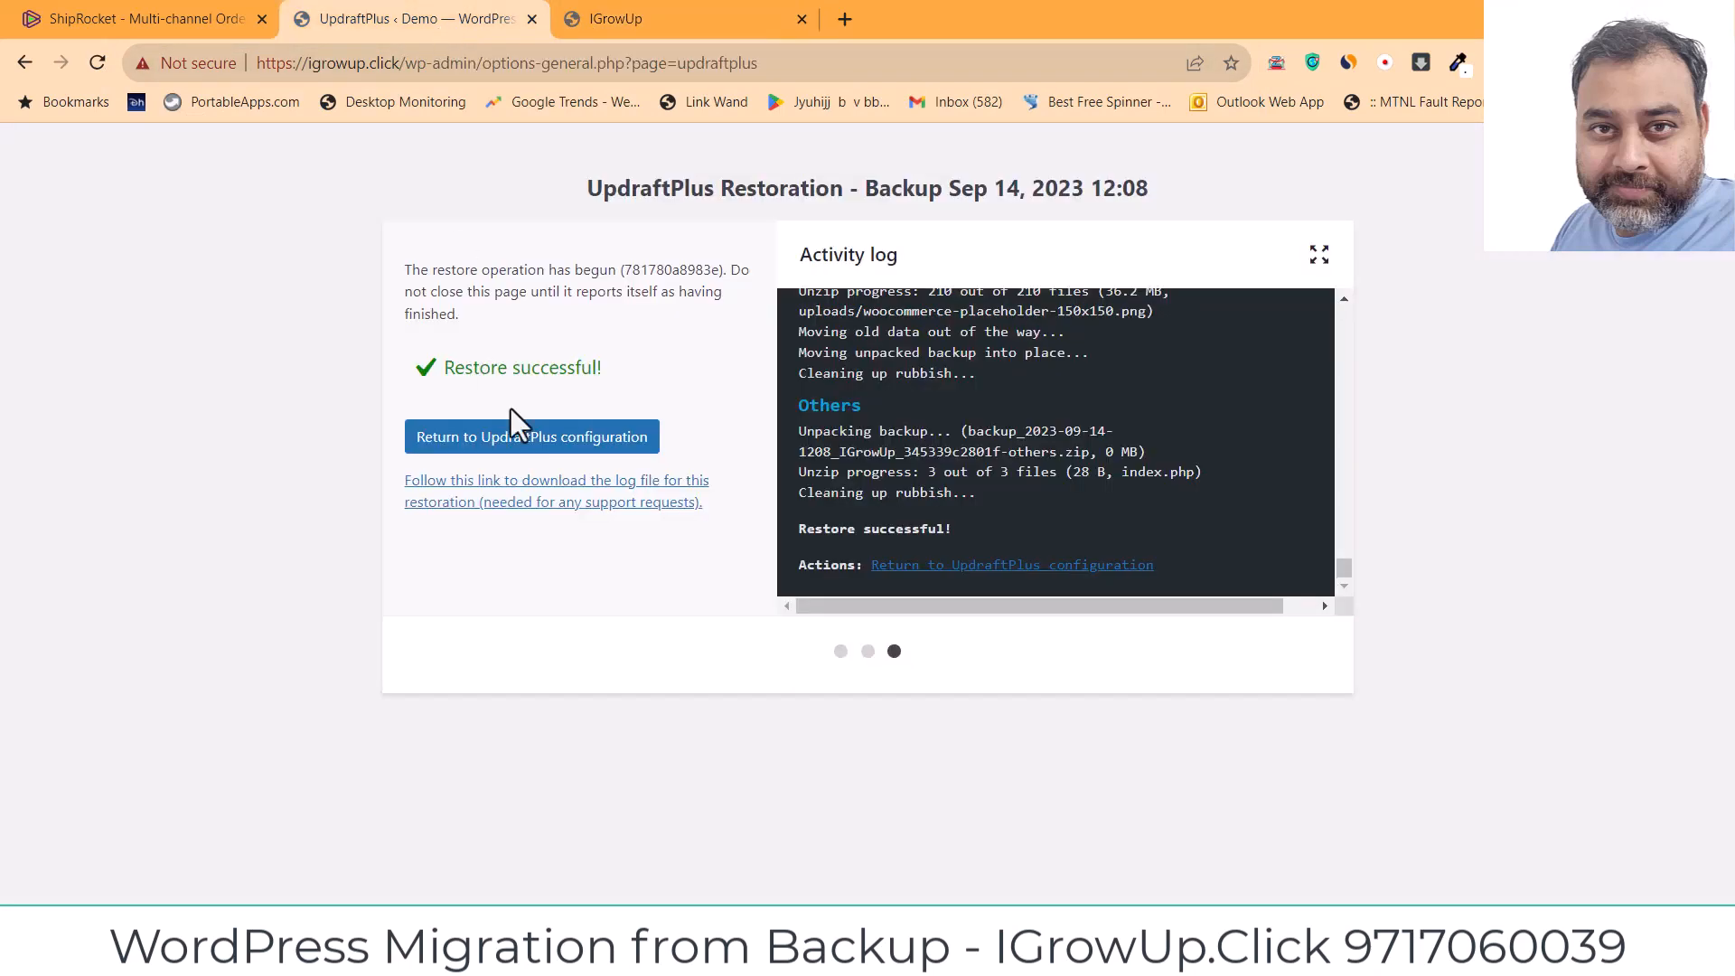
Step: Return to the UpdraftPlus configuration and try logging in with the admin username and password
{"action": "left_click", "coordinate": [566, 441]}
{"action": "left_click", "coordinate": [566, 441]}
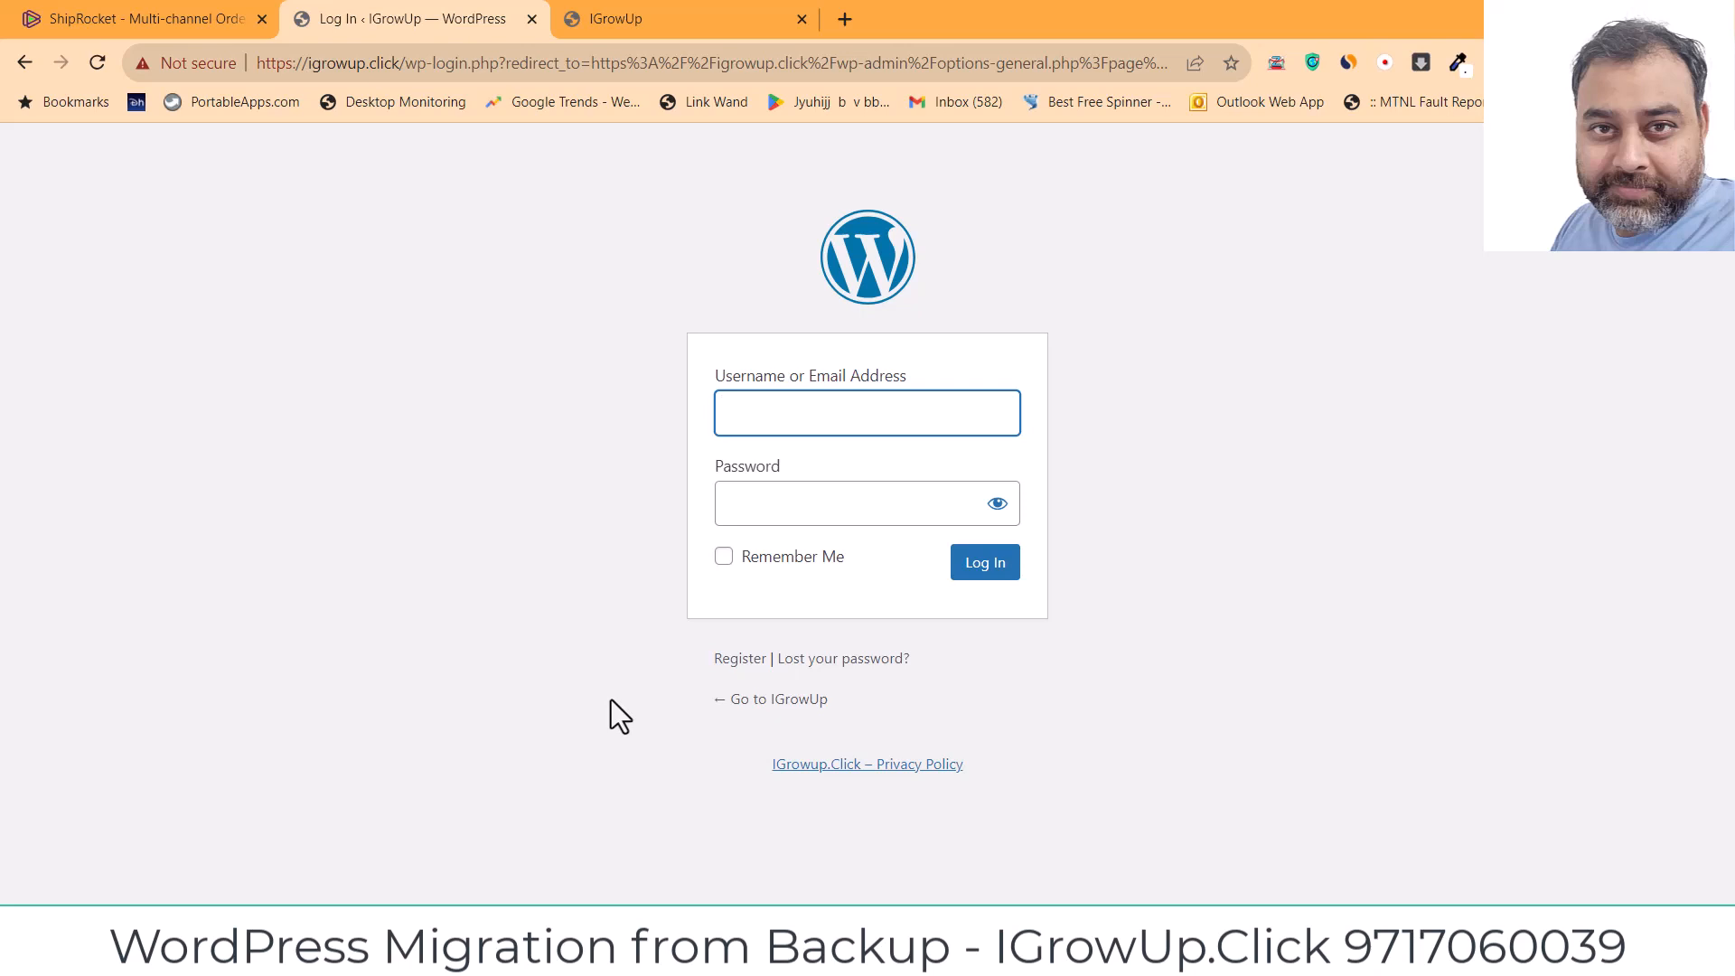
{"action": "type", "text": "joyybanne"}
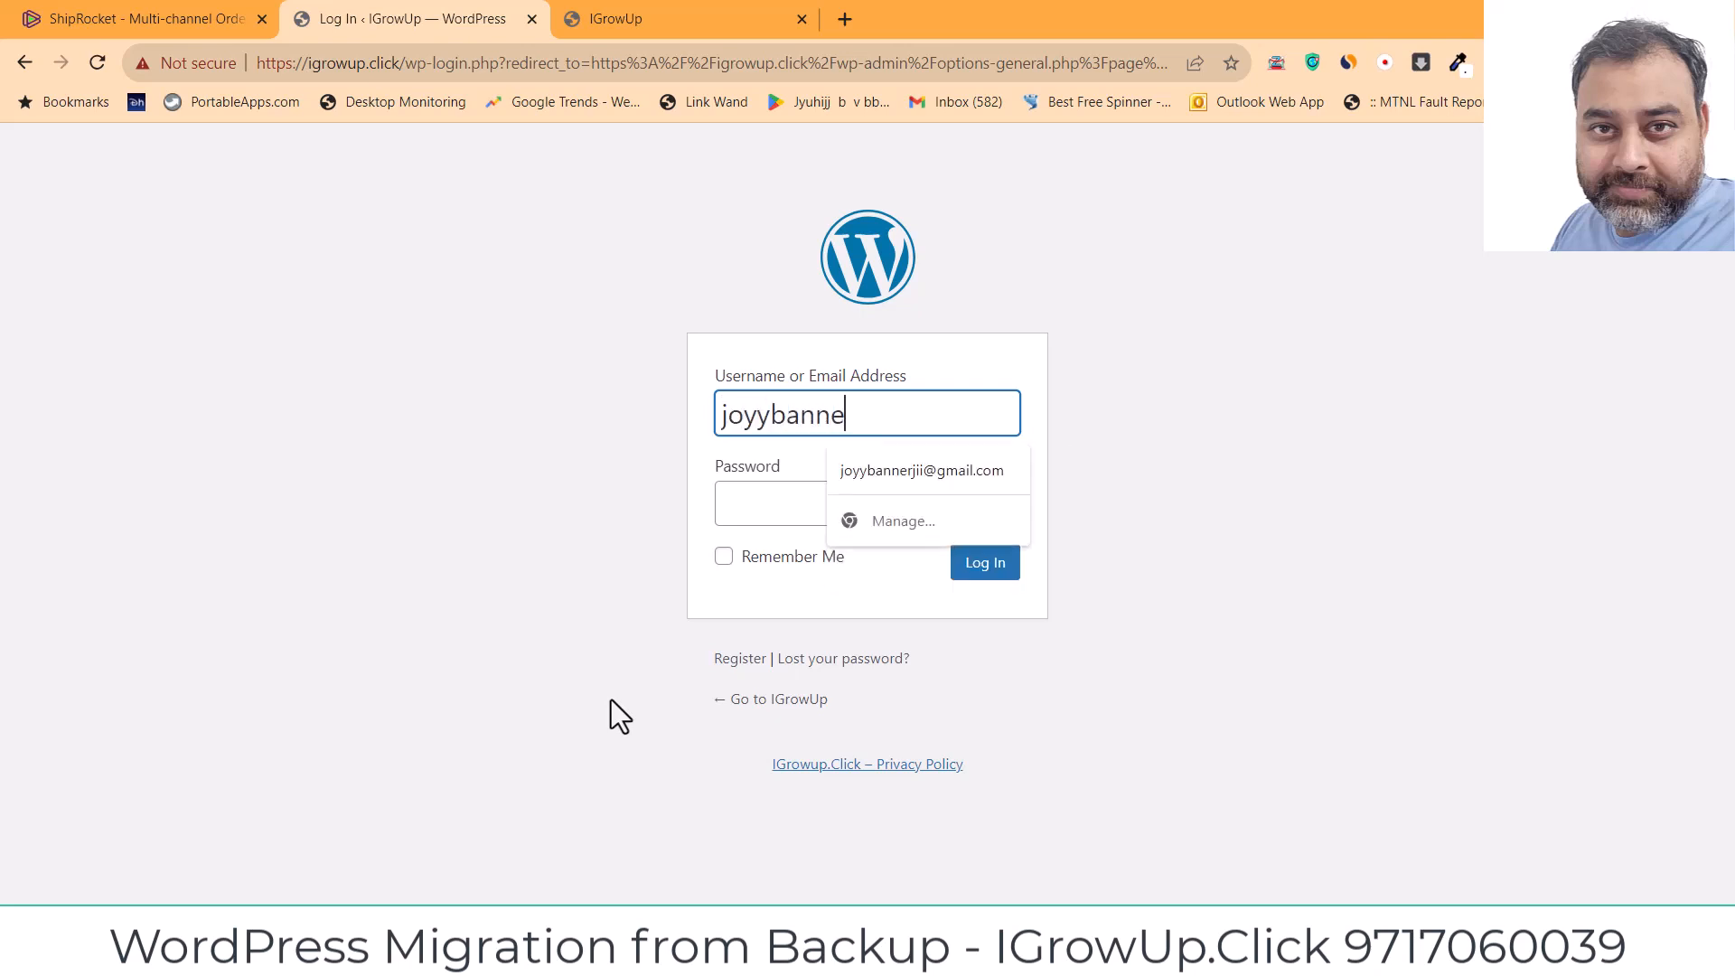
{"action": "type", "text": "rjii"}
{"action": "key", "text": "Tab"}
{"action": "type", "text": "*"}
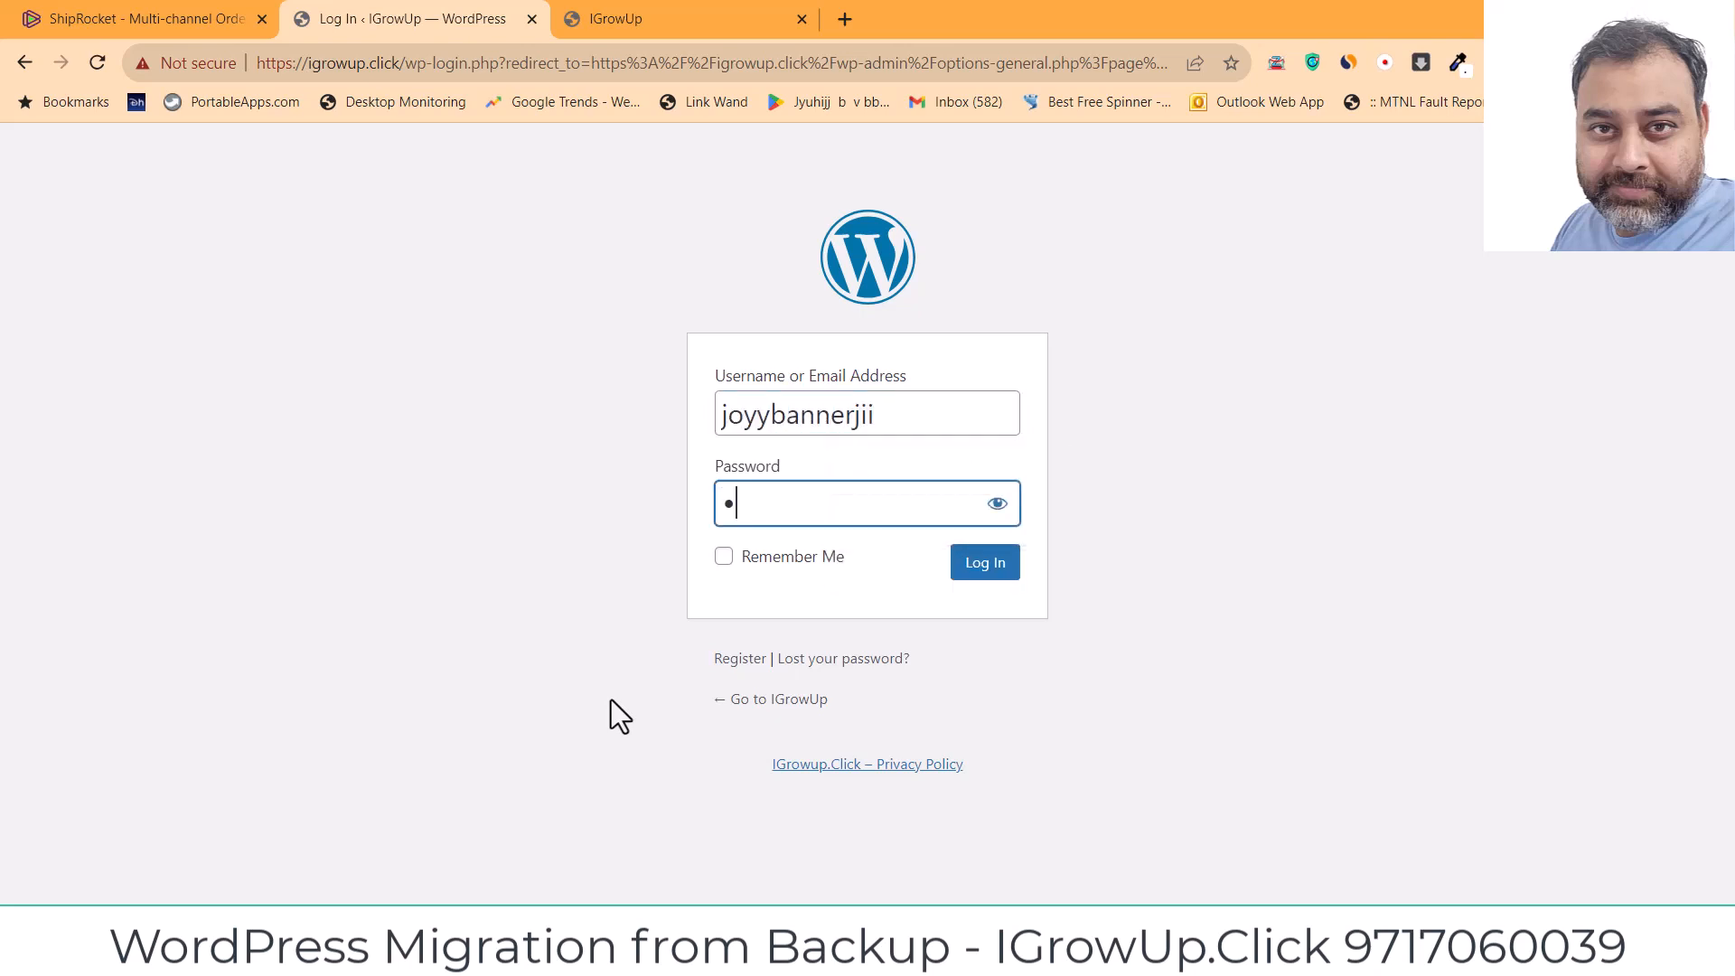
{"action": "type", "text": "***********"}
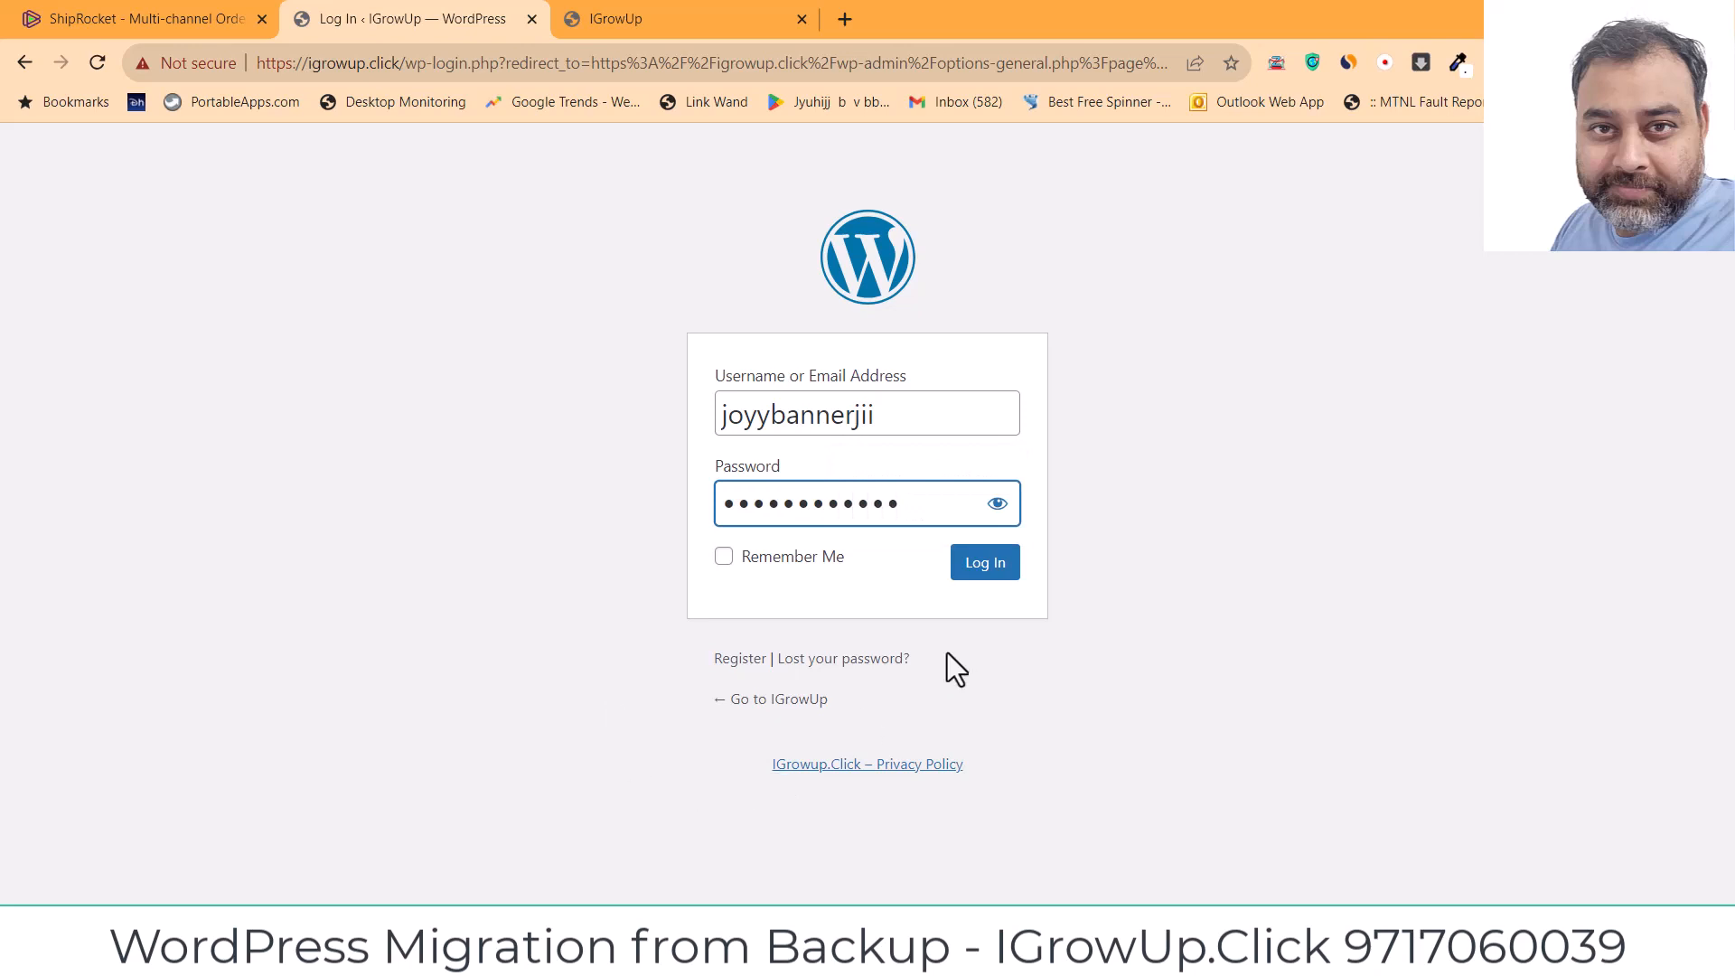
{"action": "left_click", "coordinate": [971, 568]}
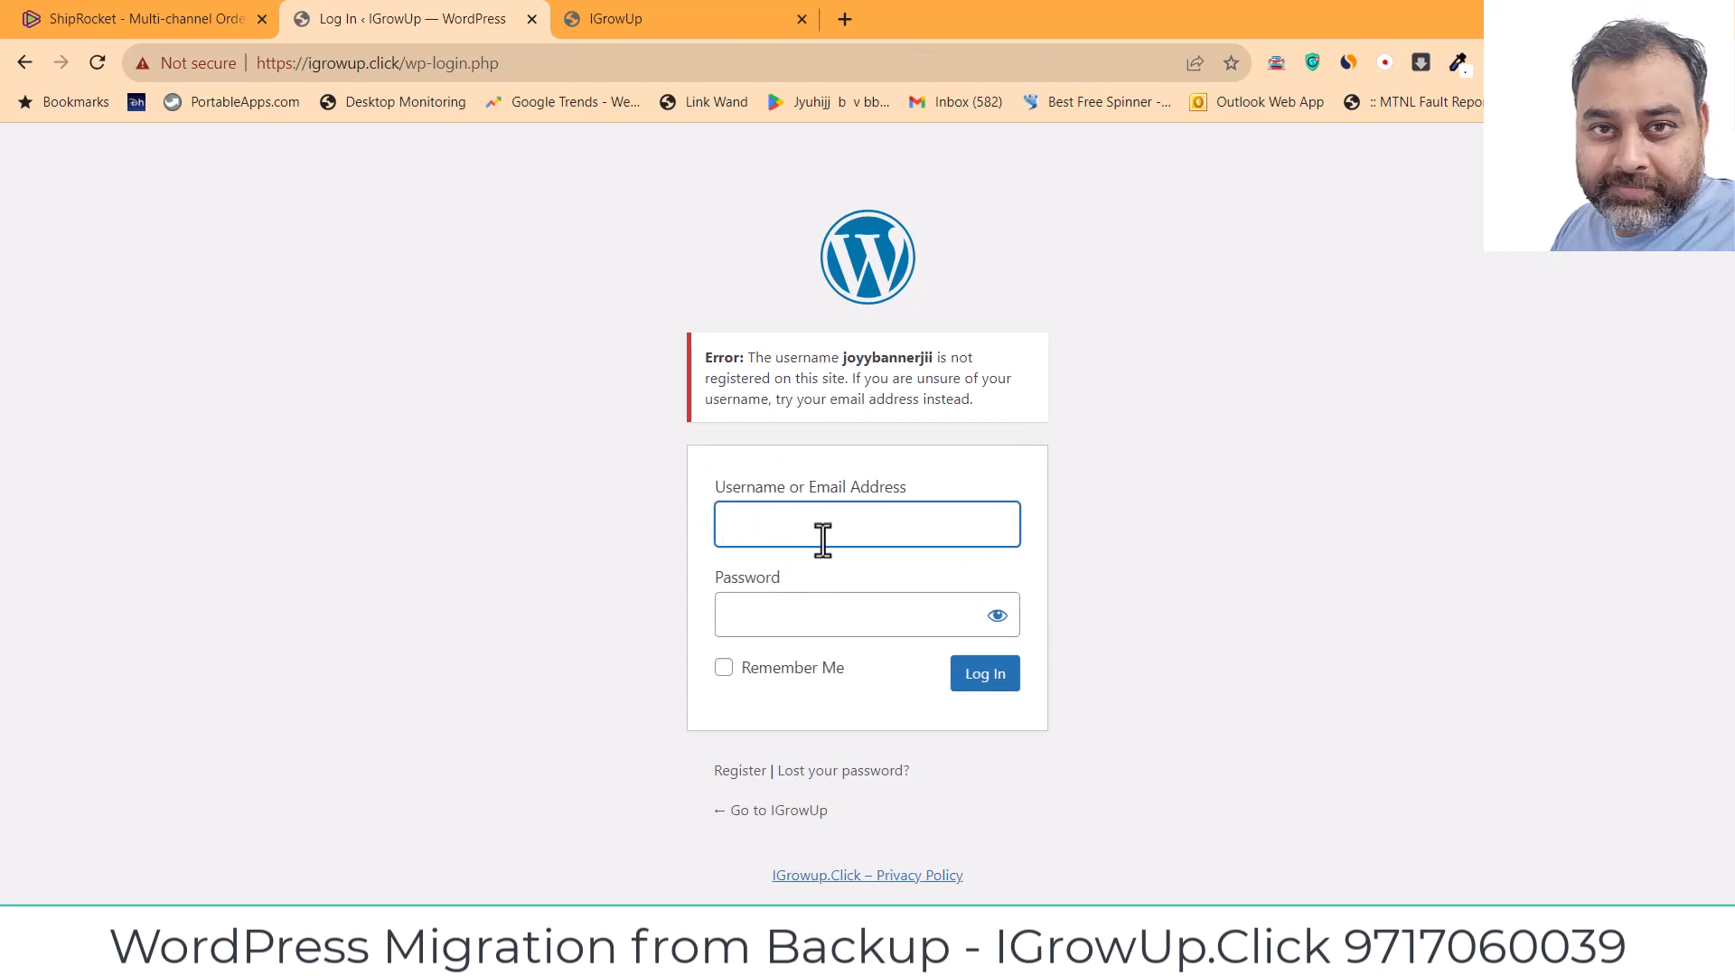
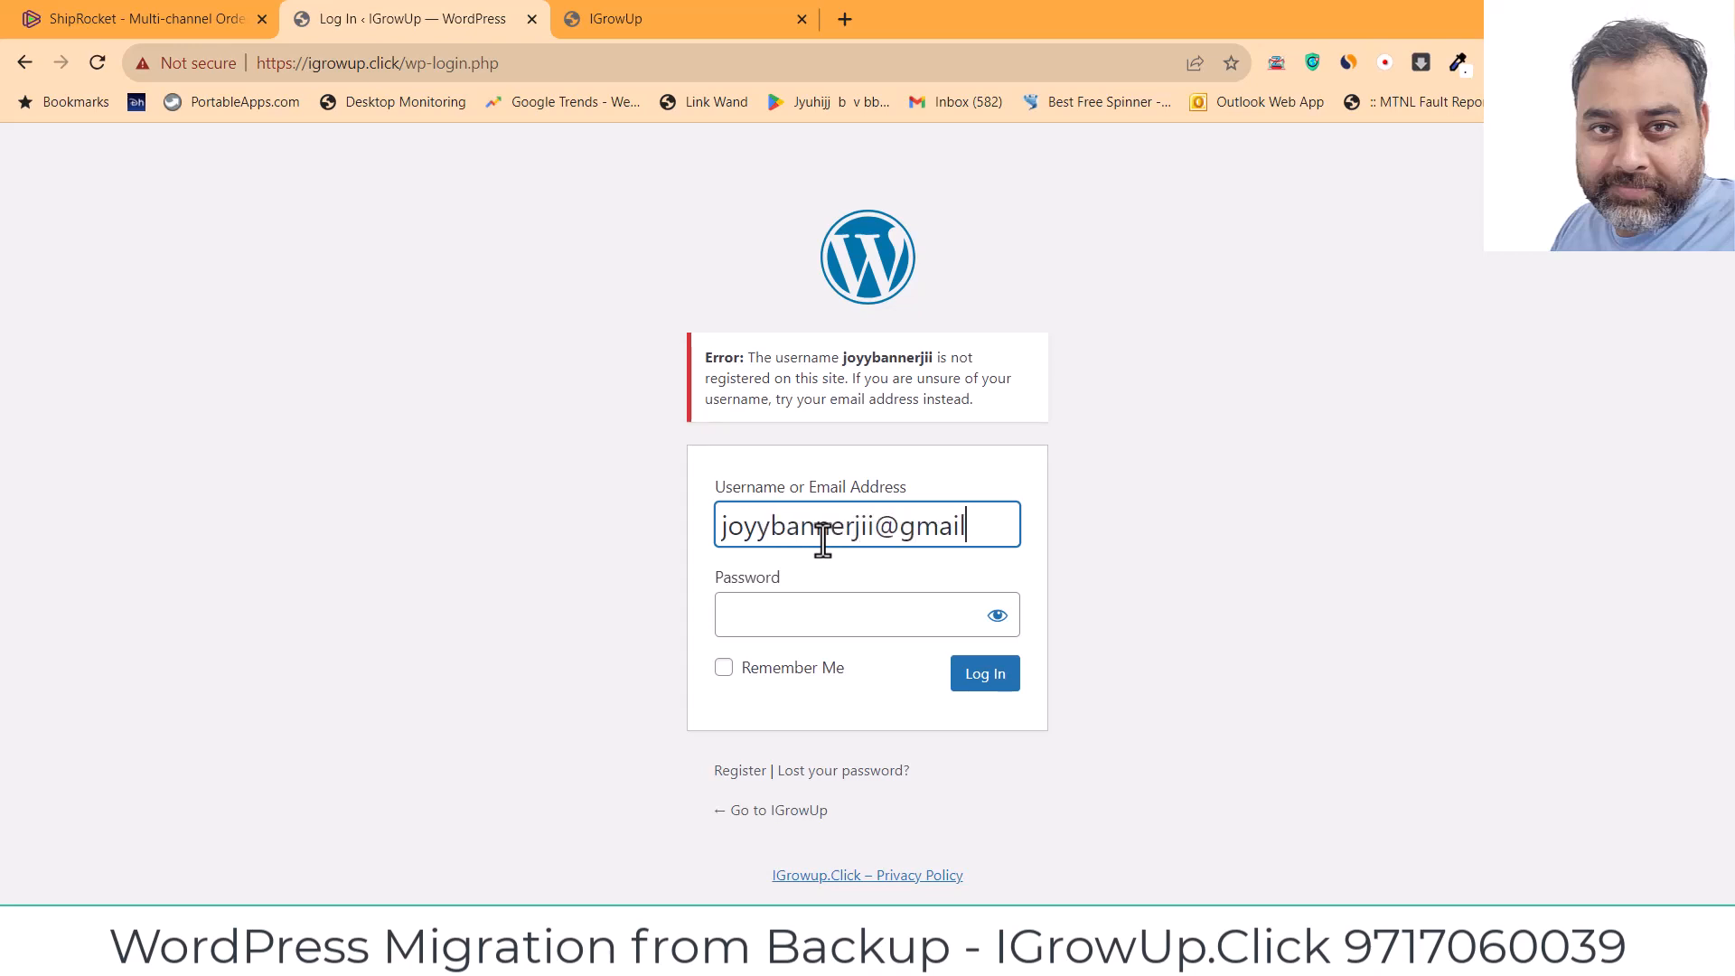
Step: Log in to the restored admin using the admin e-mail address and password
{"action": "key", "text": "Tab"}
{"action": "type", "text": "****"}
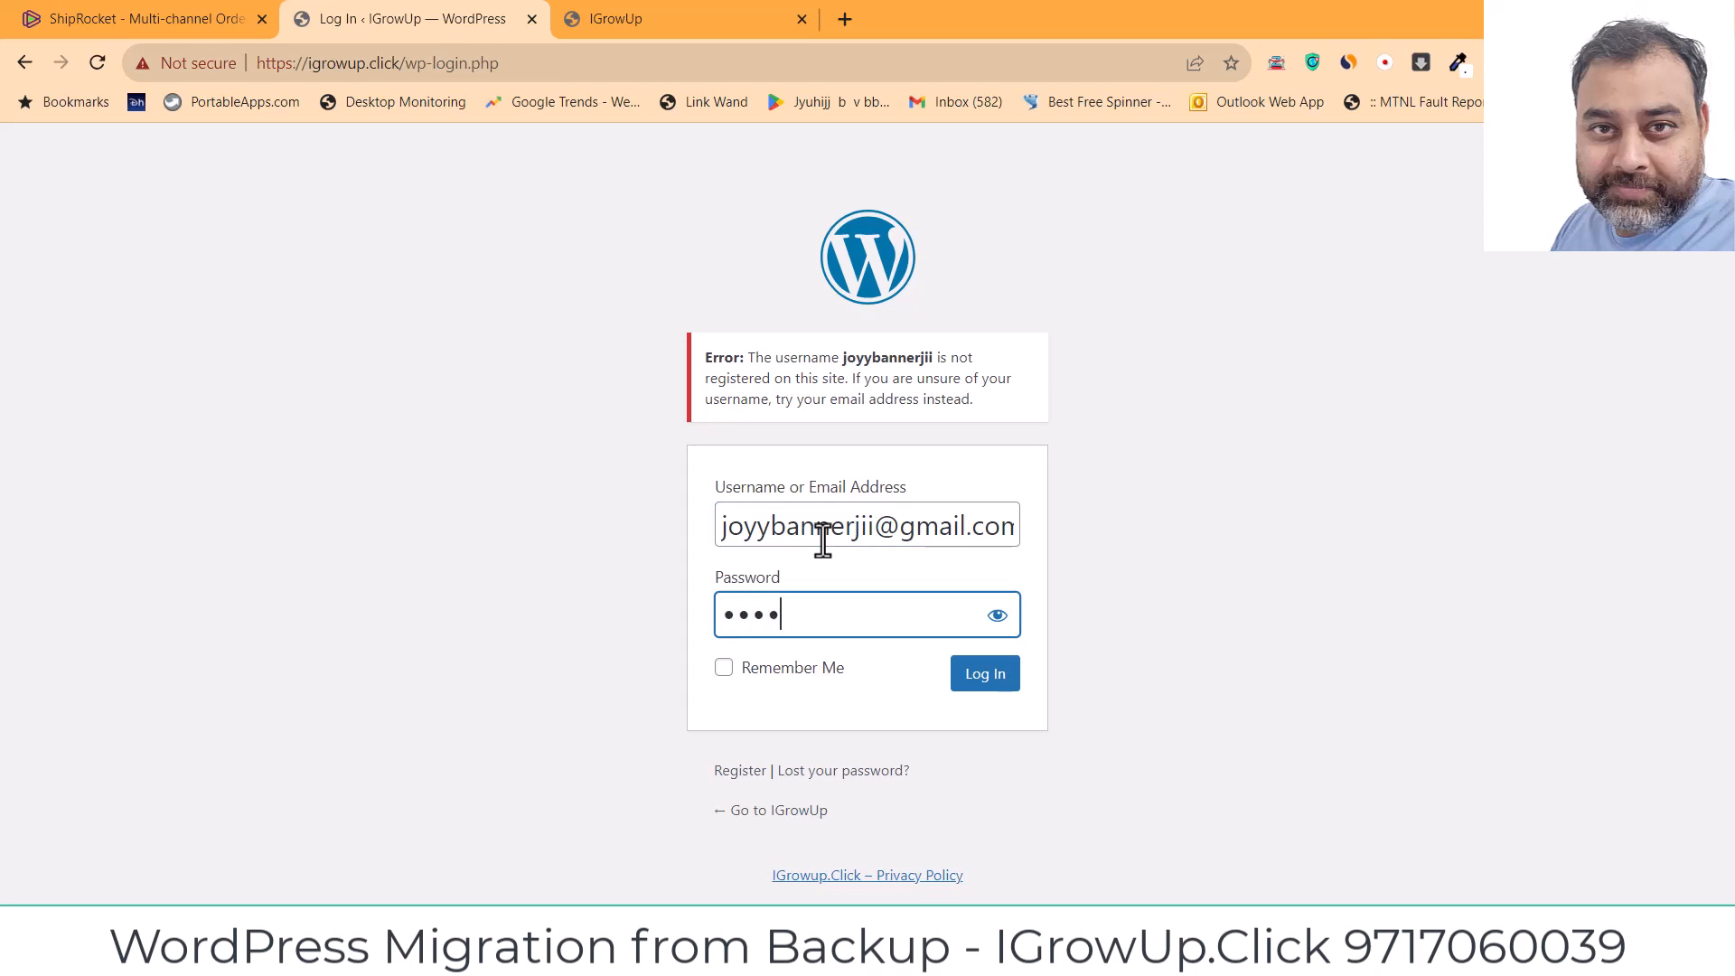
{"action": "type", "text": "********"}
{"action": "left_click", "coordinate": [1002, 680]}
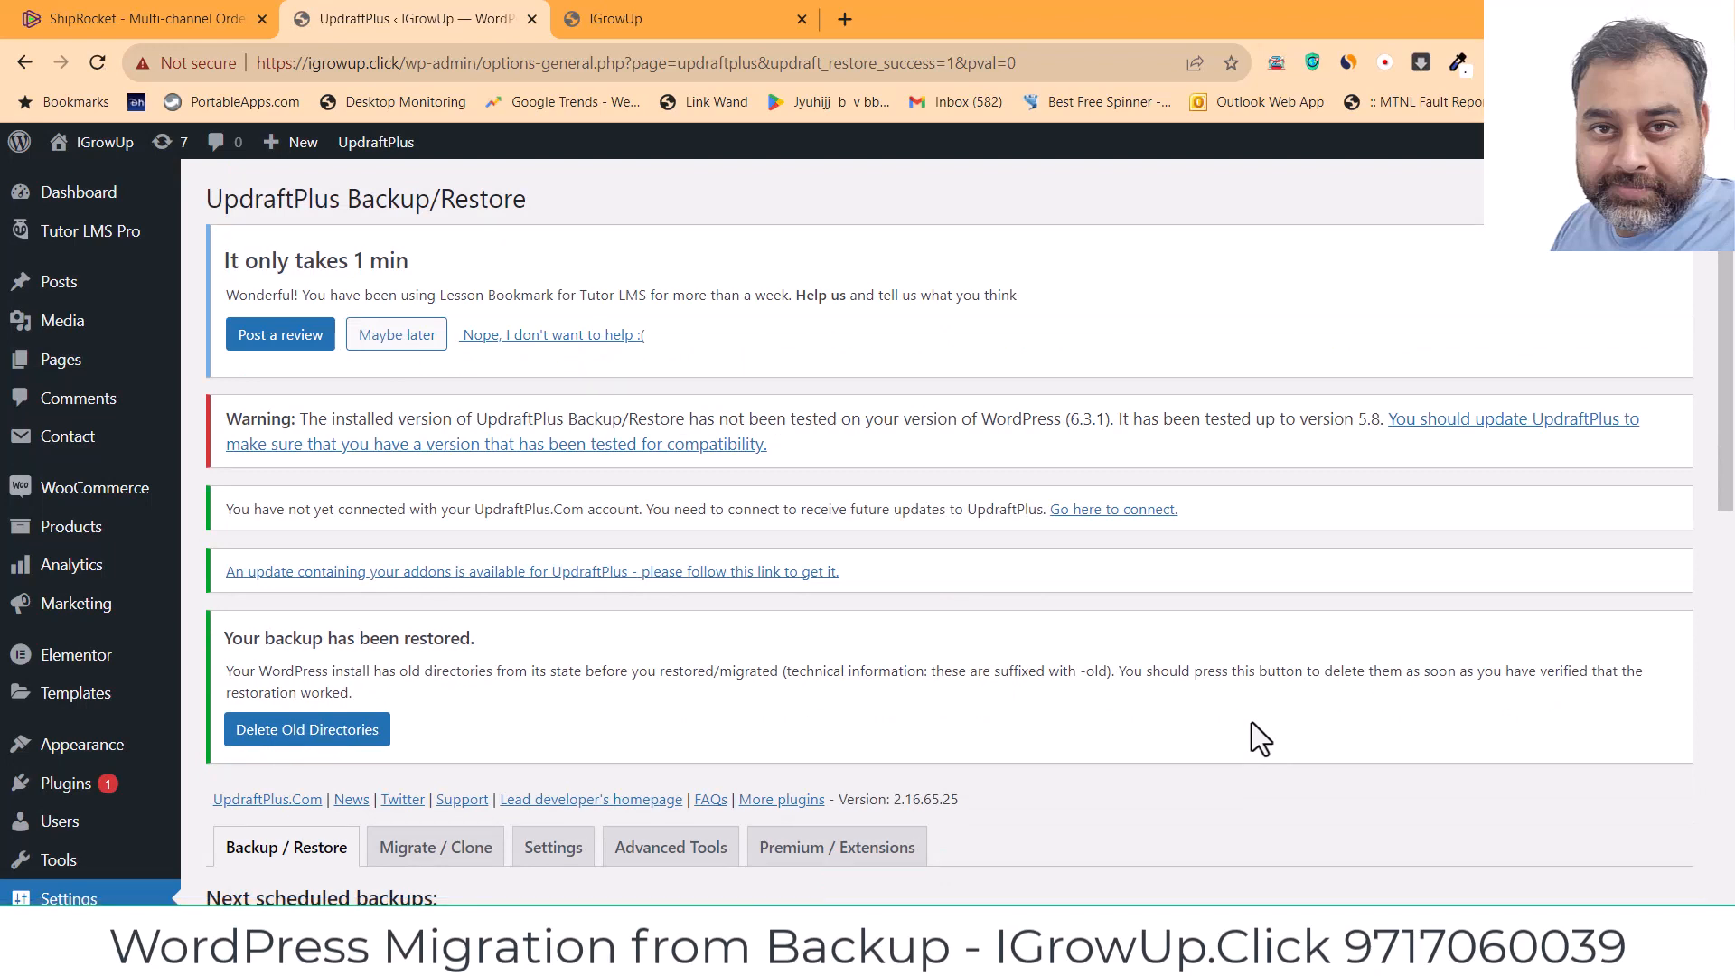
Step: Turn off Maintenance Mode in Tutor LMS Advanced settings, then reload the IGrowUp site tab
{"action": "left_click", "coordinate": [657, 443]}
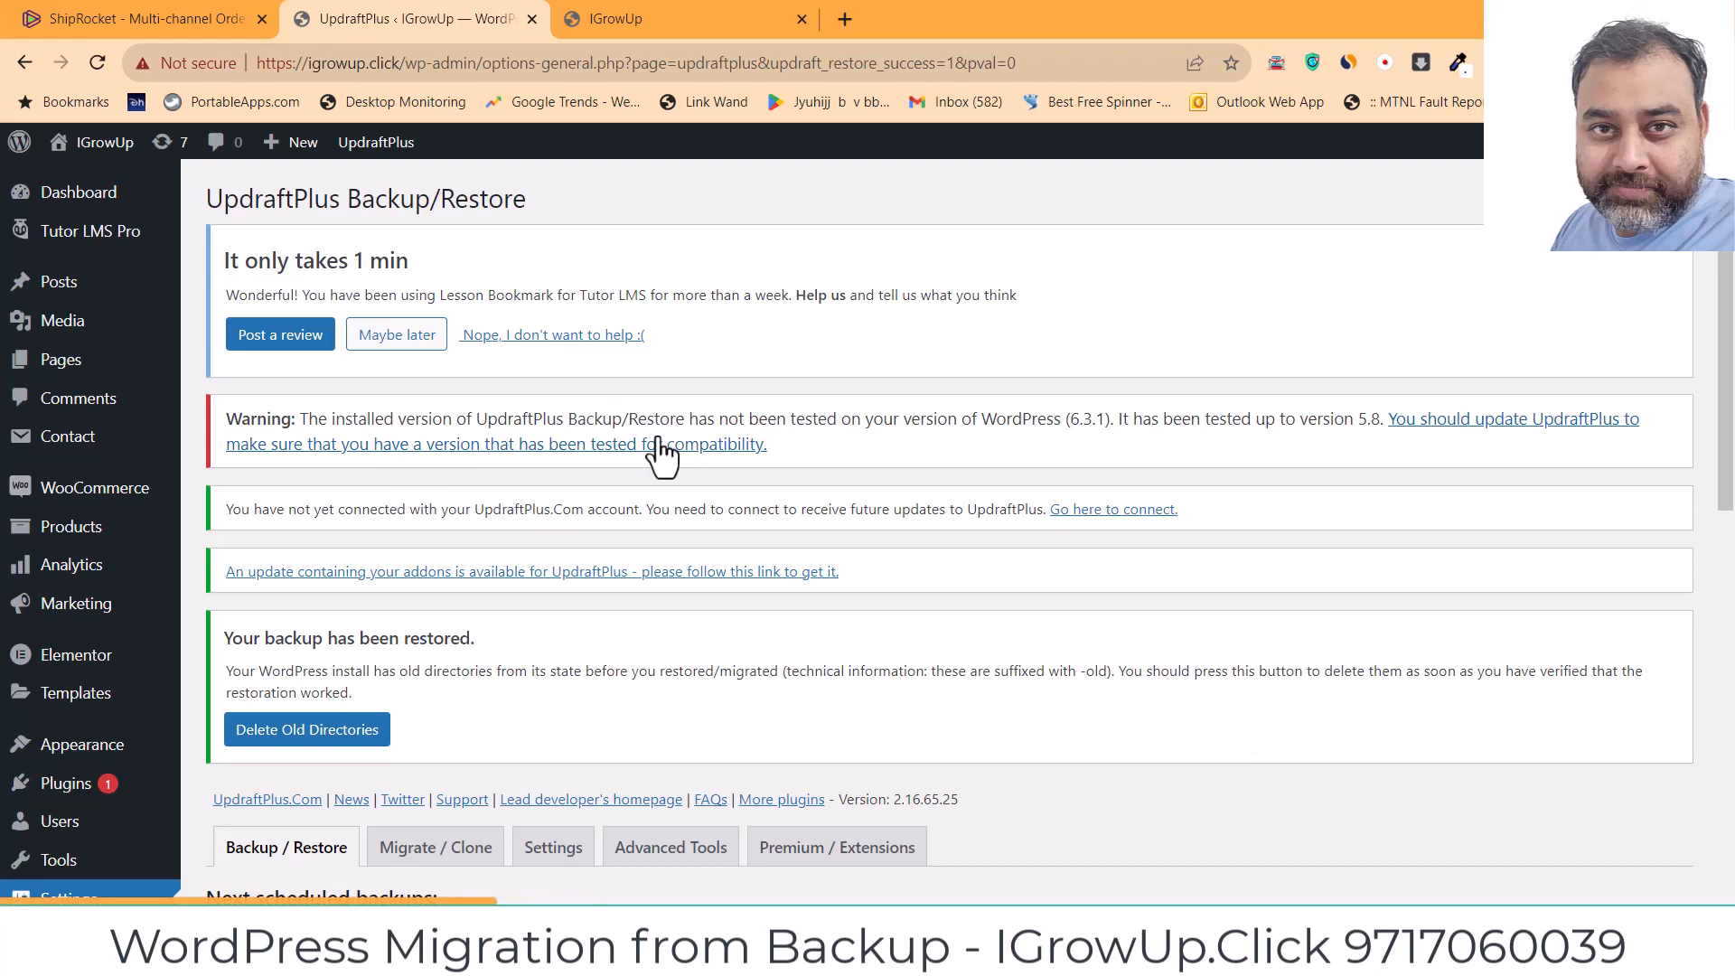
{"action": "mouse_move", "coordinate": [90, 231]}
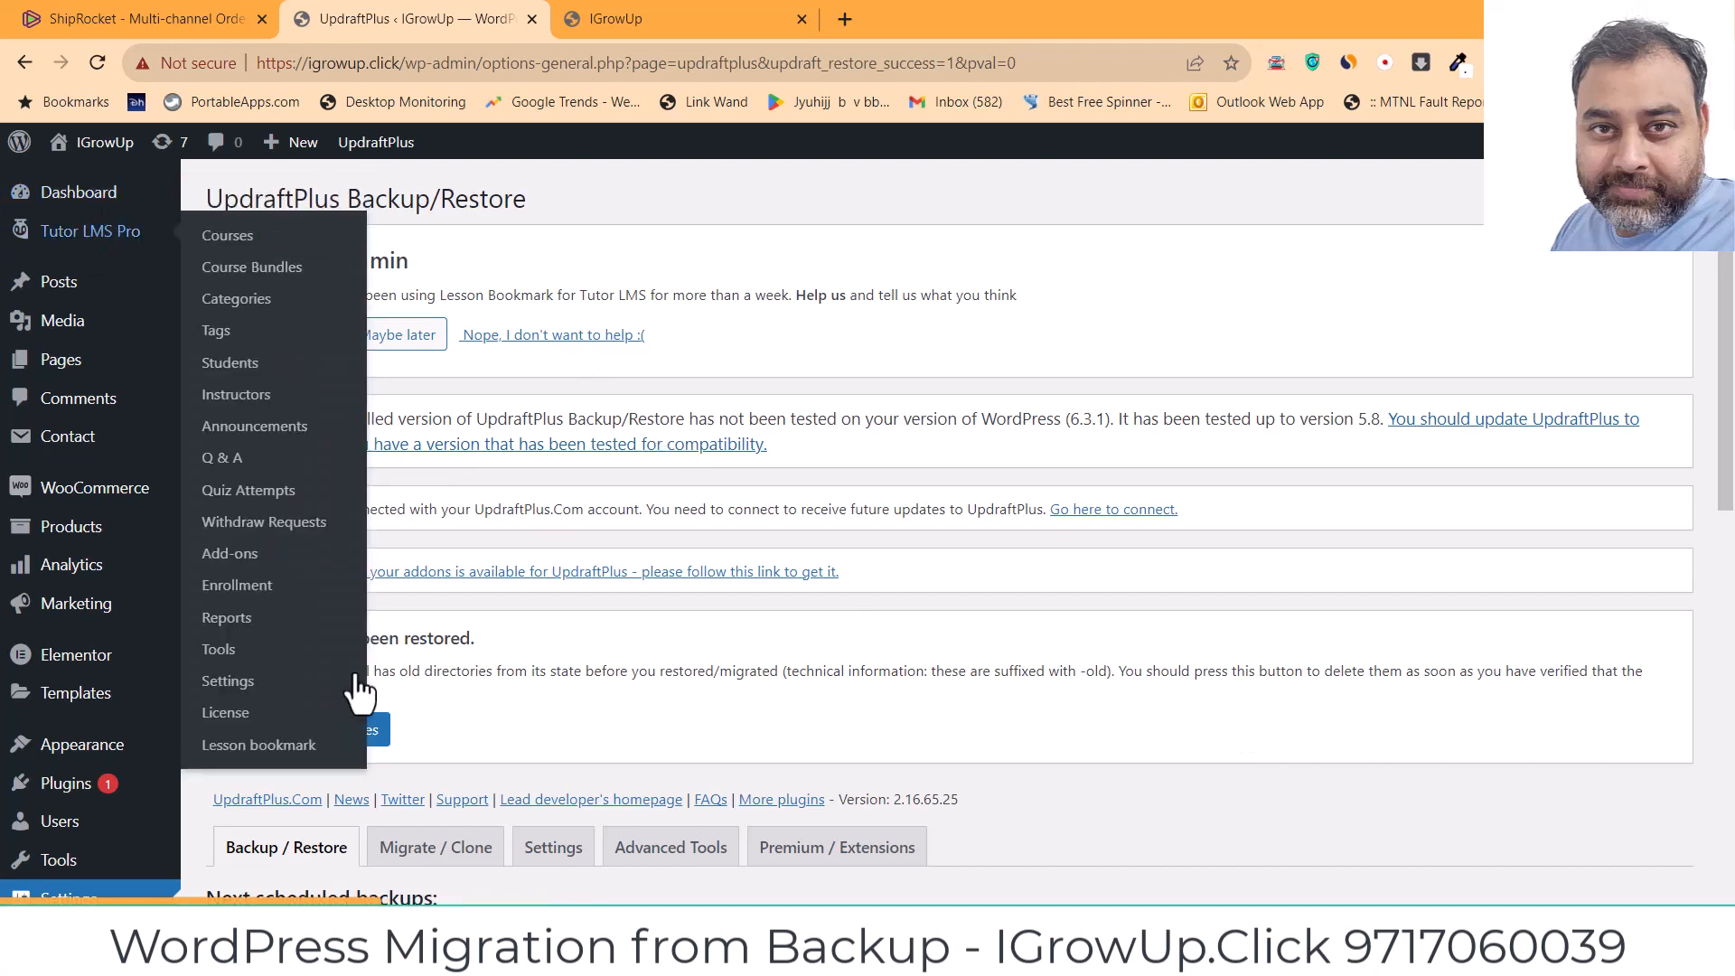
{"action": "left_click", "coordinate": [226, 687]}
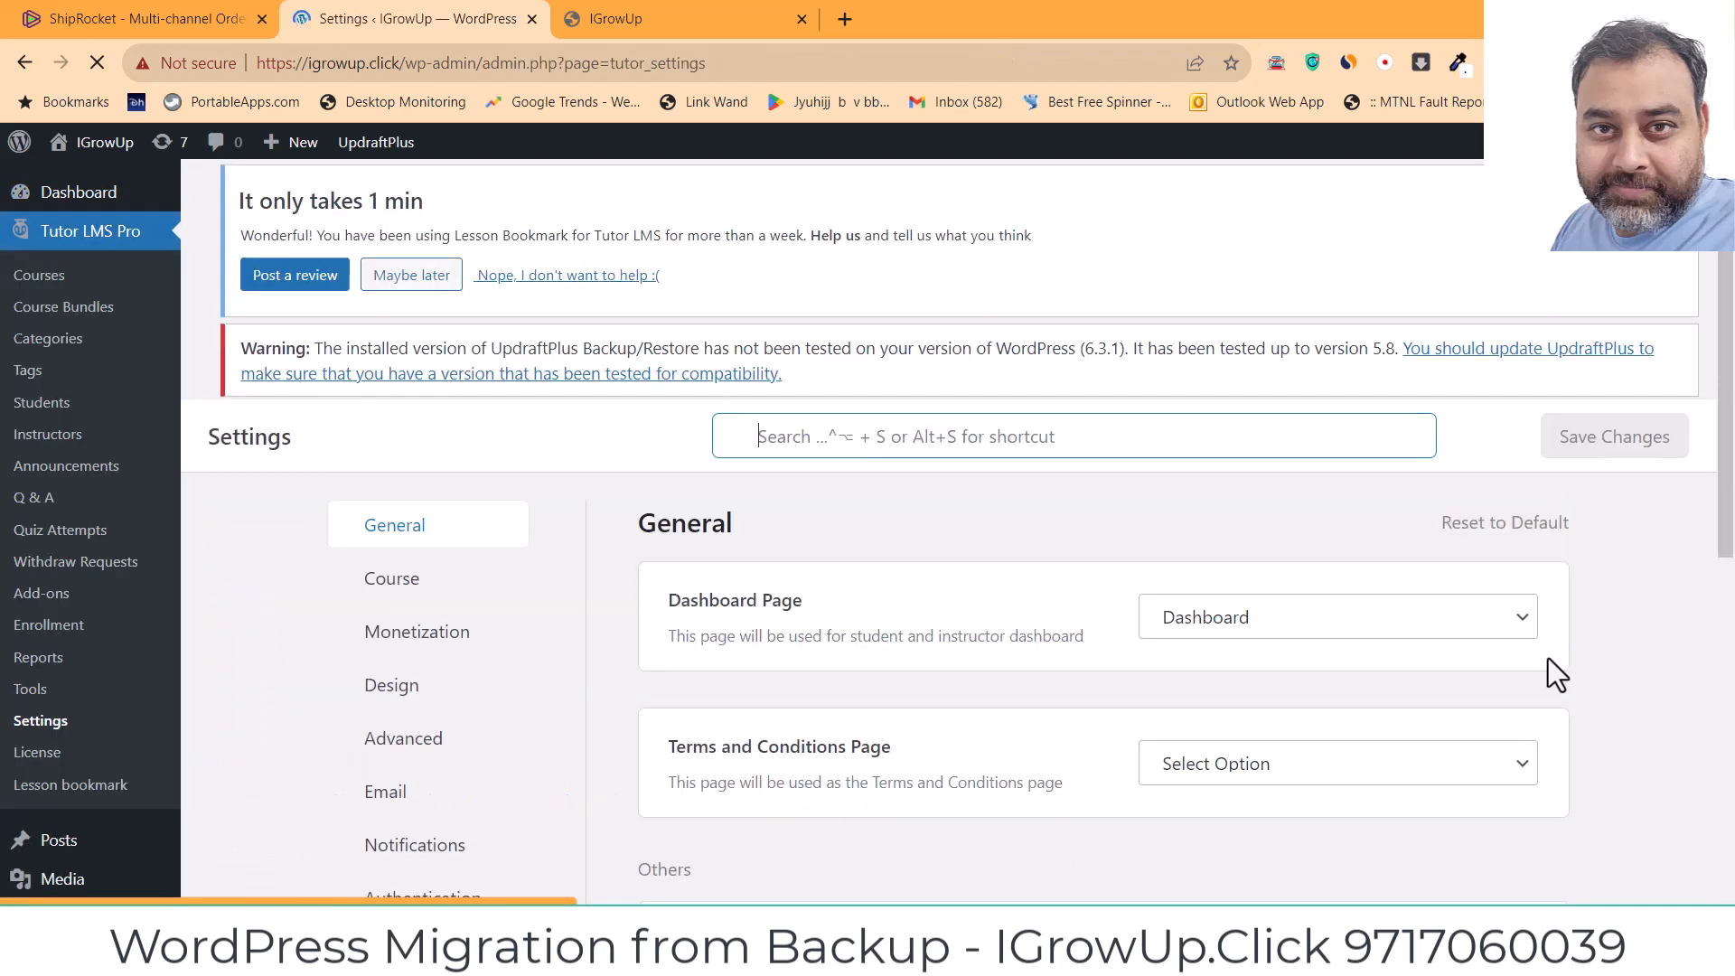
{"action": "left_click_drag", "start_coordinate": [1724, 503], "coordinate": [1724, 584]}
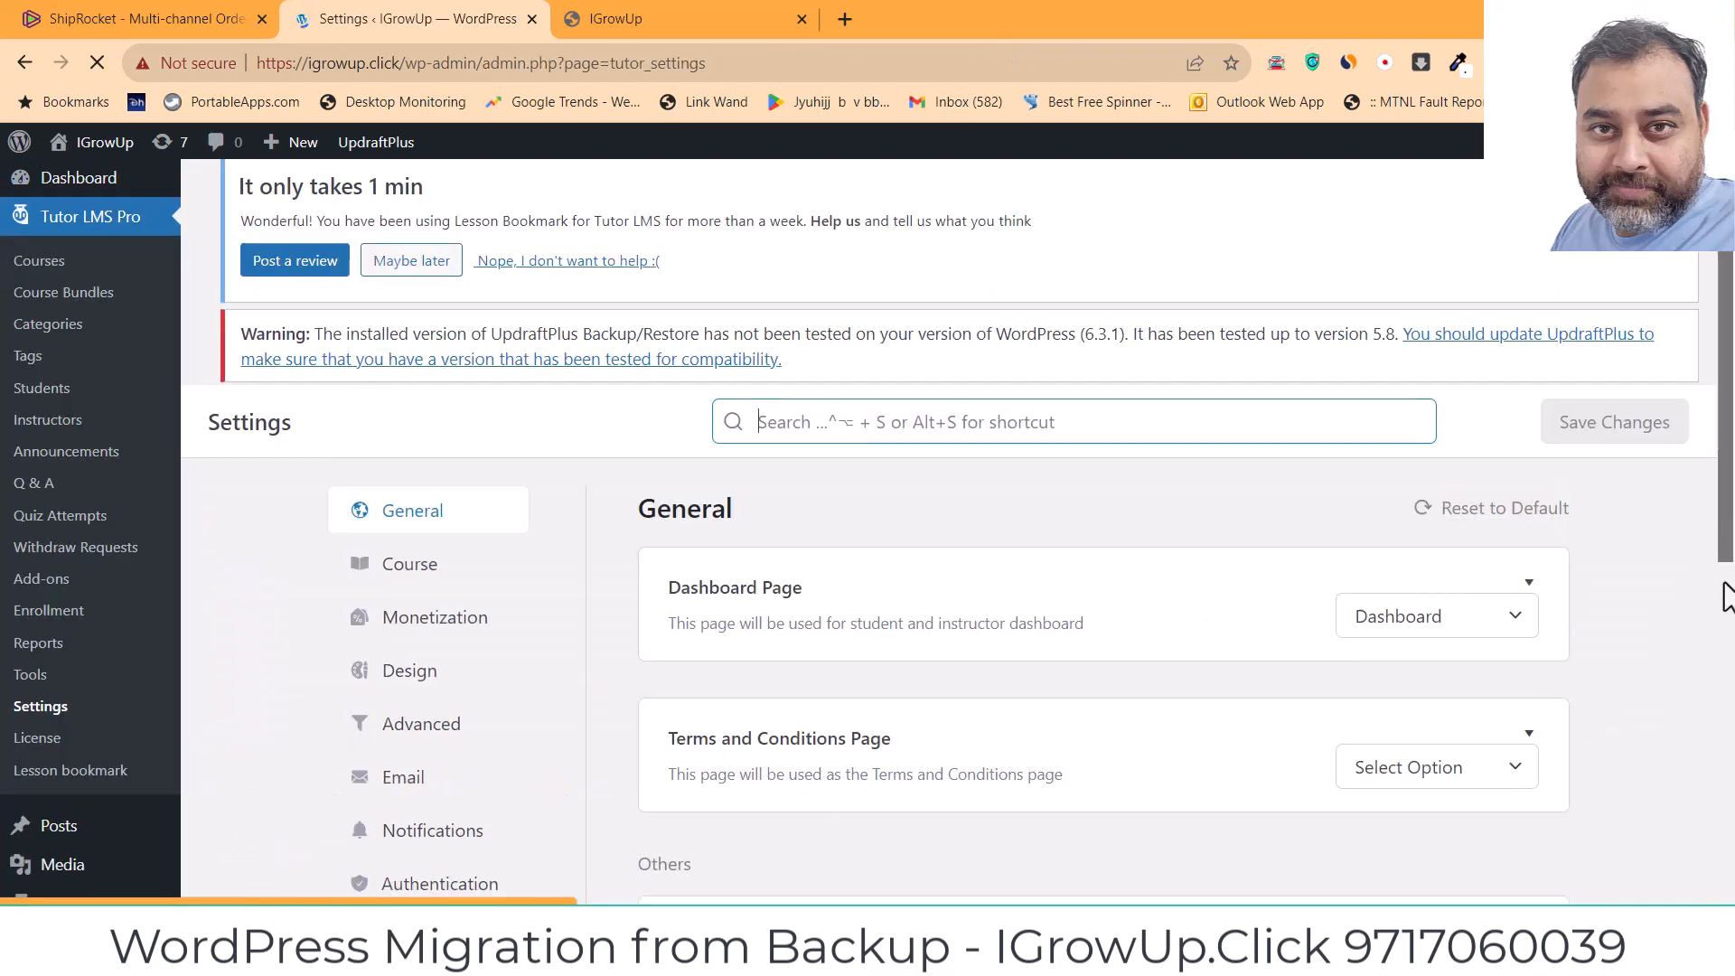
{"action": "scroll", "coordinate": [1708, 601], "scroll_direction": "down", "scroll_amount": 2}
{"action": "left_click", "coordinate": [413, 544]}
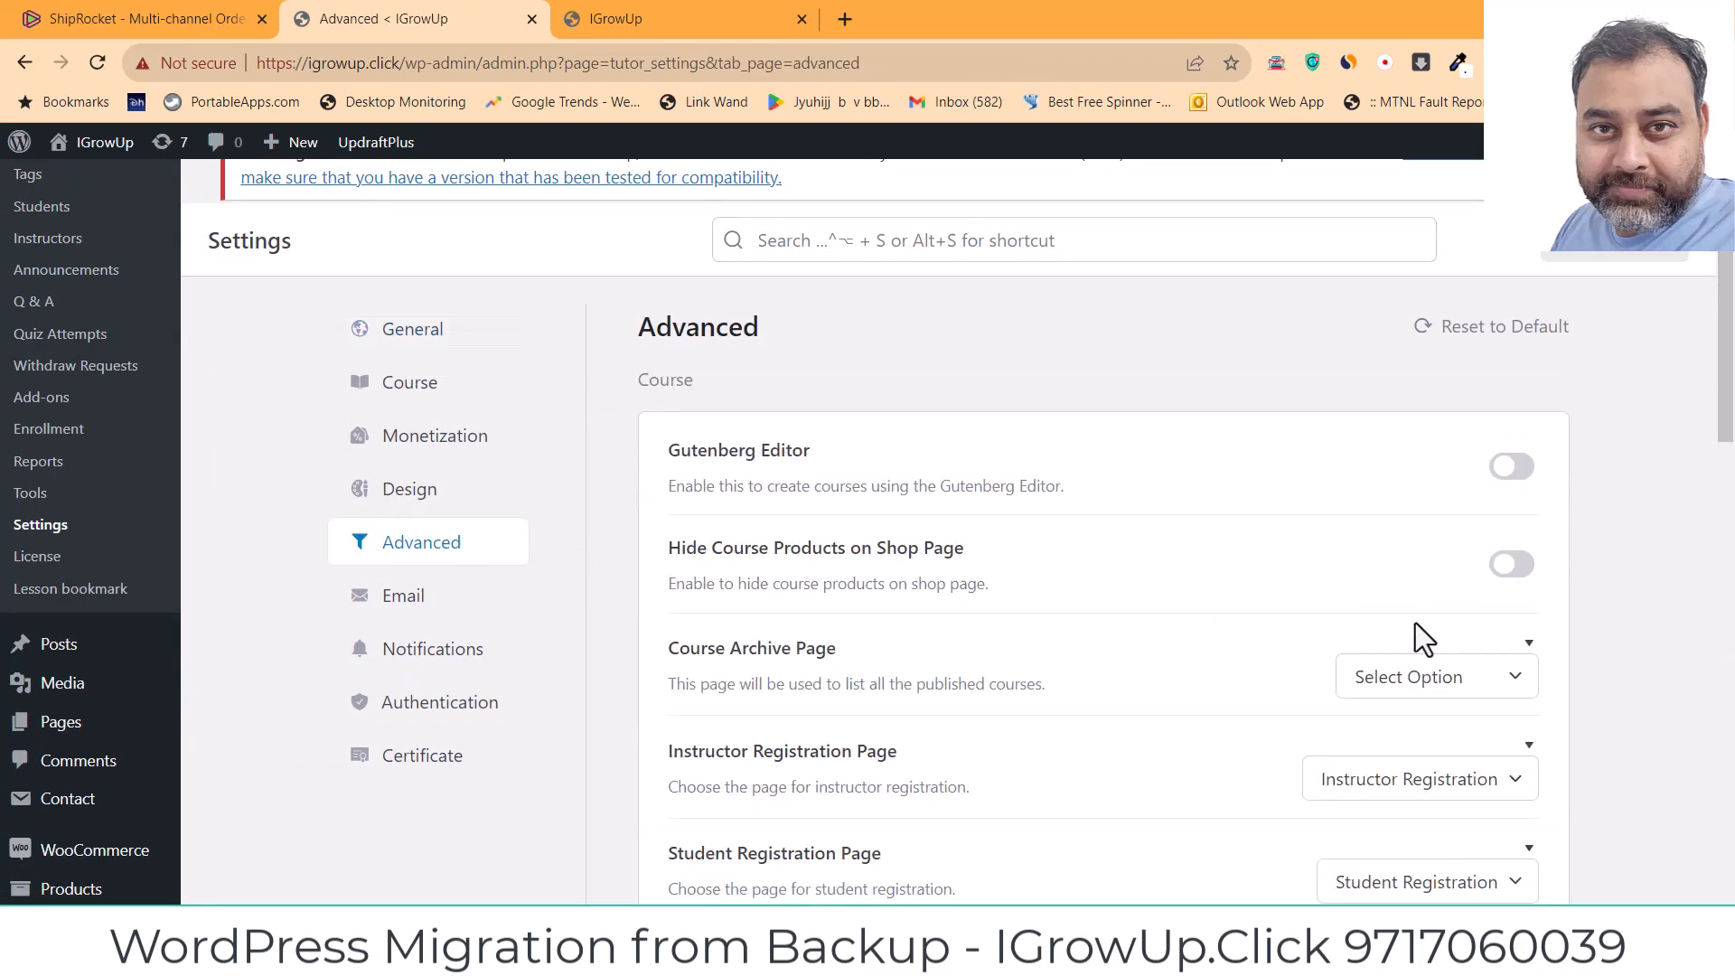
{"action": "left_click_drag", "start_coordinate": [1716, 387], "coordinate": [1728, 728]}
{"action": "left_click", "coordinate": [1512, 684]}
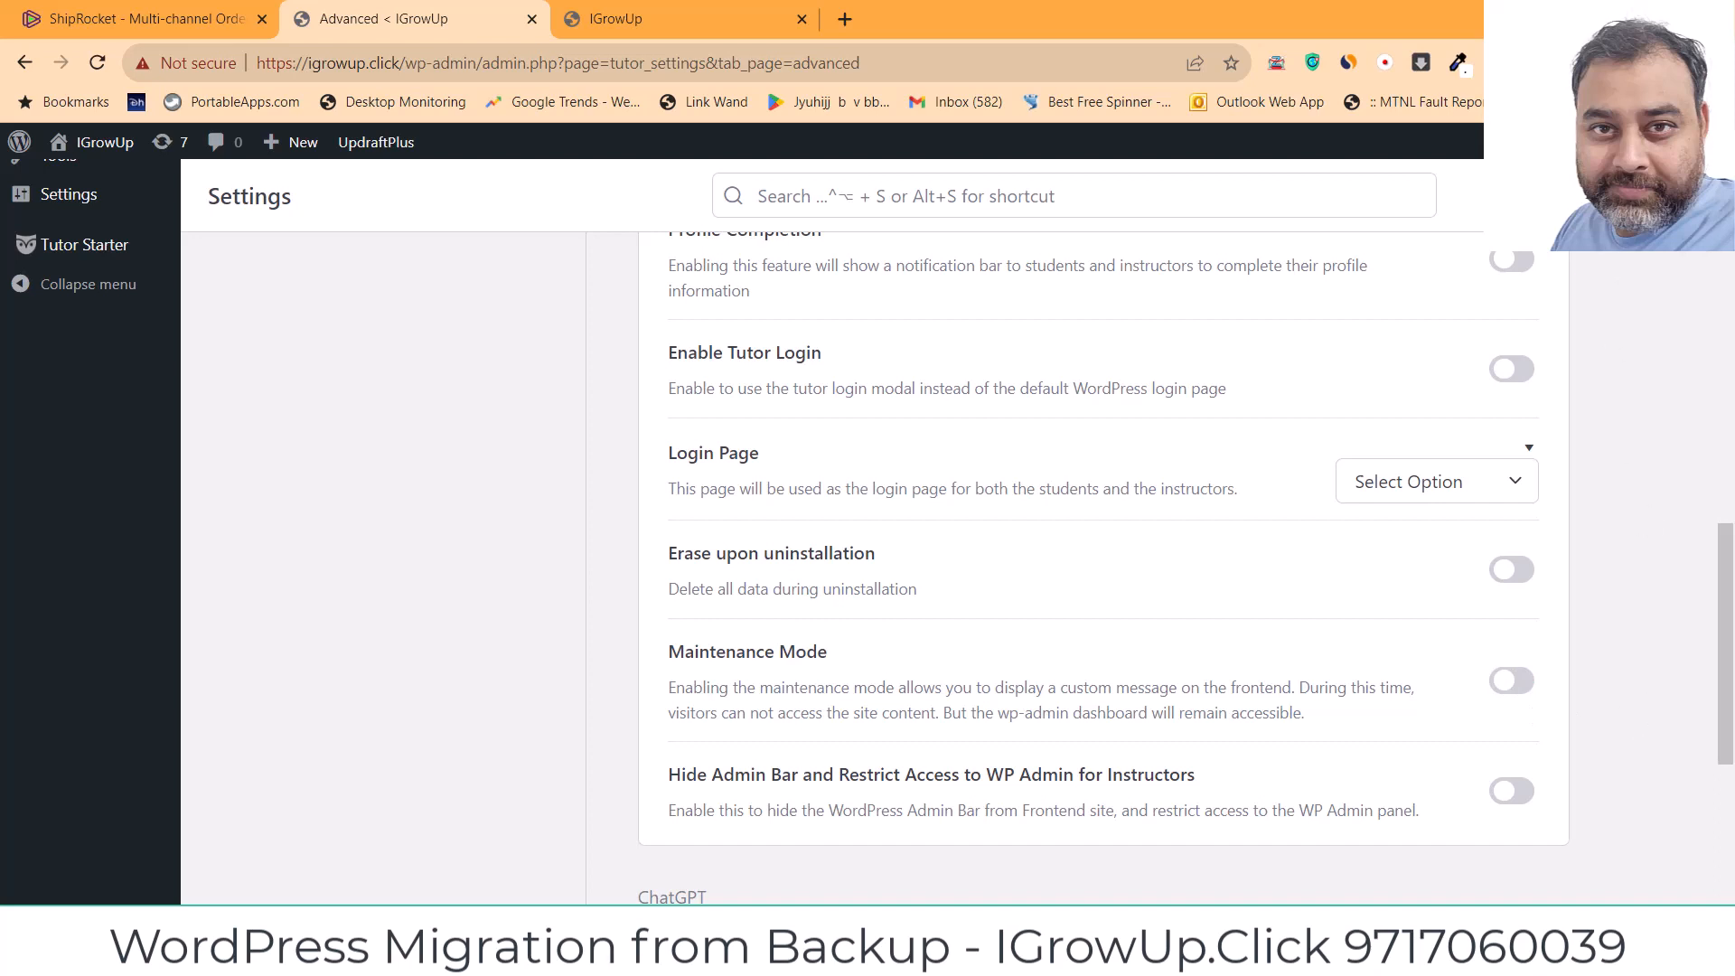
{"action": "left_click", "coordinate": [812, 18]}
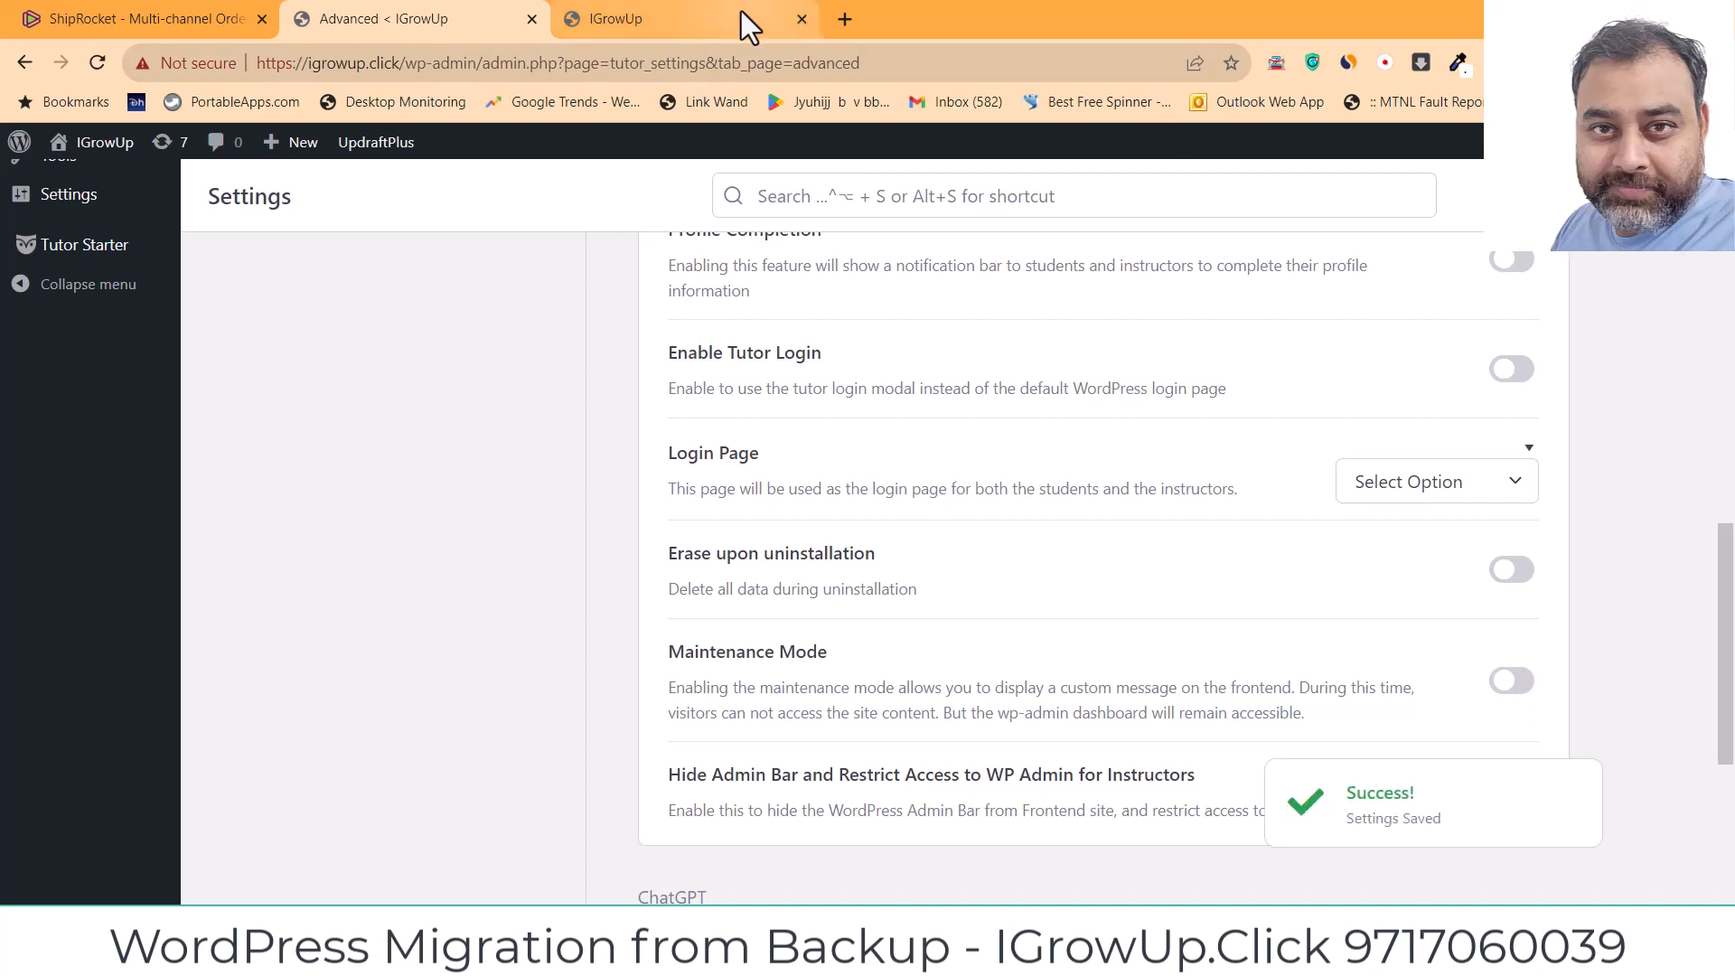
{"action": "left_click", "coordinate": [96, 62]}
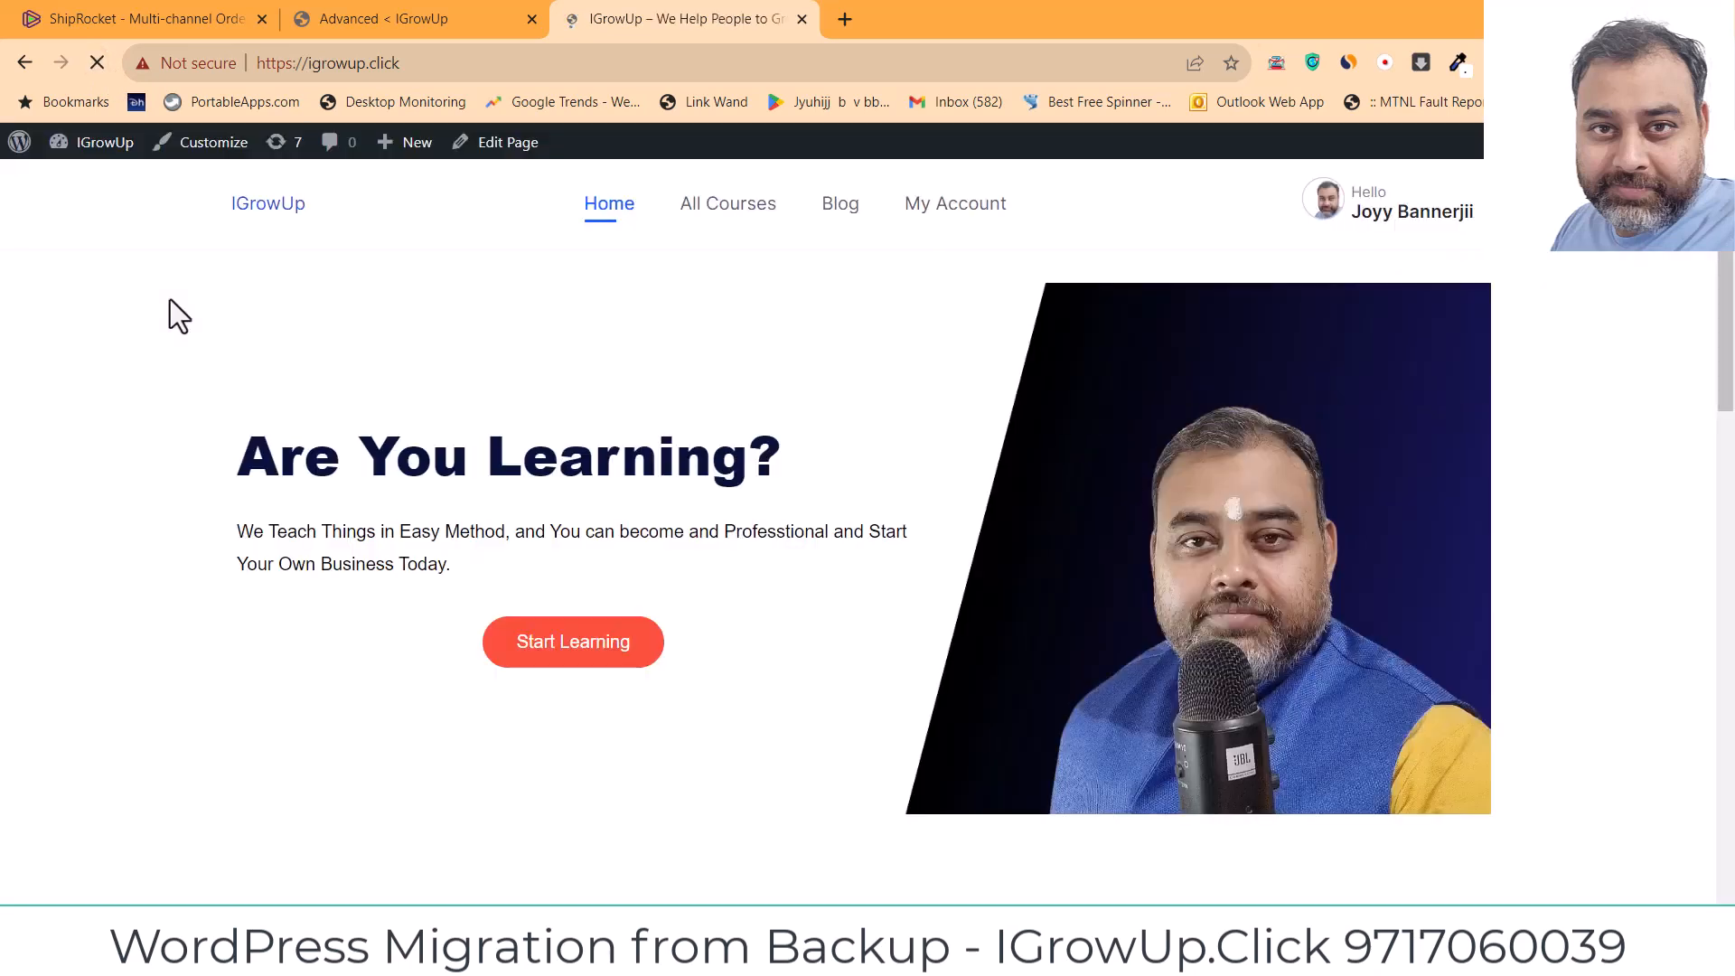
Step: Scroll the live IGrowUp home page and go to All Courses
{"action": "scroll", "coordinate": [170, 300], "scroll_direction": "down", "scroll_amount": 1}
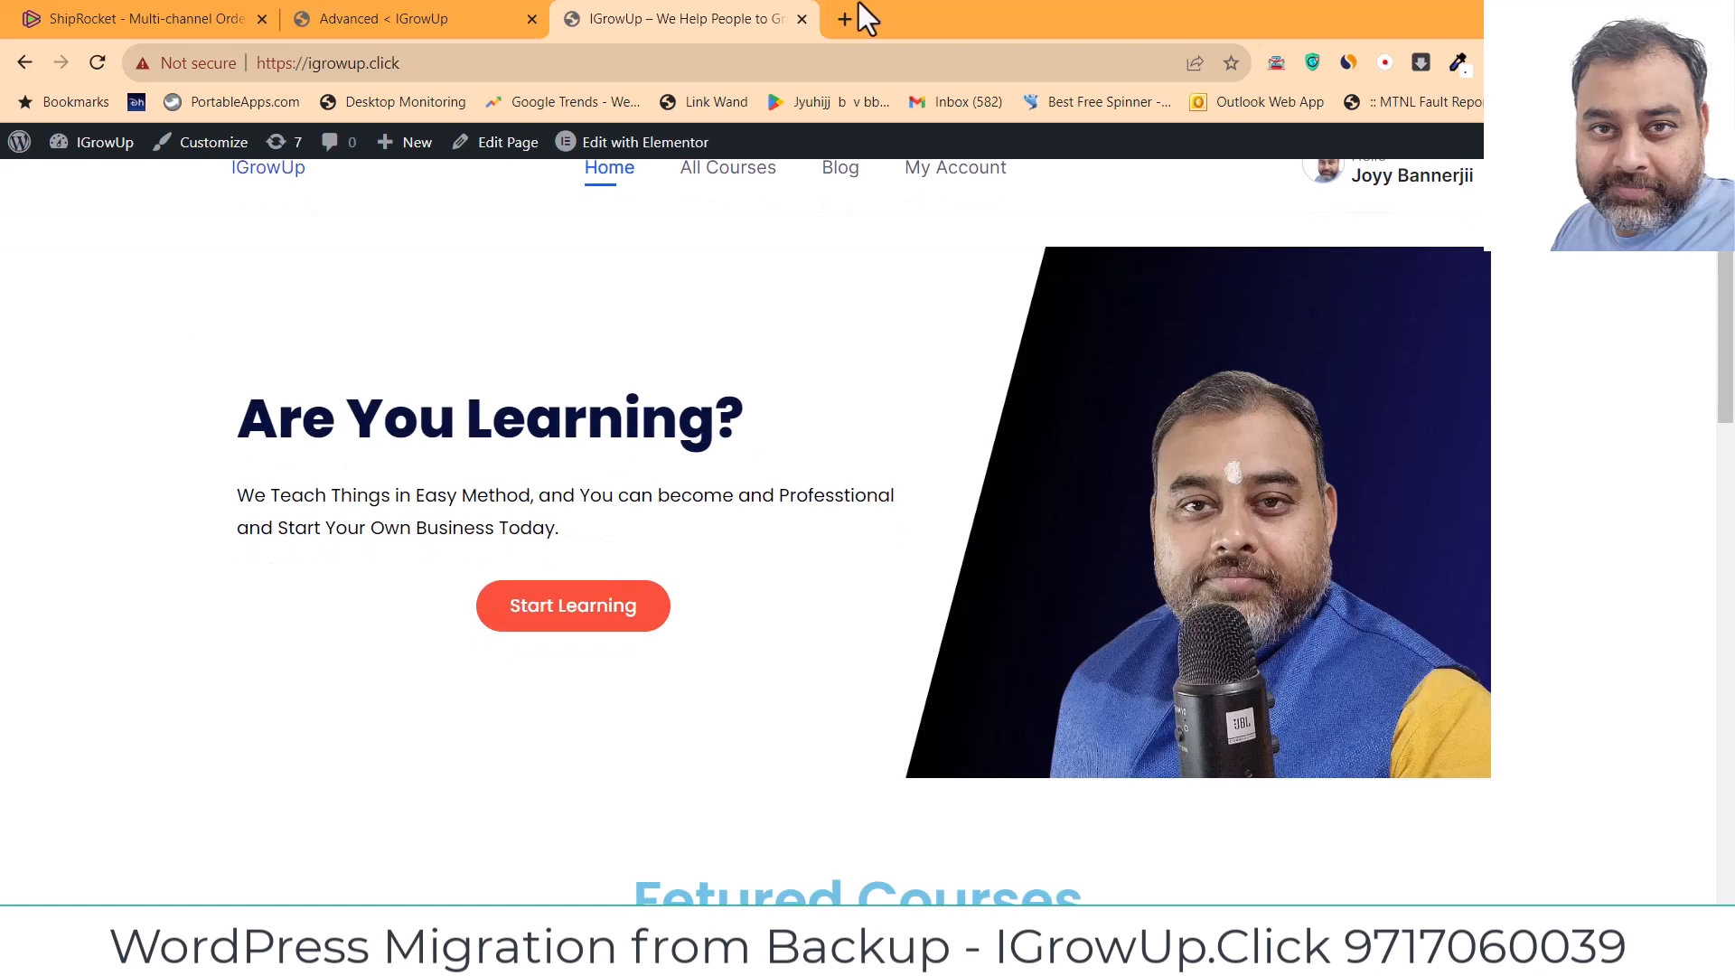
{"action": "left_click", "coordinate": [740, 177]}
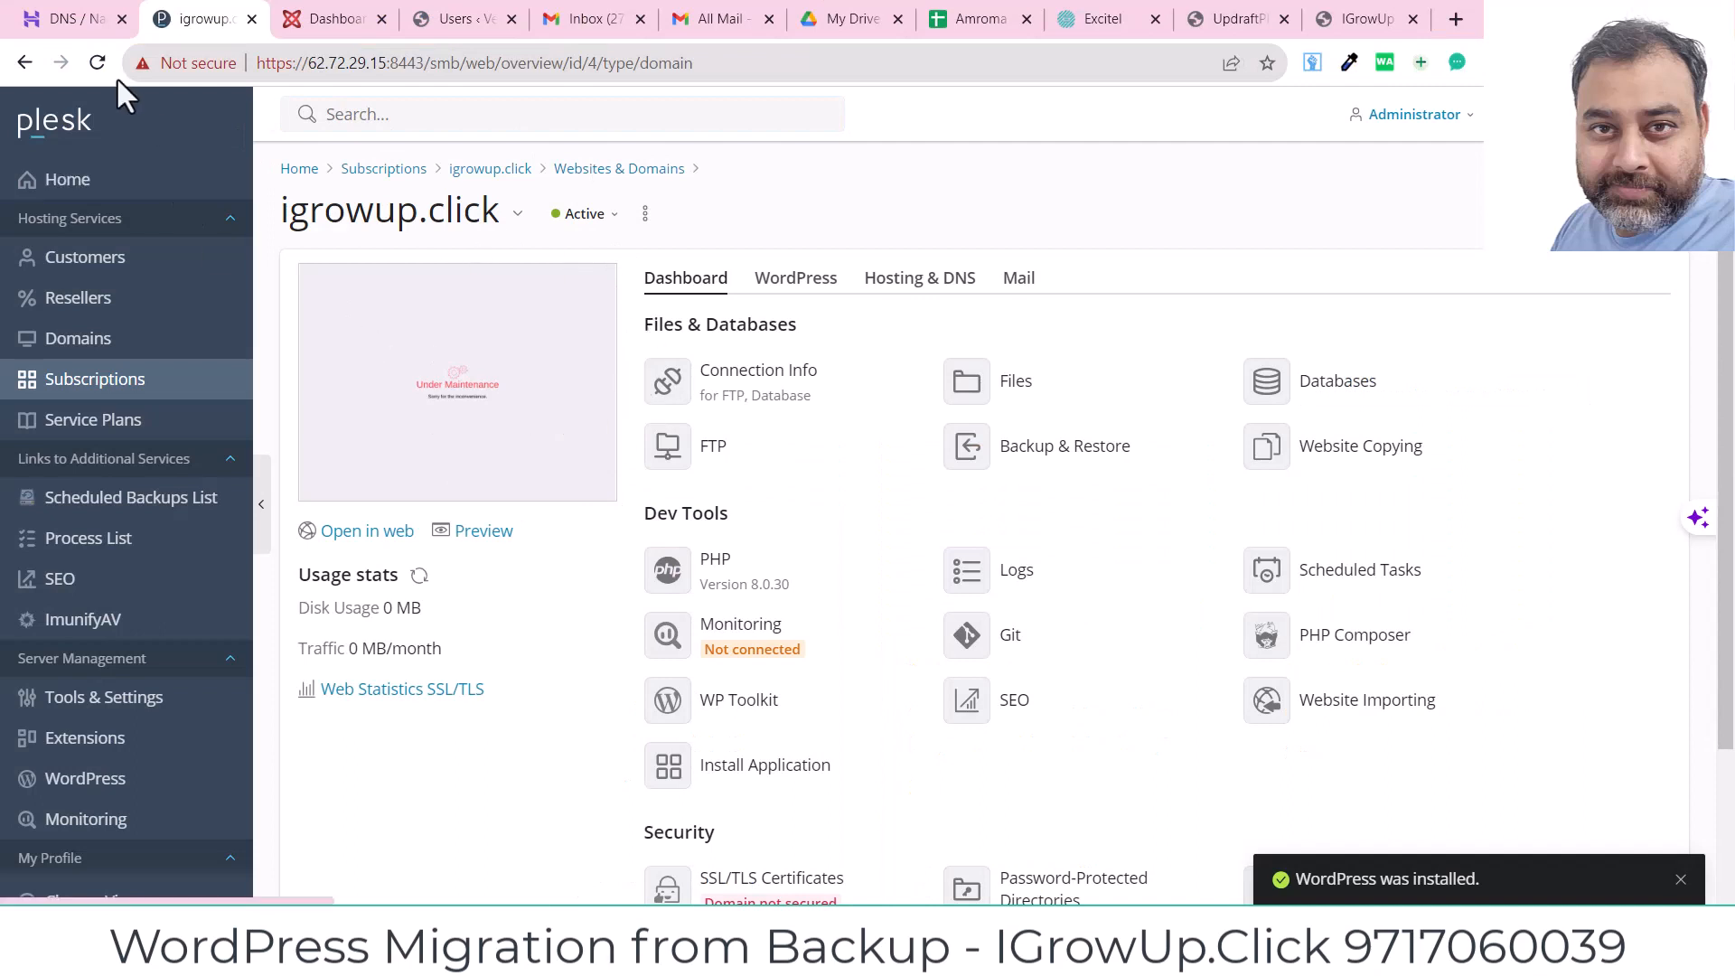
Step: Reload the igrowup.click dashboard and scroll its SSL/TLS Certificates page to More options
{"action": "left_click", "coordinate": [96, 66]}
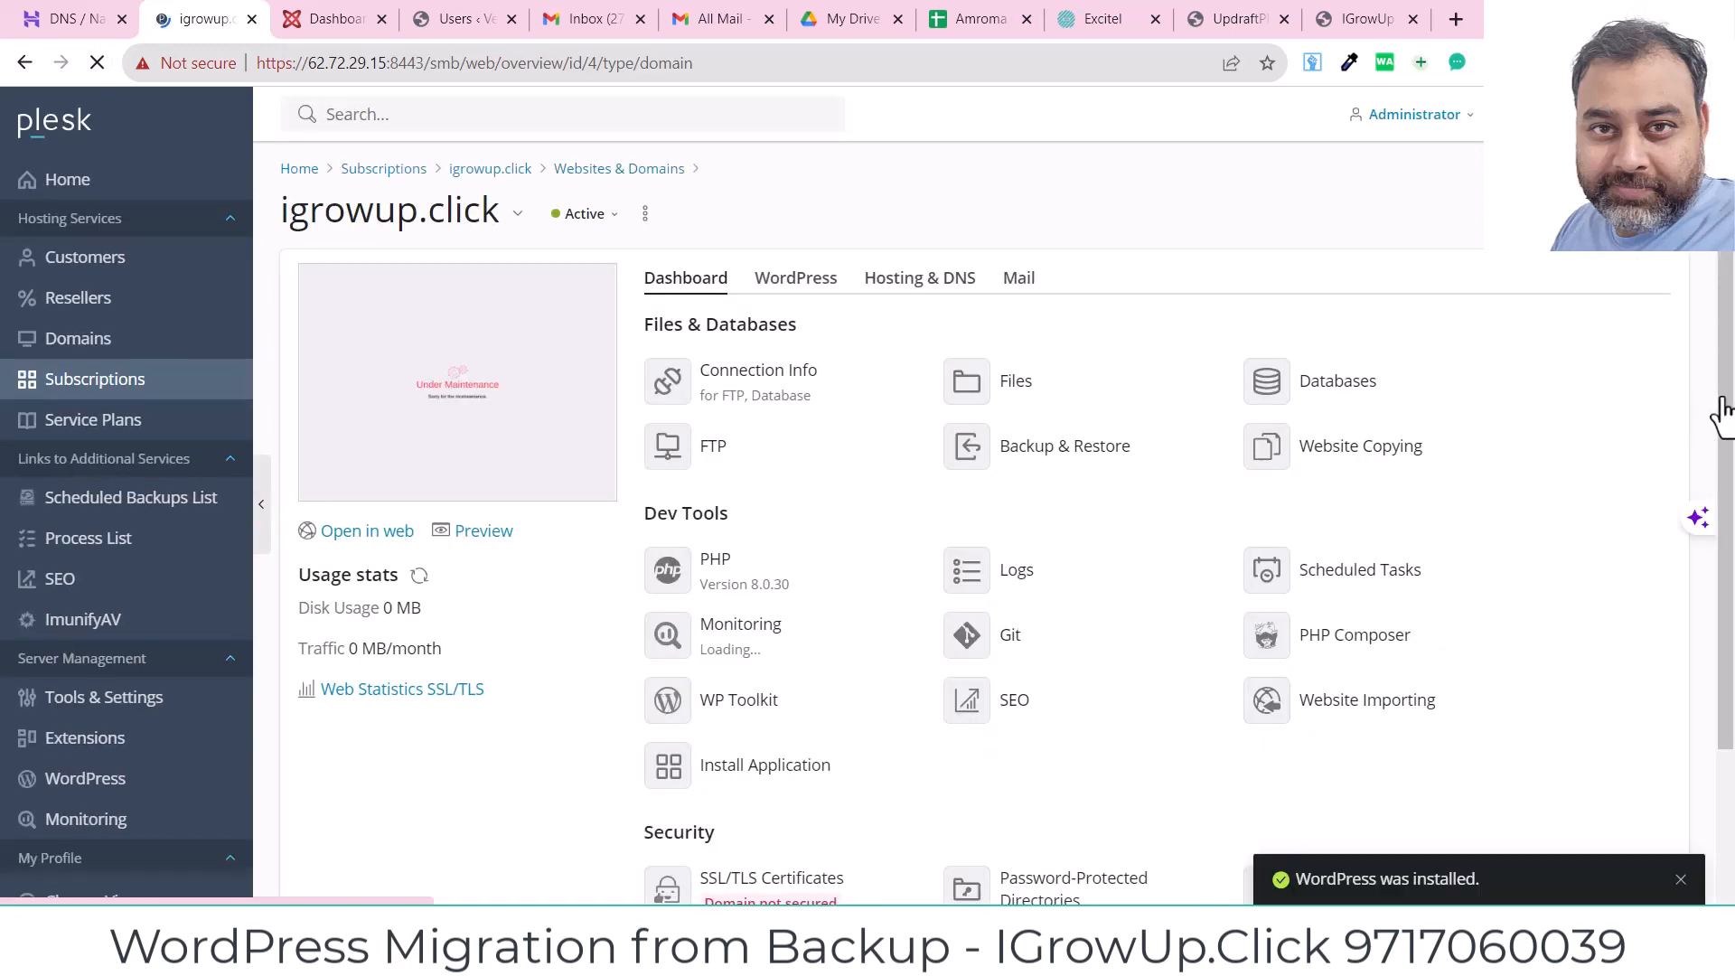
{"action": "scroll", "coordinate": [1722, 412], "scroll_direction": "down", "scroll_amount": 3}
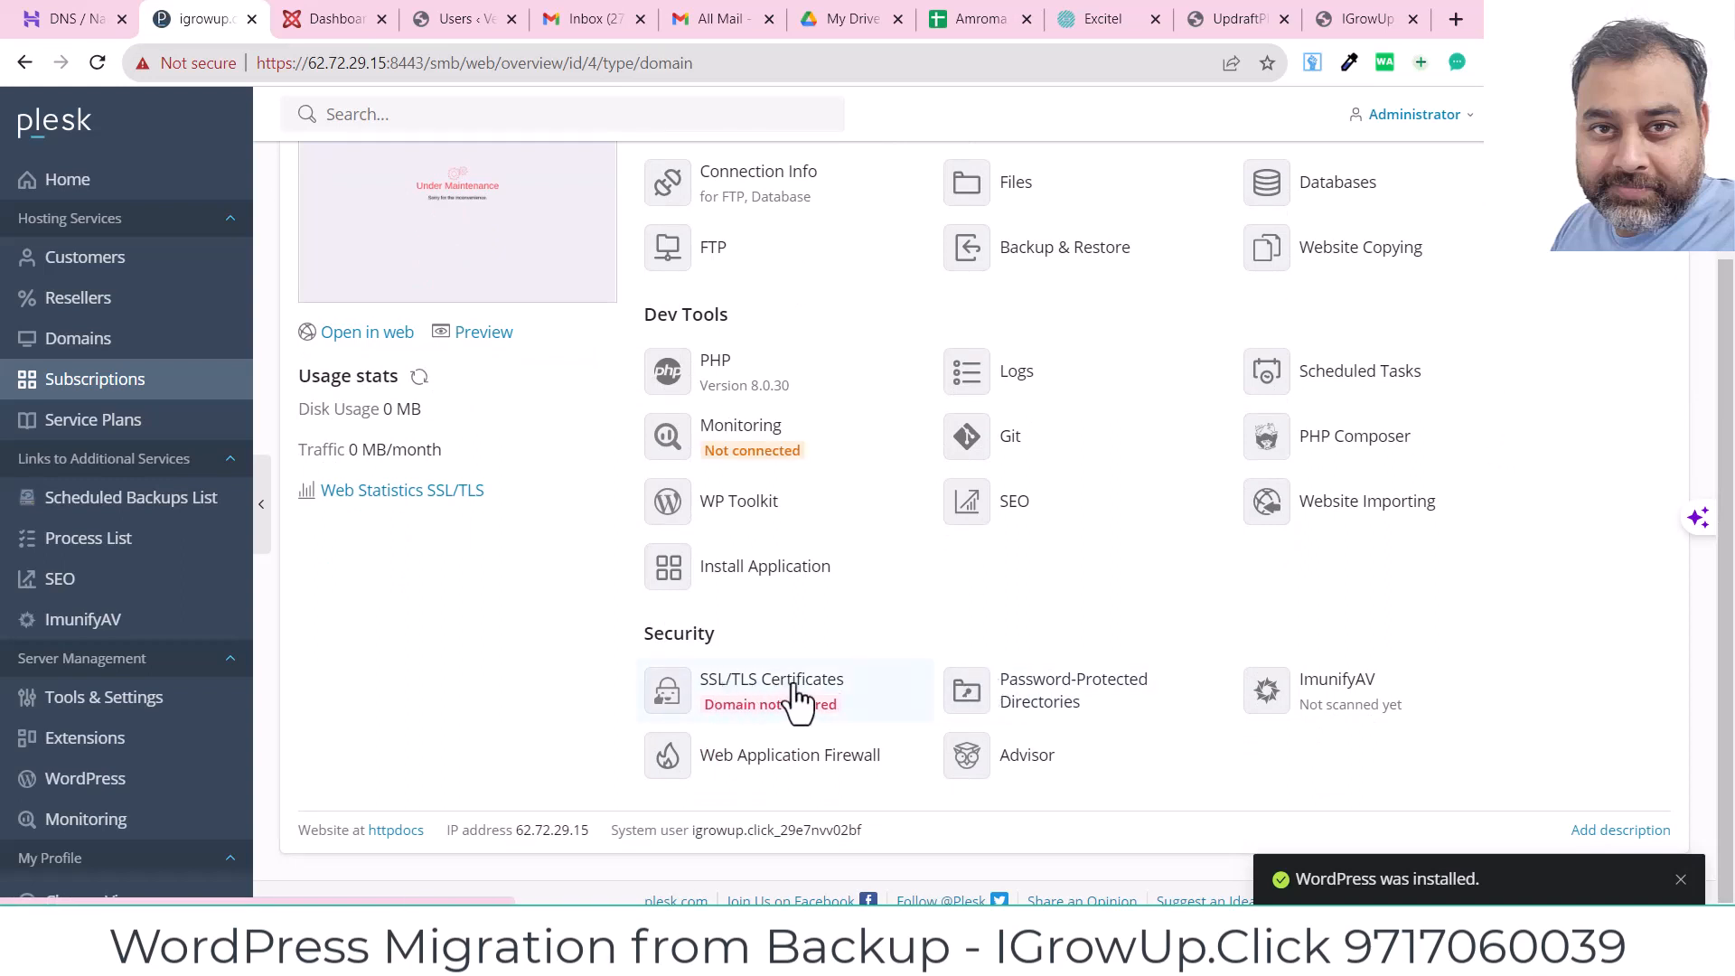
{"action": "left_click", "coordinate": [798, 701]}
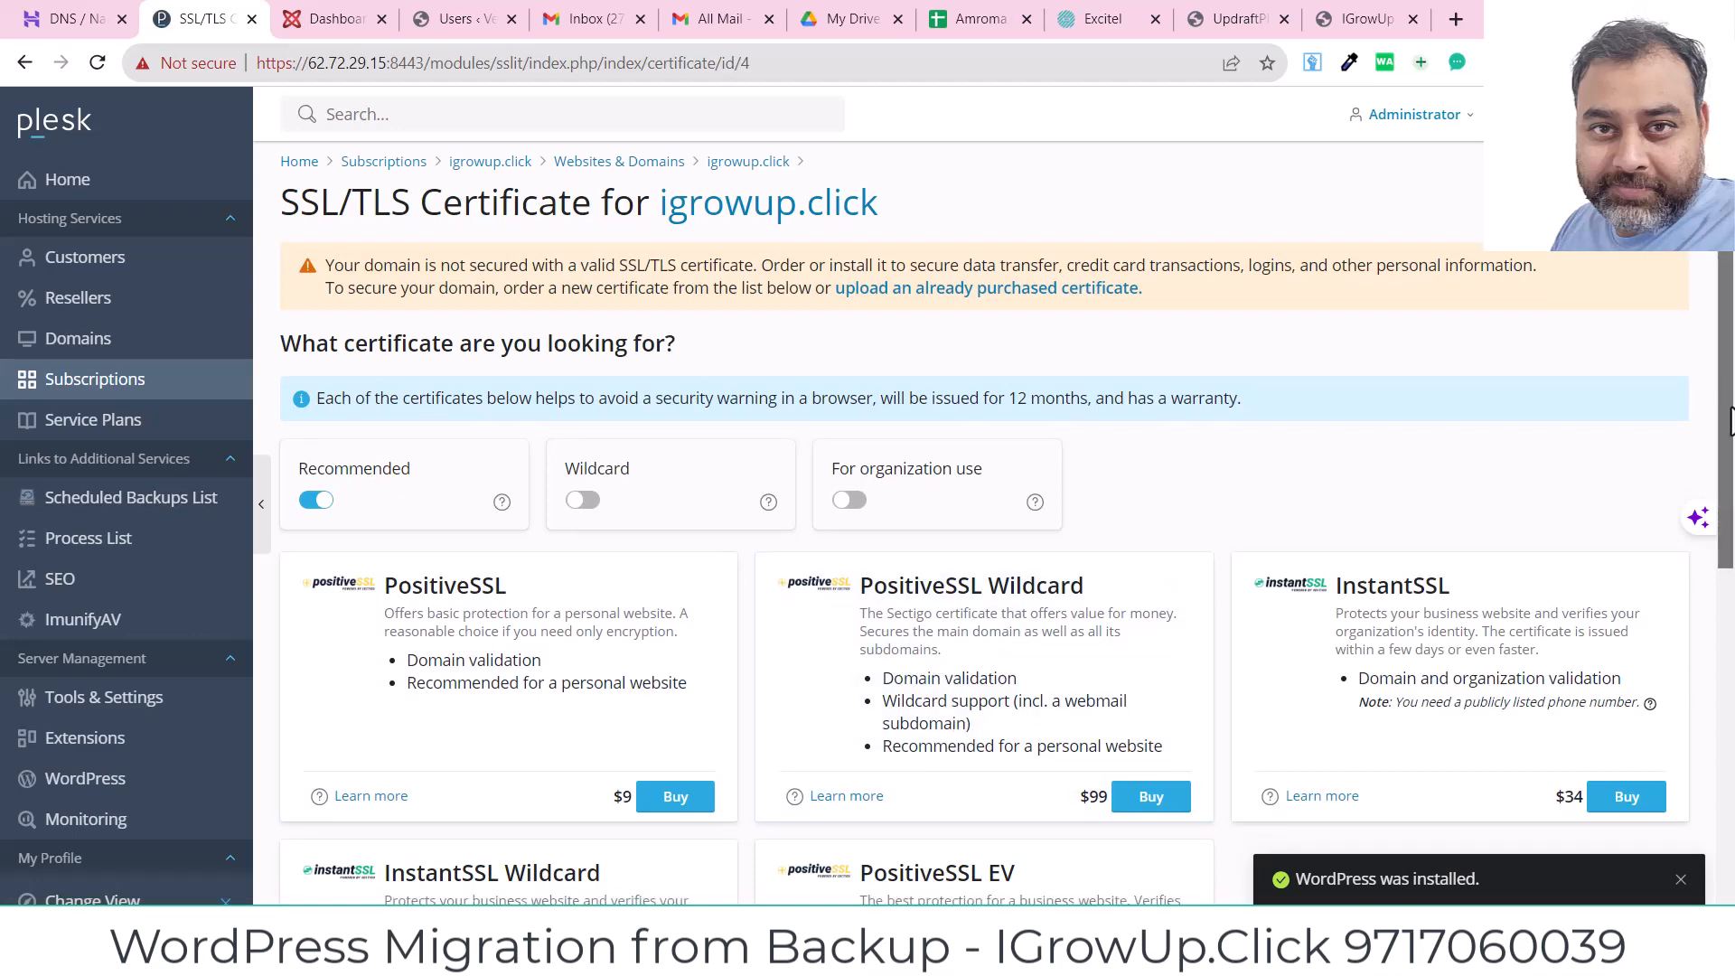
{"action": "scroll", "coordinate": [994, 525], "scroll_direction": "down", "scroll_amount": 5}
{"action": "scroll", "coordinate": [994, 524], "scroll_direction": "down", "scroll_amount": 2}
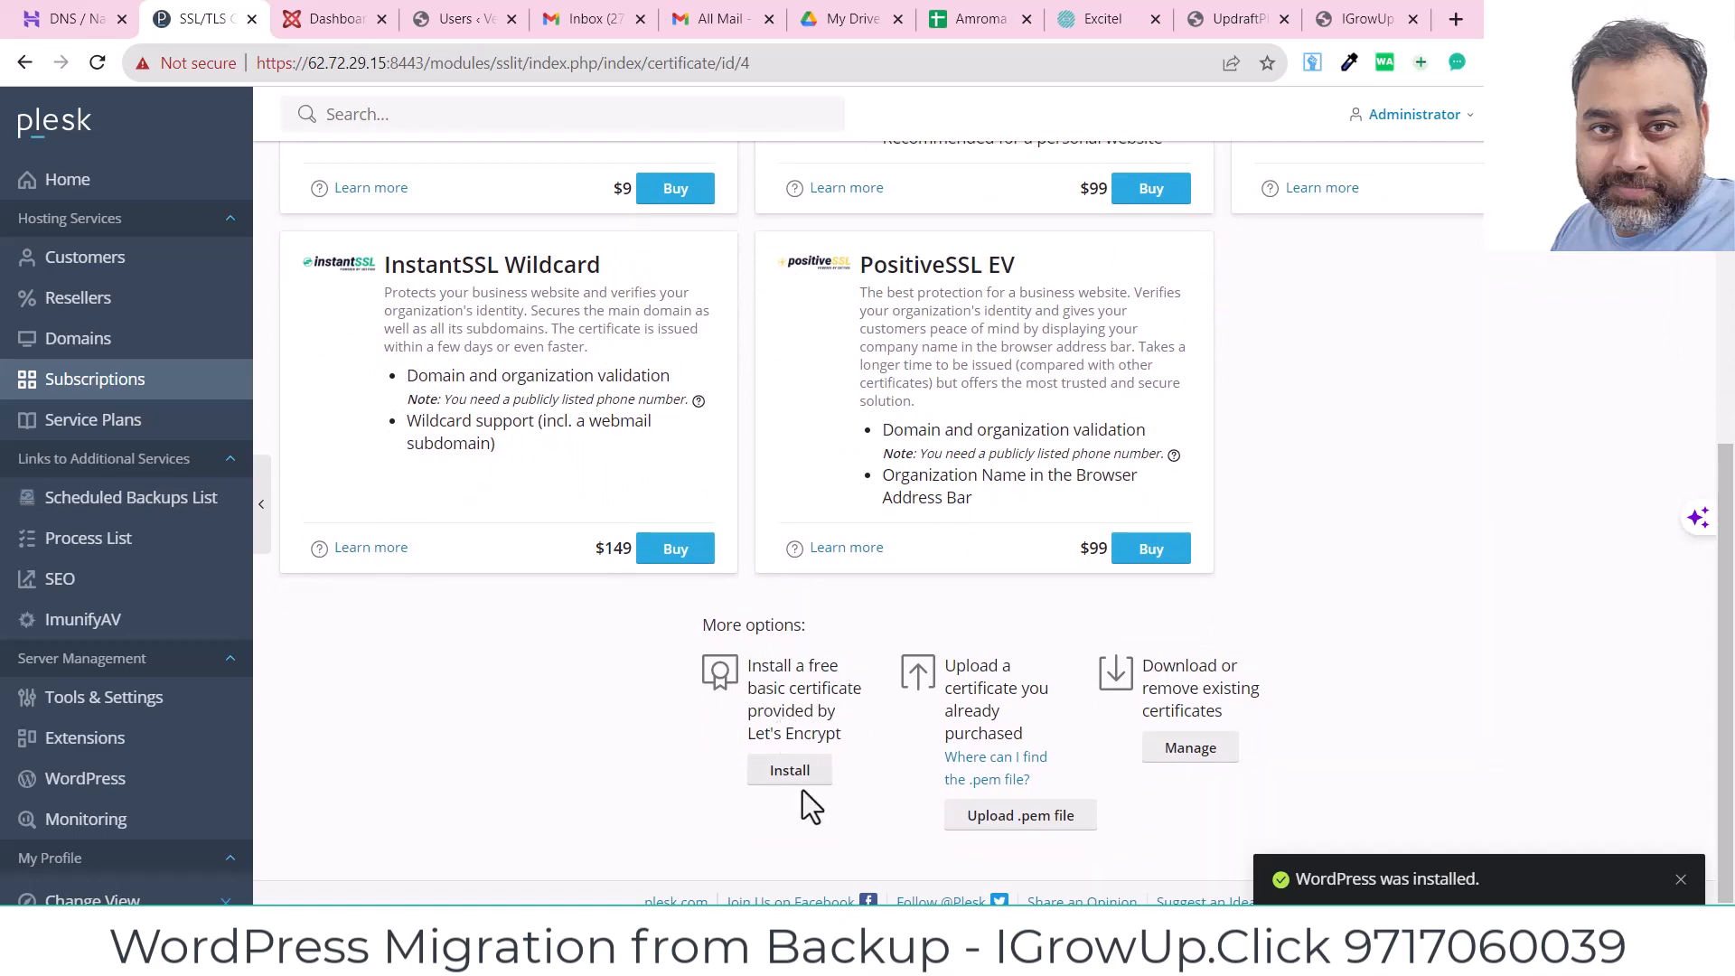
Step: Request a free Let's Encrypt wildcard certificate, then recheck once the _acme-challenge TXT record exists
{"action": "left_click", "coordinate": [789, 771]}
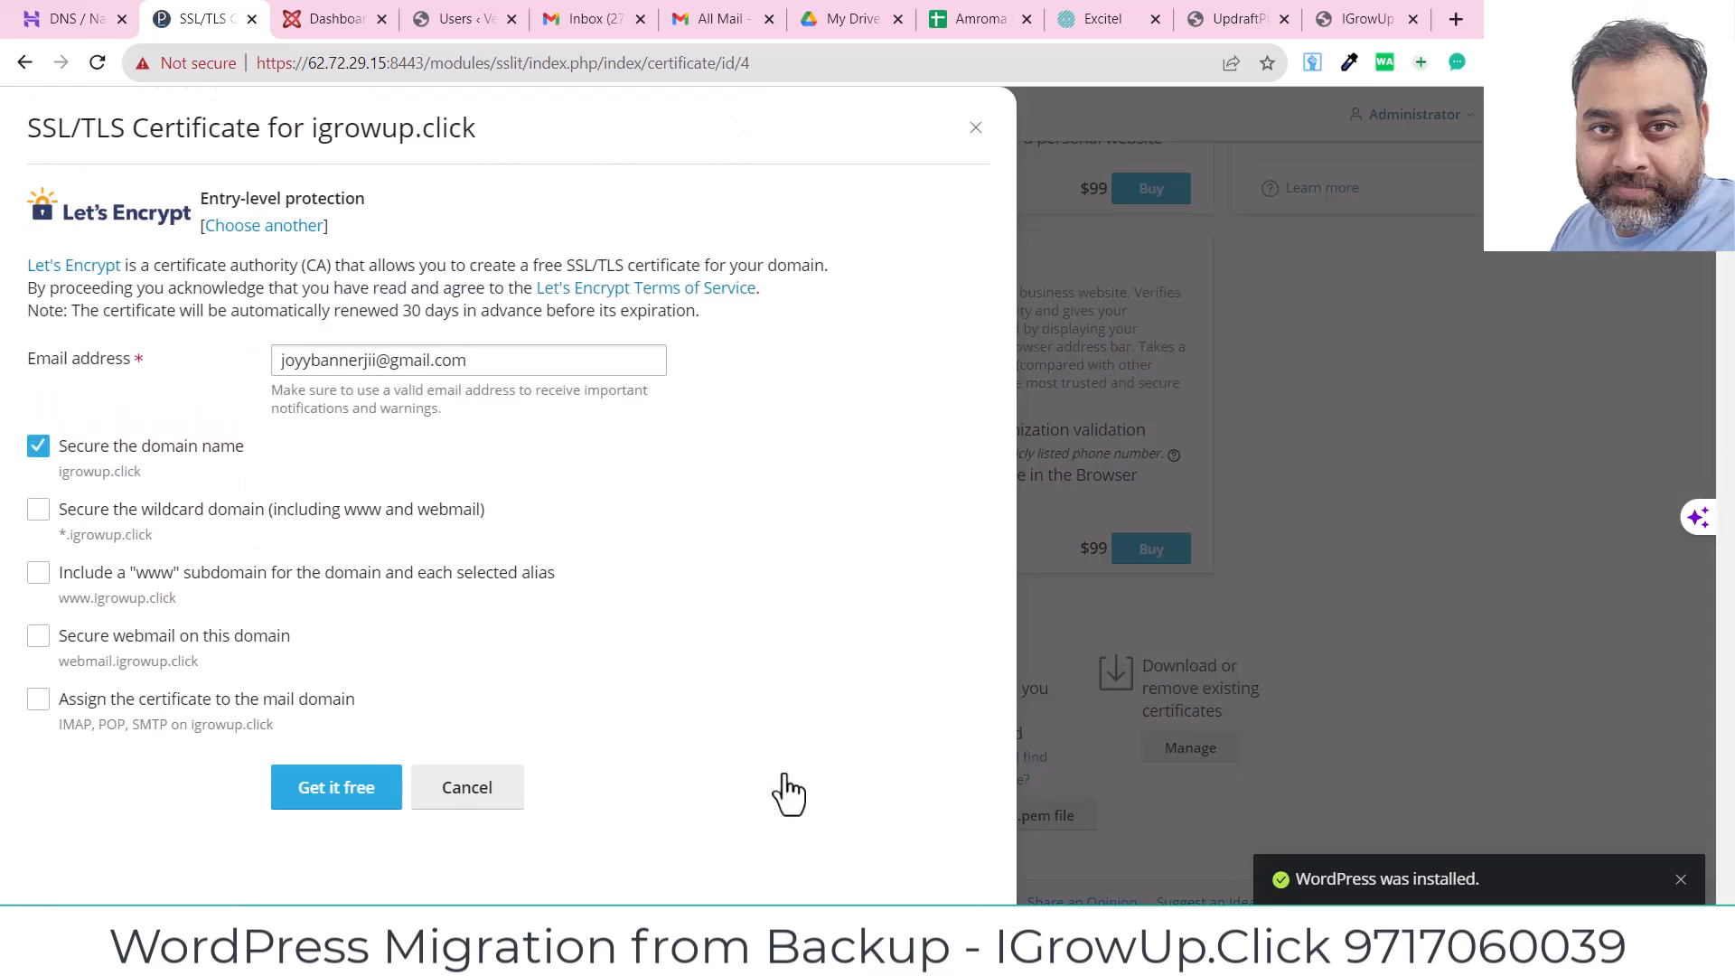
{"action": "left_click", "coordinate": [47, 517]}
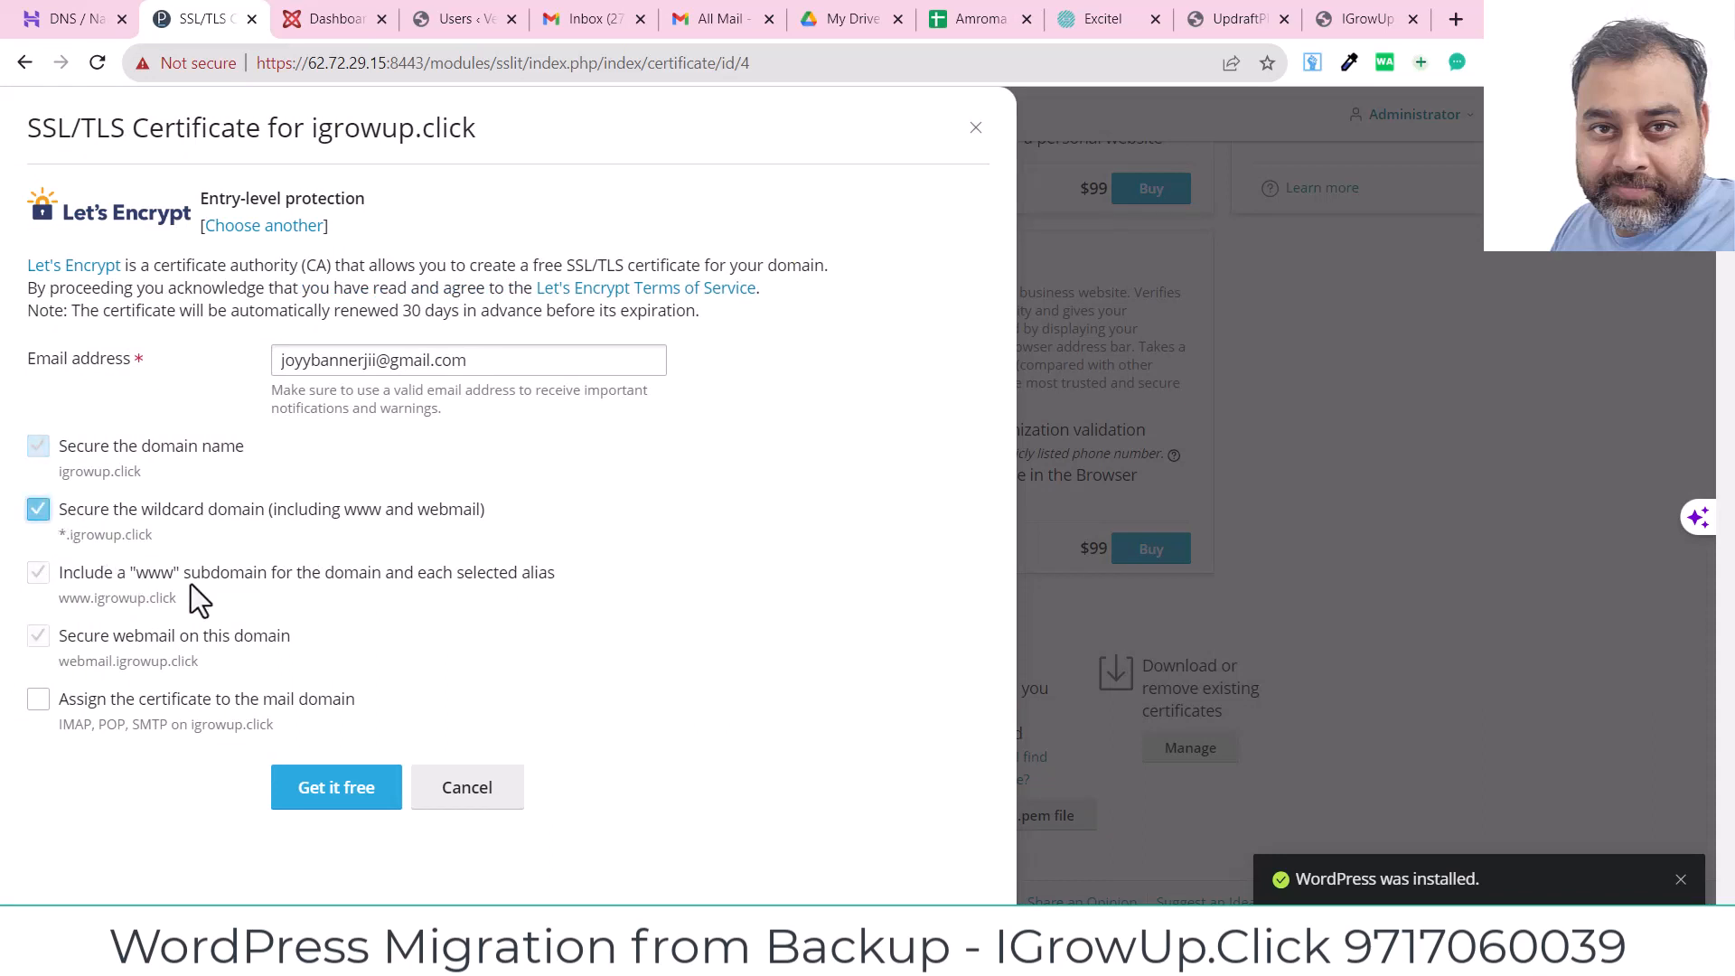
{"action": "left_click", "coordinate": [339, 800]}
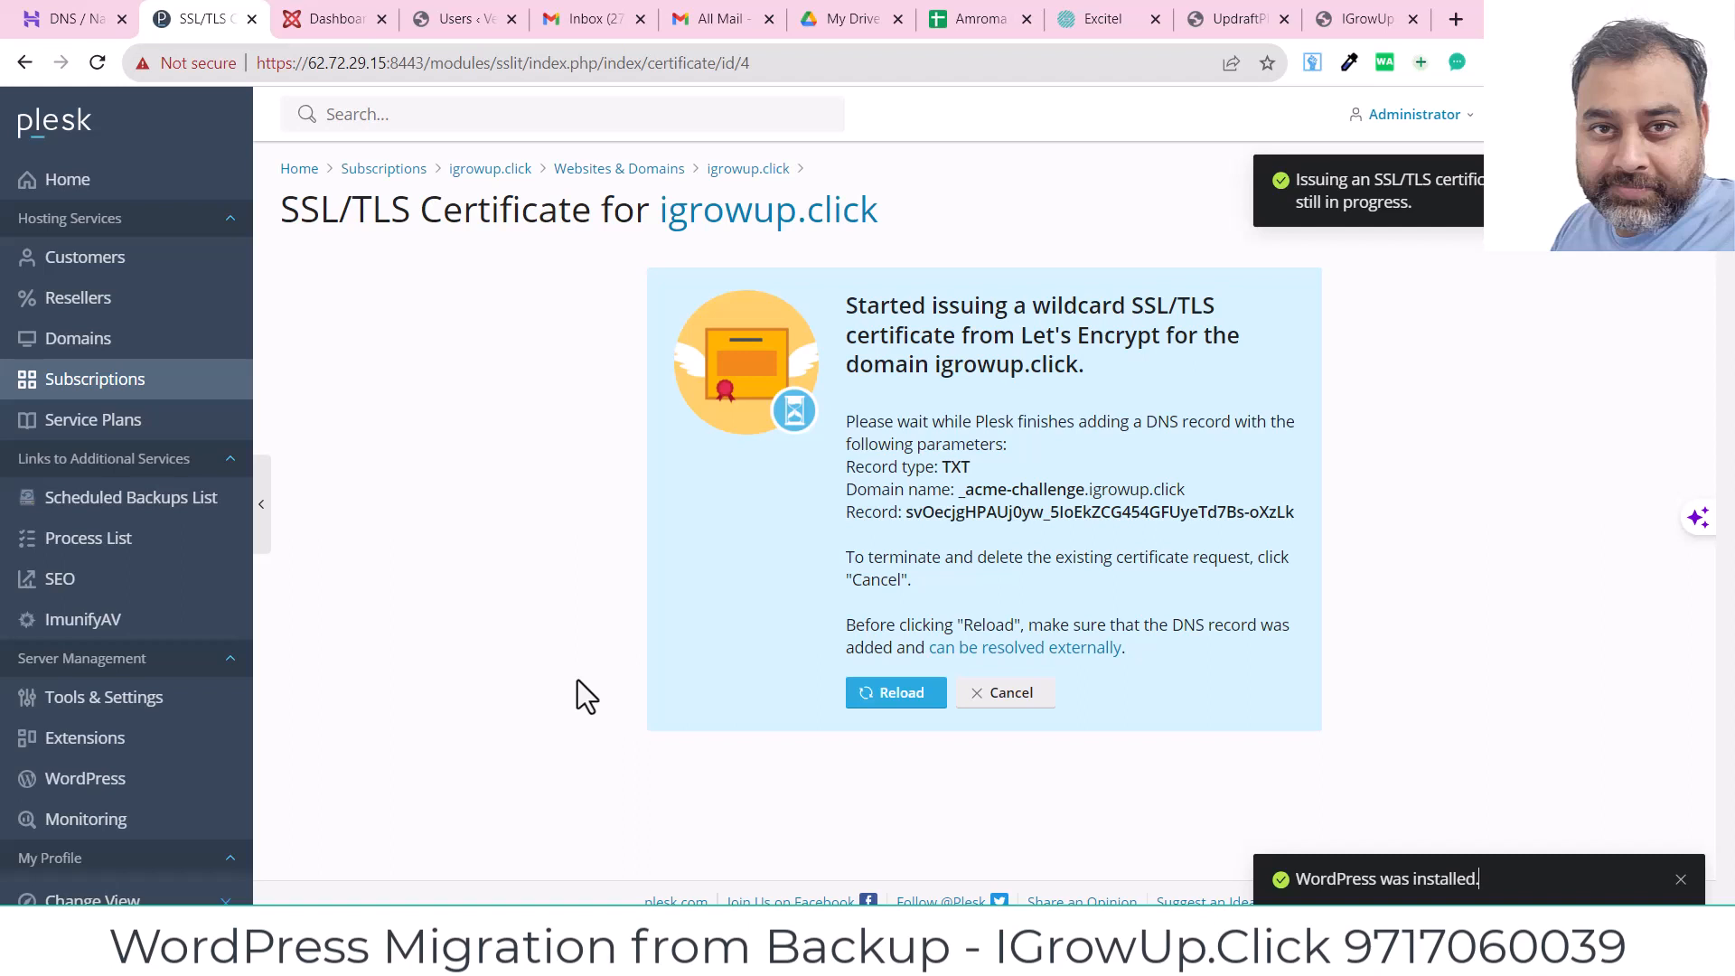
{"action": "left_click", "coordinate": [882, 696]}
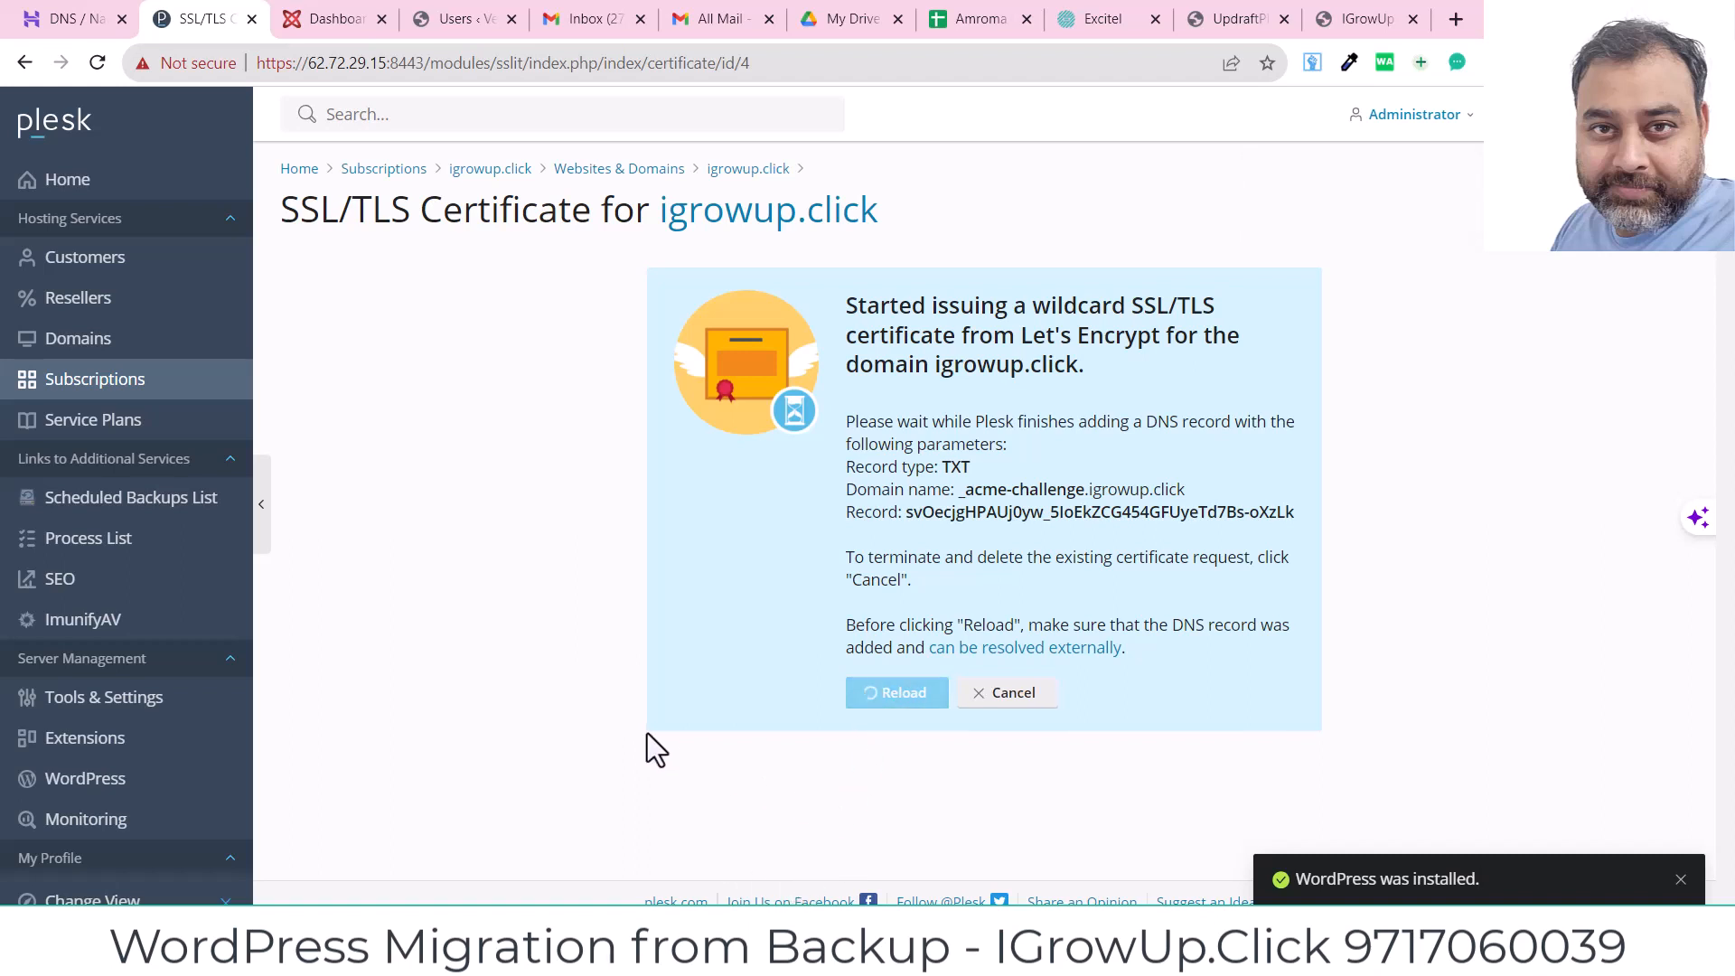